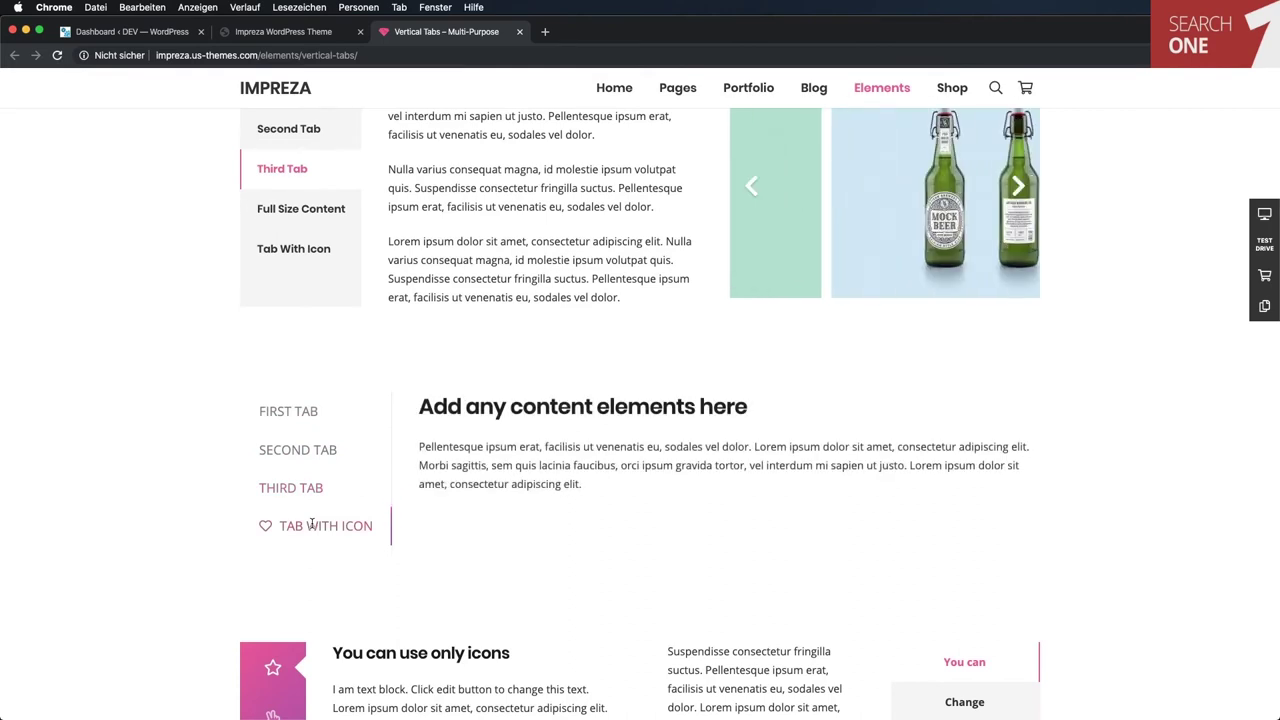
Switch the lower vertical tabs example through its third, second and first tabs, and close the demo page.
left_click(391, 507)
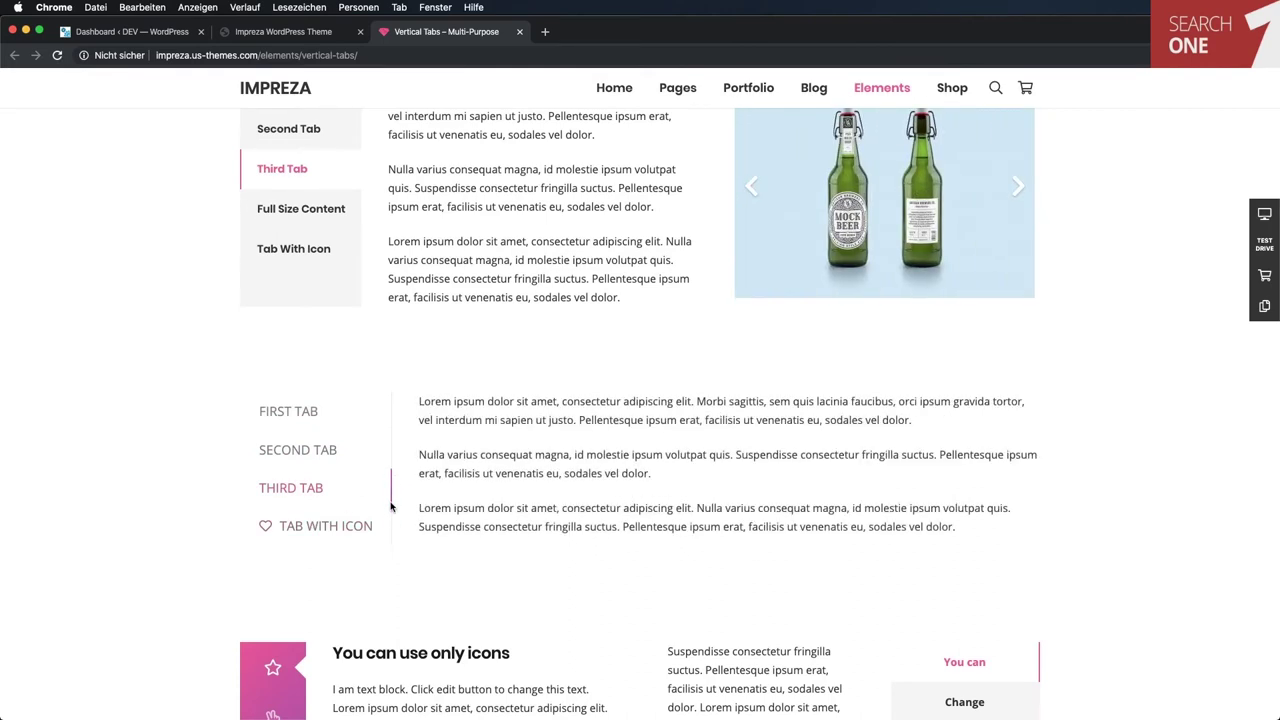
left_click(391, 455)
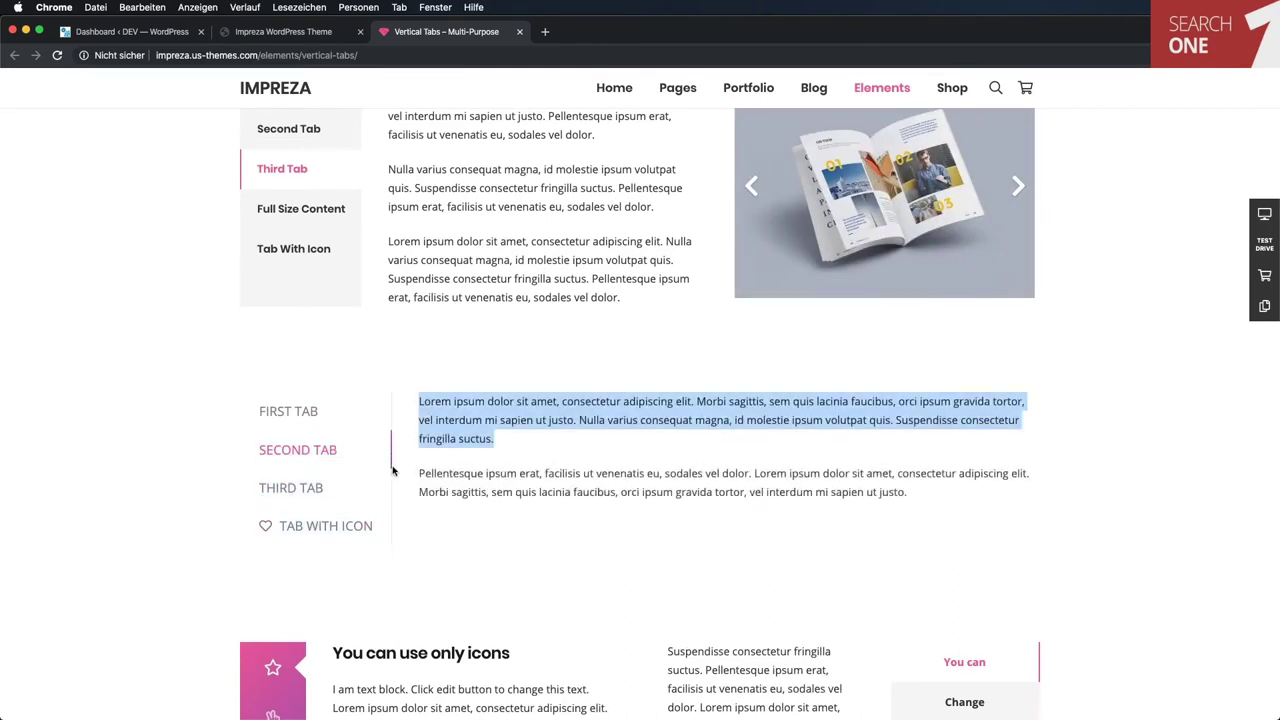
left_click(288, 410)
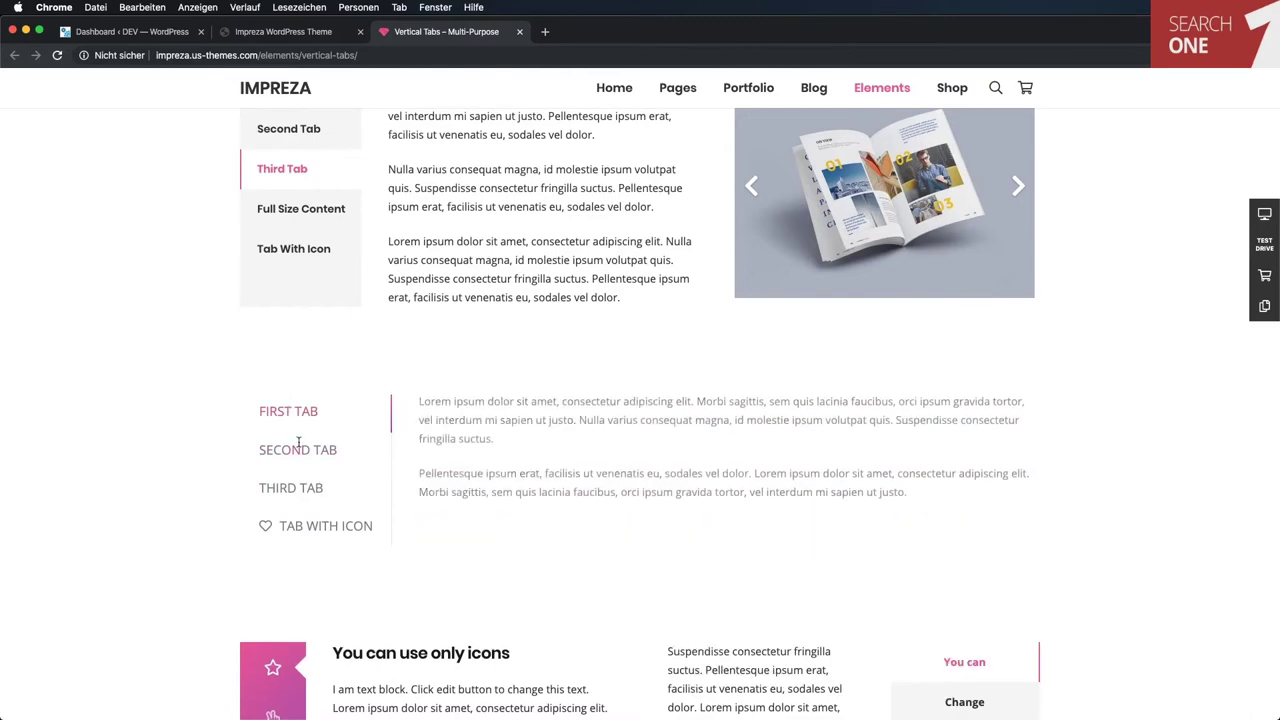
scroll(600, 435, "down", 6)
key("super+w")
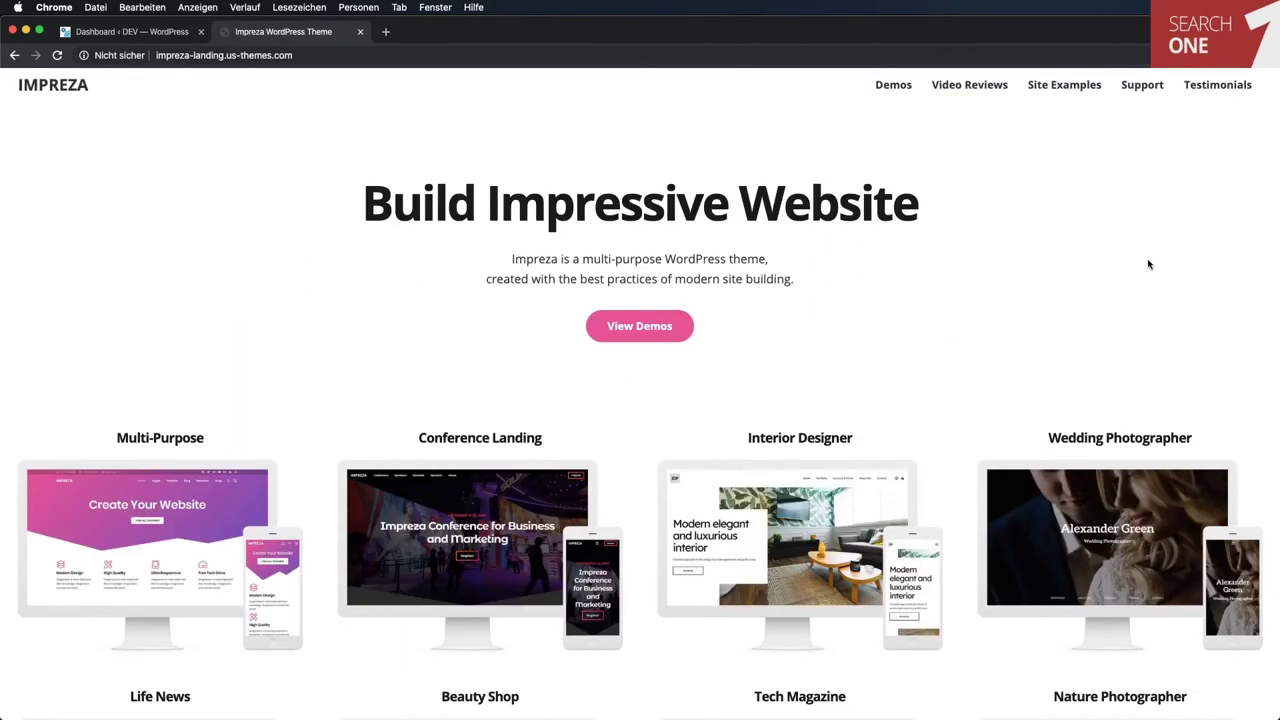
Look through the demo gallery and the site examples on the Impreza landing page.
scroll(1148, 264, "down", 4)
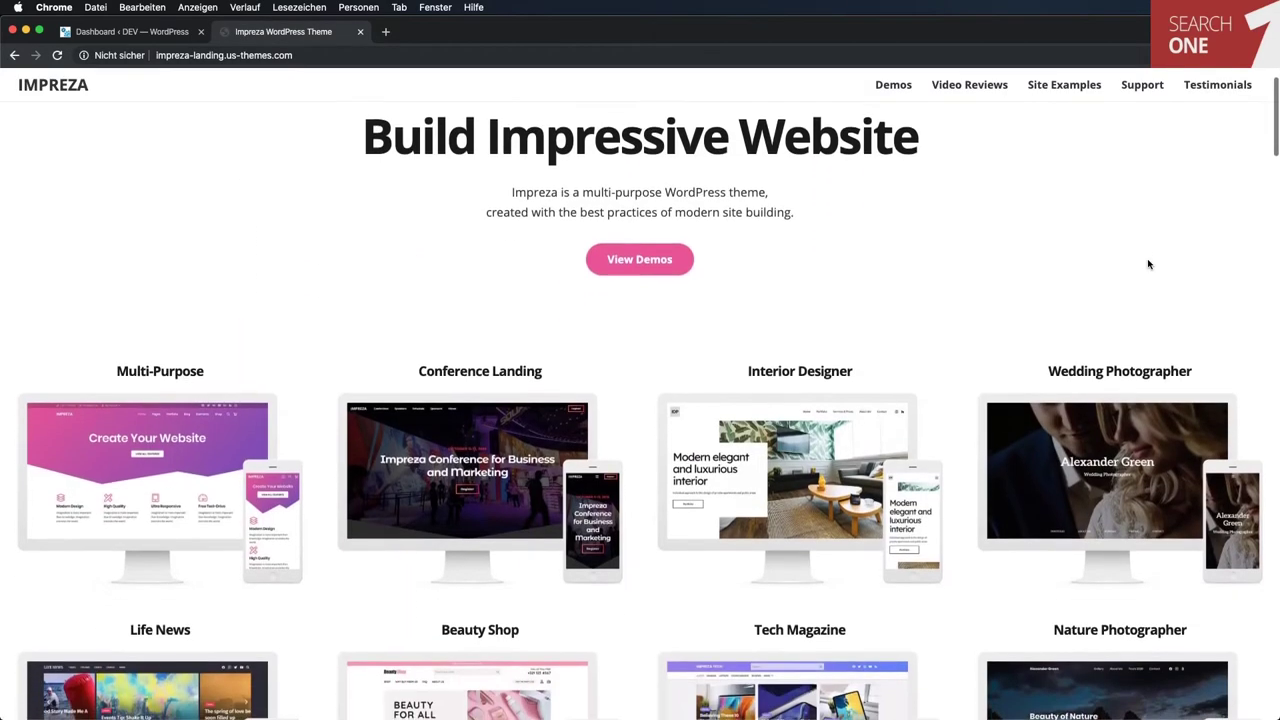
scroll(1148, 264, "down", 3)
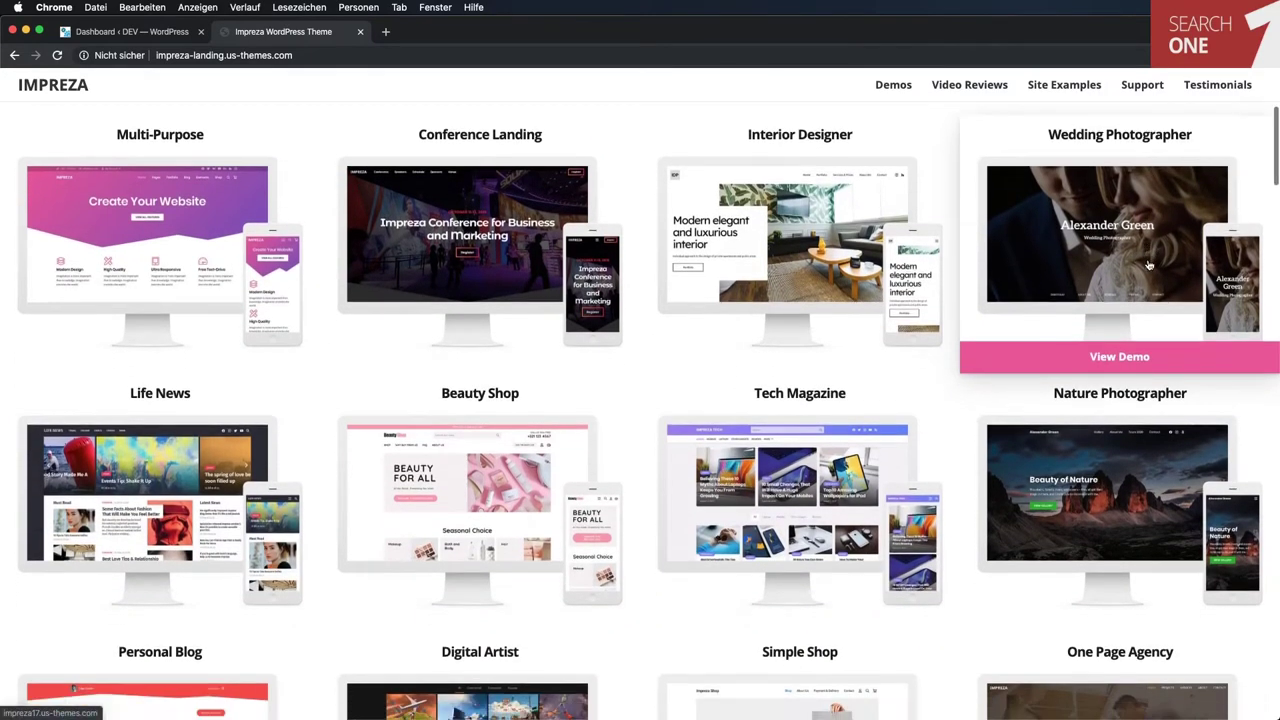
scroll(1148, 264, "down", 10)
scroll(1148, 264, "down", 20)
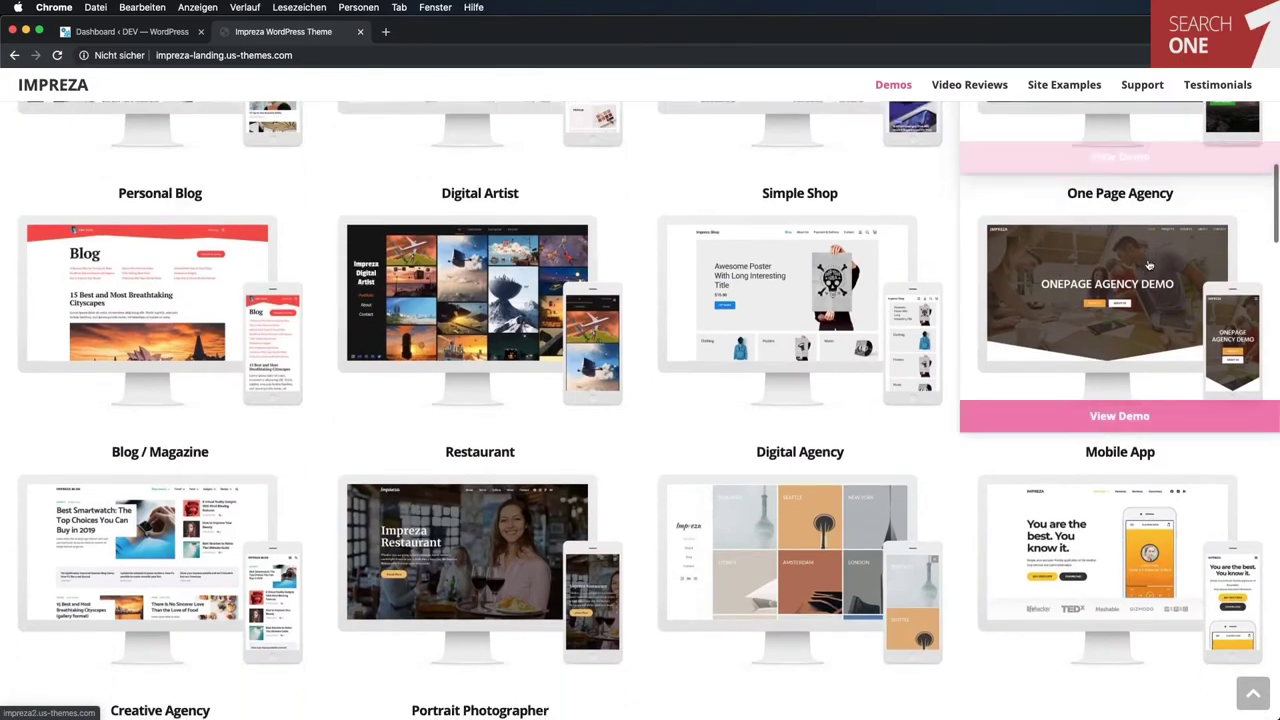
scroll(1148, 264, "down", 9)
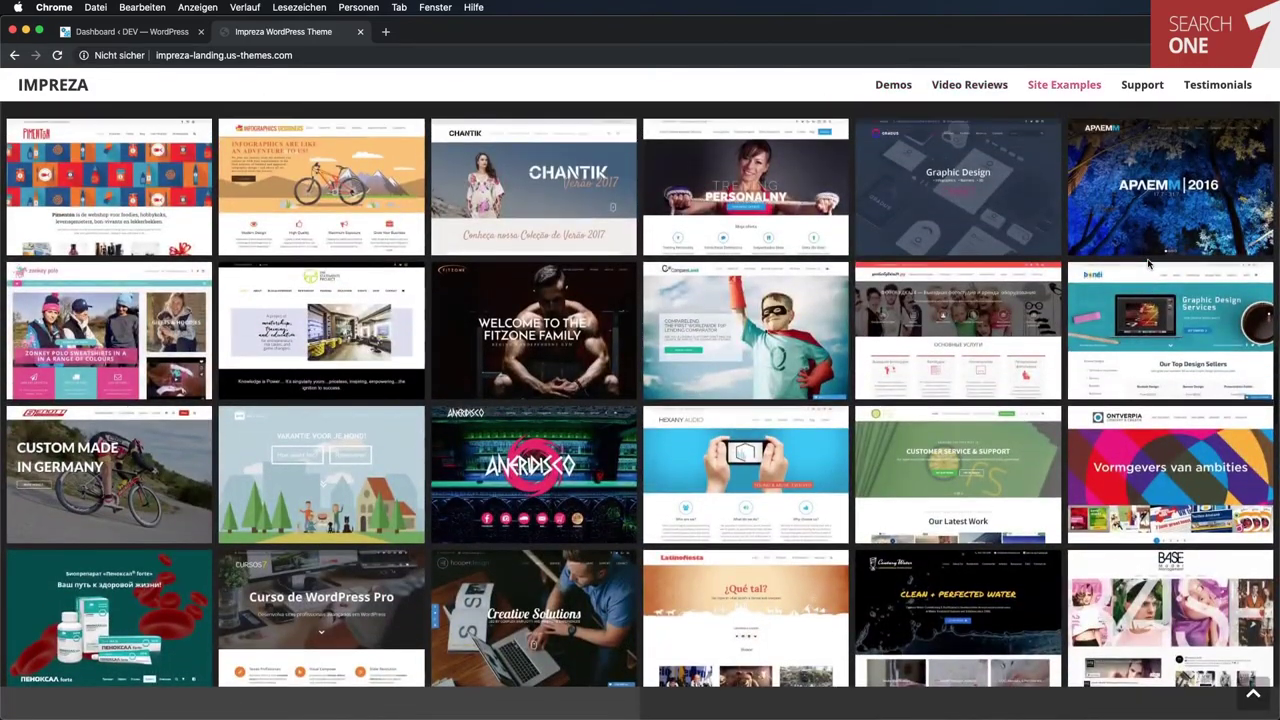
scroll(1148, 264, "down", 14)
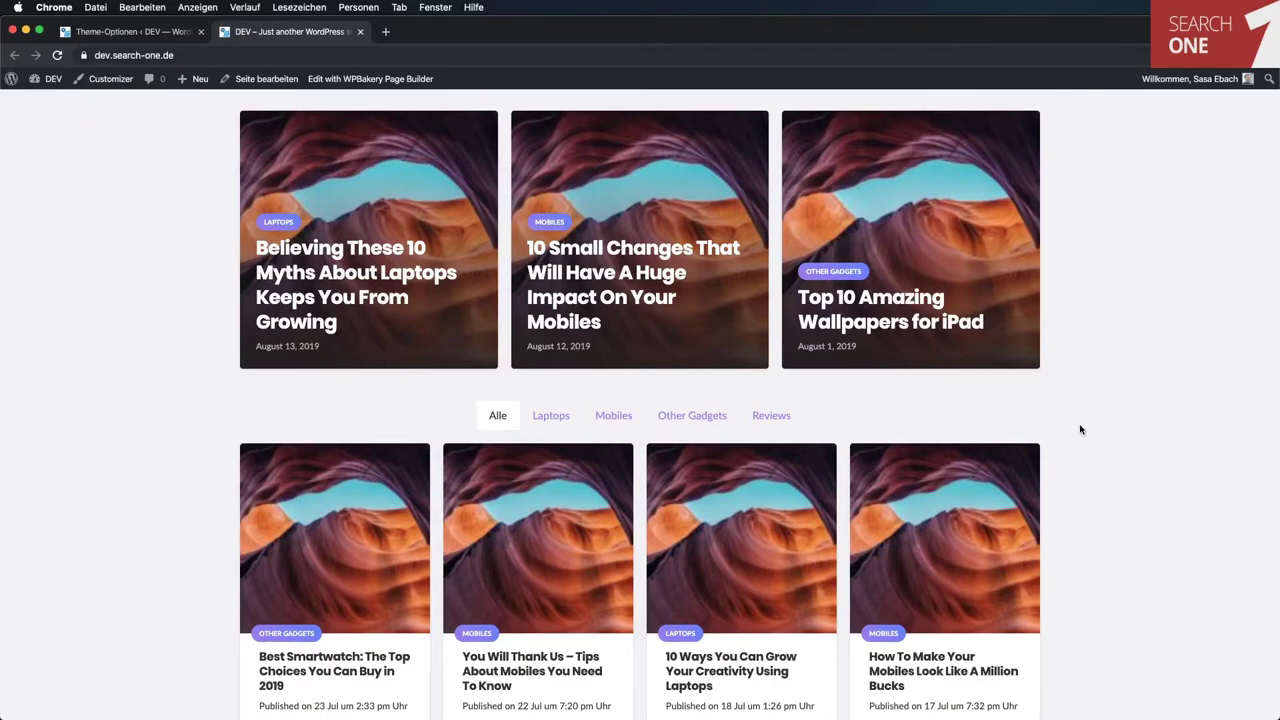
Review the DEV site's homepage from its post grid to the footer, and close the page.
scroll(1080, 430, "down", 12)
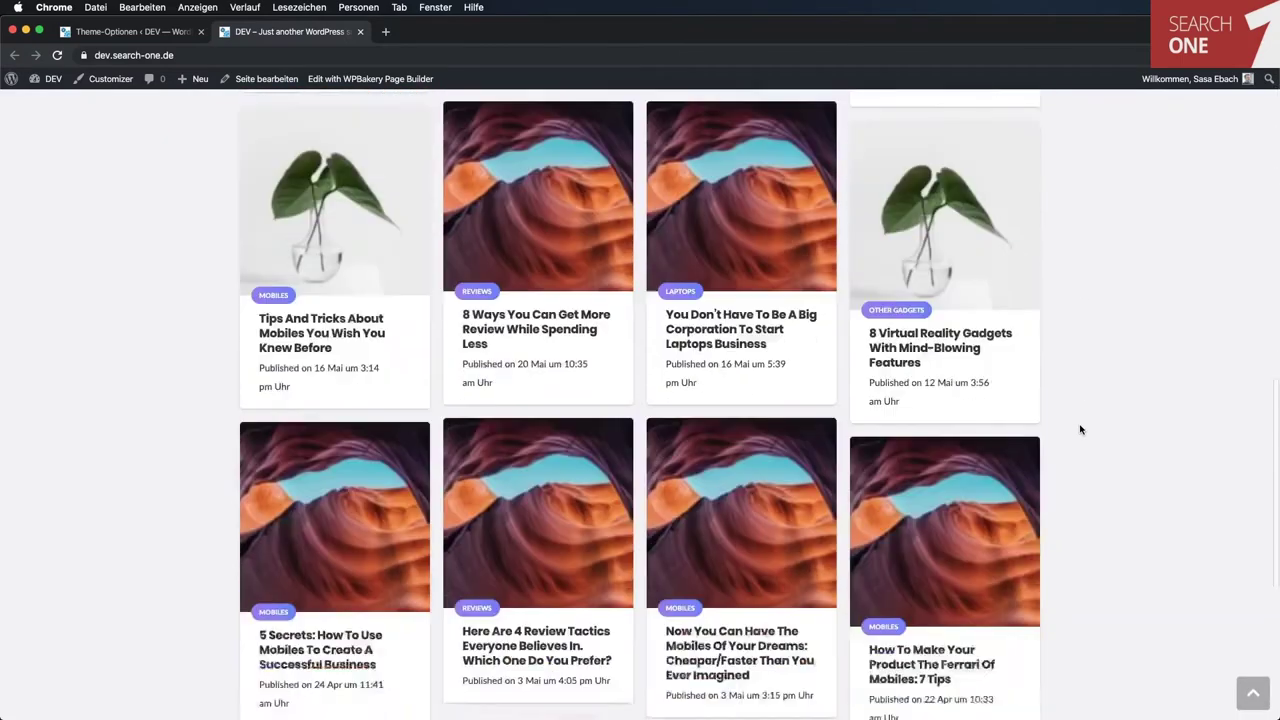
scroll(1080, 430, "down", 10)
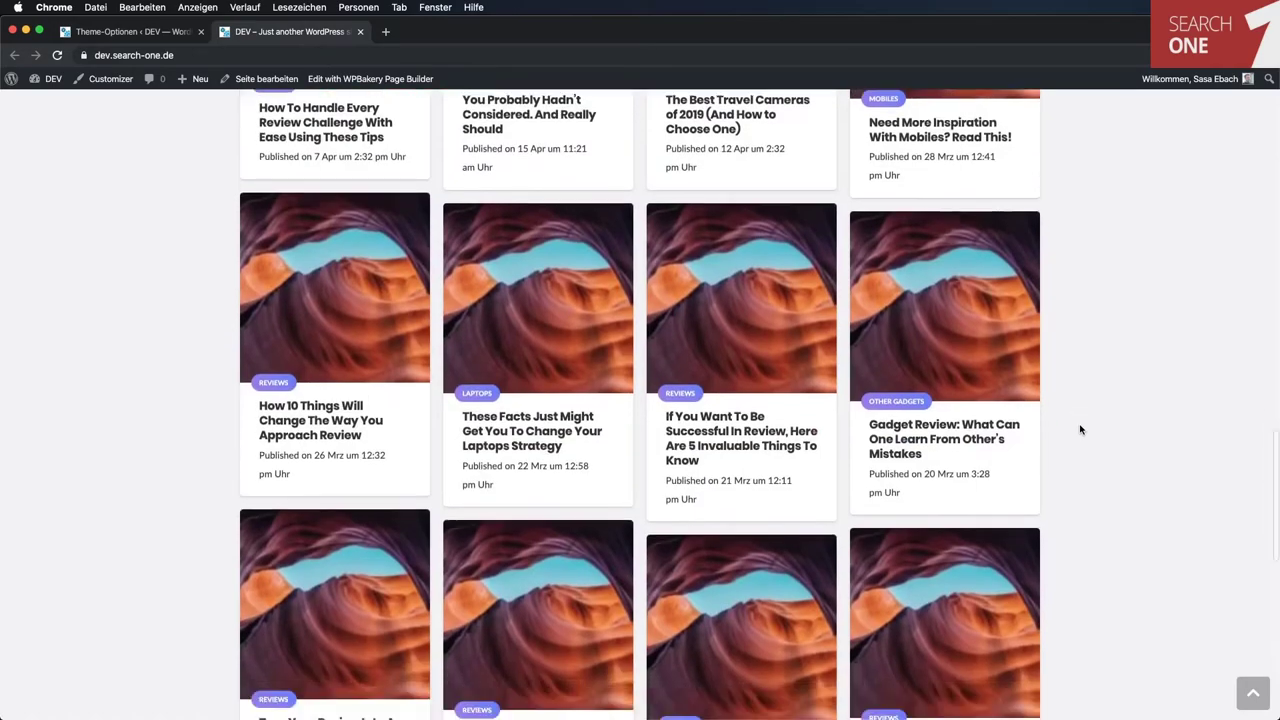
scroll(1080, 430, "down", 10)
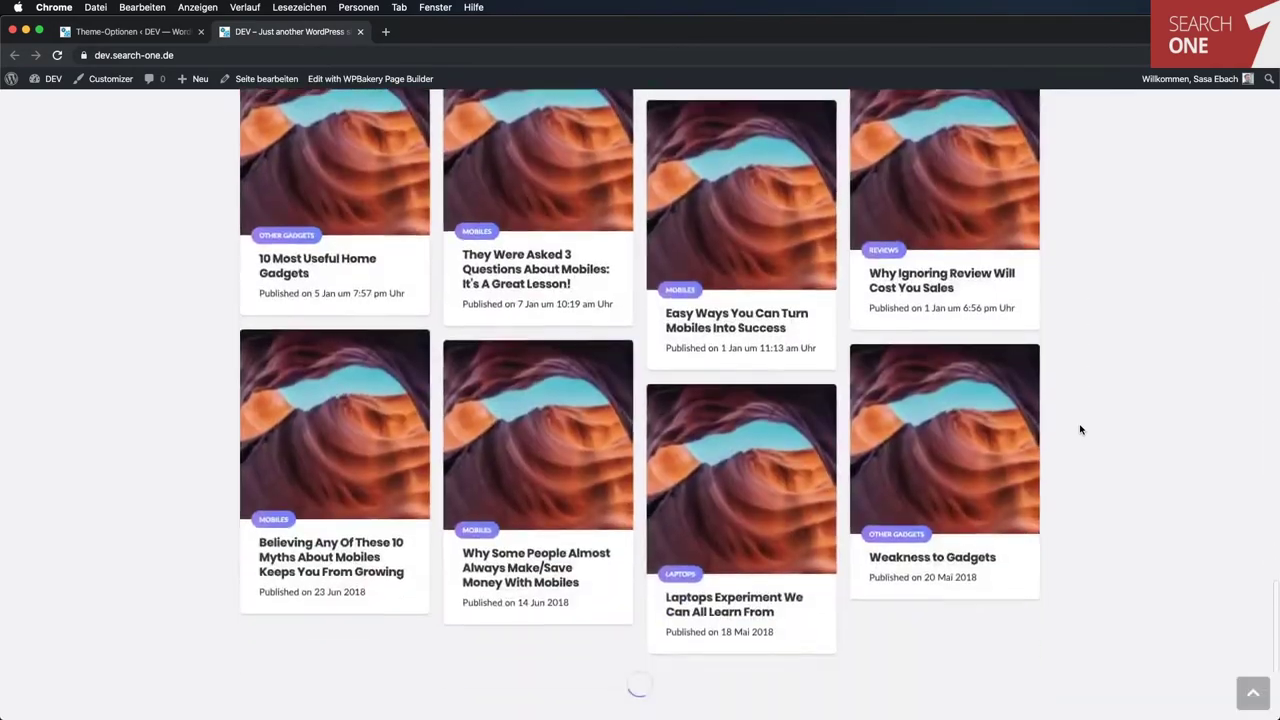
scroll(1080, 430, "down", 5)
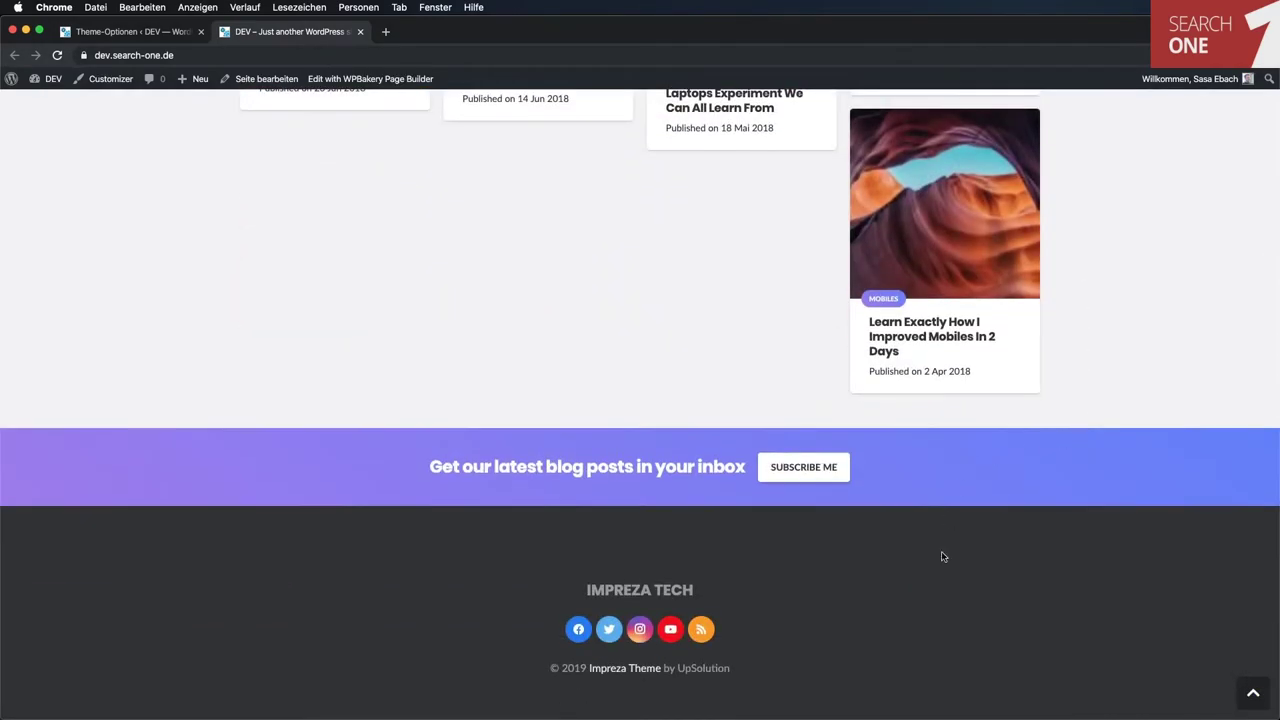
key("super+w")
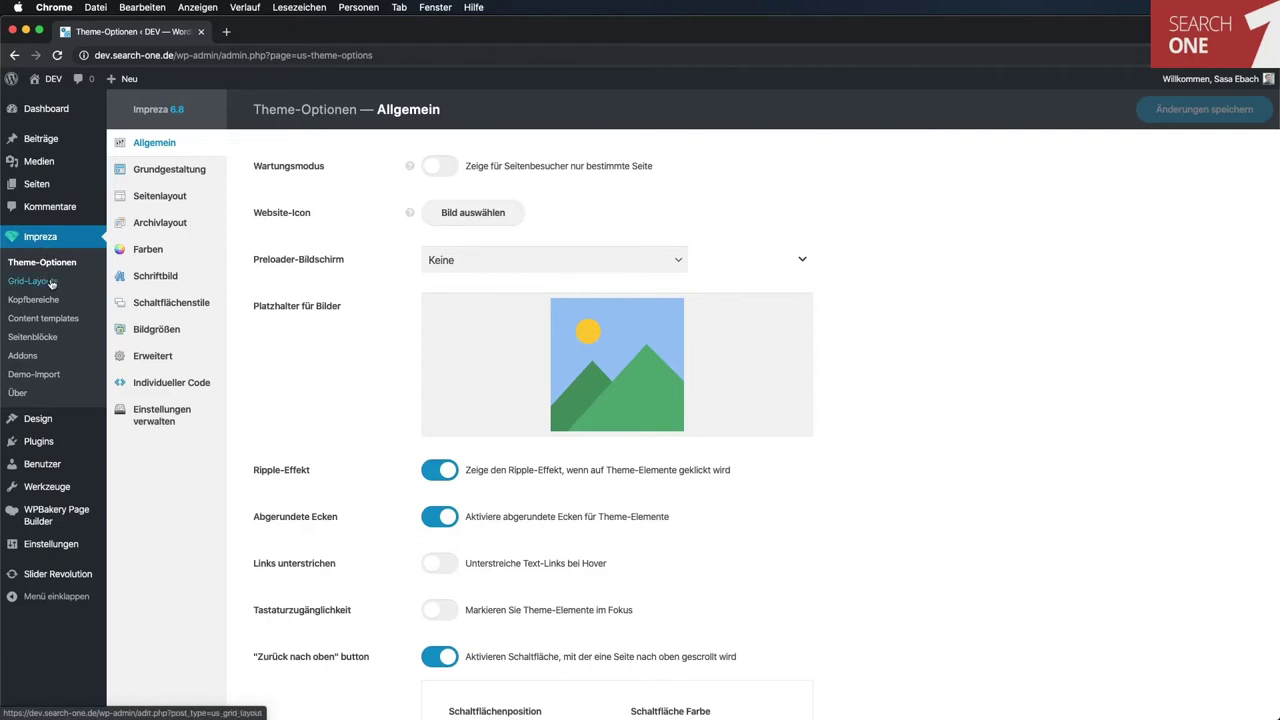
Open Impreza's Demo-Import page and look through the available demos.
left_click(33, 374)
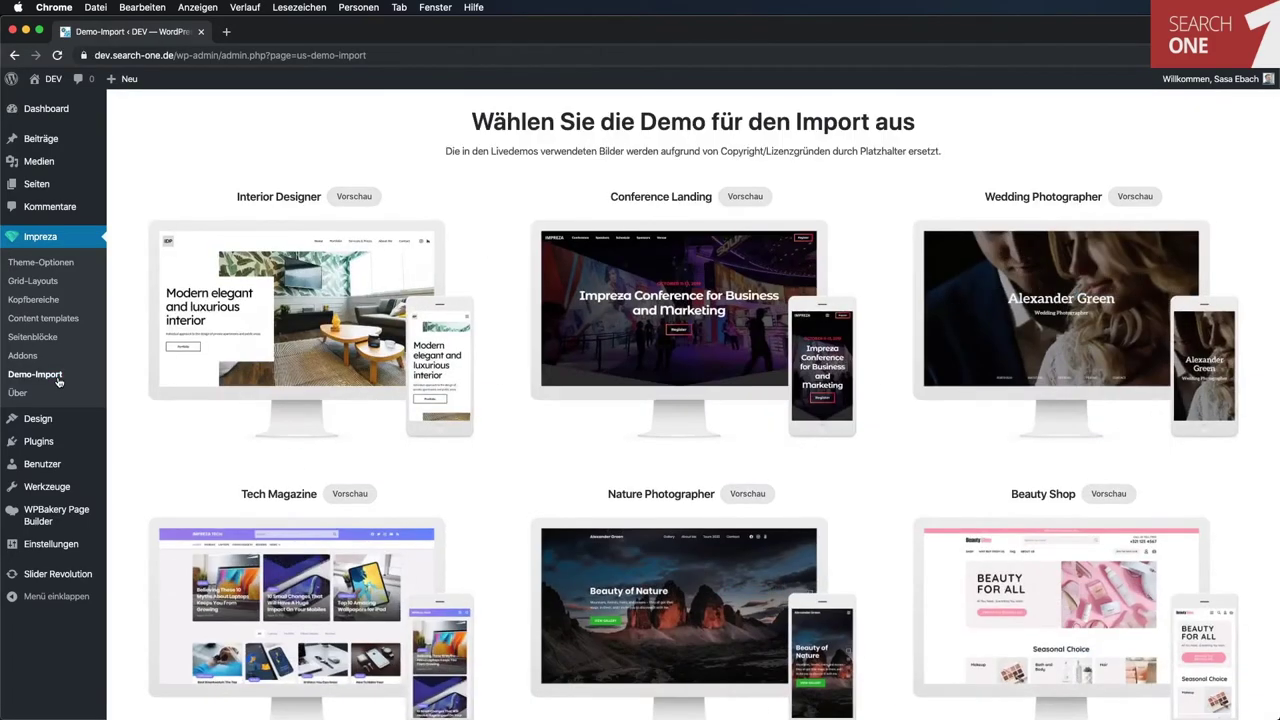
scroll(771, 345, "down", 5)
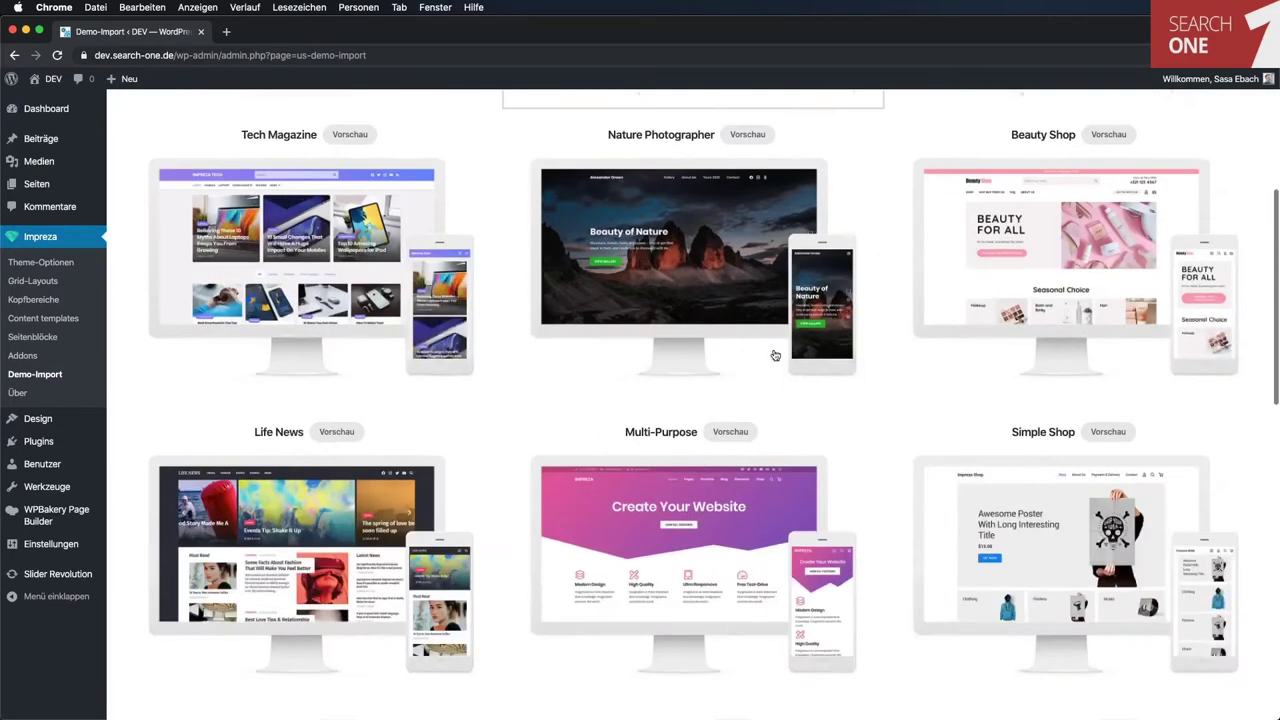
scroll(775, 355, "down", 6)
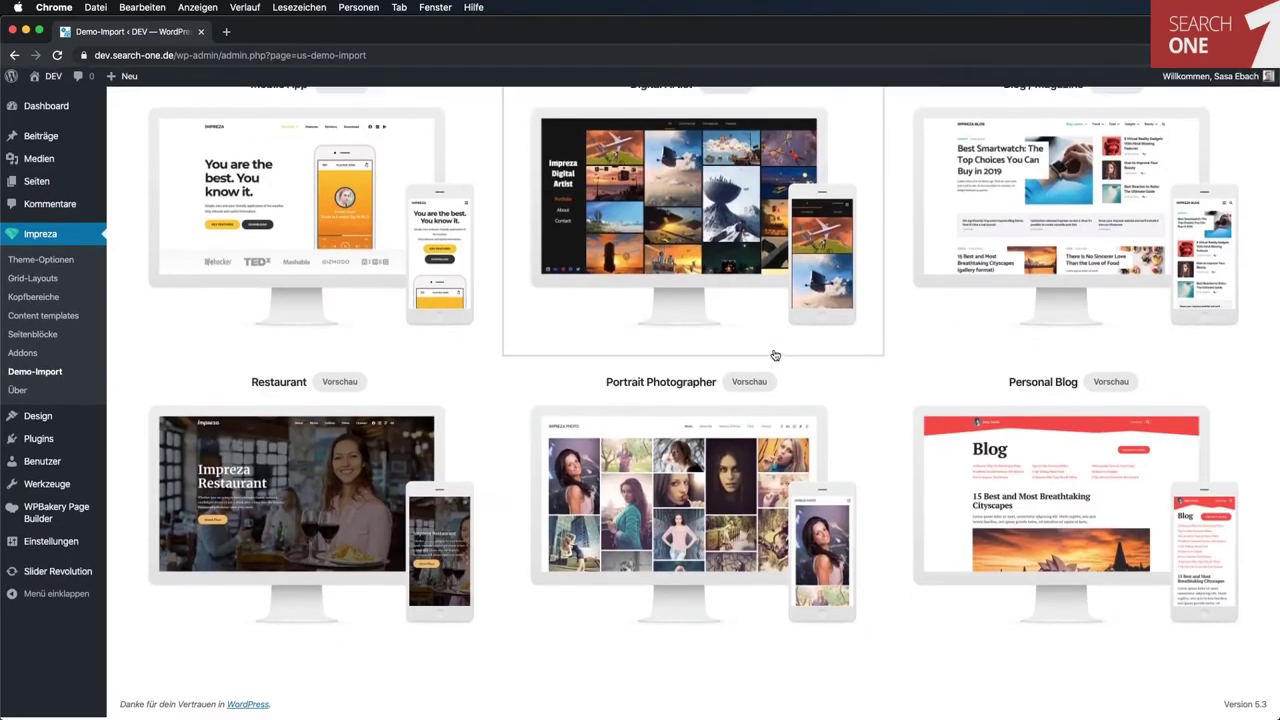
scroll(775, 355, "up", 7)
scroll(775, 355, "up", 4)
scroll(775, 355, "down", 3)
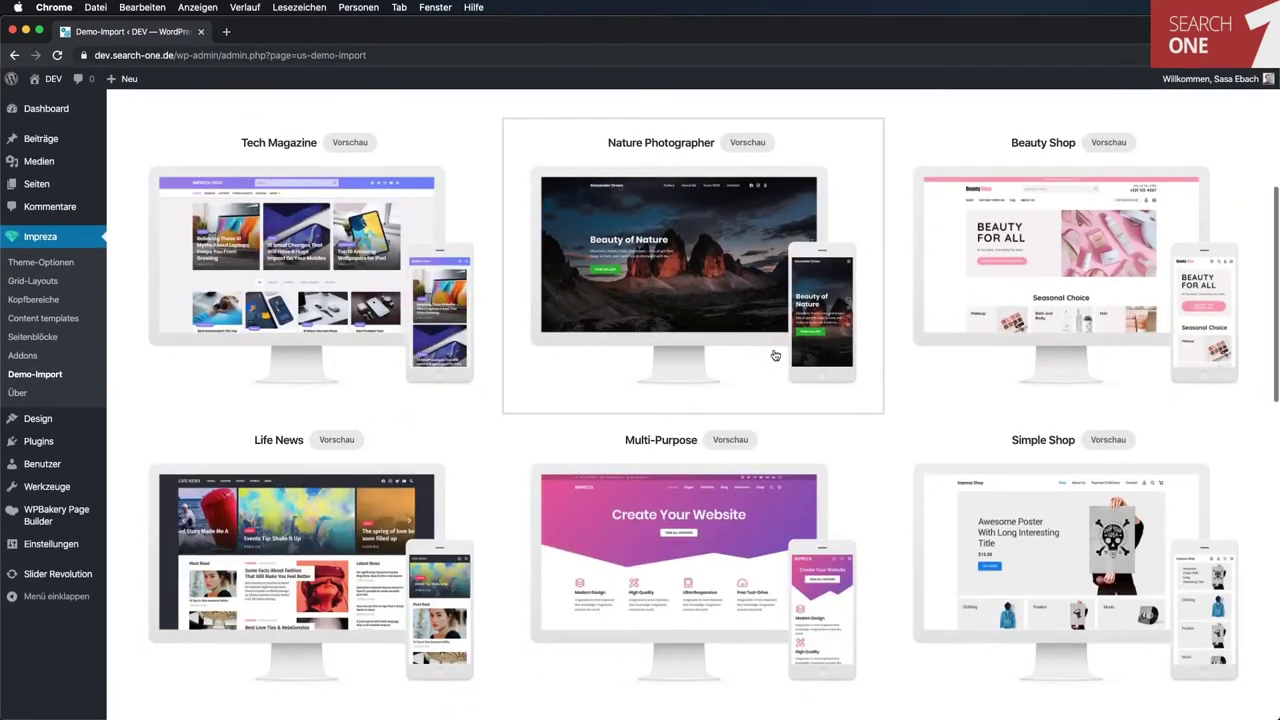
scroll(775, 355, "up", 3)
Inspect the import options of the Interior Designer and Wedding Photographer demos.
left_click(384, 219)
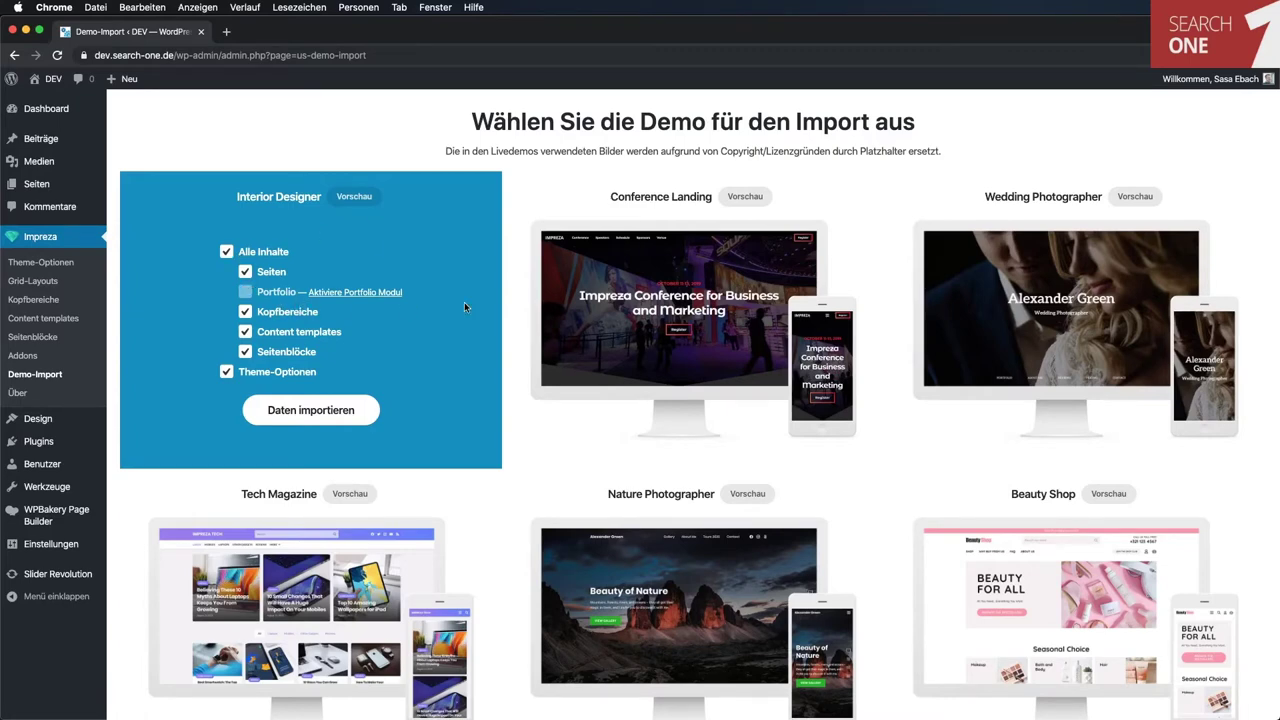
left_click(867, 277)
left_click(960, 282)
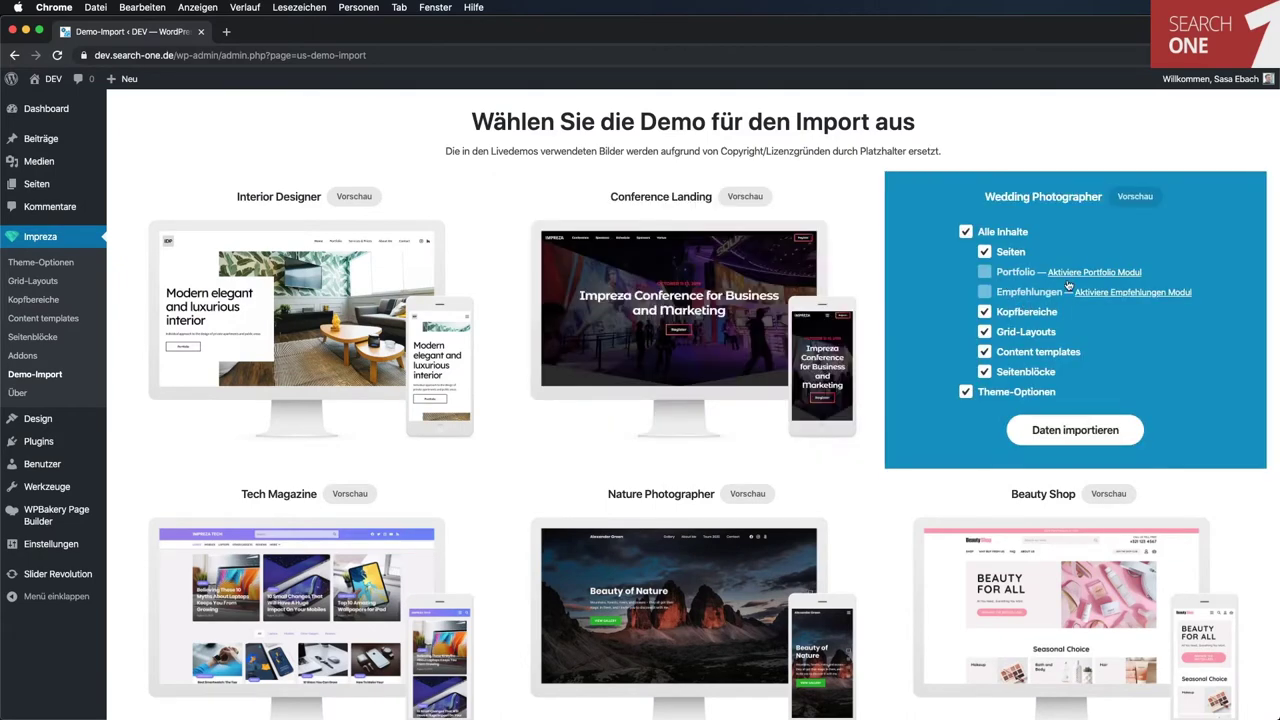
Activate the Portfolio and Empfehlungen theme modules in the advanced theme options and save the changes.
left_click(1132, 273)
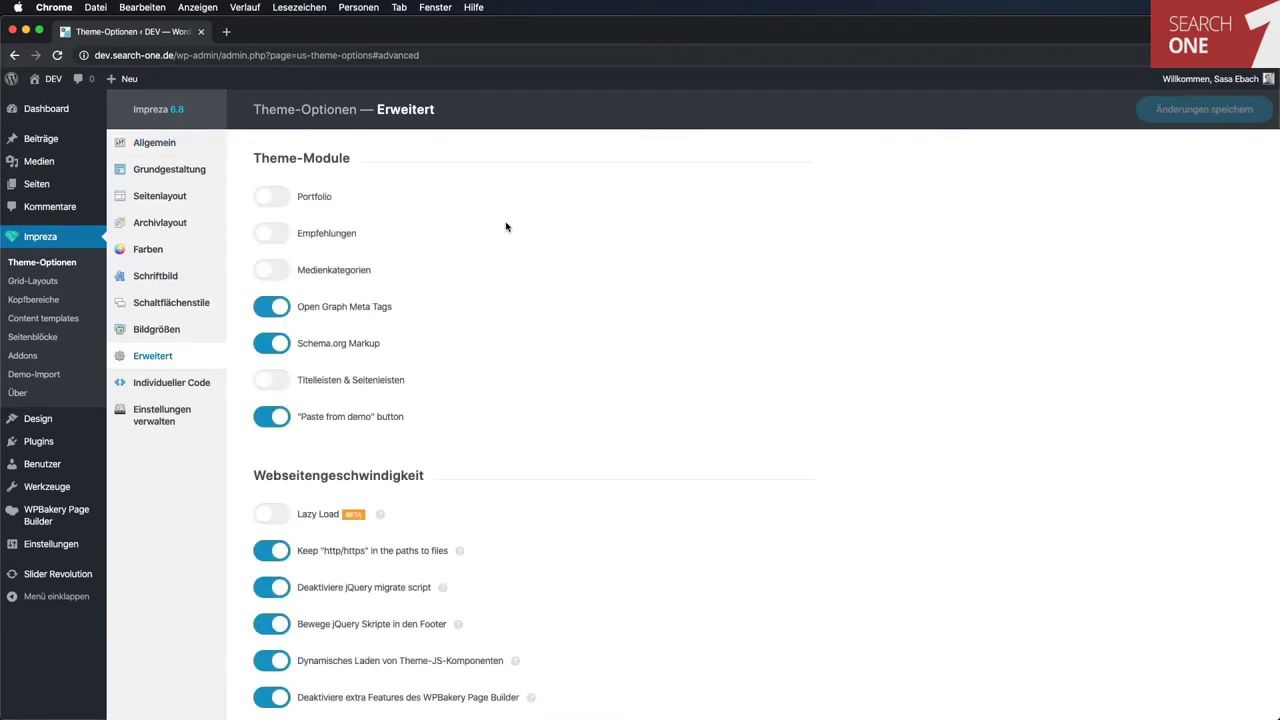
left_click(265, 200)
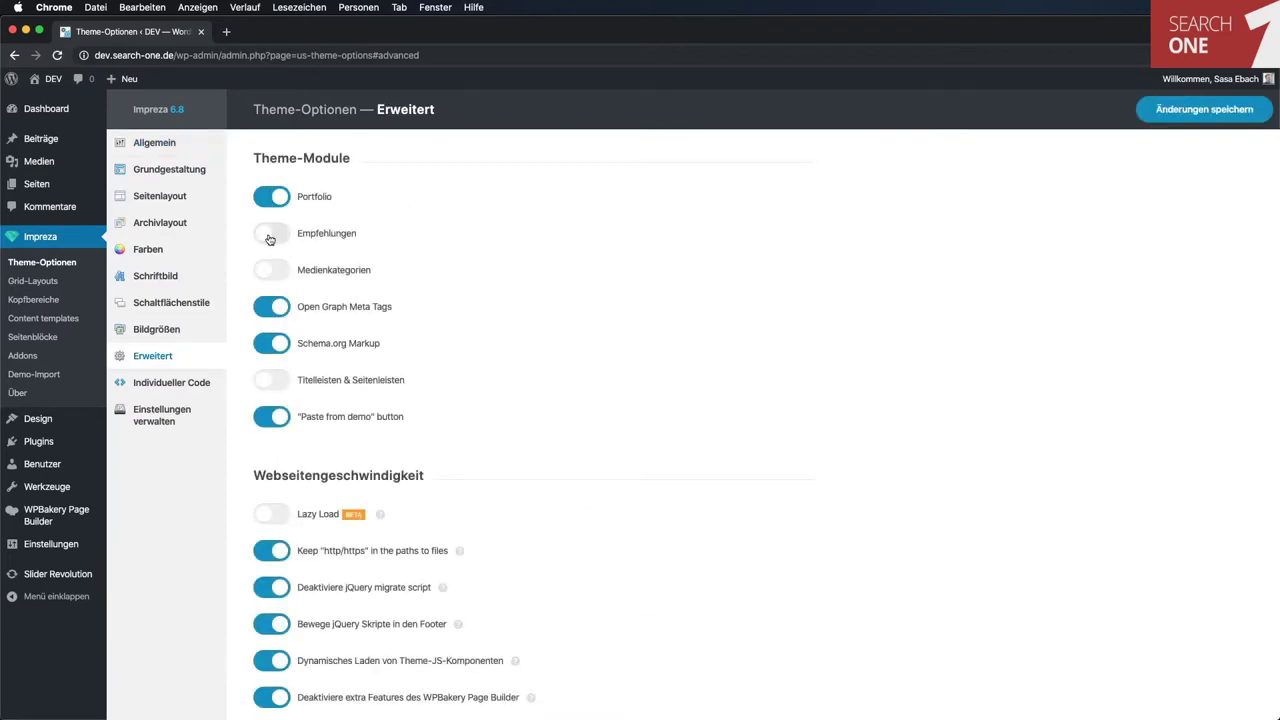
left_click(269, 239)
left_click(1178, 116)
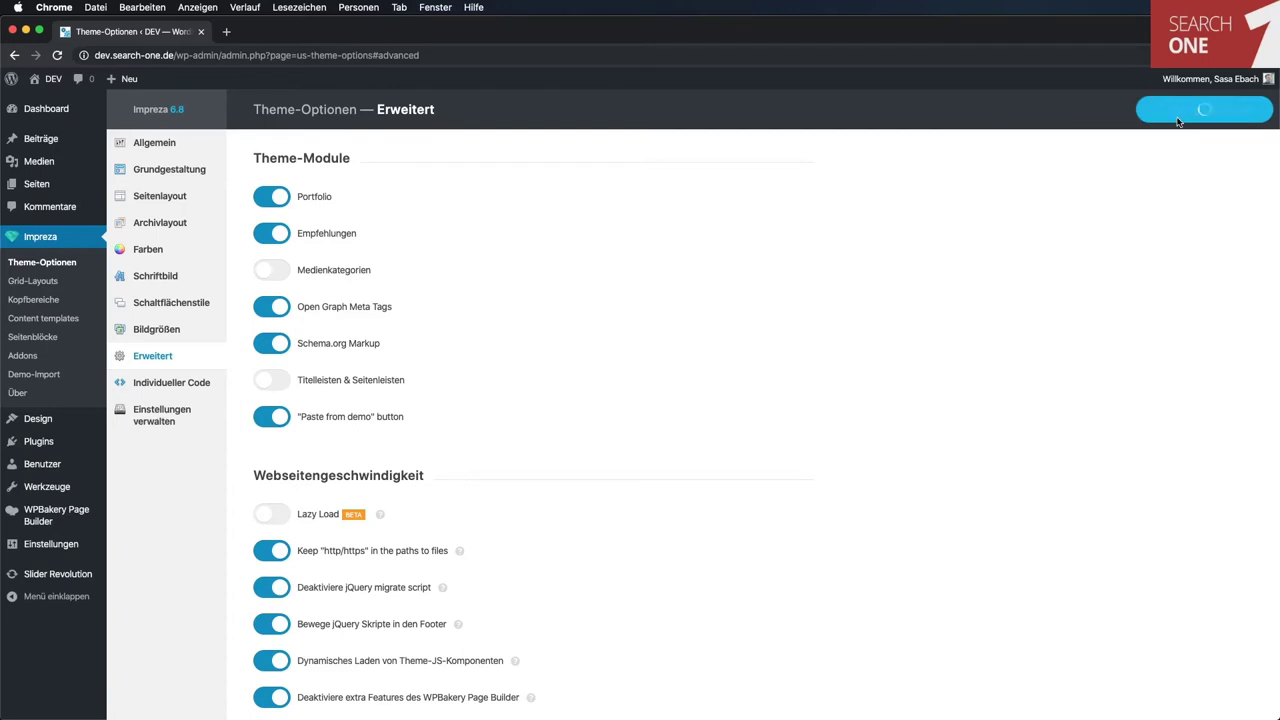
Import the Wedding Photographer demo with all contents and the theme options.
left_click(66, 378)
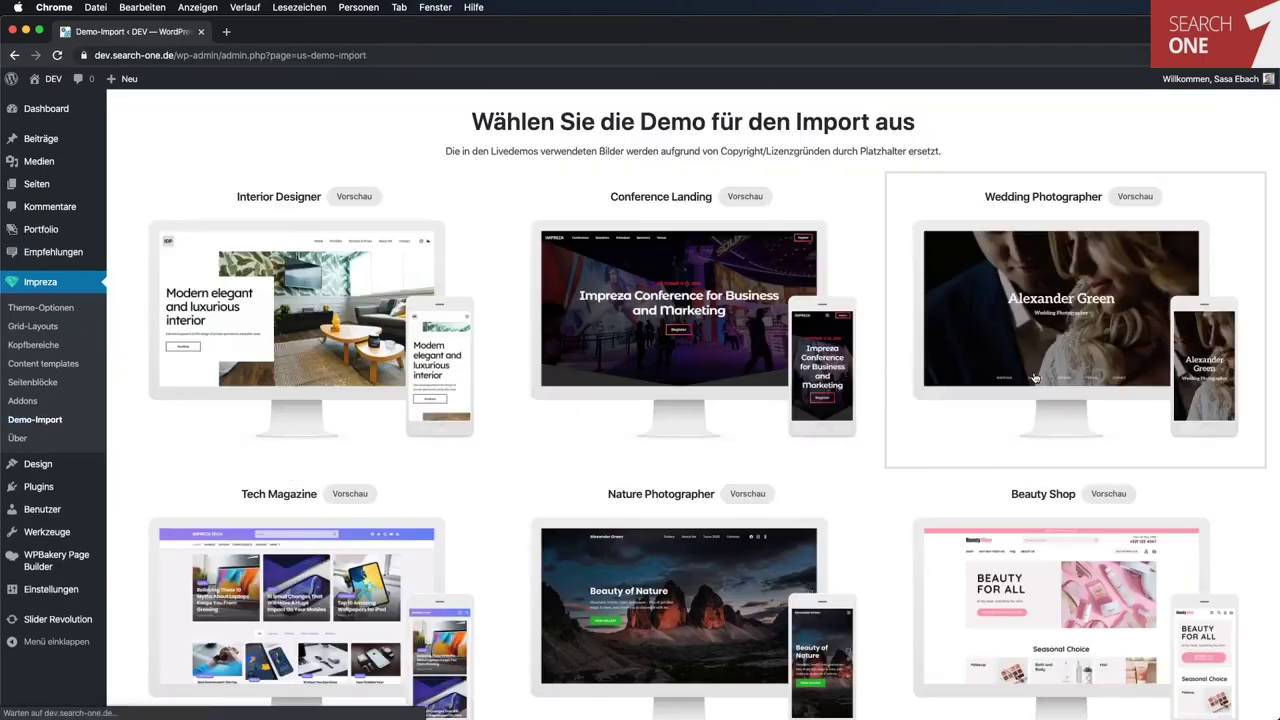
left_click(1084, 259)
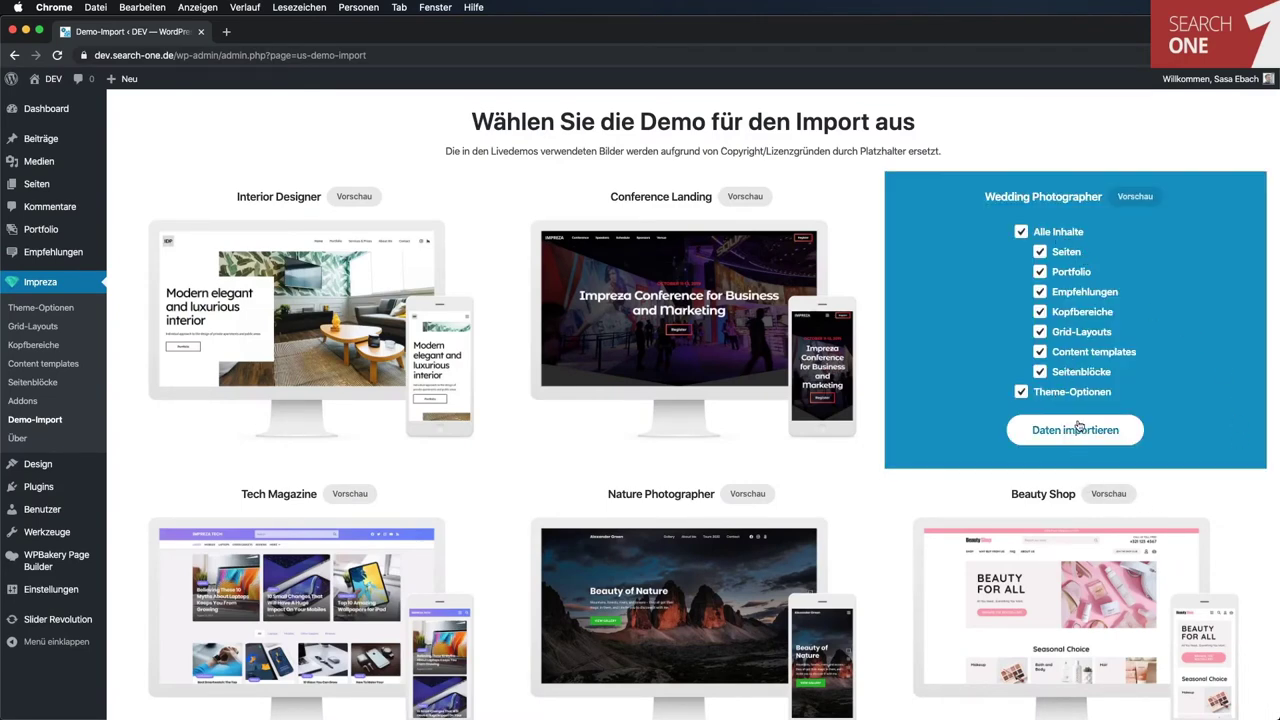
left_click(1077, 424)
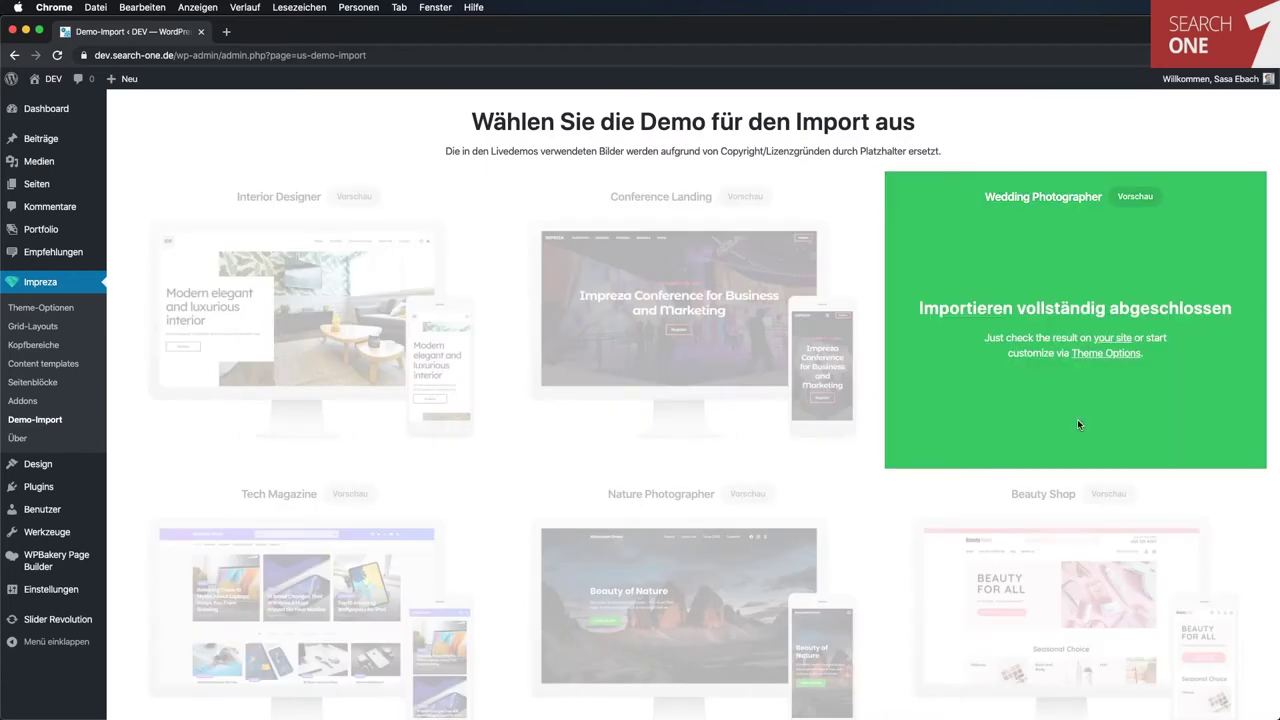
Open the live preview of the Wedding Photographer demo and look through its portfolio grid.
left_click(1138, 202)
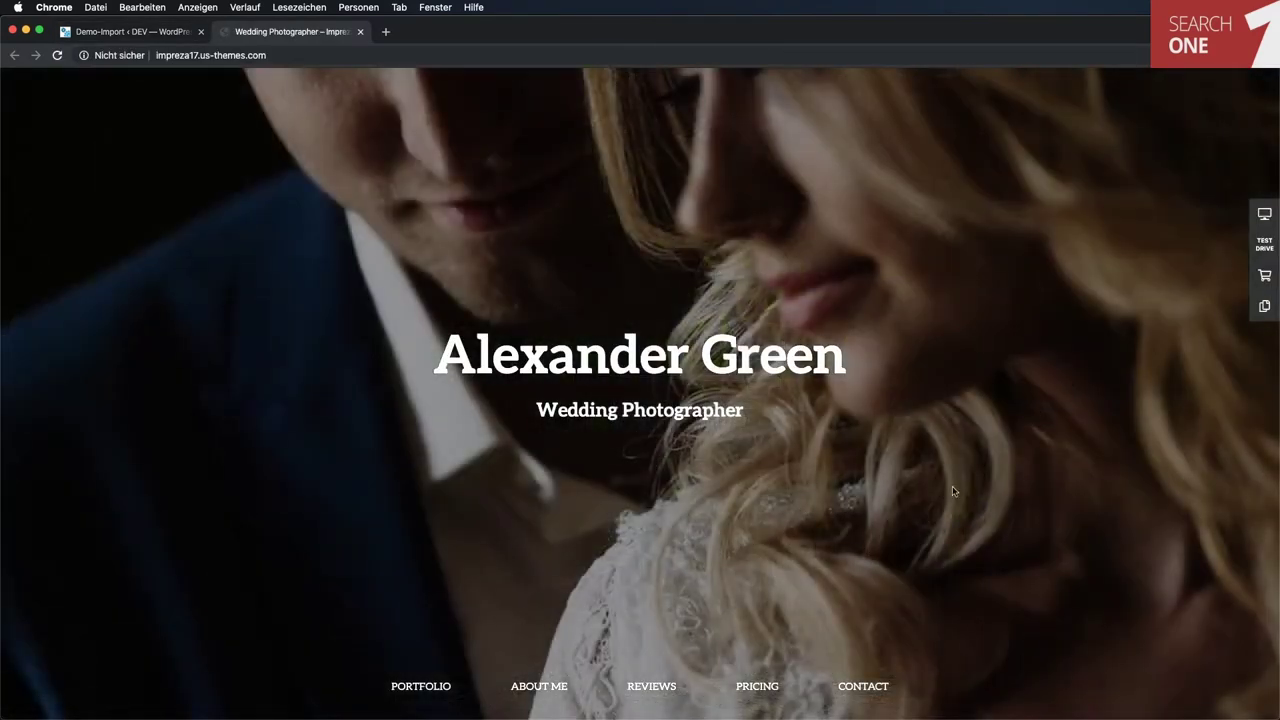
scroll(1136, 391, "down", 10)
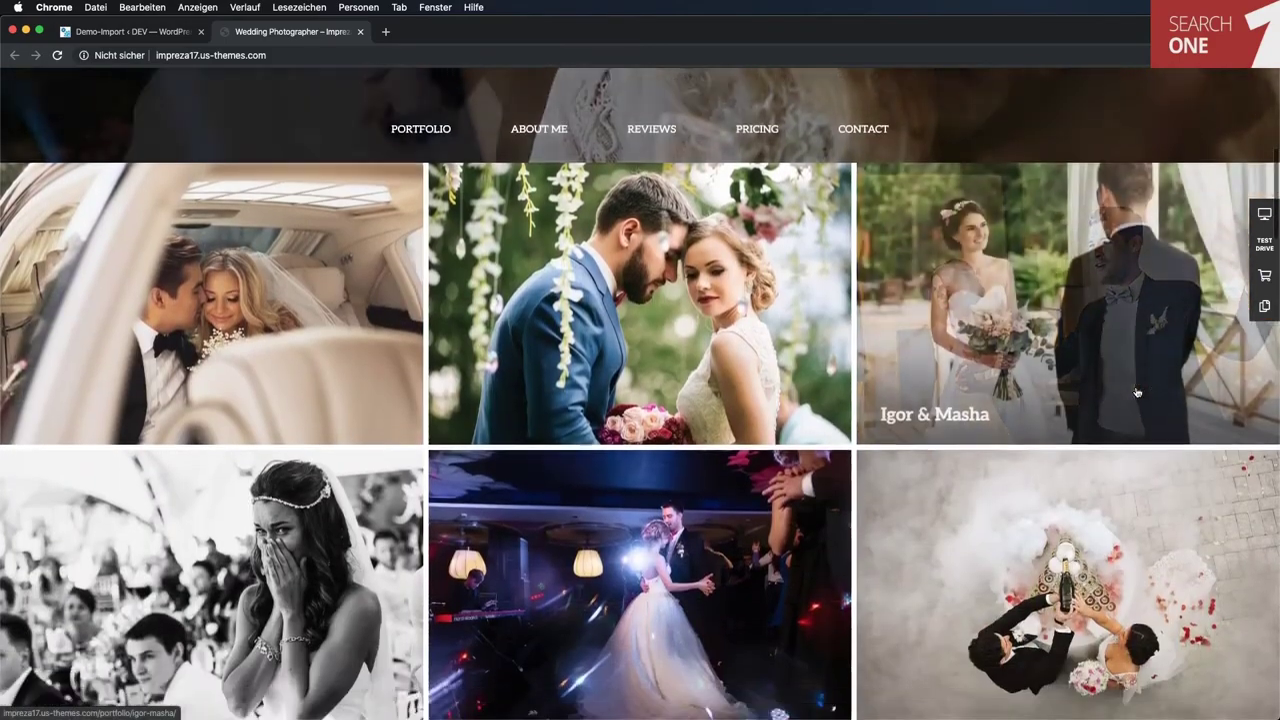
scroll(1136, 391, "down", 5)
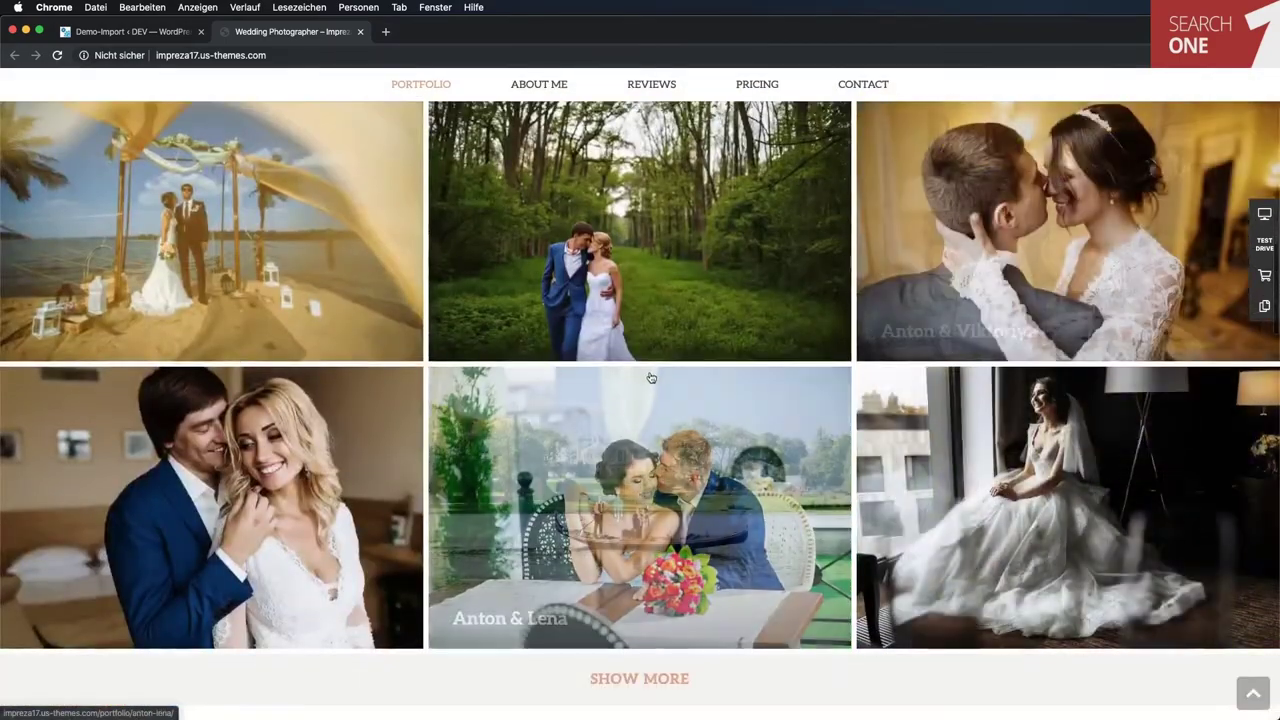
scroll(737, 305, "up", 1)
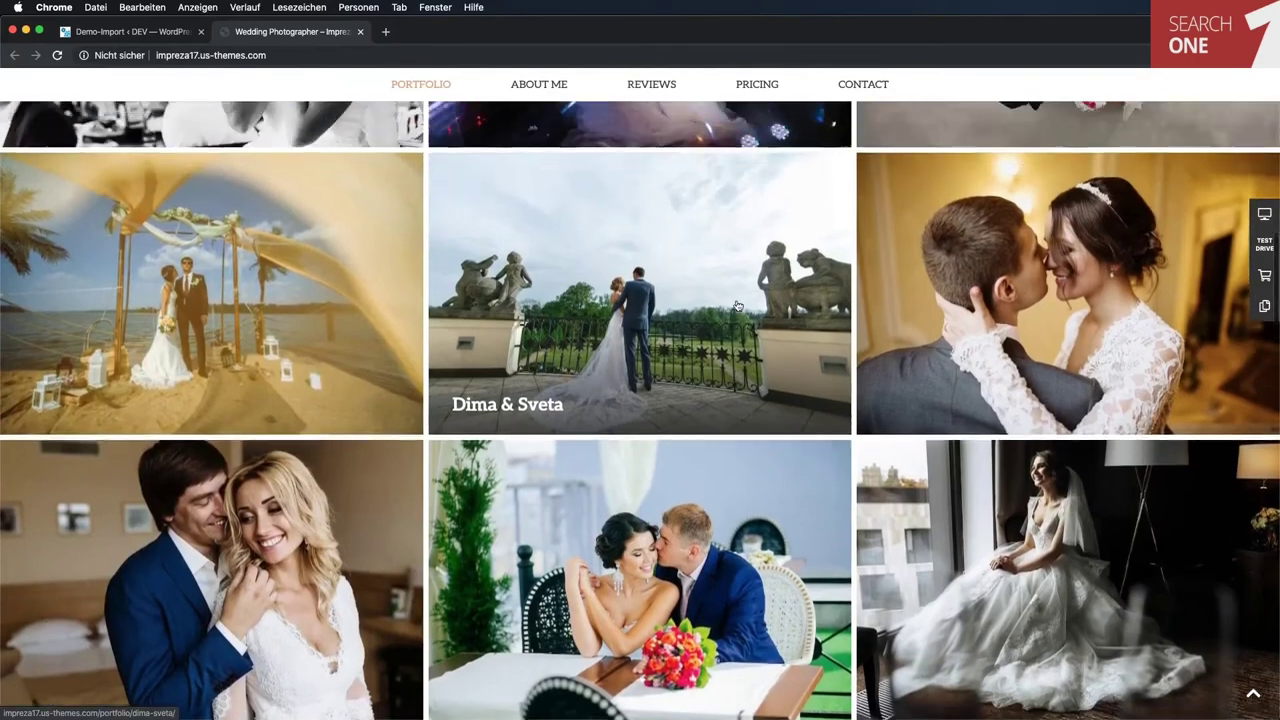
Open the portfolio entry showing the couple on the terrace between statues and look through its photo gallery.
left_click(737, 305)
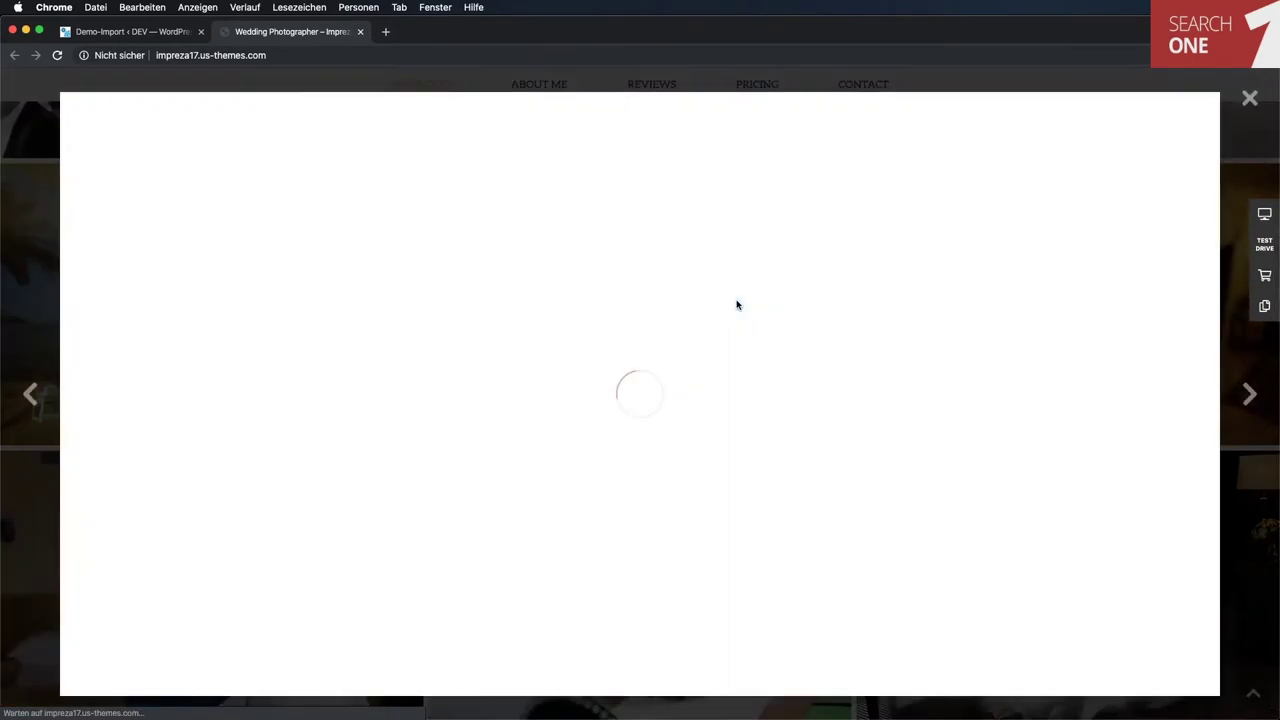
scroll(831, 433, "down", 3)
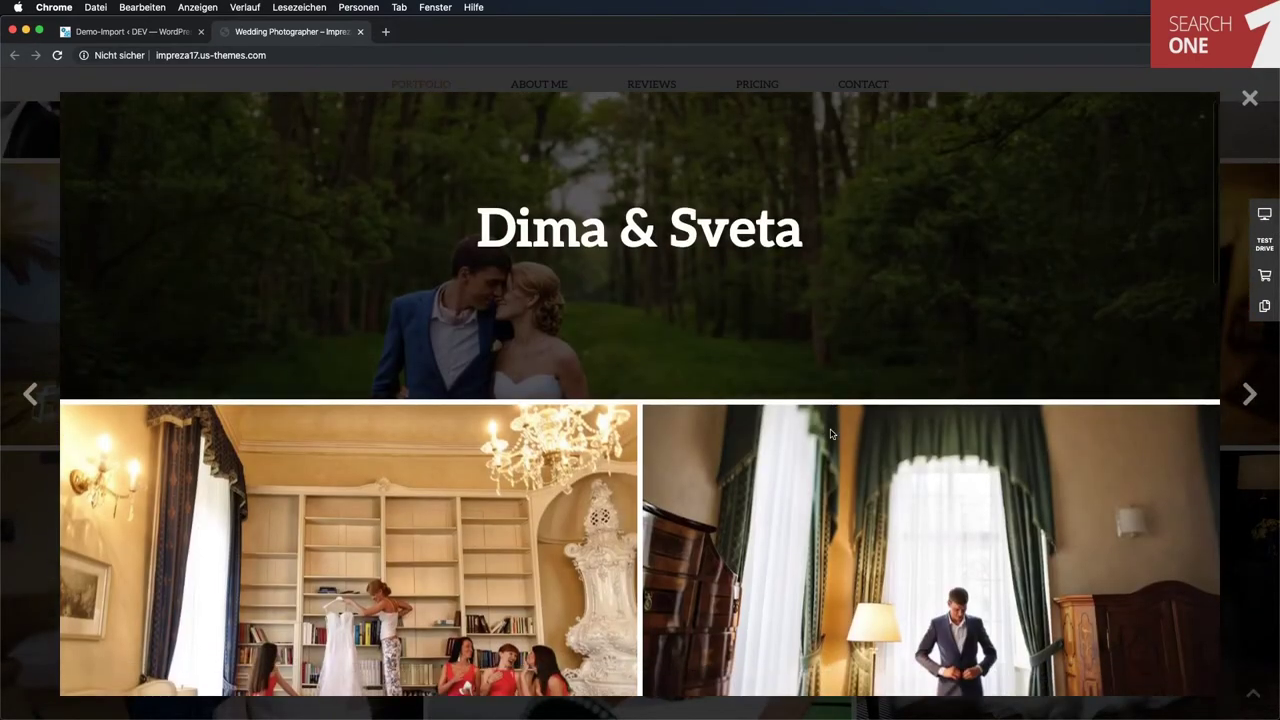
scroll(831, 433, "down", 3)
scroll(831, 433, "up", 5)
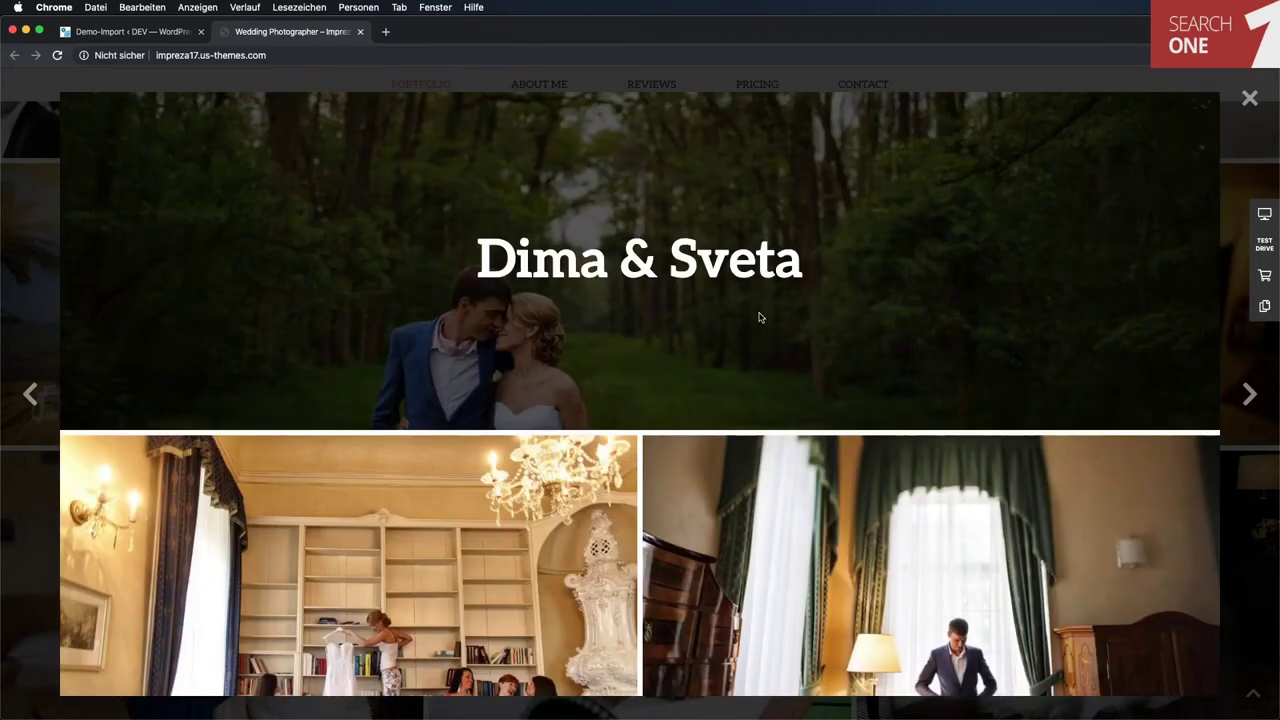
scroll(840, 451, "down", 10)
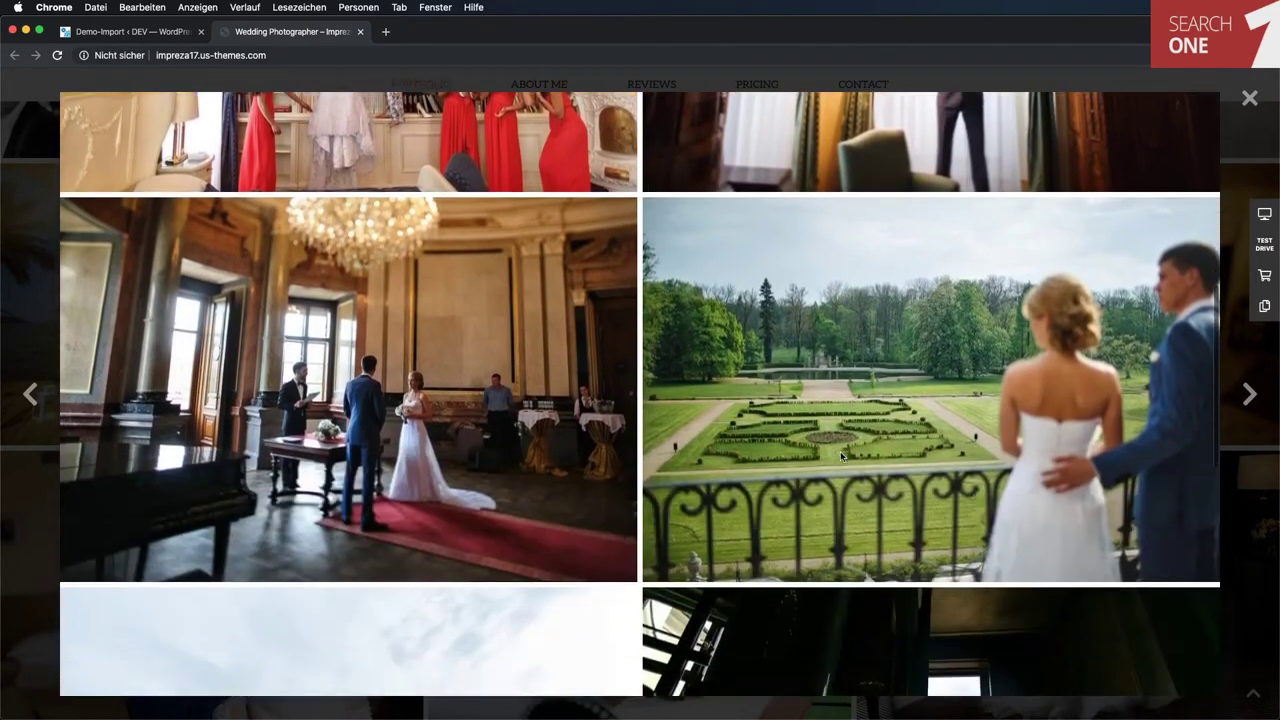
scroll(840, 457, "down", 3)
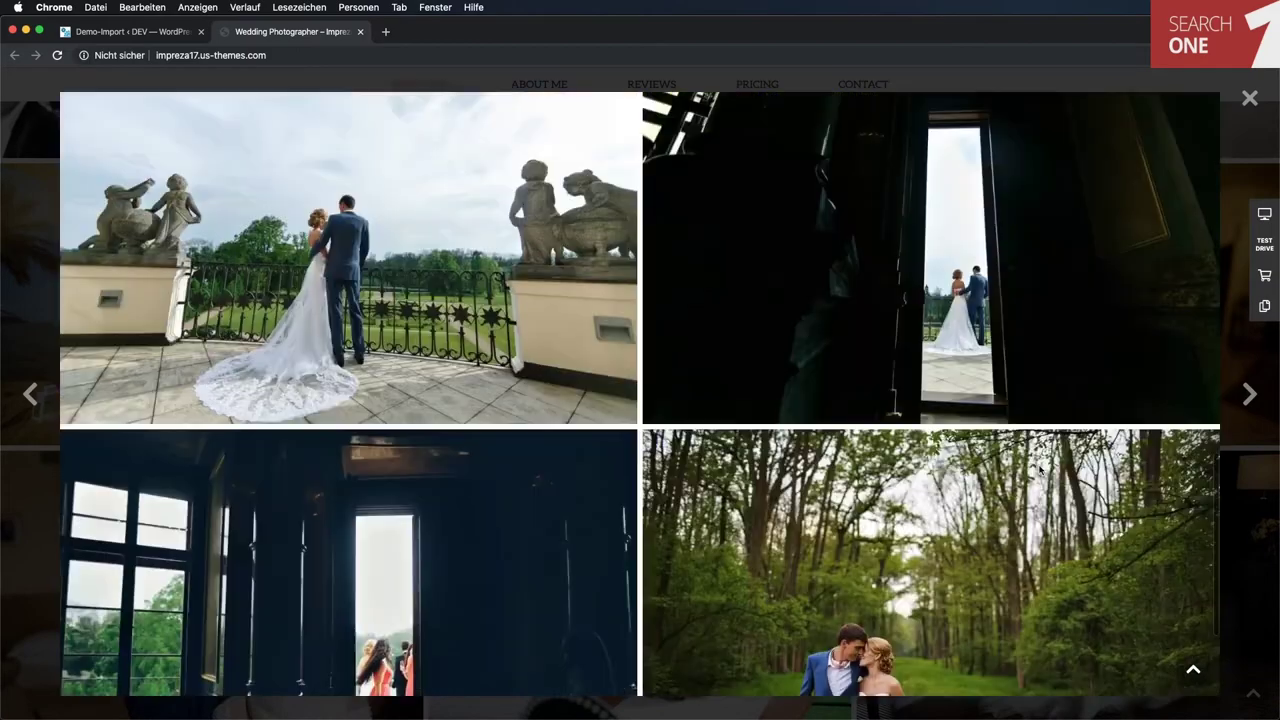
Close the portfolio entry and look through the demo's About Me, Reviews, Pricing and Contact sections, advancing the reviews carousel.
left_click(1246, 485)
scroll(857, 340, "down", 10)
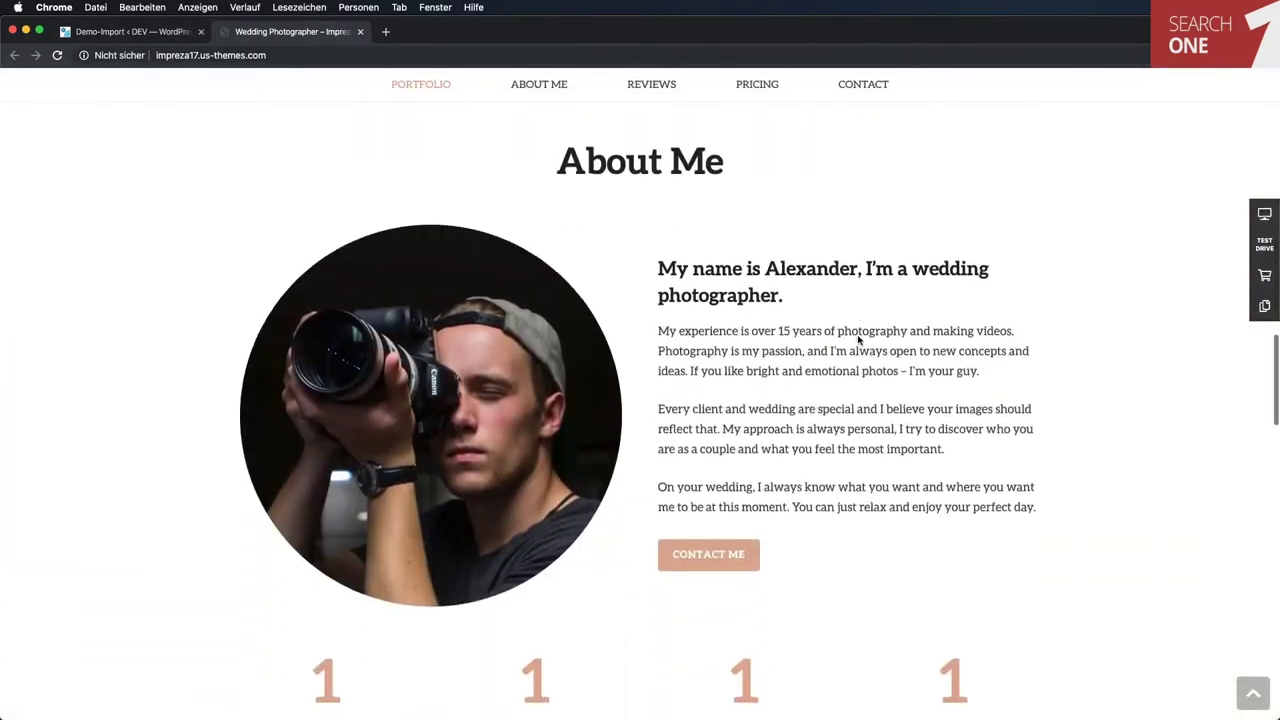
scroll(857, 340, "down", 3)
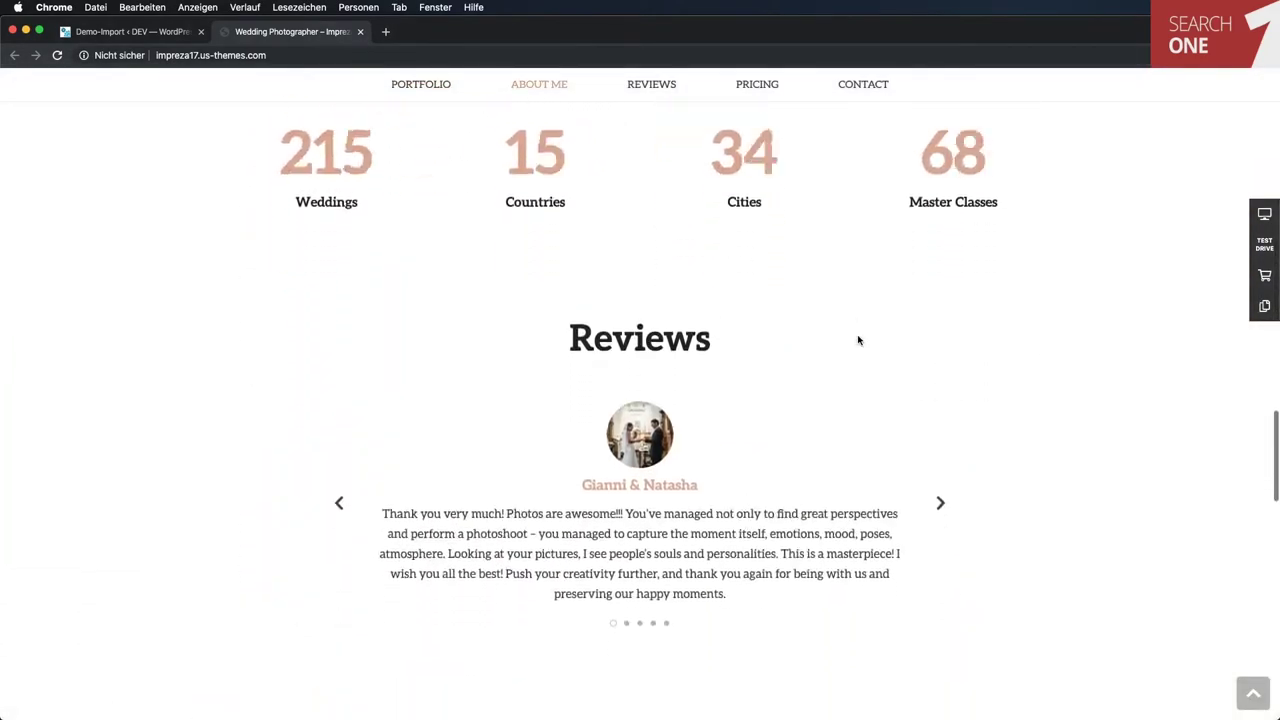
left_click(940, 387)
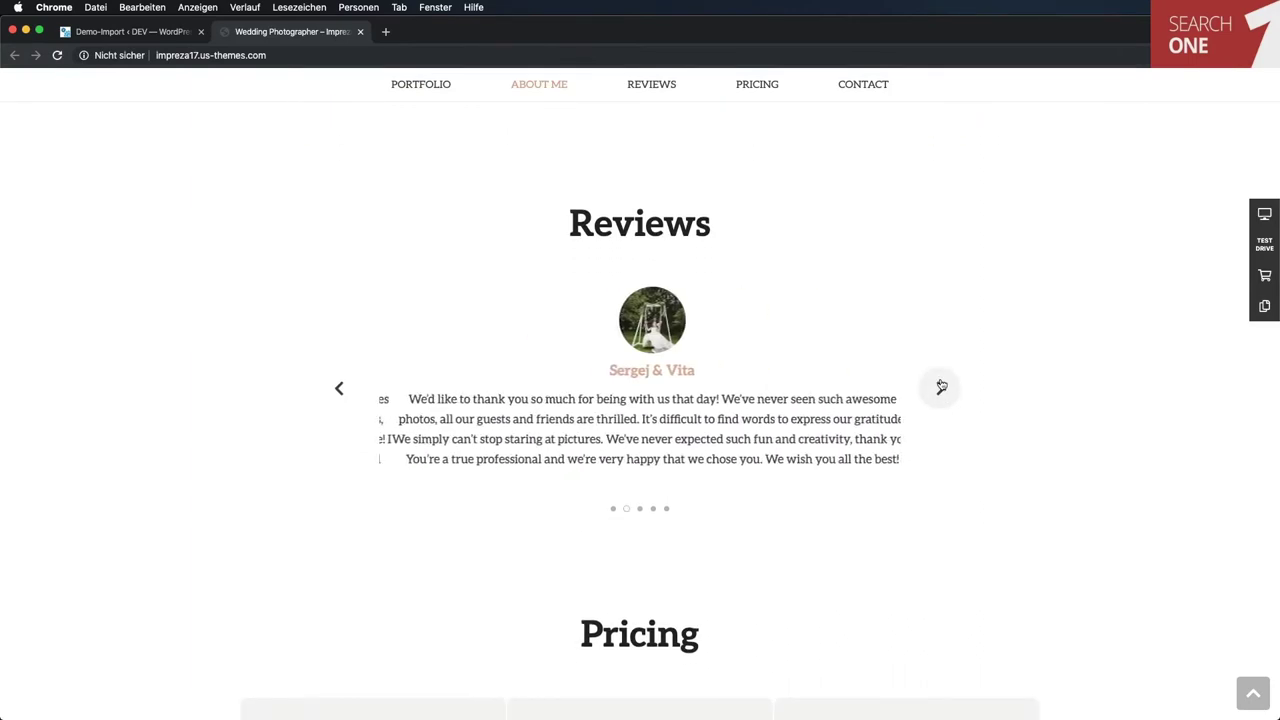
scroll(1054, 437, "down", 5)
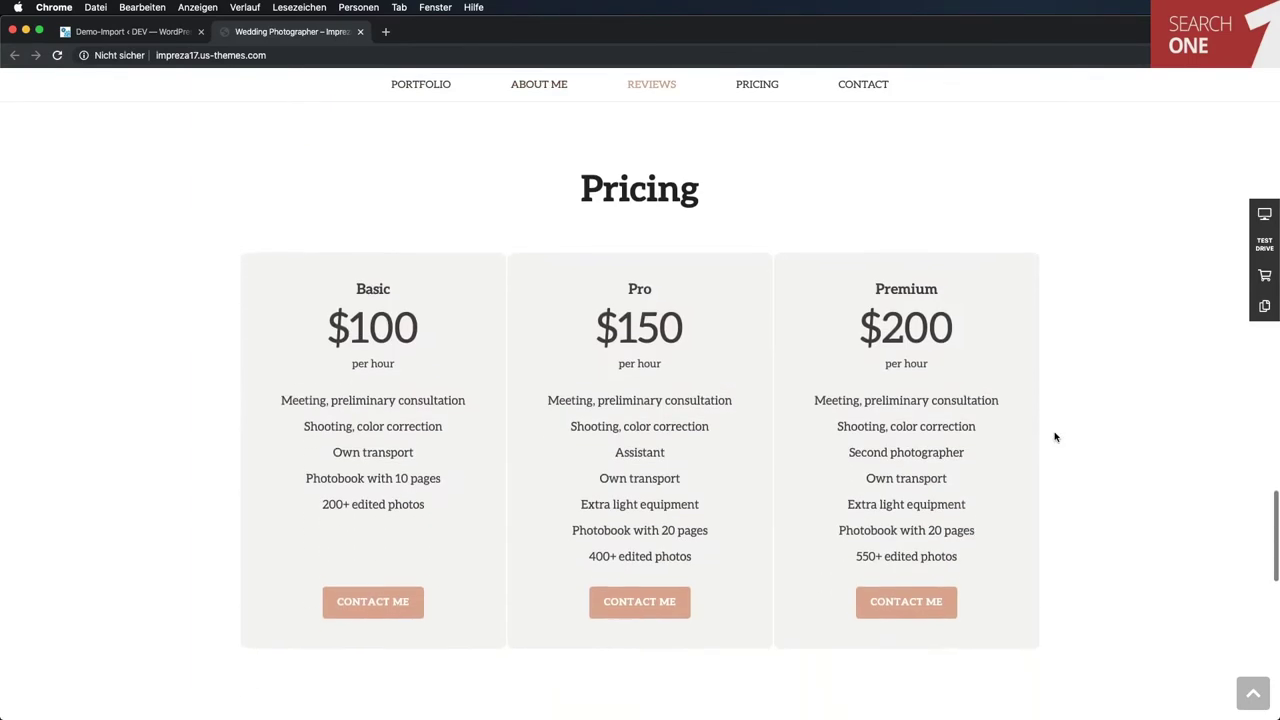
scroll(1054, 437, "down", 10)
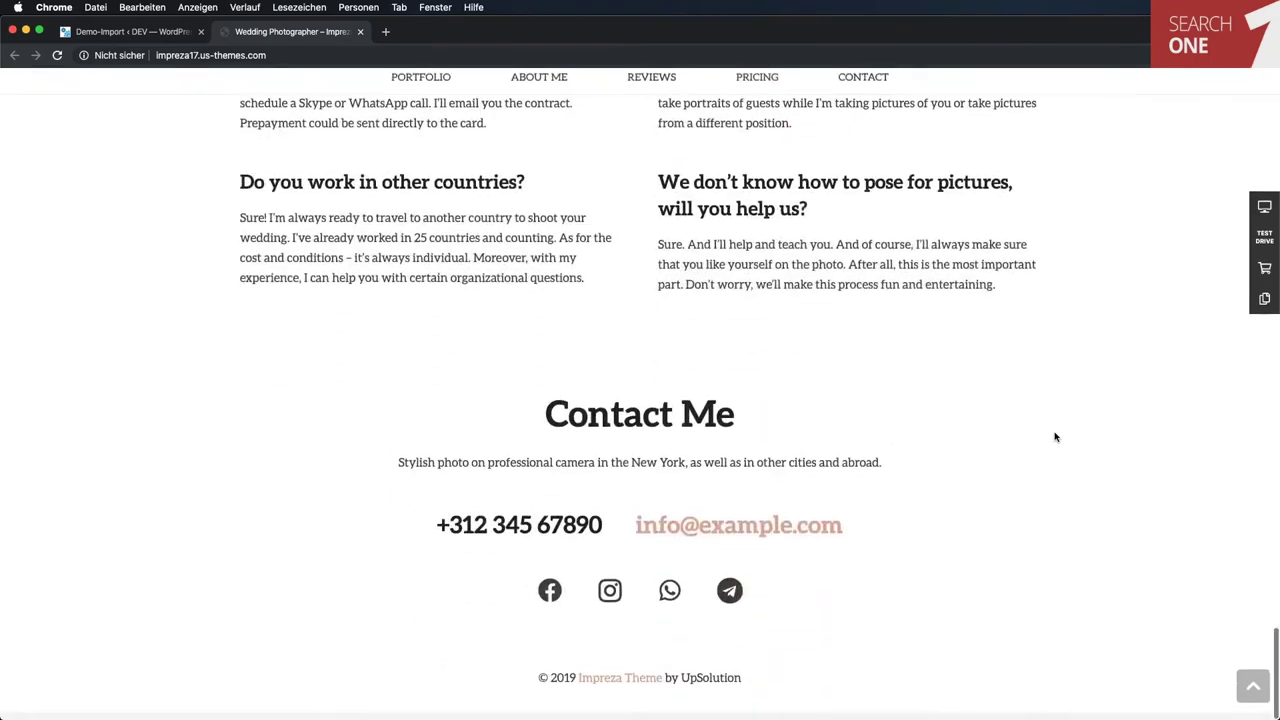
scroll(1054, 437, "up", 20)
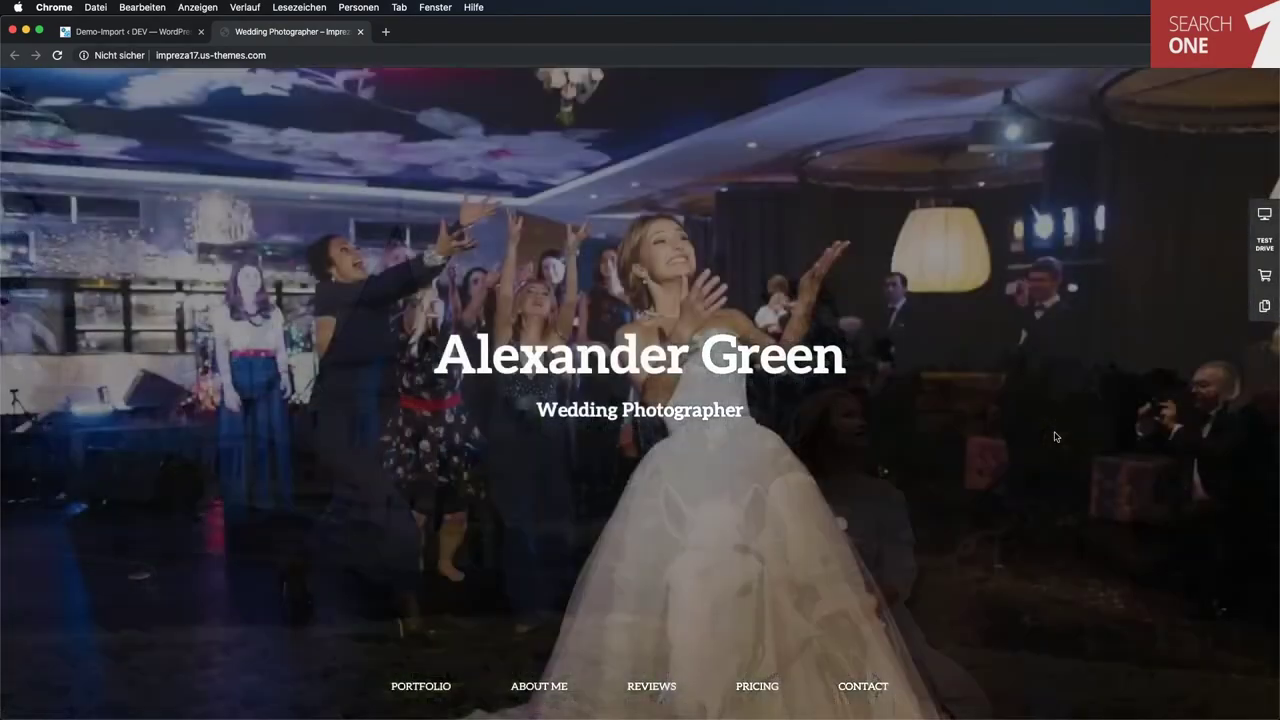
scroll(655, 445, "down", 6)
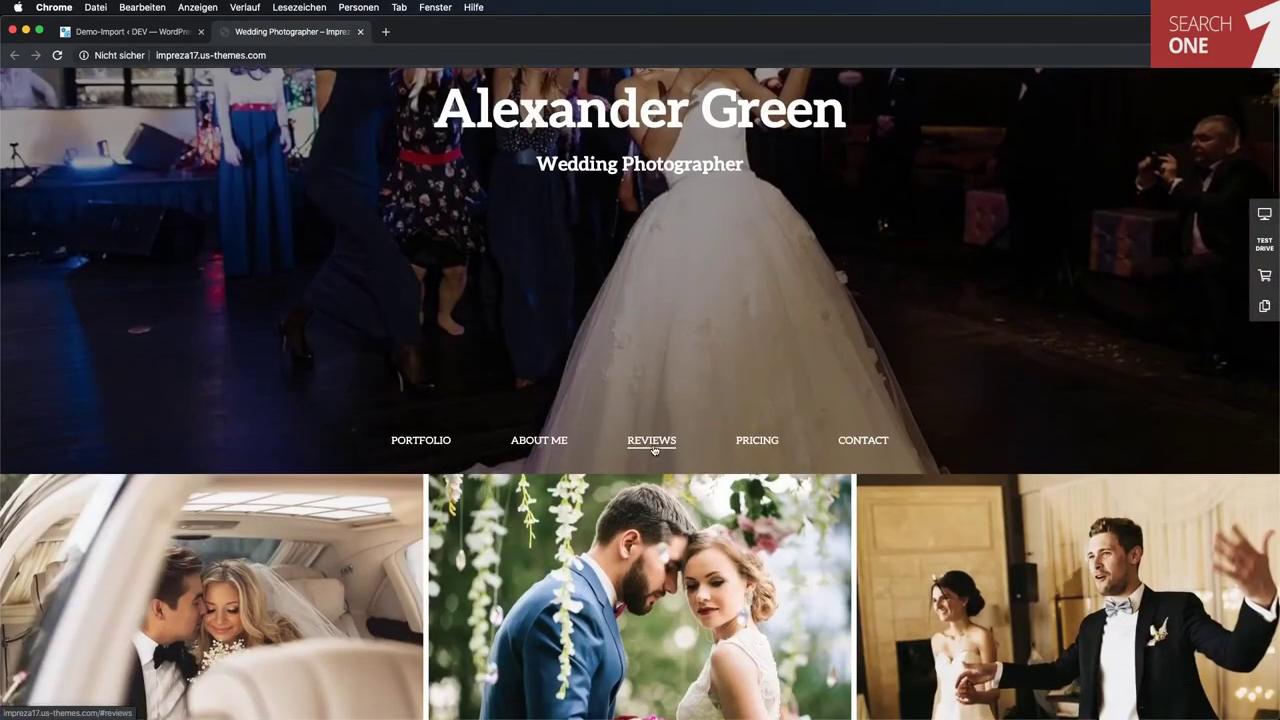
scroll(655, 445, "down", 8)
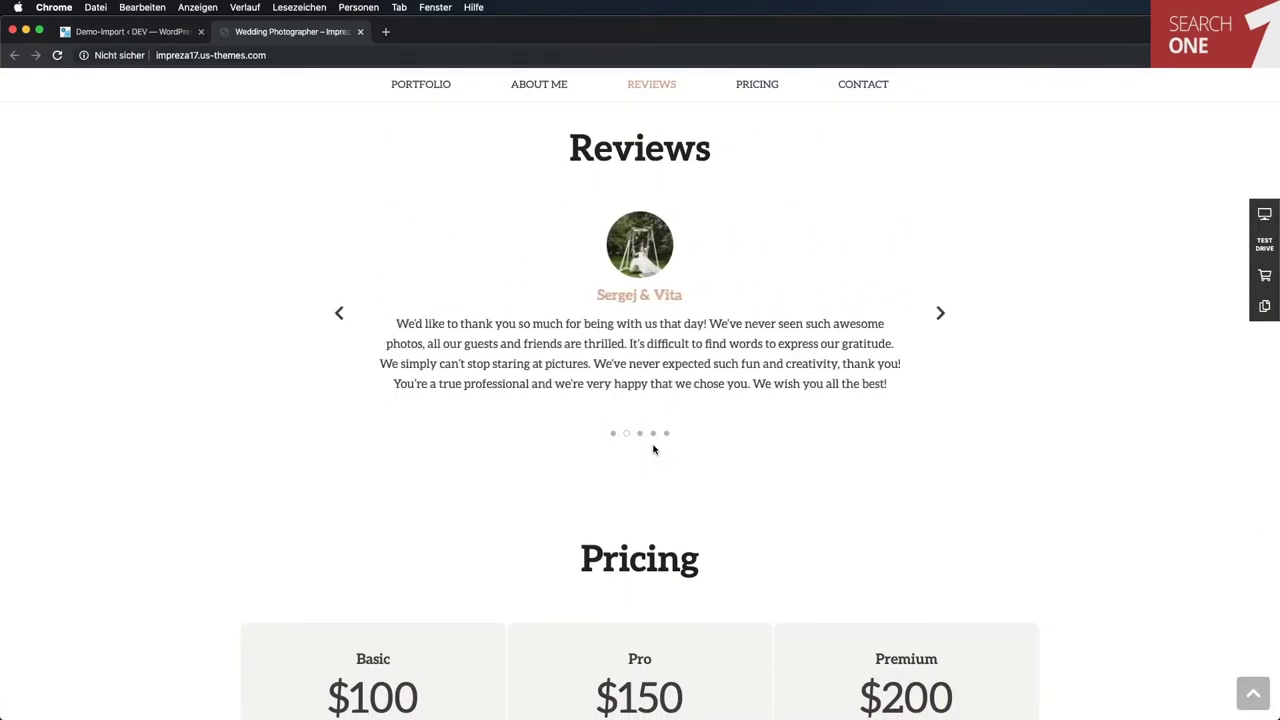
Return to the WordPress backend, open the Home start page from the page list for editing, and dismiss the page builder's welcome hint.
key("ctrl+shift+Tab")
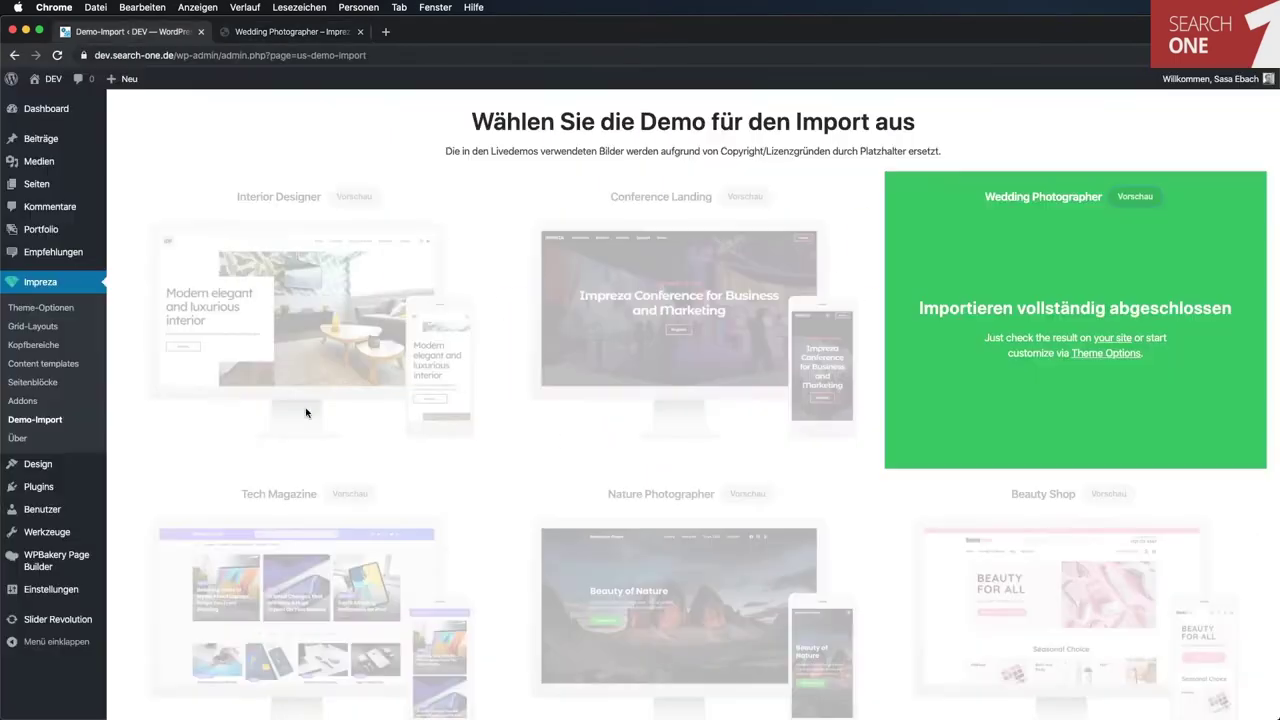
left_click(30, 180)
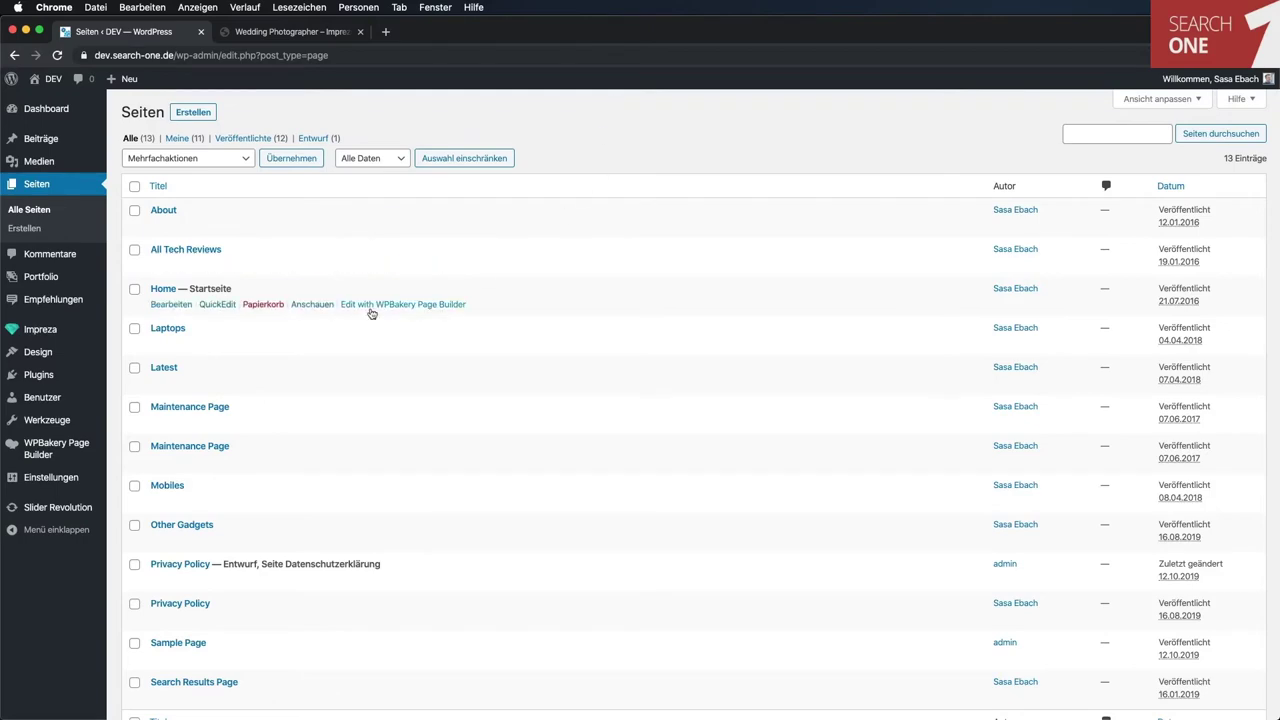
left_click(163, 289)
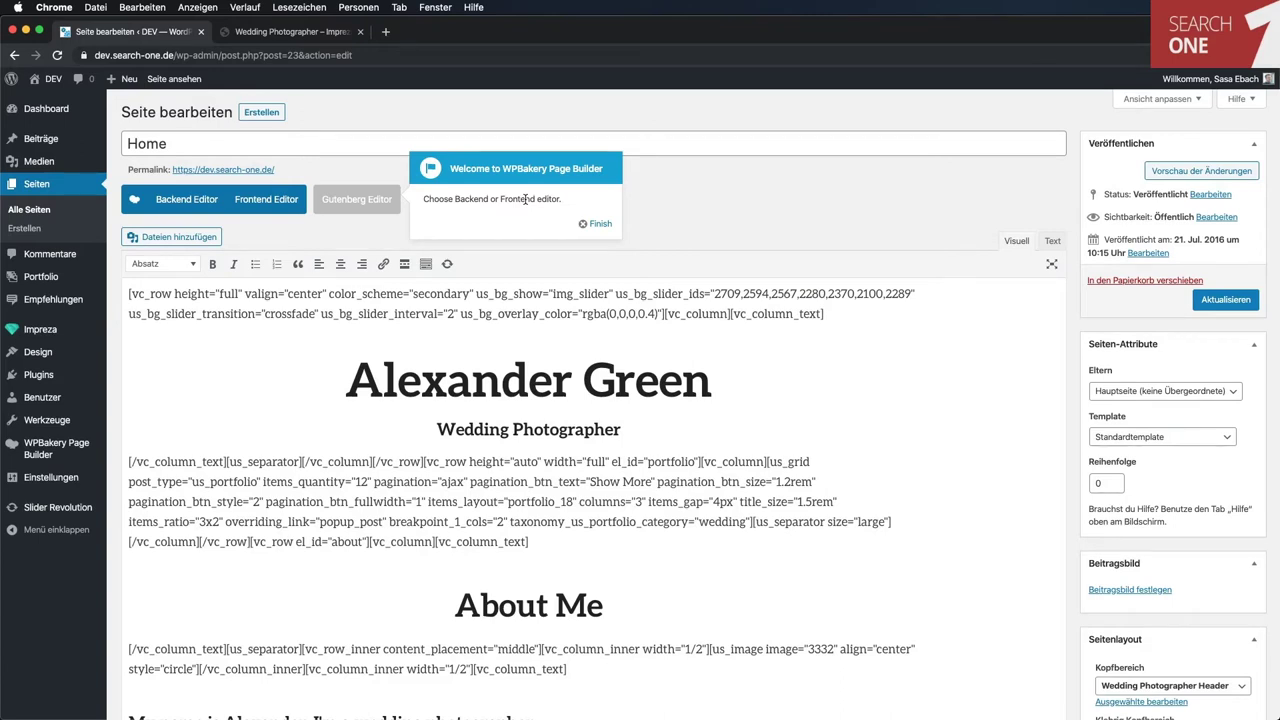
left_click(600, 225)
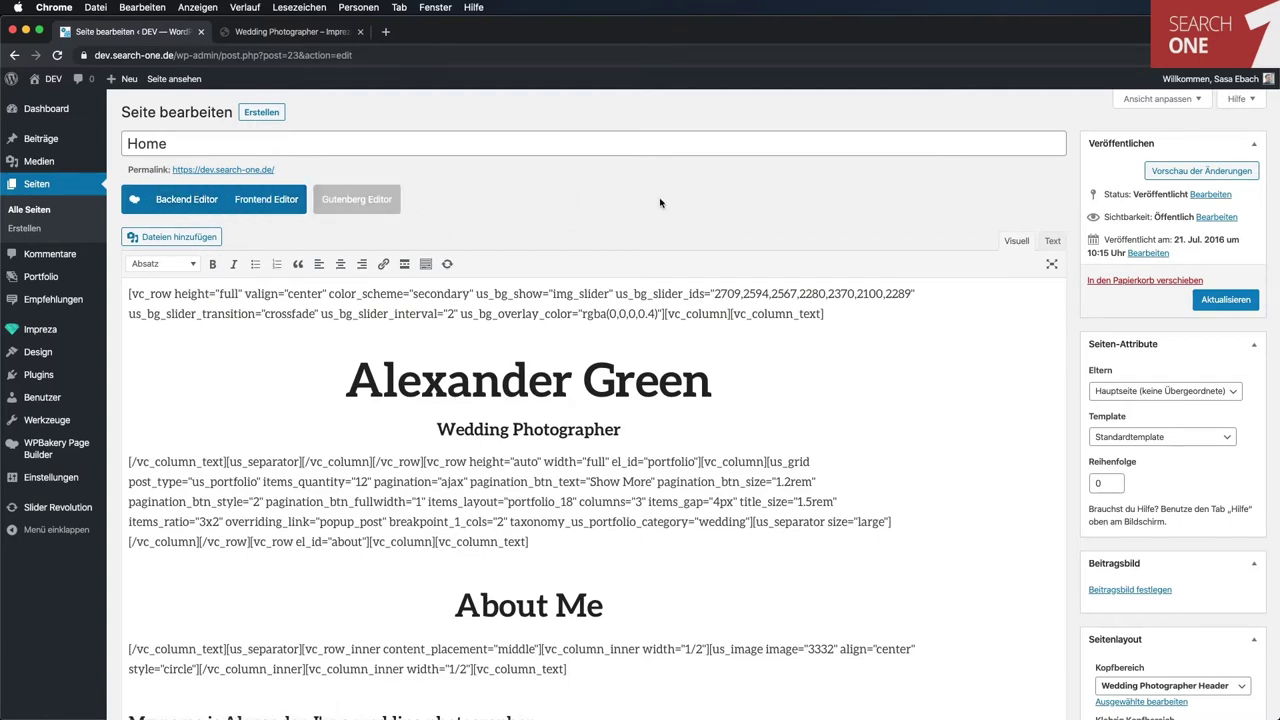
Look through the Home page's shortcode content and page settings, and open the page in the WPBakery Frontend Editor.
scroll(772, 352, "down", 3)
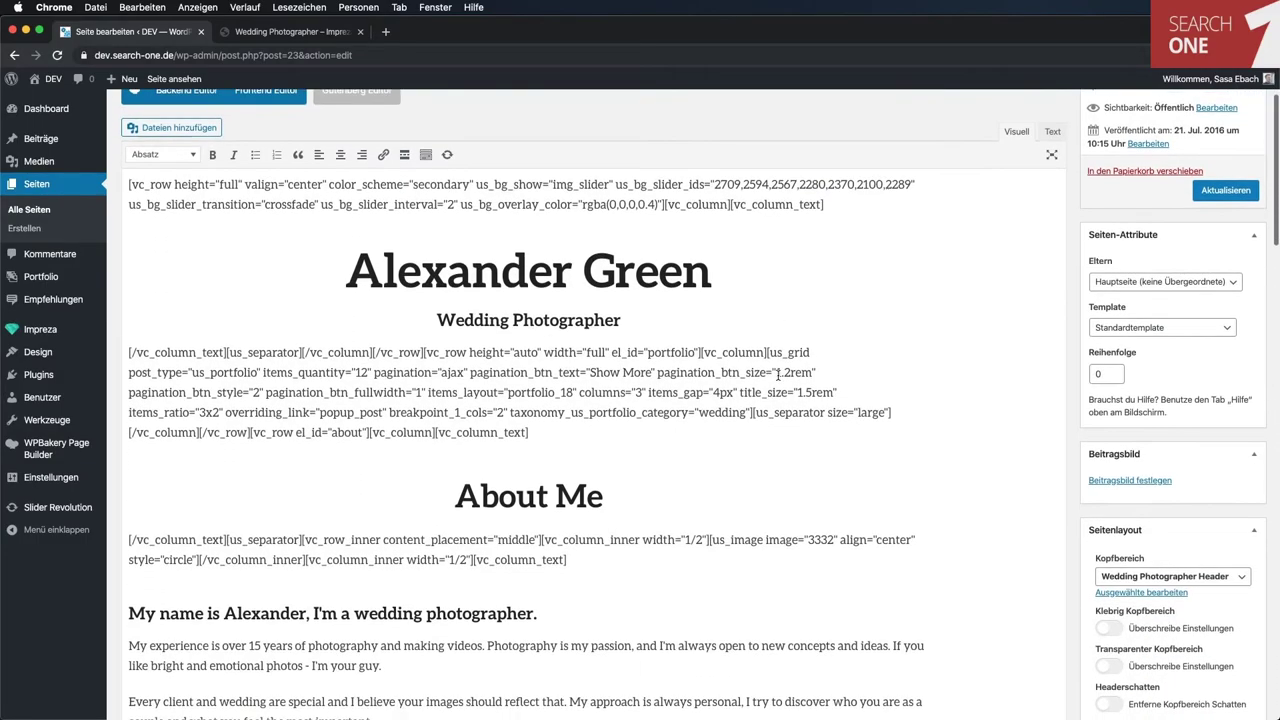
scroll(778, 374, "down", 8)
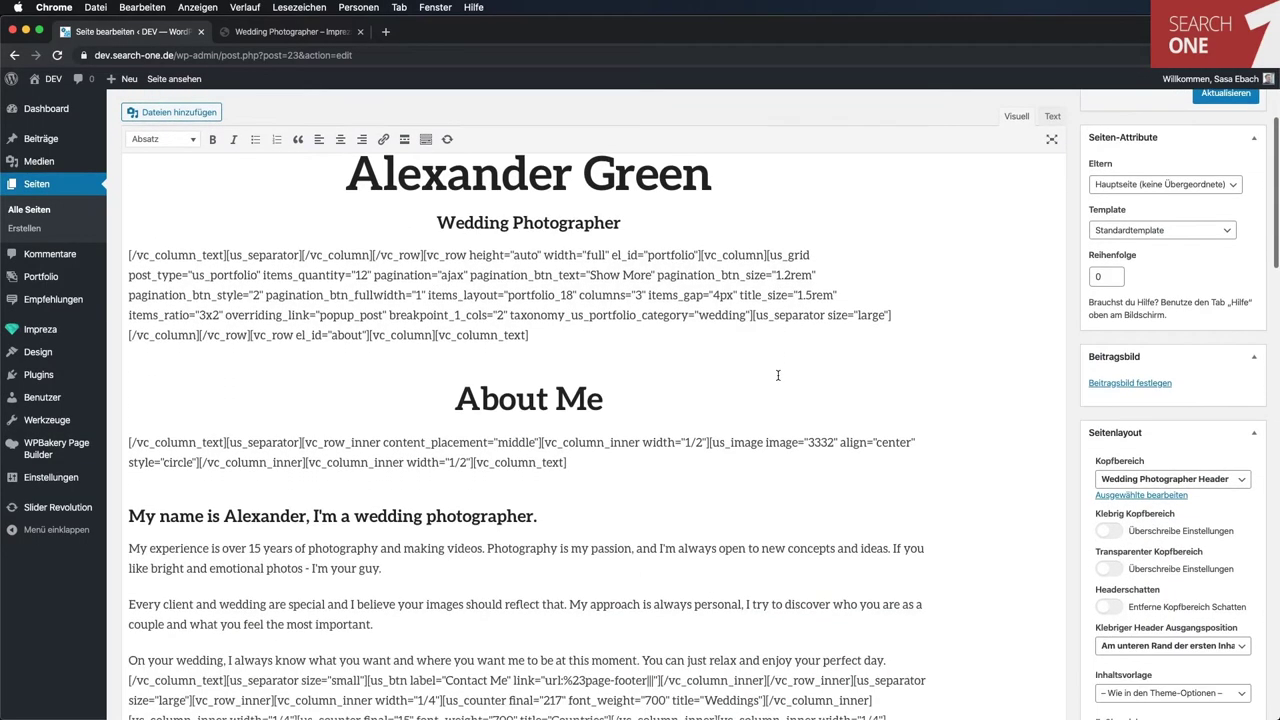
scroll(778, 375, "down", 20)
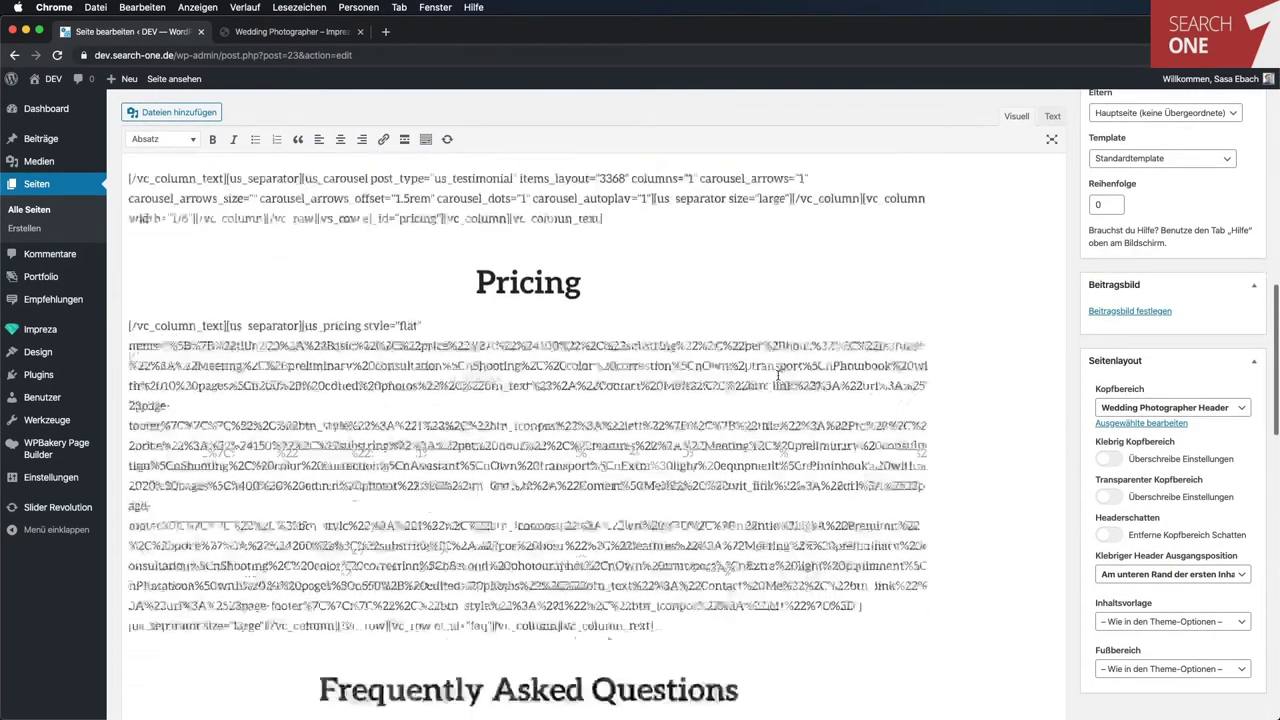
scroll(778, 375, "down", 20)
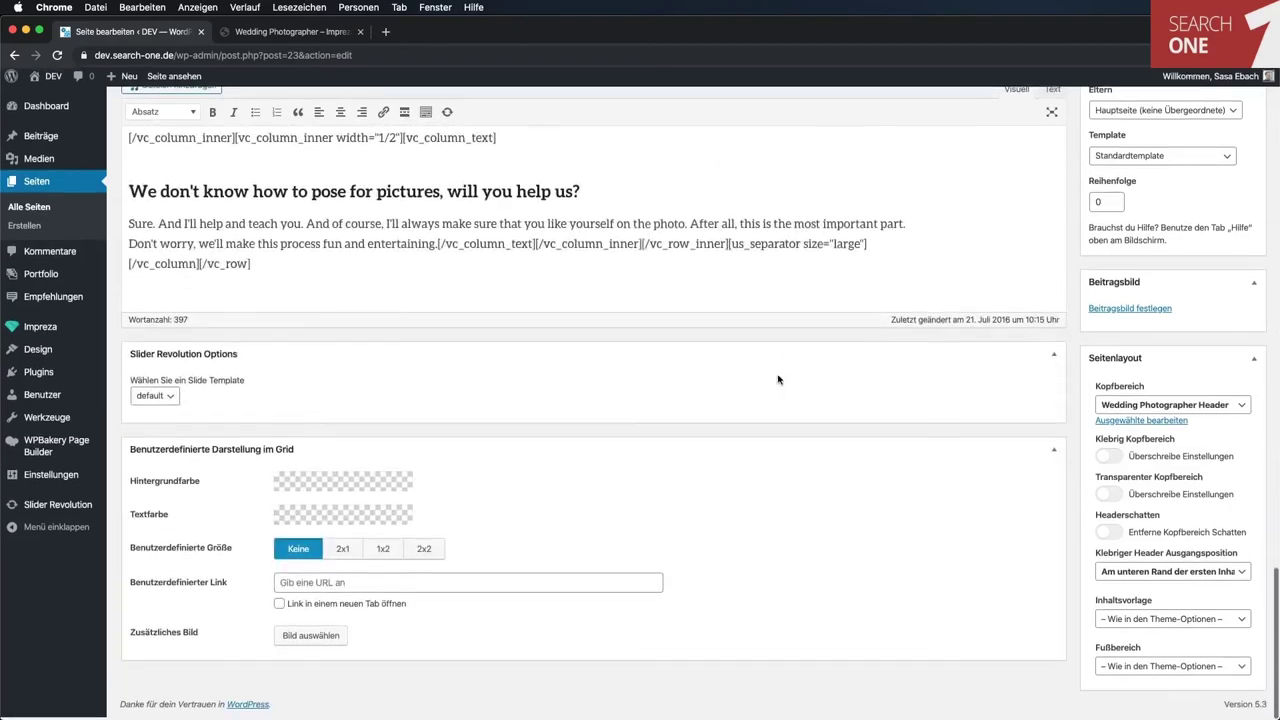
scroll(778, 375, "up", 20)
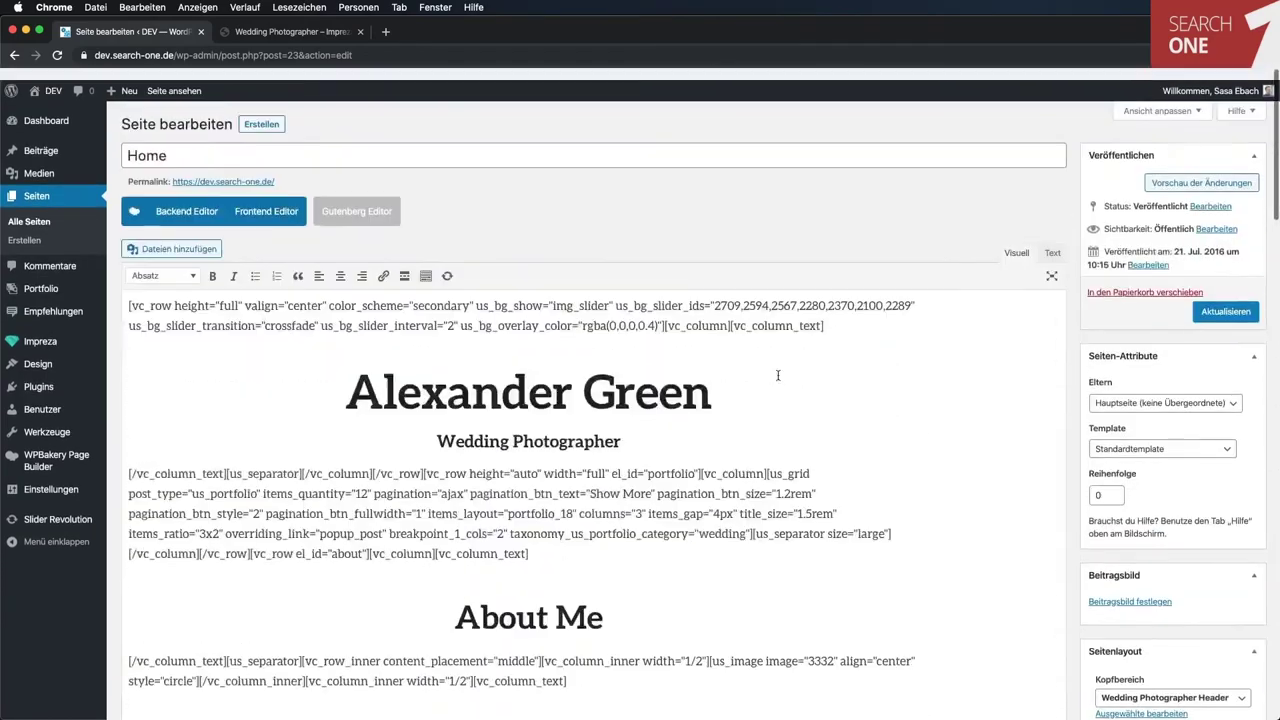
left_click(283, 200)
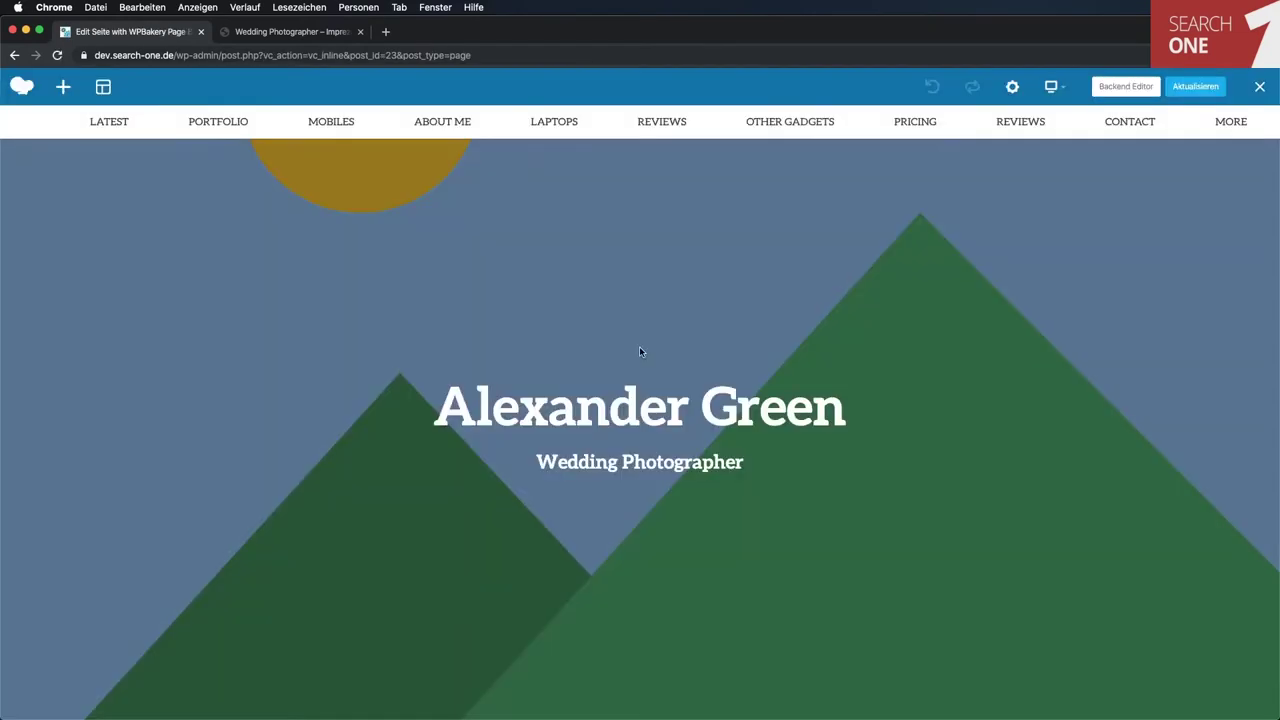
Replace the first name in the hero text block's main heading with the site owner's first name and save the block's settings.
mouse_move(697, 404)
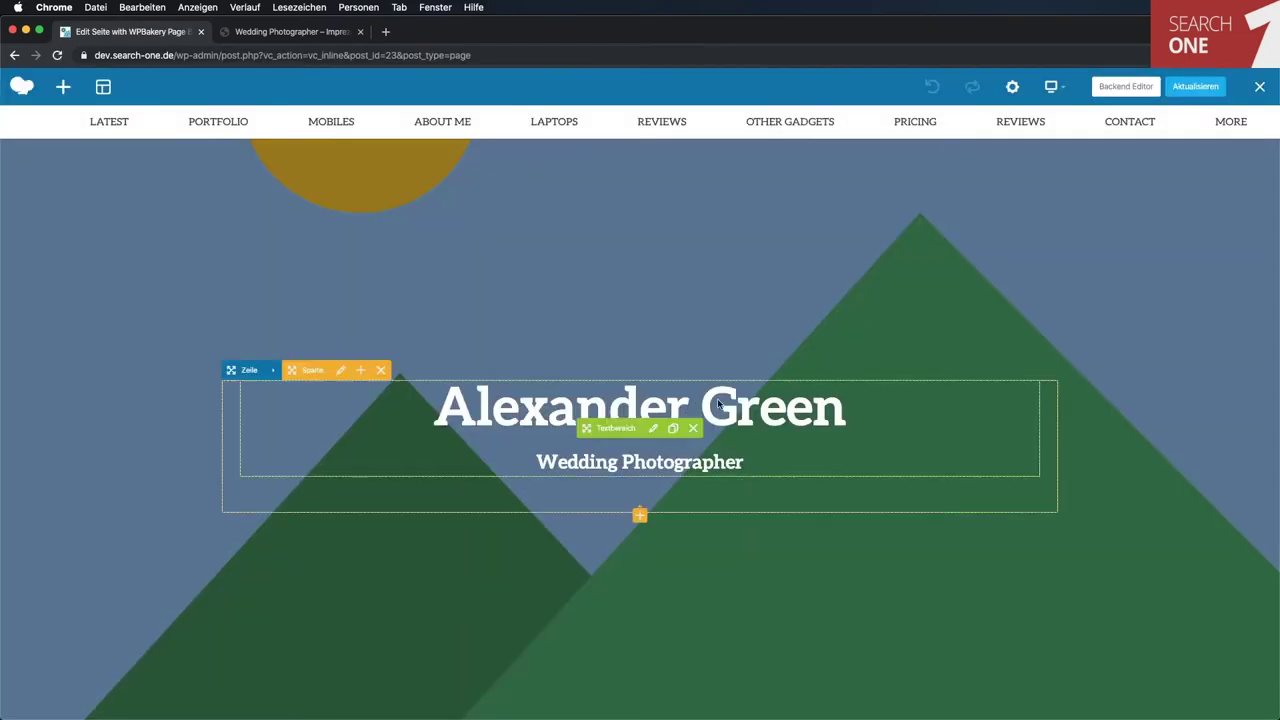
left_click(652, 430)
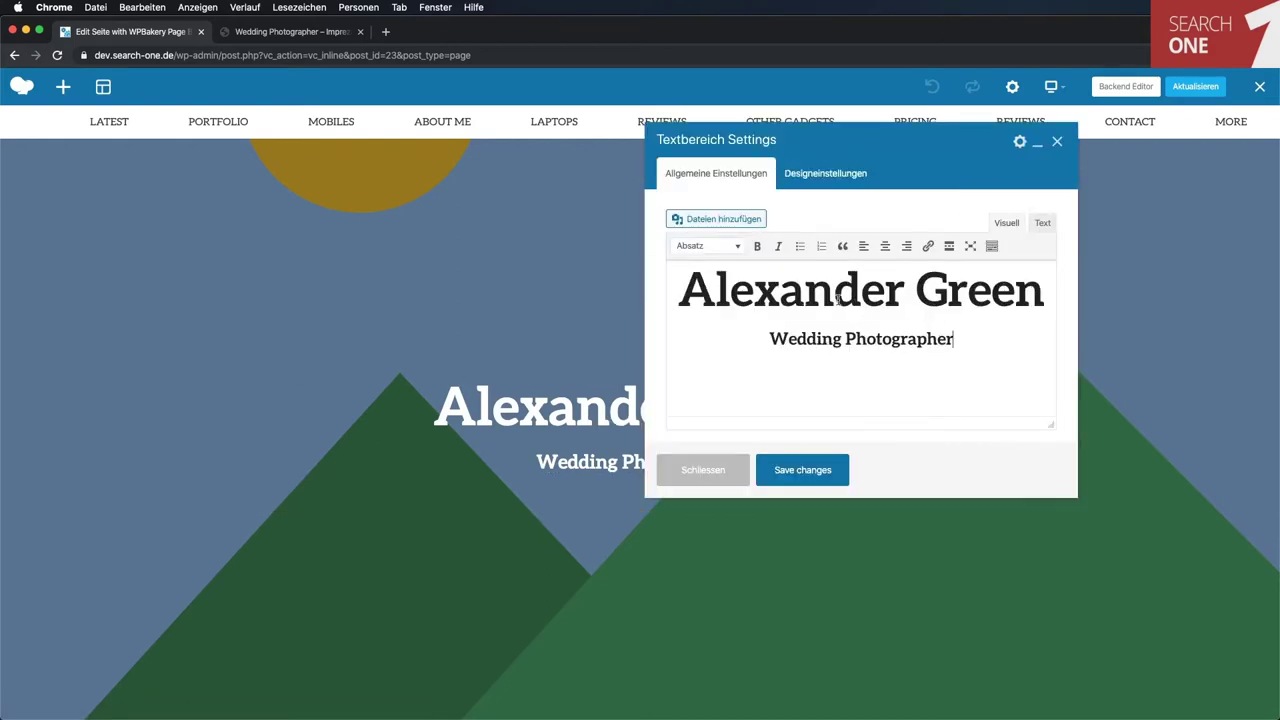
triple_click(837, 298)
double_click(837, 298)
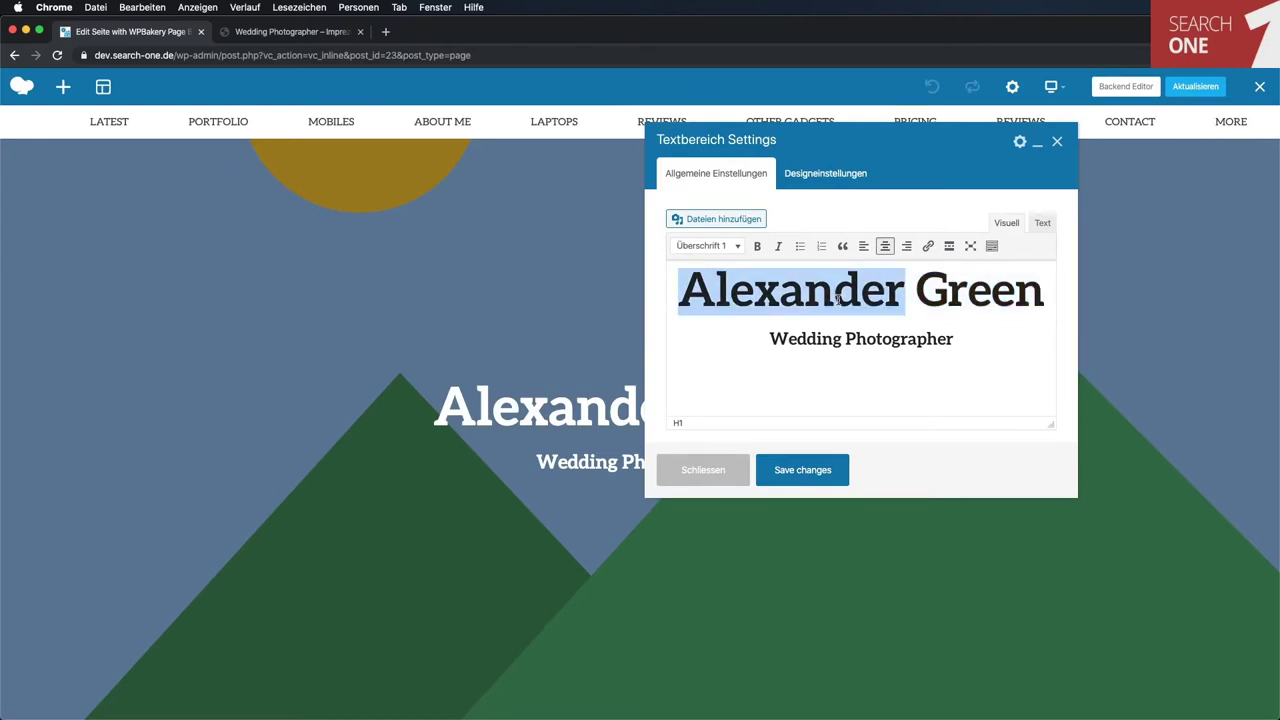
type("Saša")
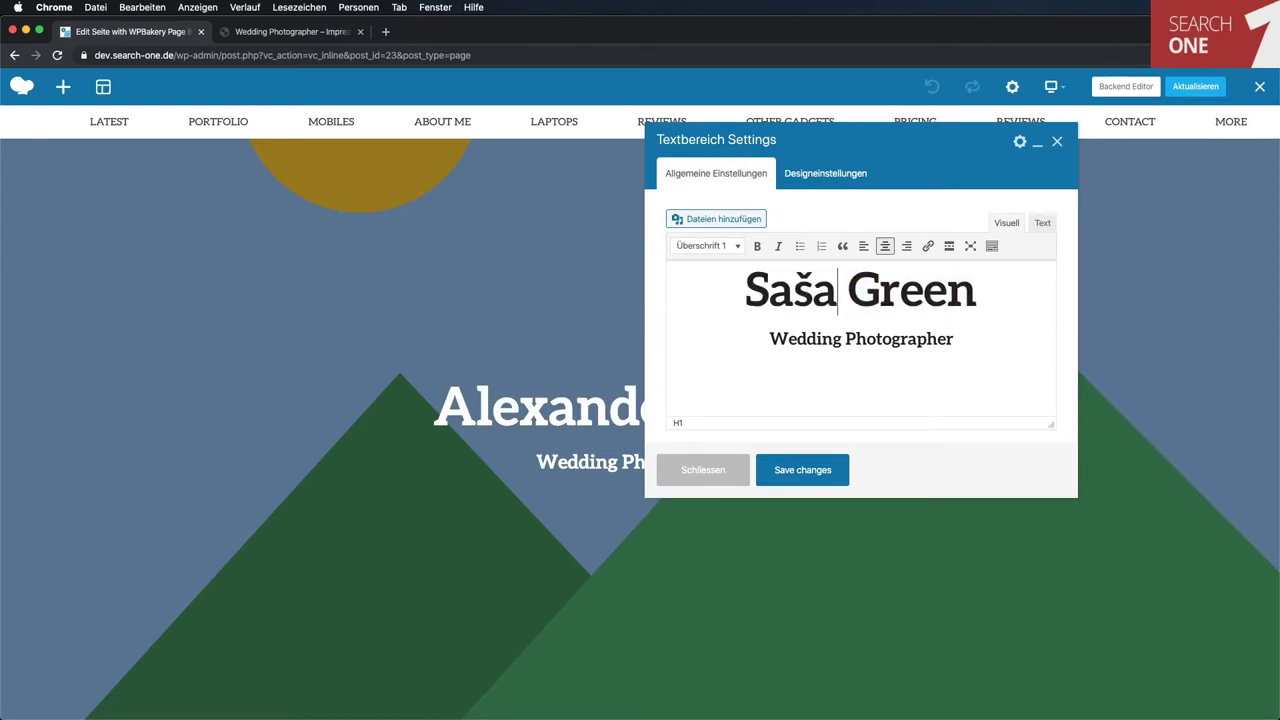
left_click(812, 468)
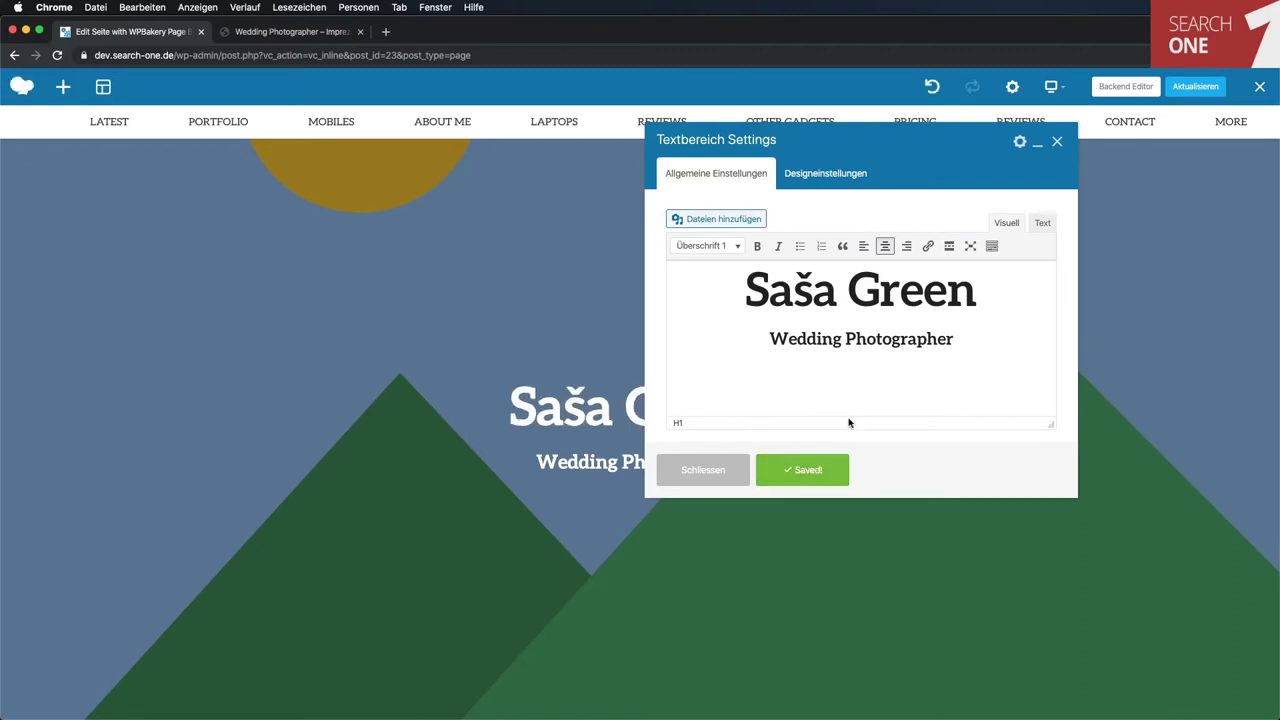
left_click(1057, 142)
Open the portfolio grid's settings and examine the general options, including the selectable content types, pagination and button style.
scroll(903, 407, "down", 5)
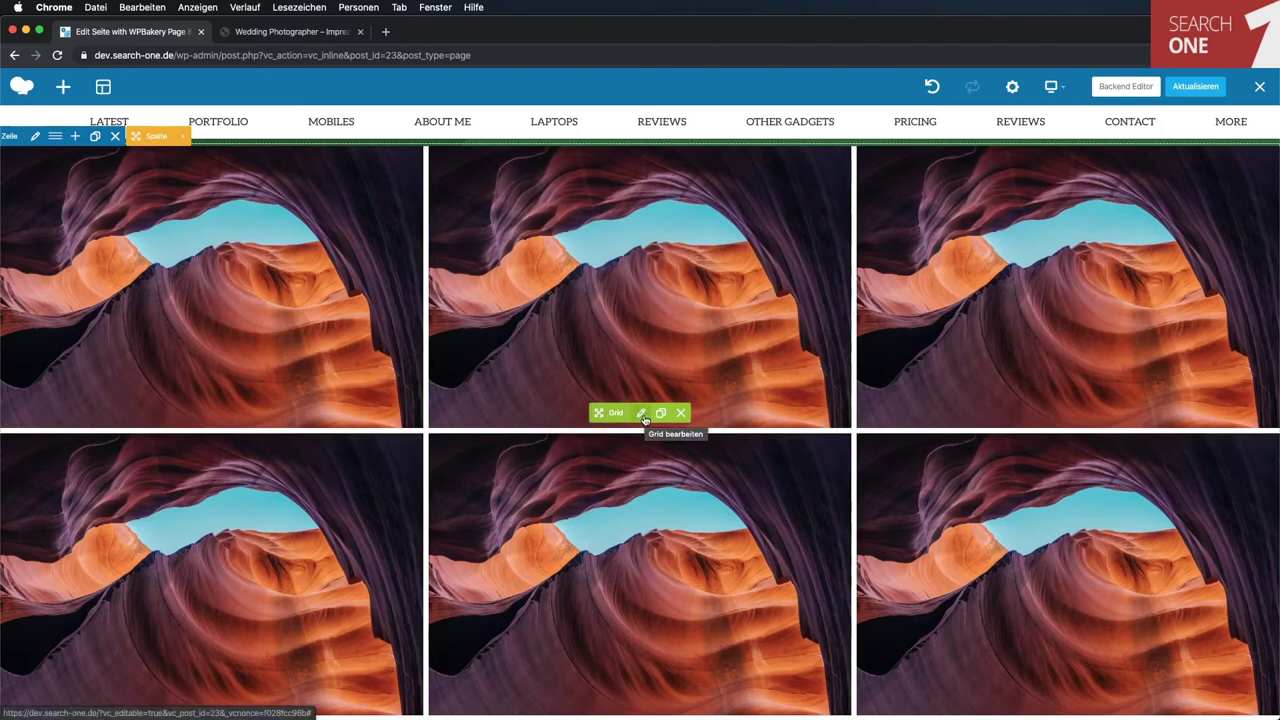
left_click(641, 414)
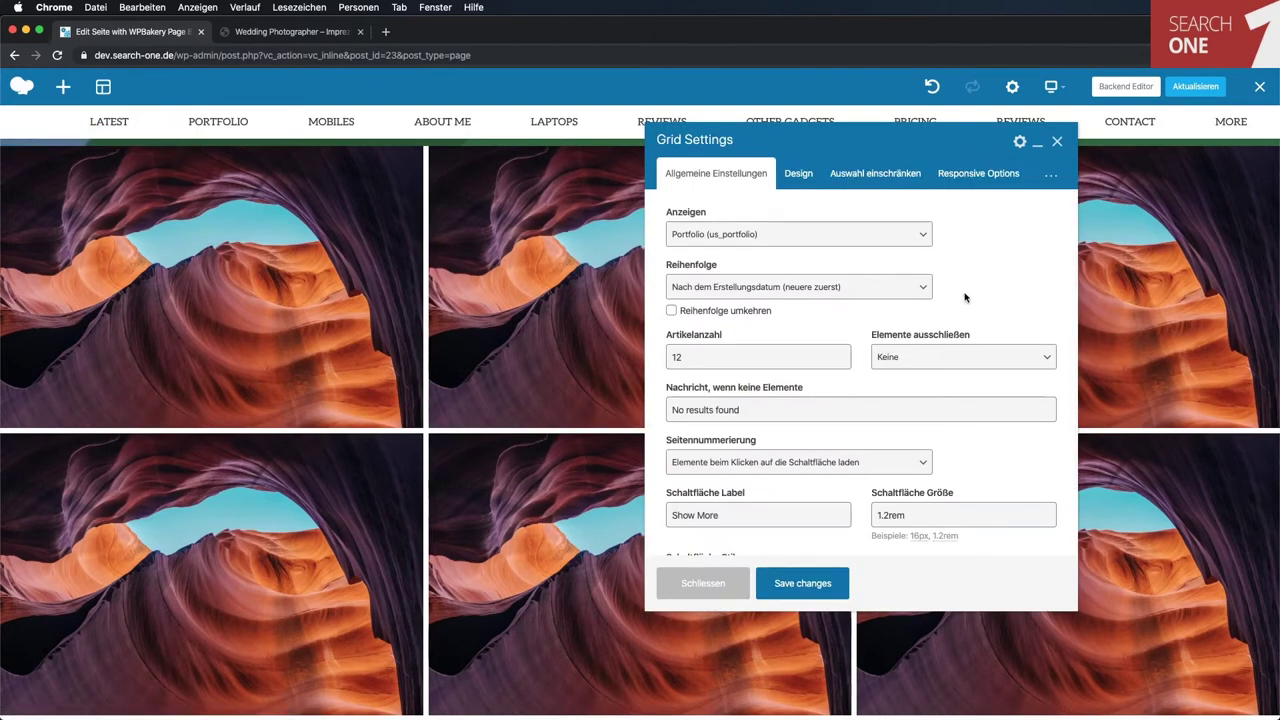
double_click(726, 358)
left_click(800, 241)
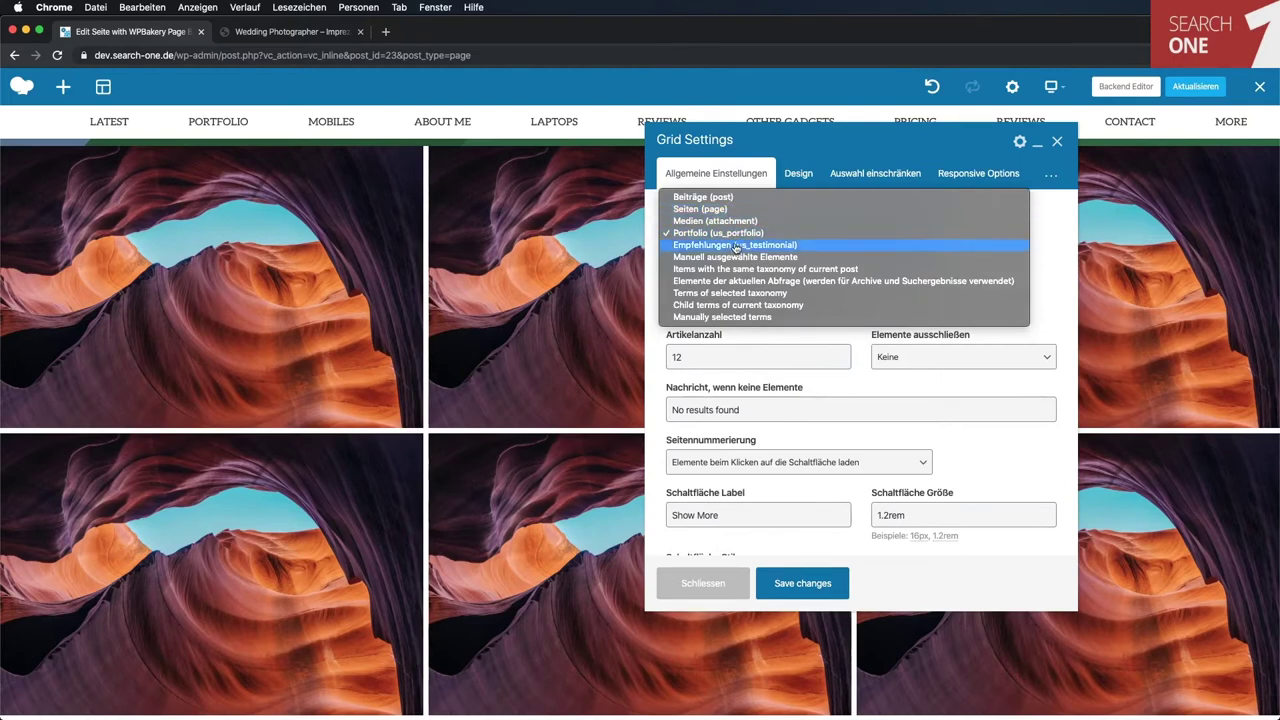
left_click(1050, 271)
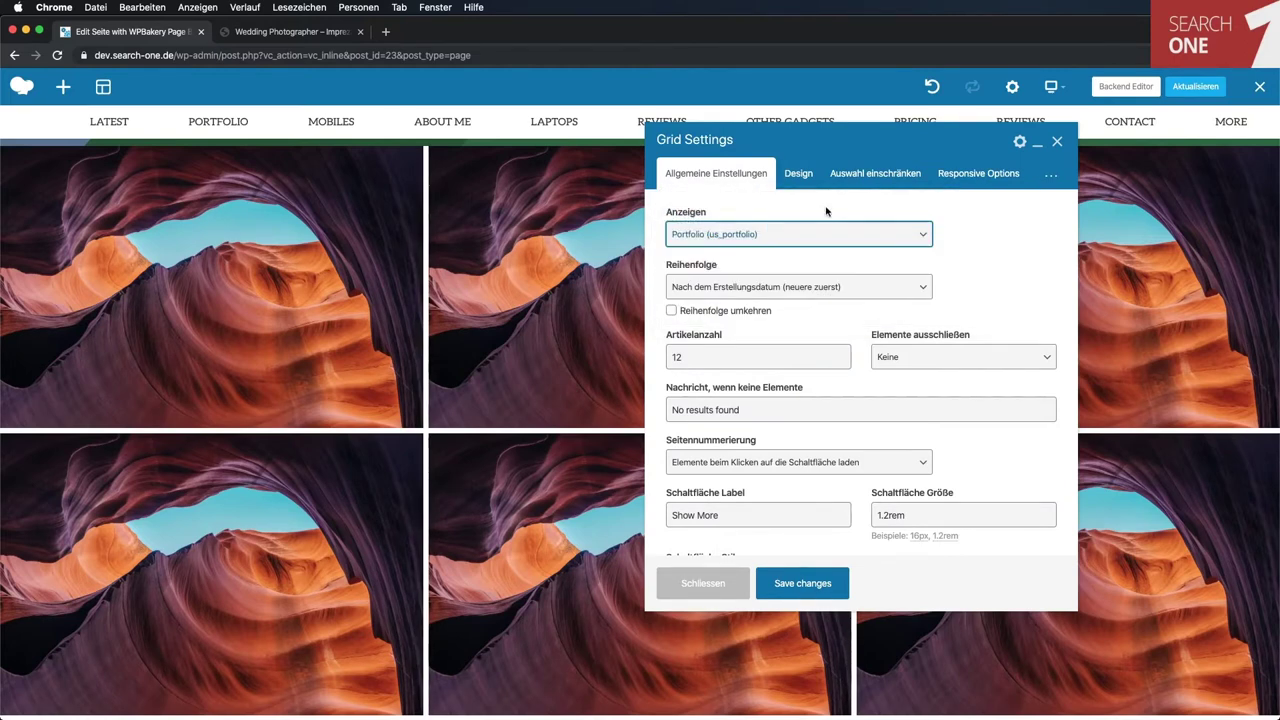
scroll(826, 271, "down", 2)
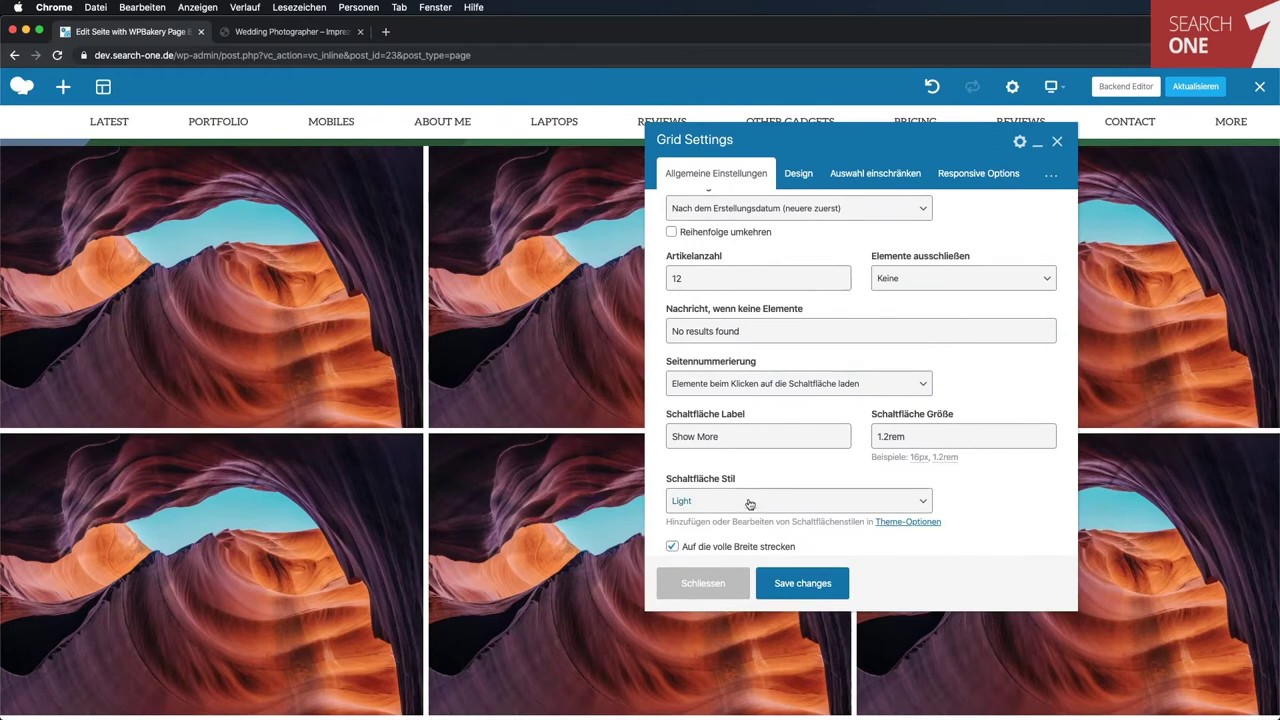
Examine the grid's design options, including the available grid layouts, columns, item spacing, aspect ratio and link behaviour.
left_click(797, 175)
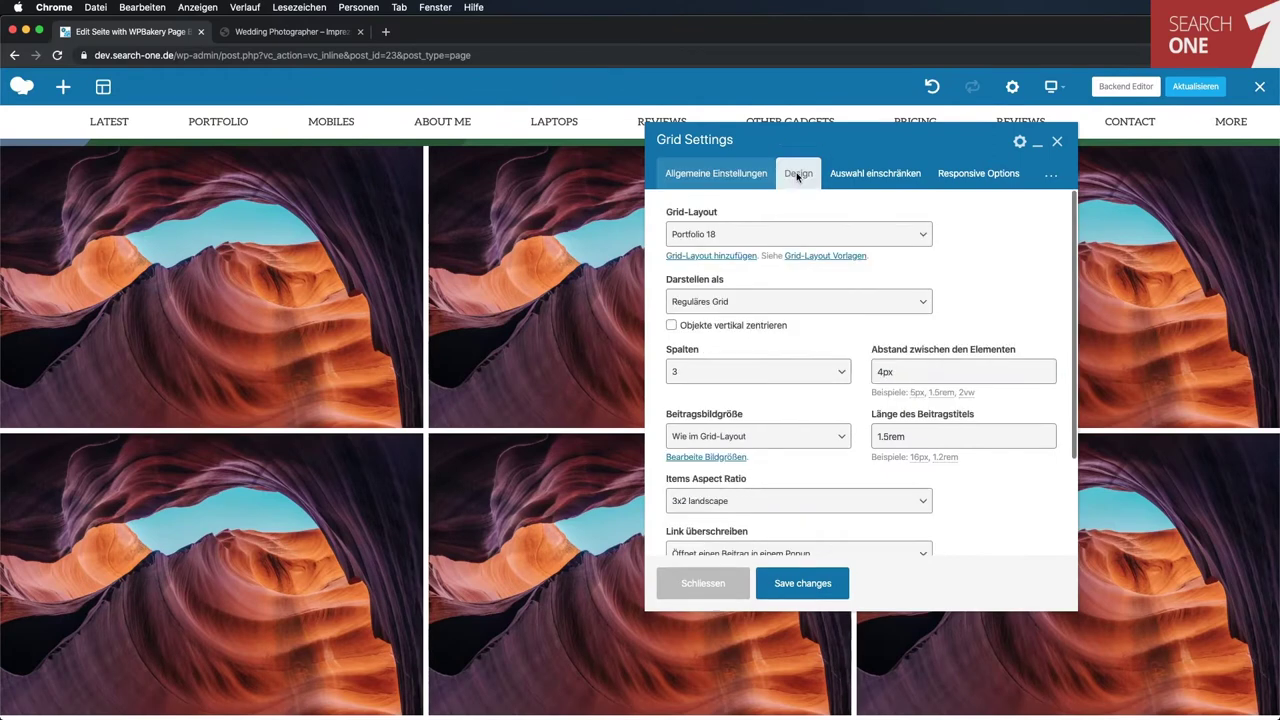
left_click(727, 240)
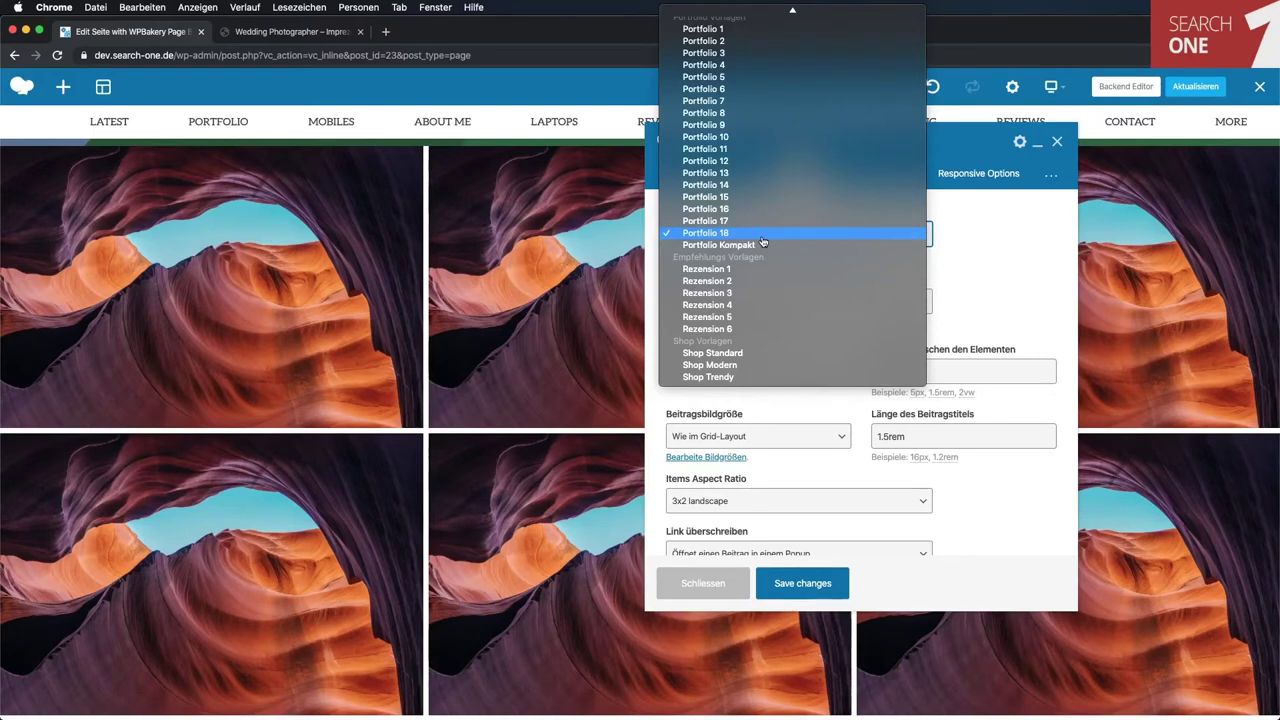
left_click(822, 245)
scroll(997, 258, "down", 3)
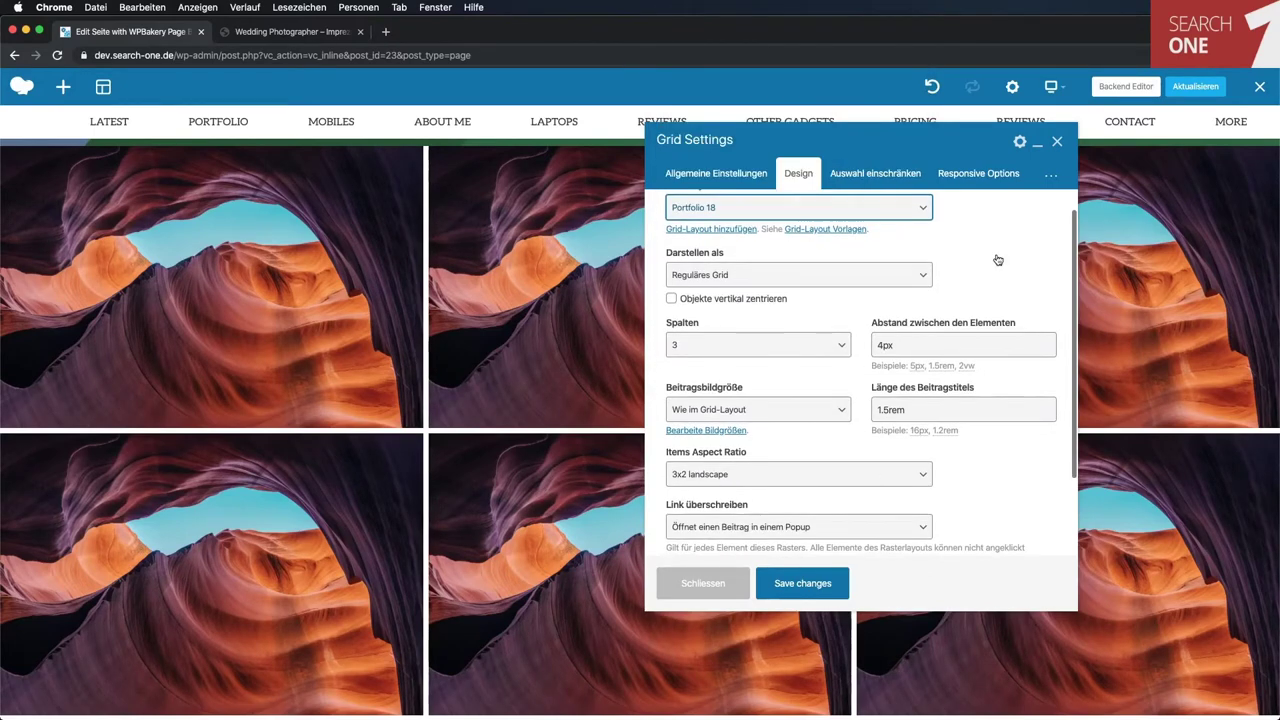
scroll(997, 259, "down", 1)
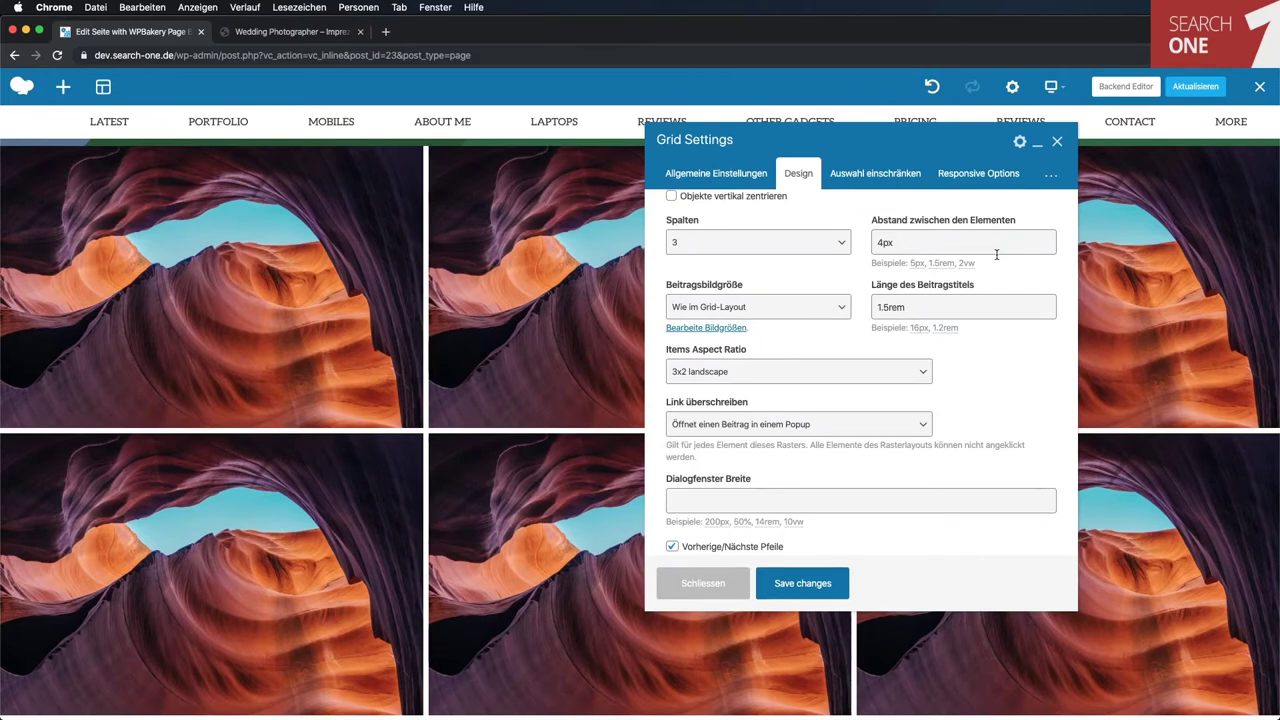
Check the grid's filter options and responsive column breakpoints, and close the grid settings without saving.
left_click(878, 189)
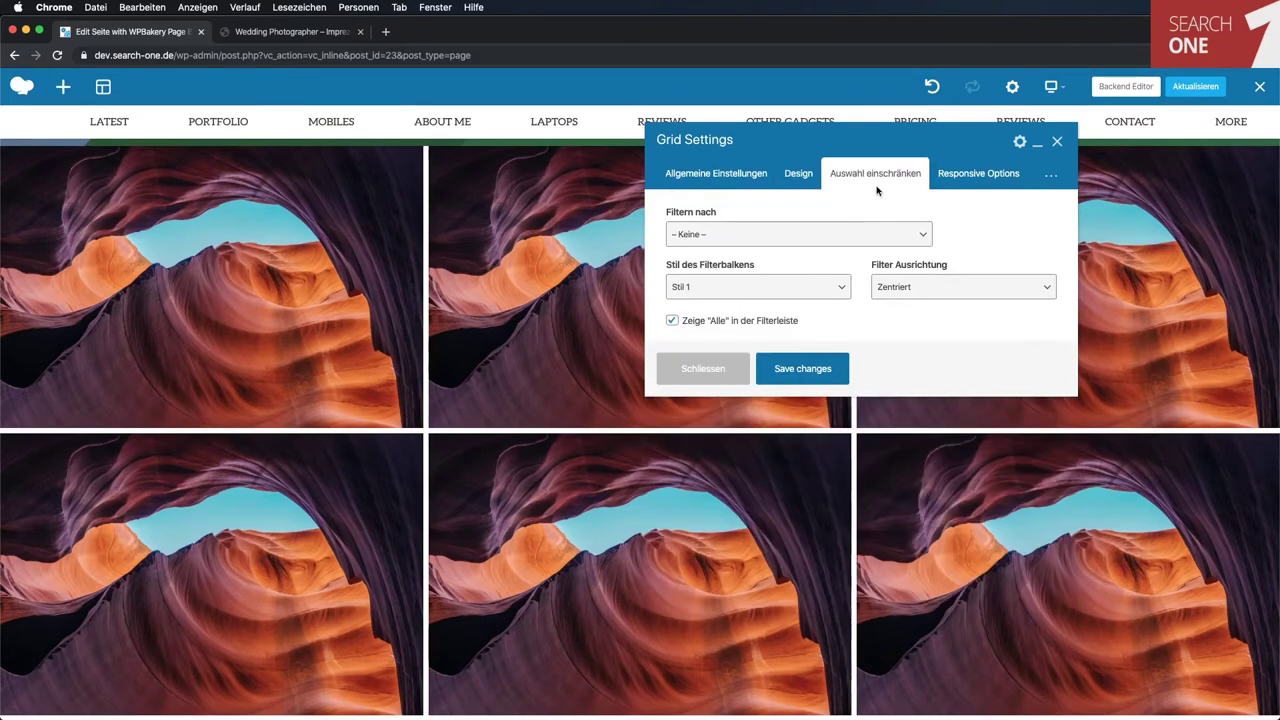
left_click(993, 173)
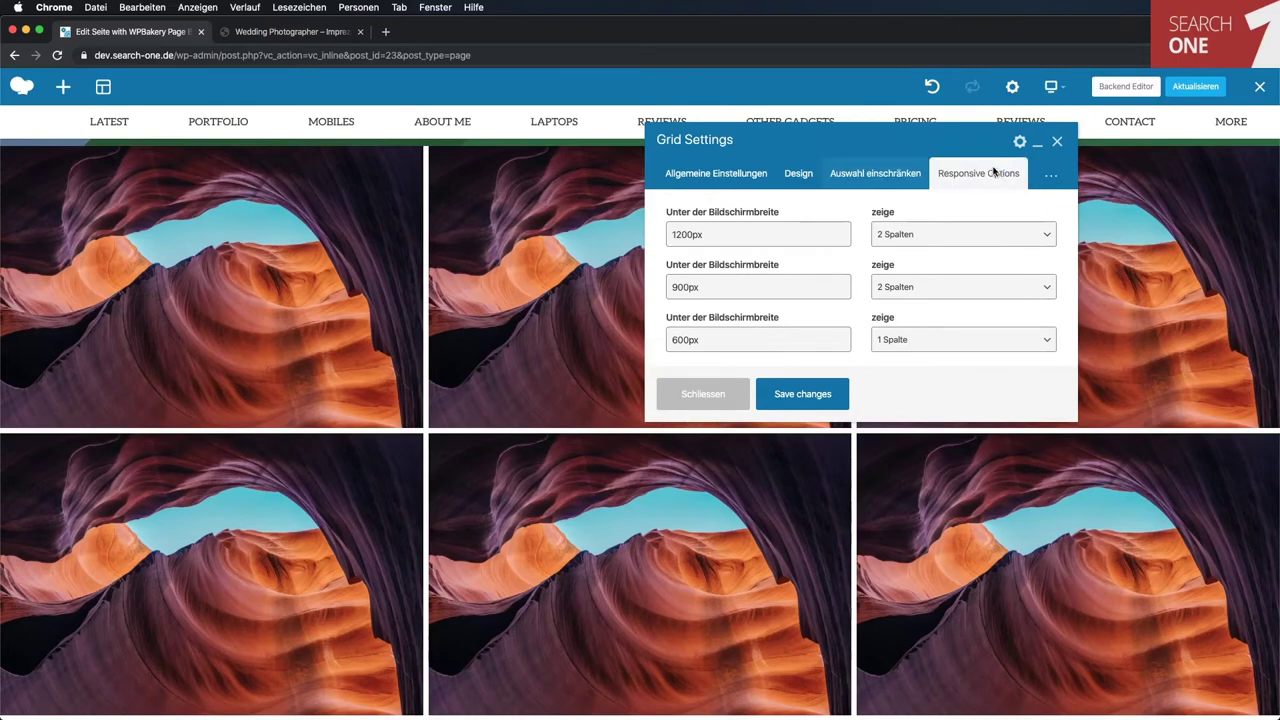
left_click(1057, 143)
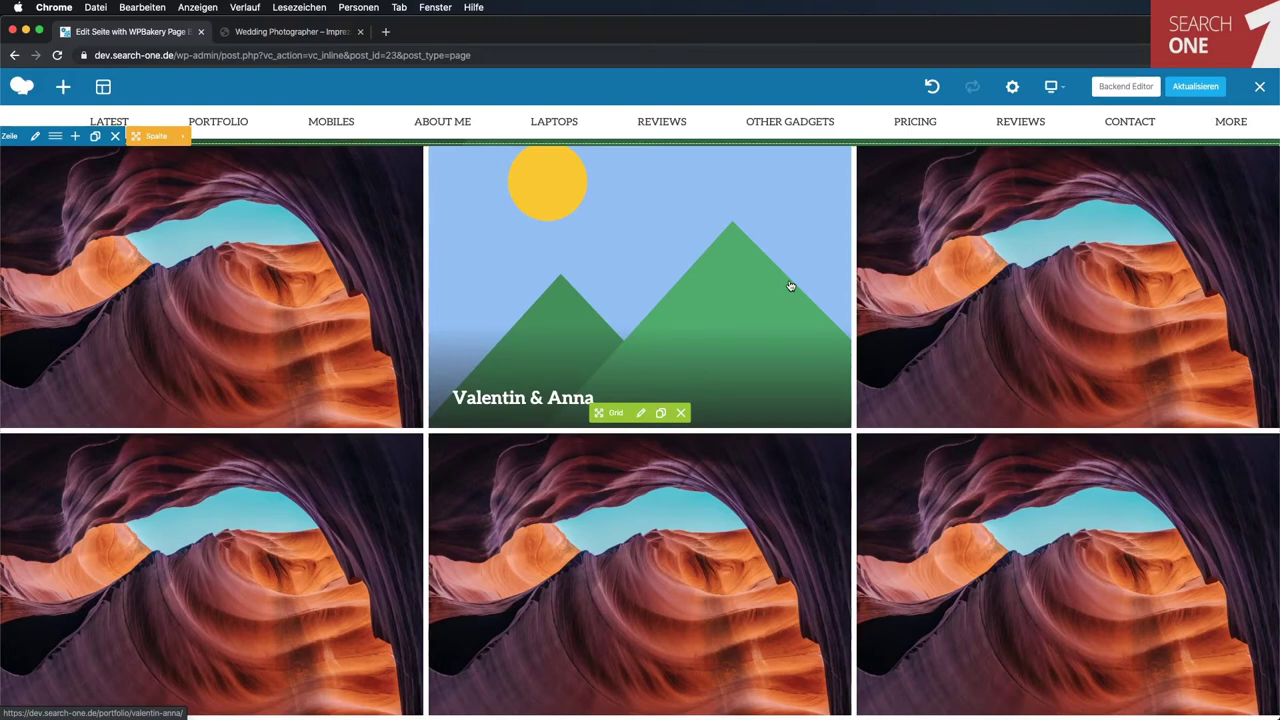
Open the settings of the About Me section's Contact Me button and review its label, link, style and size options.
left_click(1022, 123)
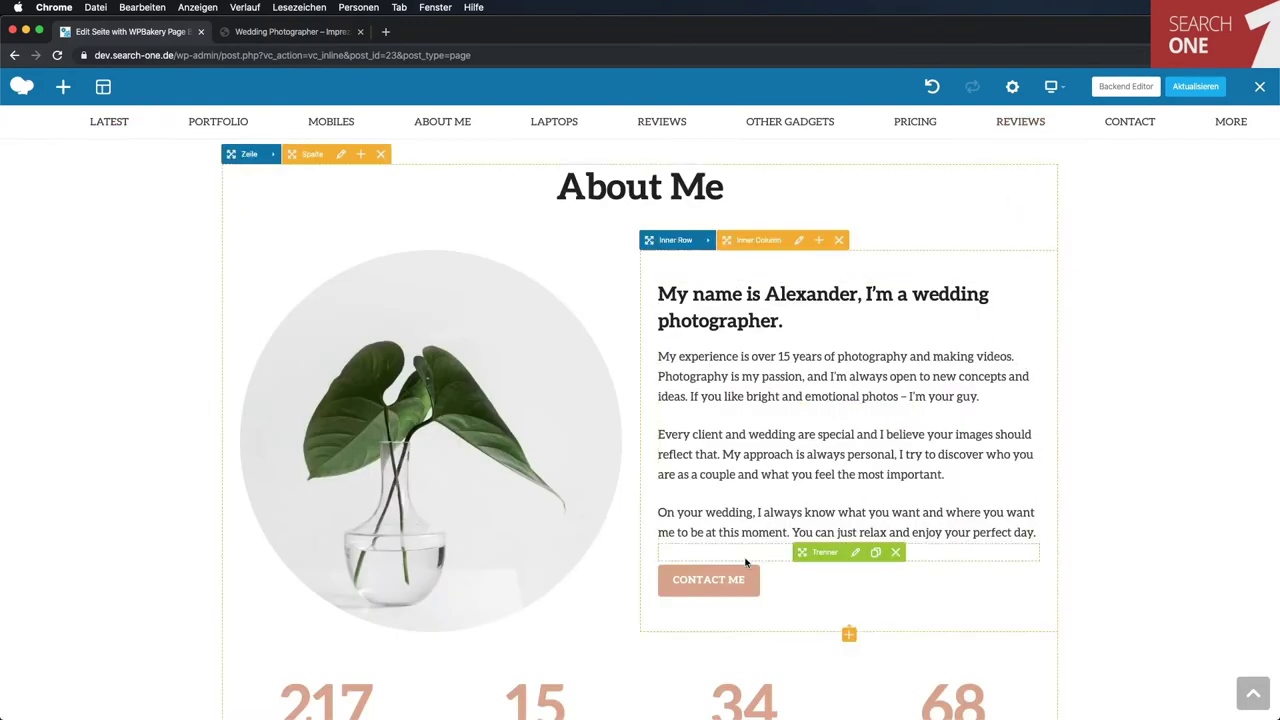
left_click(703, 585)
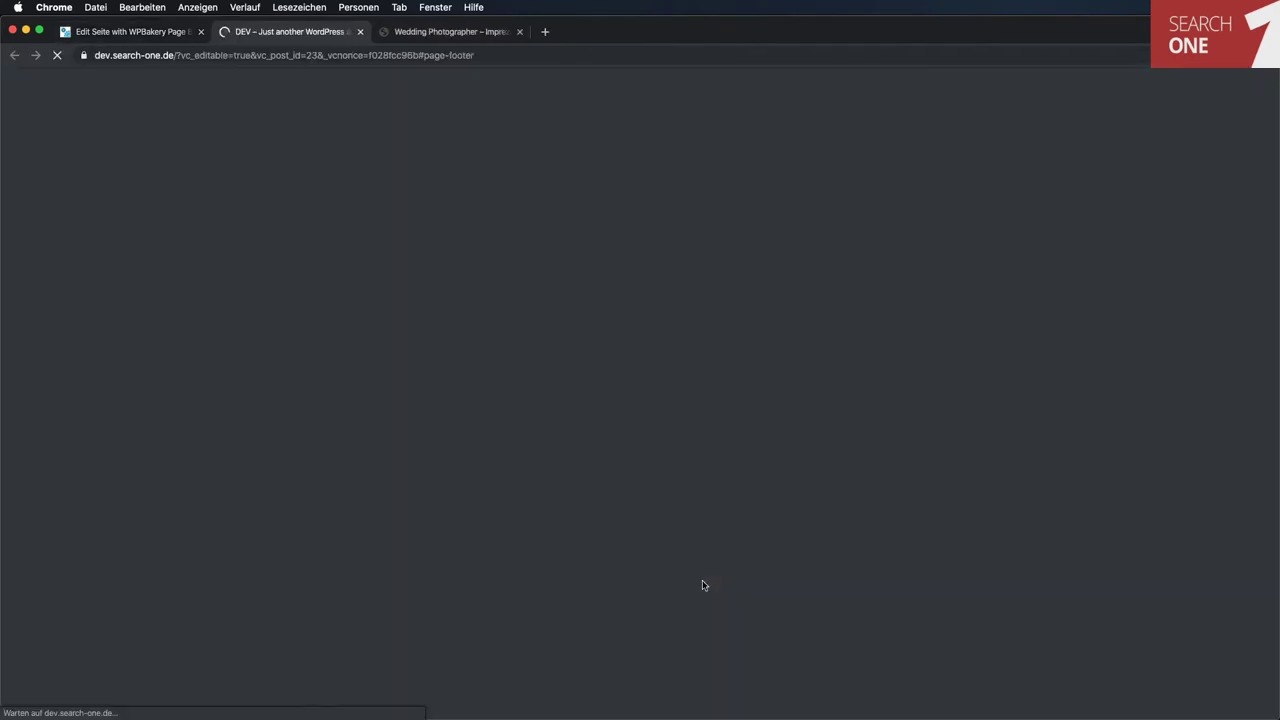
key("super+w")
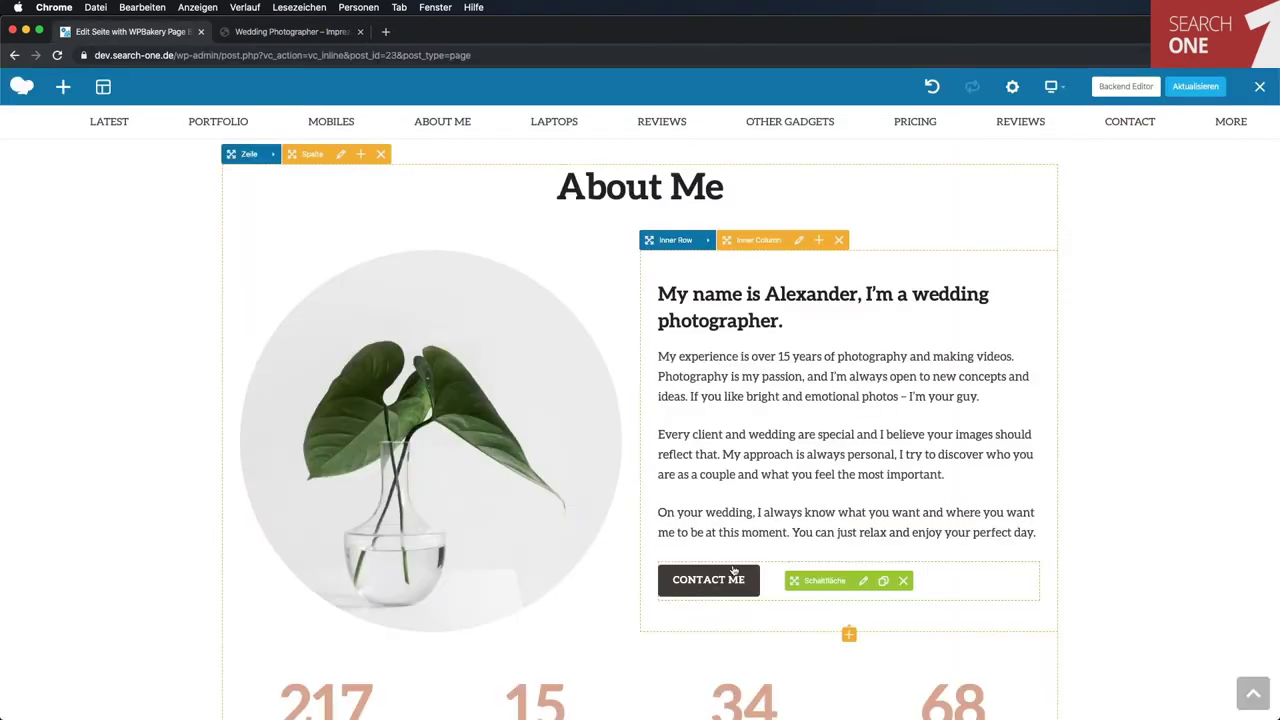
left_click(863, 581)
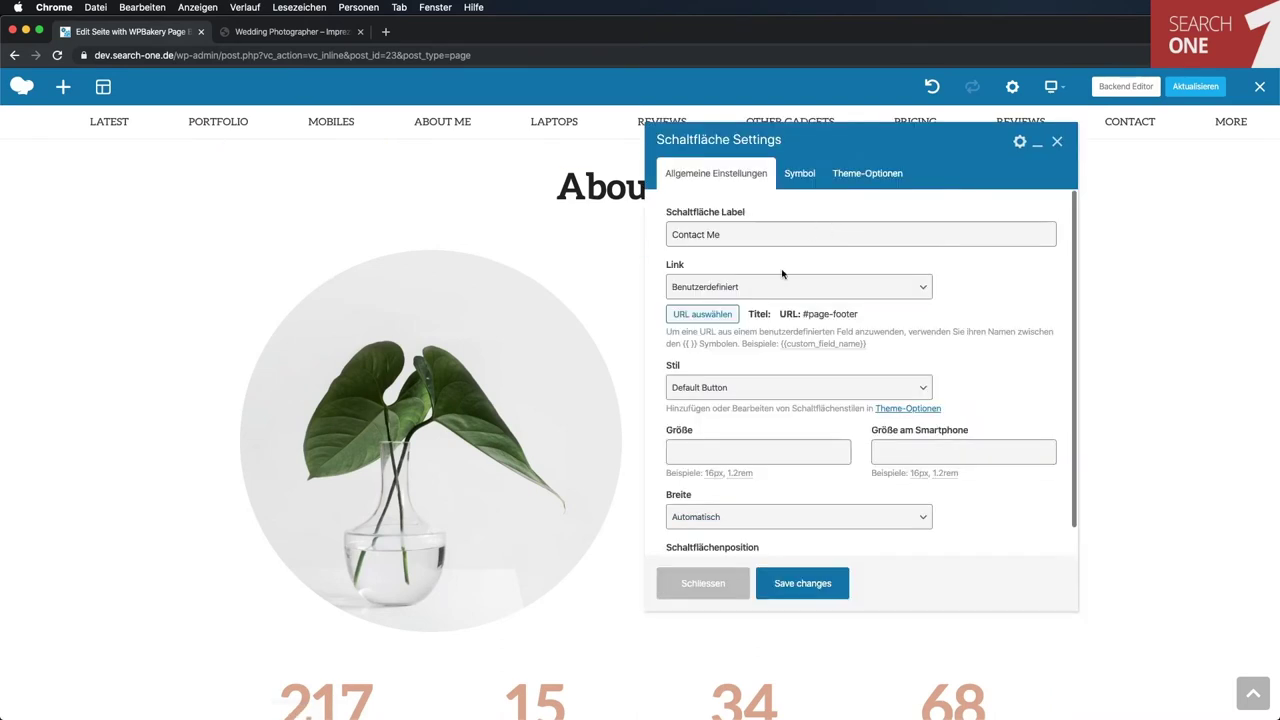
scroll(785, 265, "down", 1)
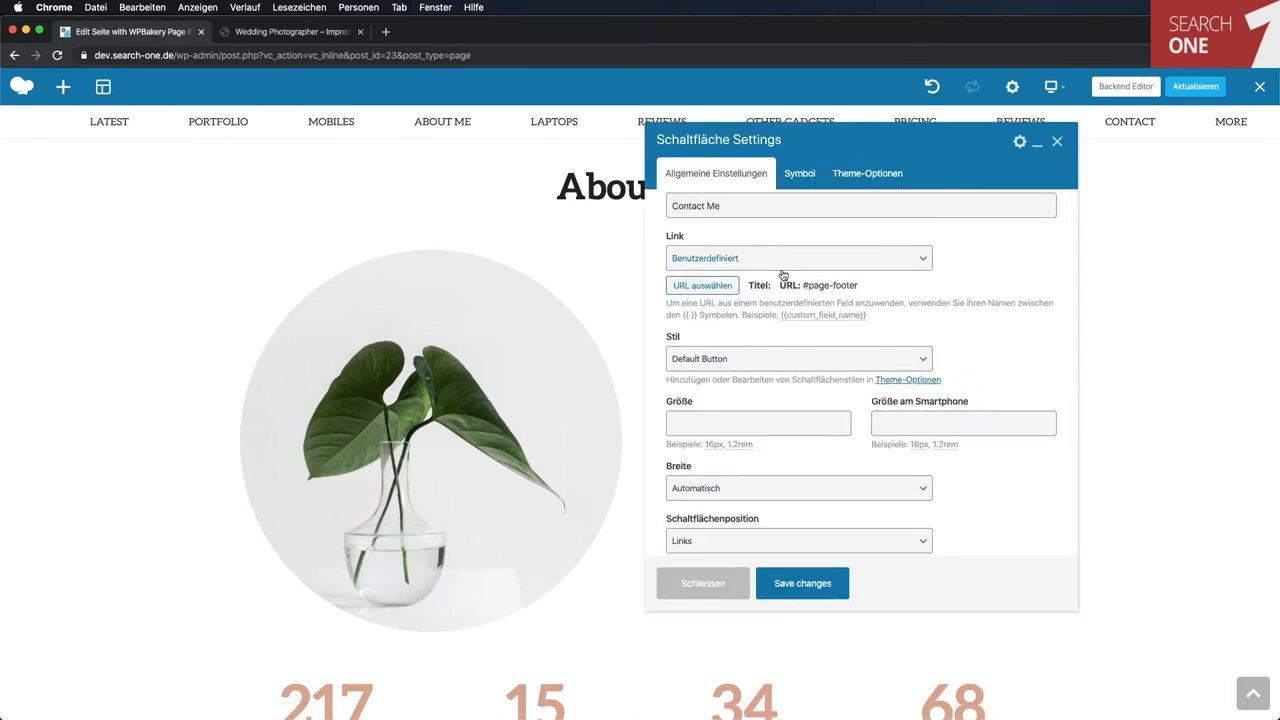
scroll(785, 270, "up", 1)
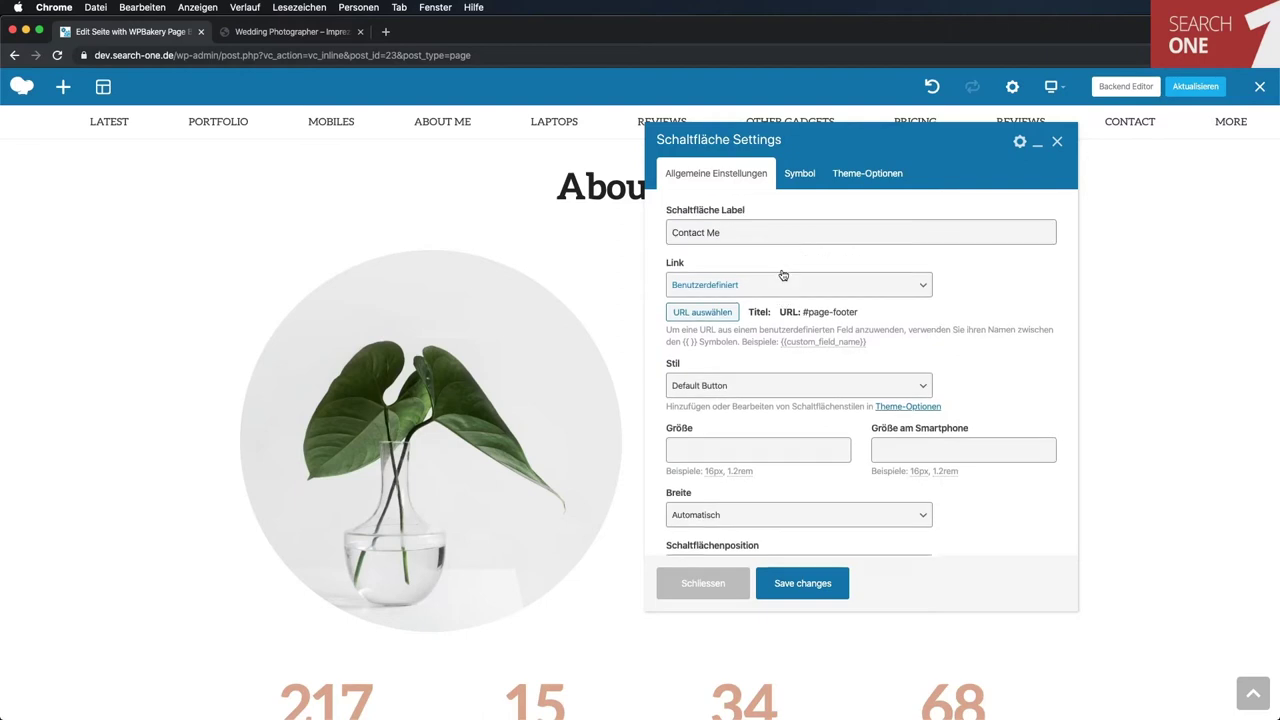
Add the Font Awesome Solid icon "star" to the About Me section's button and save the change.
left_click(800, 178)
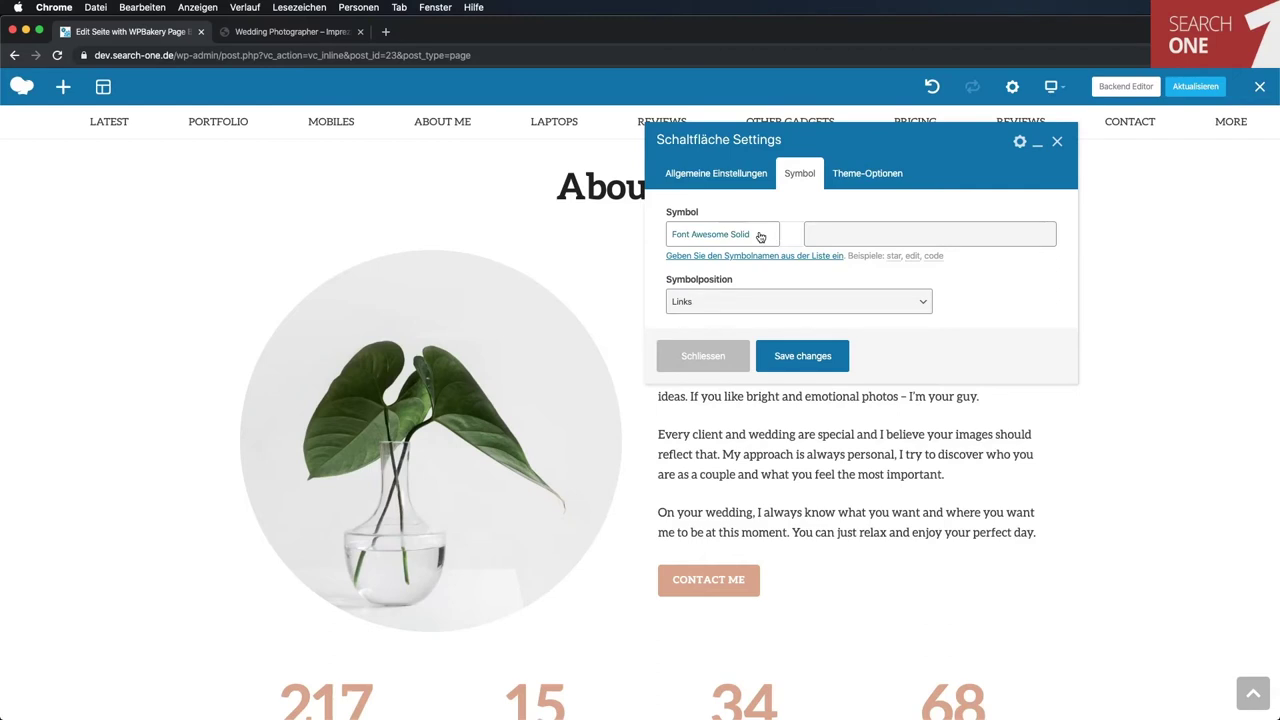
left_click(888, 238)
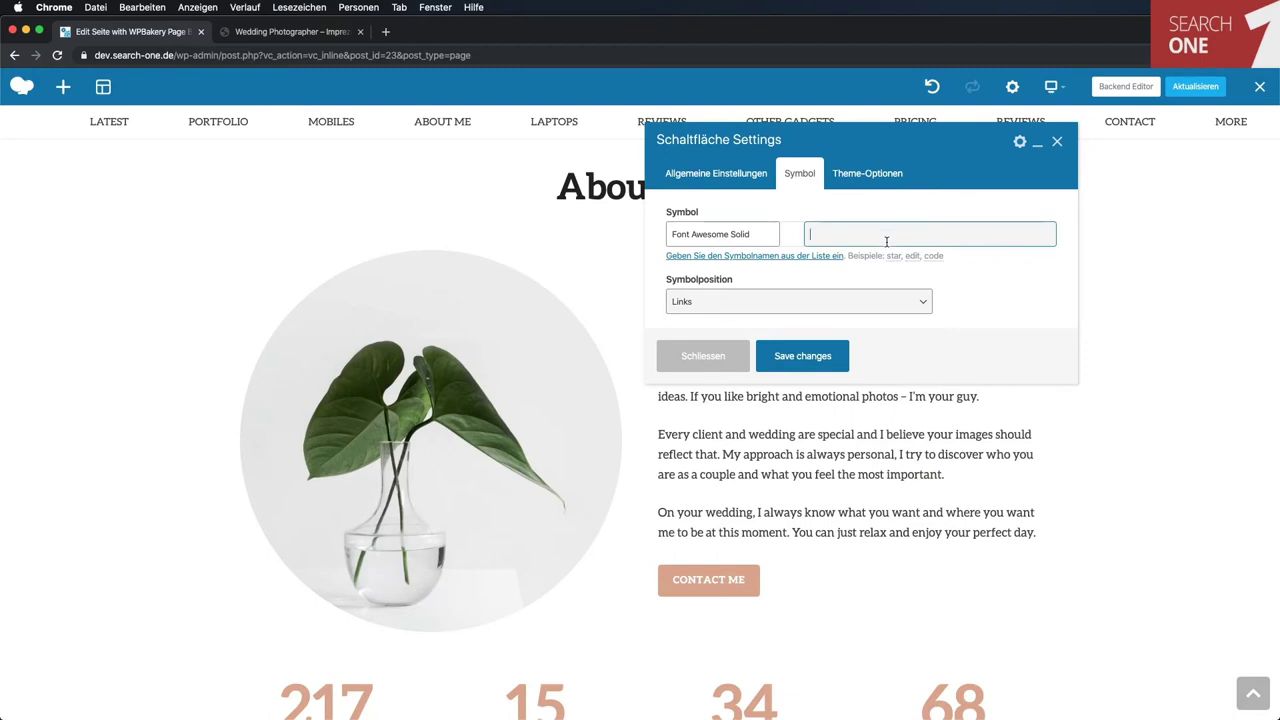
type("star")
left_click(803, 357)
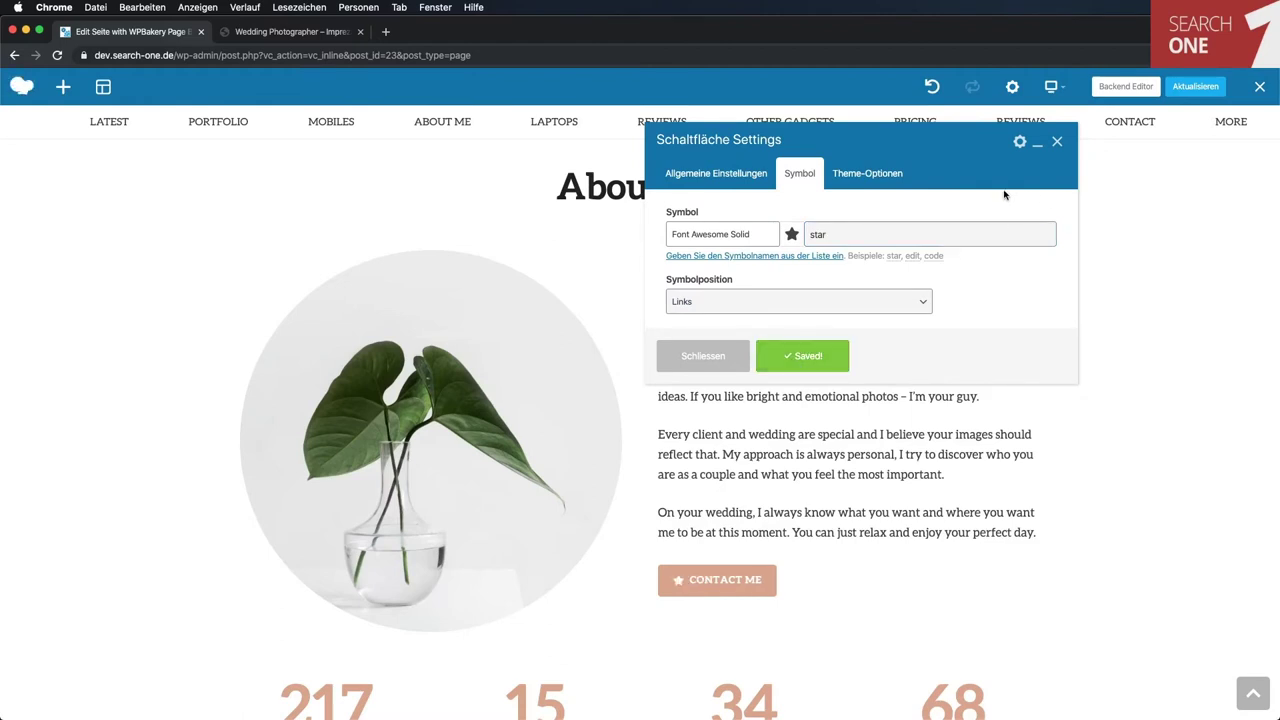
Change the button's label to "Kontakt", save the change and close the button settings.
left_click(722, 175)
double_click(718, 234)
triple_click(722, 234)
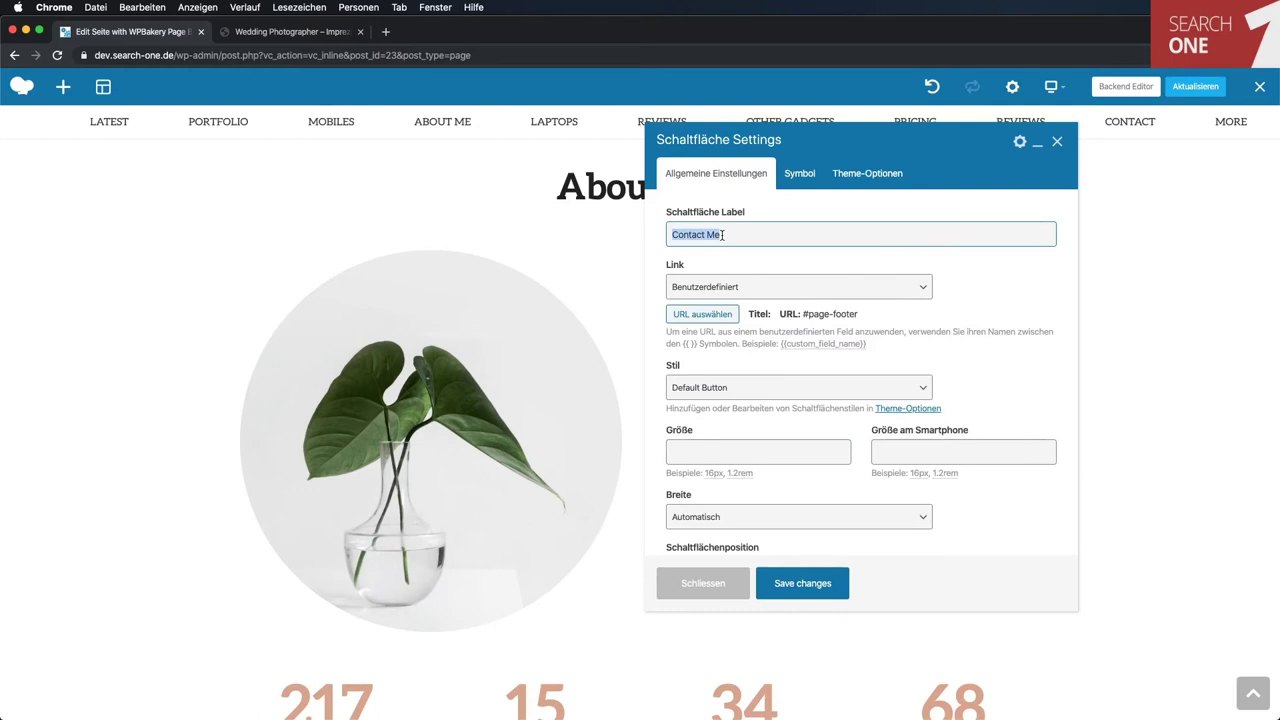
type("Kontakt")
left_click(806, 582)
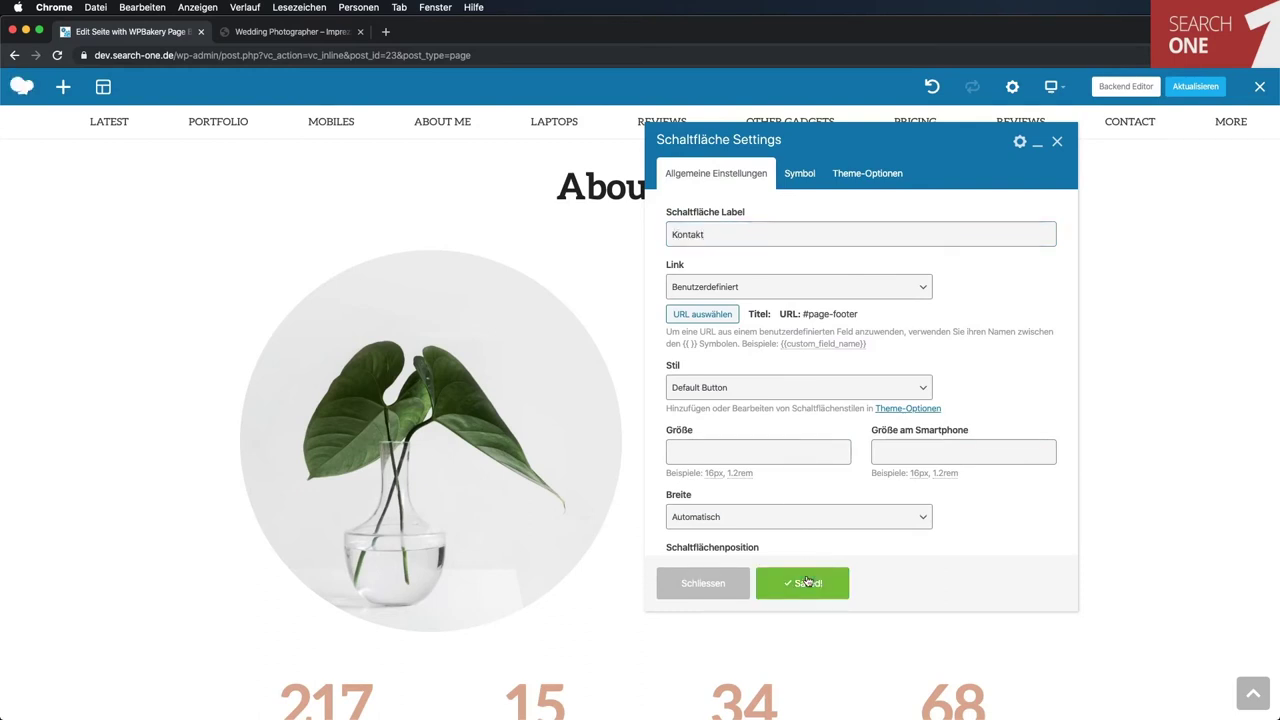
left_click(730, 590)
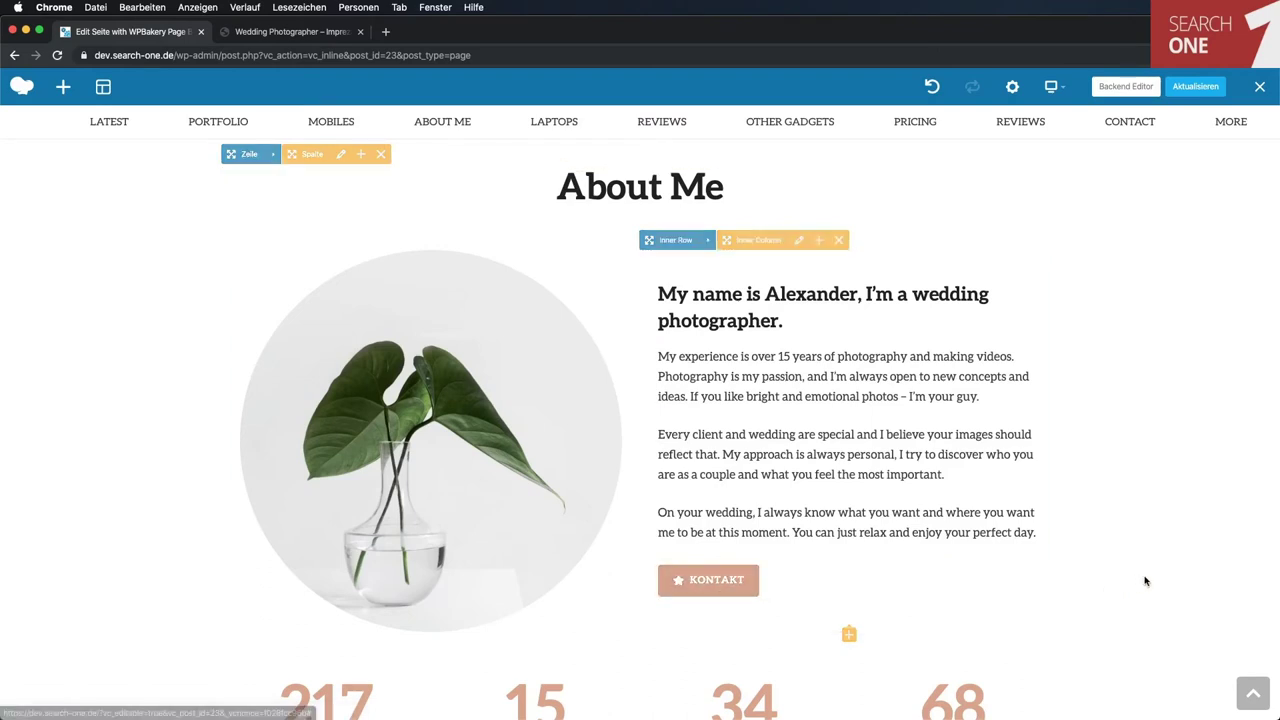
Open the Reviews section's carousel settings and examine the selectable content types and the arrow, dot and rotation options.
scroll(1145, 580, "down", 5)
mouse_move(740, 323)
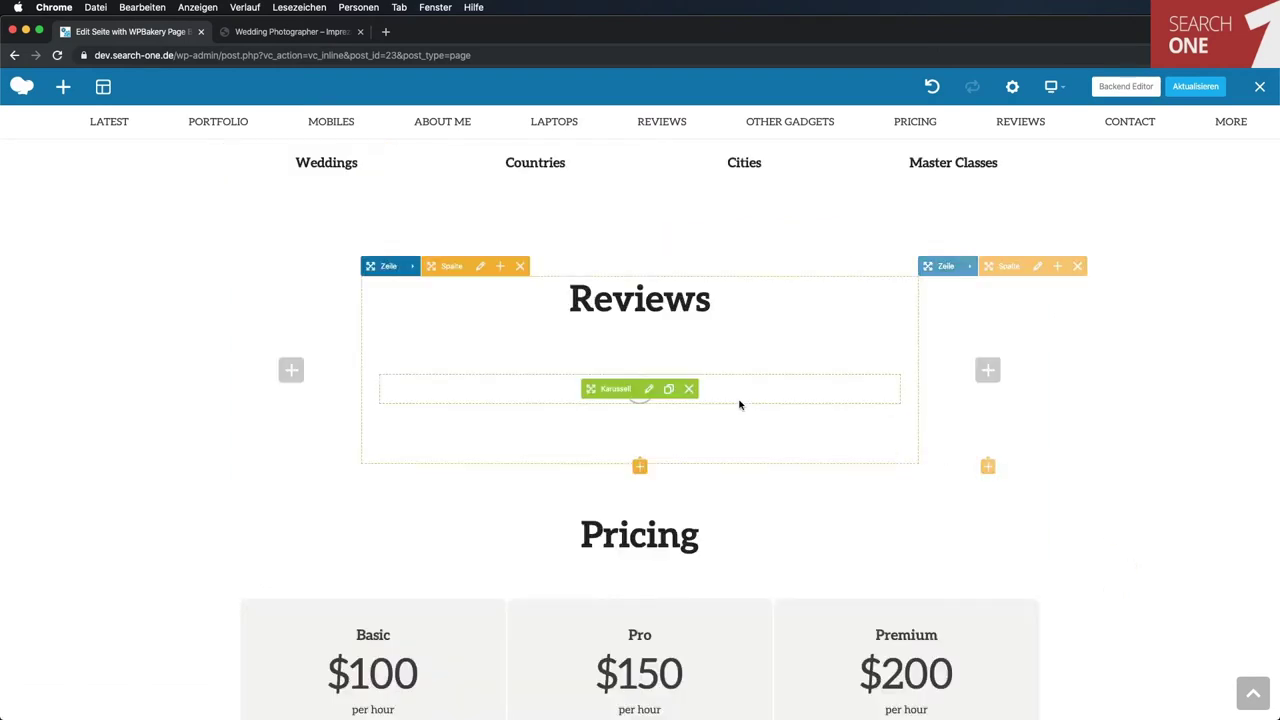
left_click(650, 391)
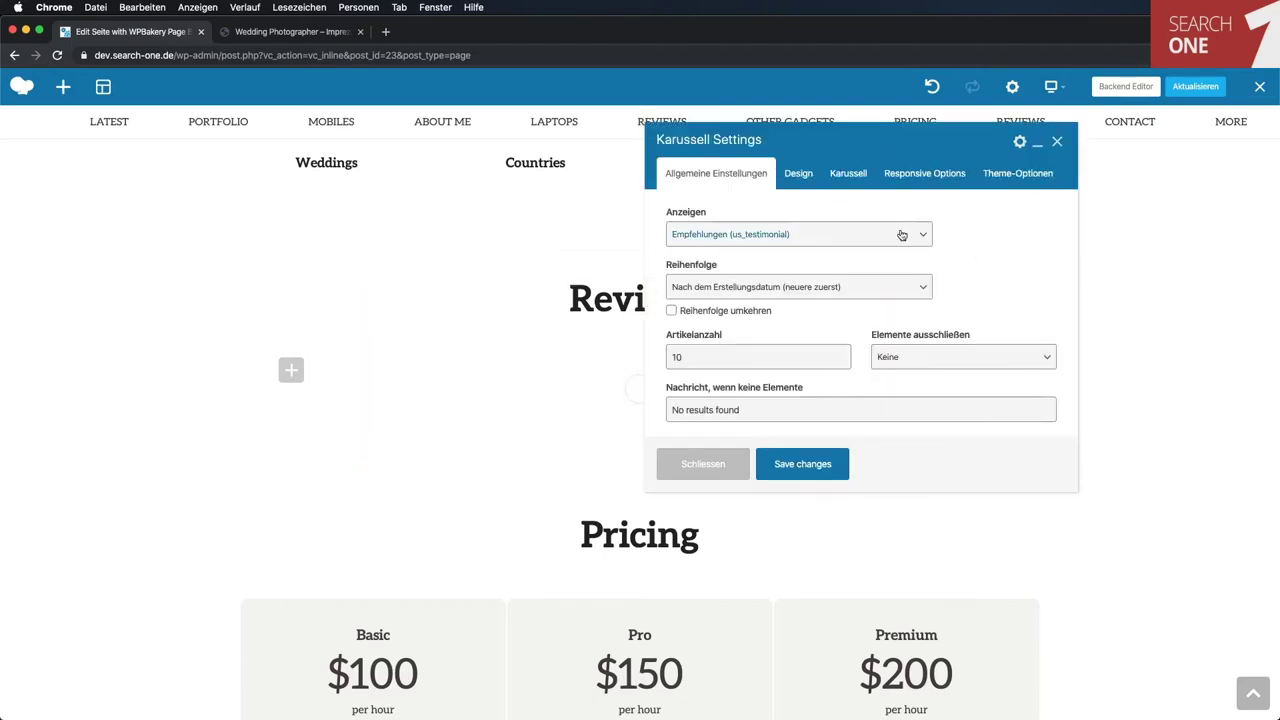
left_click(902, 234)
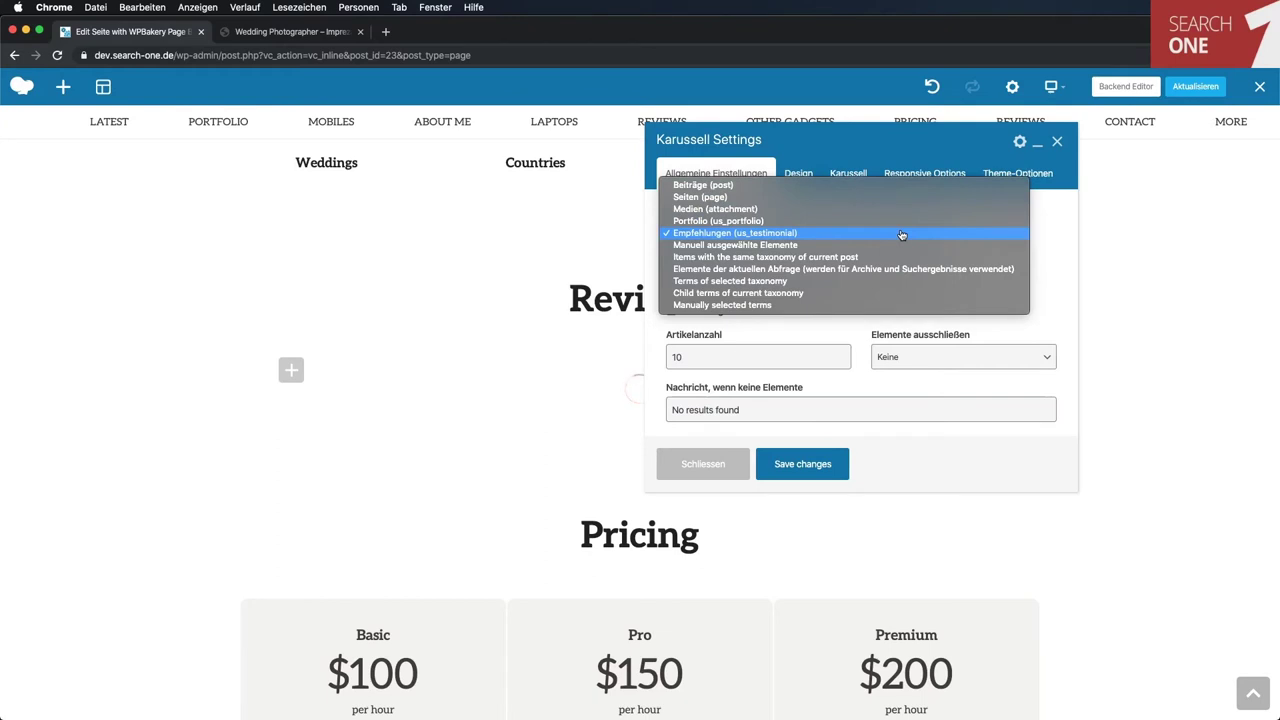
left_click(1043, 262)
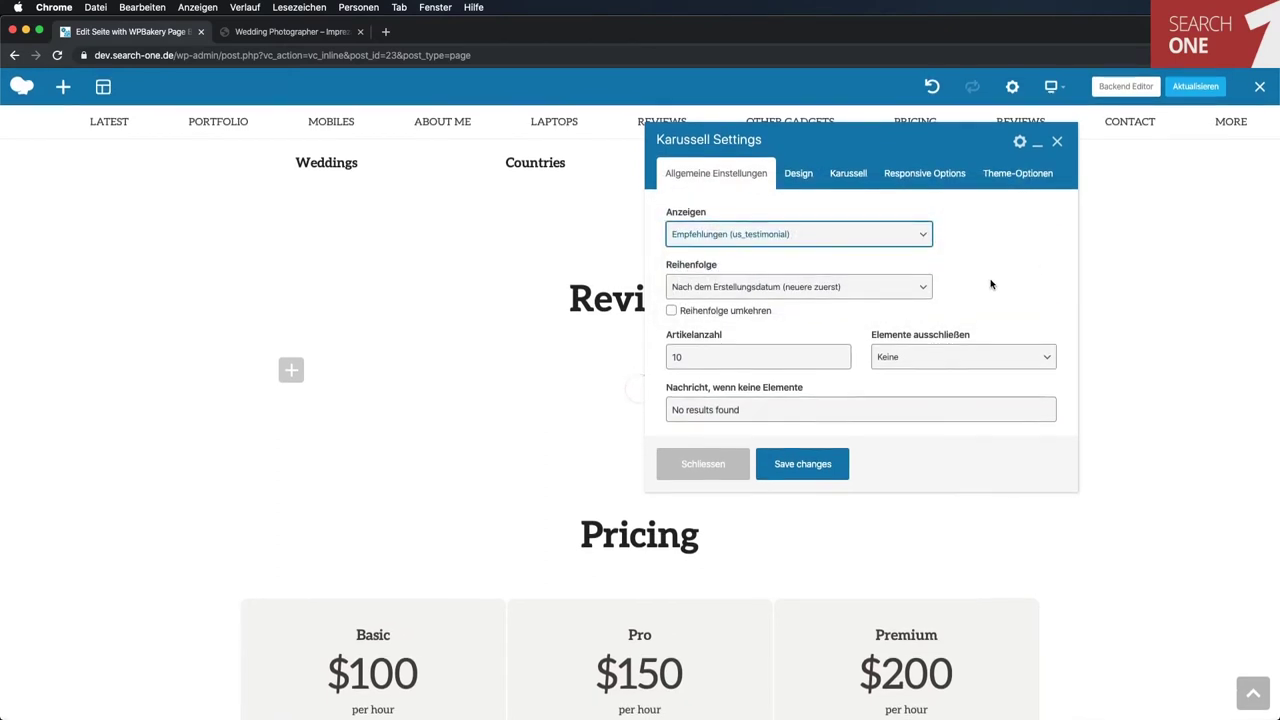
left_click(845, 180)
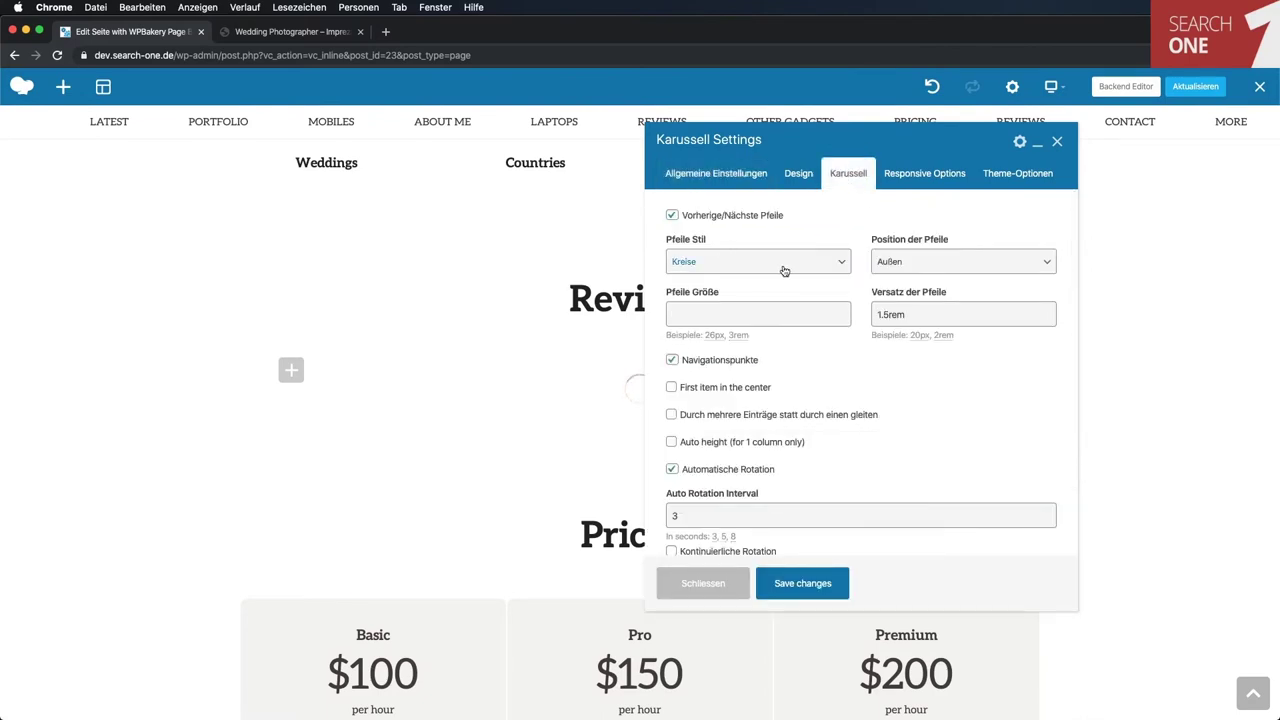
scroll(783, 271, "down", 3)
Recheck the carousel's content source, view its design and carousel options, and close the settings without saving.
left_click(716, 172)
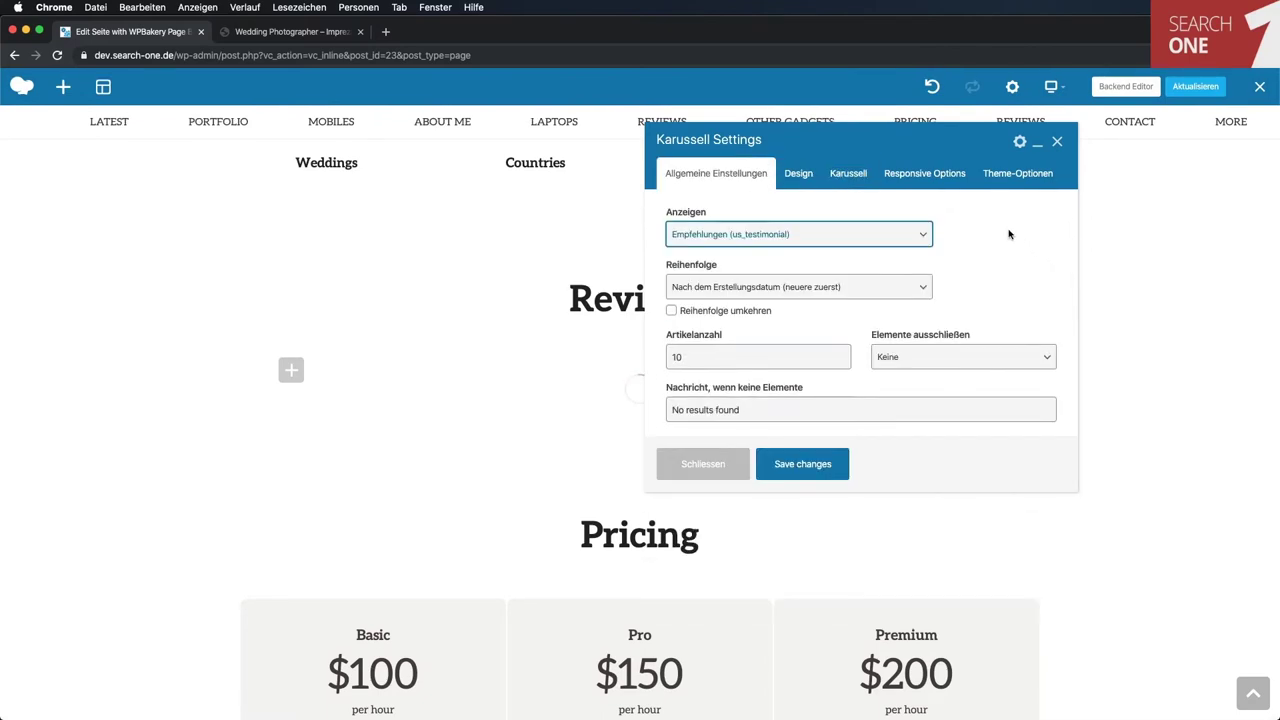
left_click(876, 243)
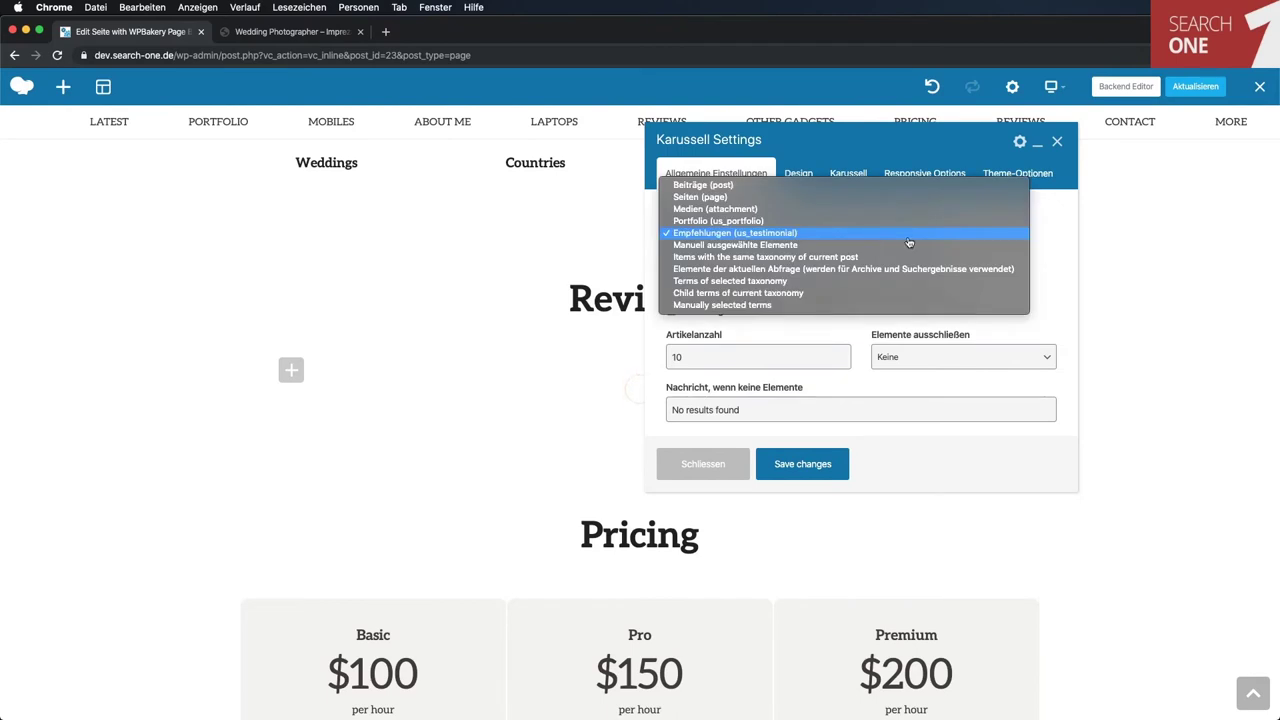
left_click(1045, 289)
left_click(799, 175)
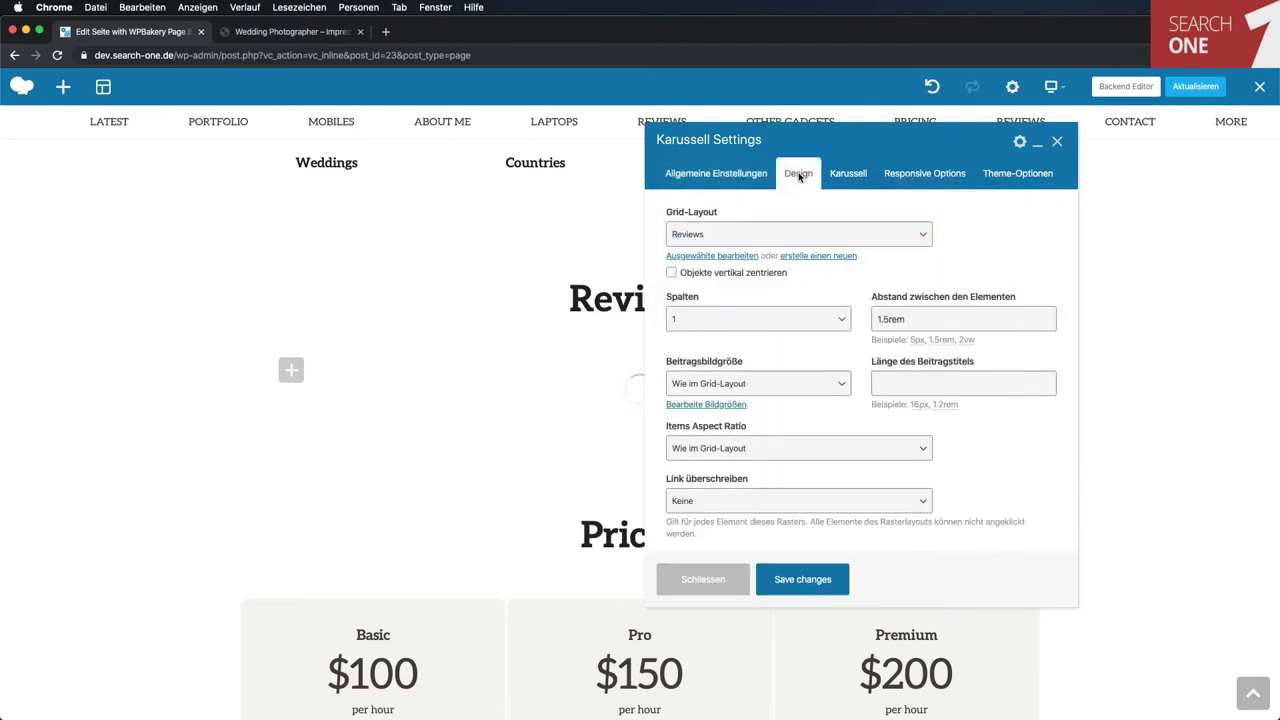
left_click(838, 180)
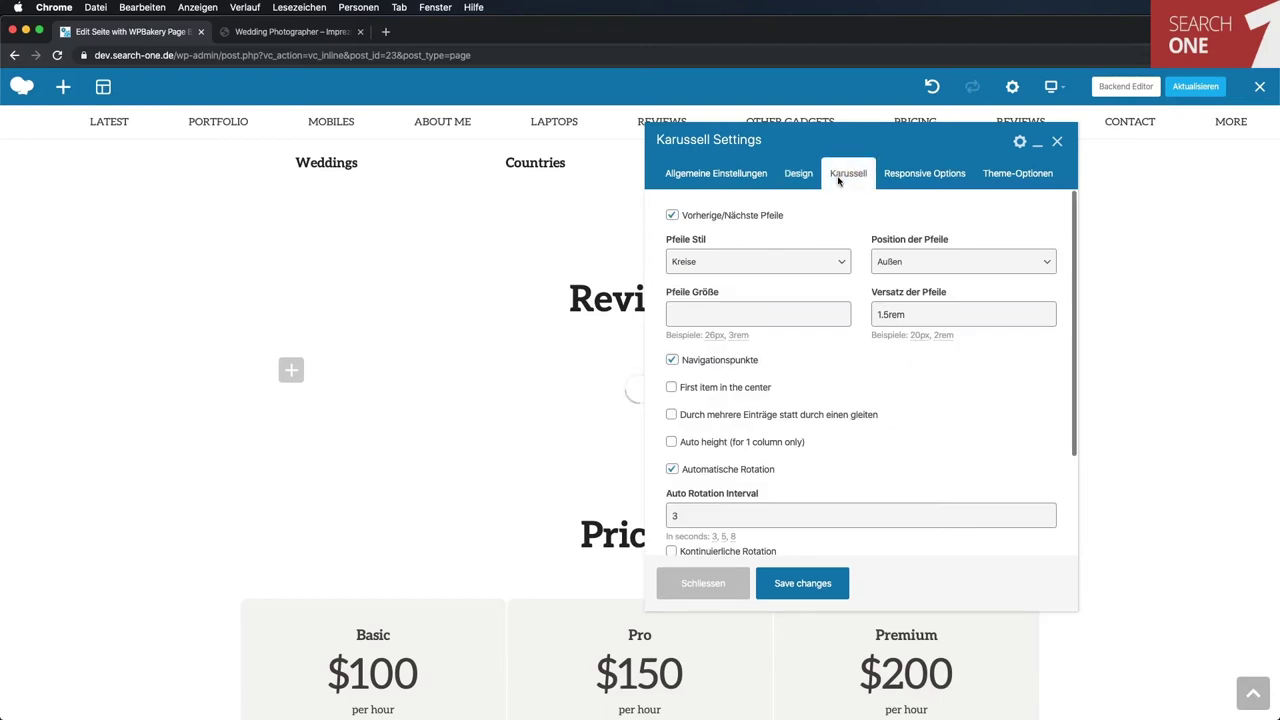
left_click(1057, 141)
Open the Pricing section's price table settings and add a new item titled "Super-Premium".
scroll(1024, 437, "down", 8)
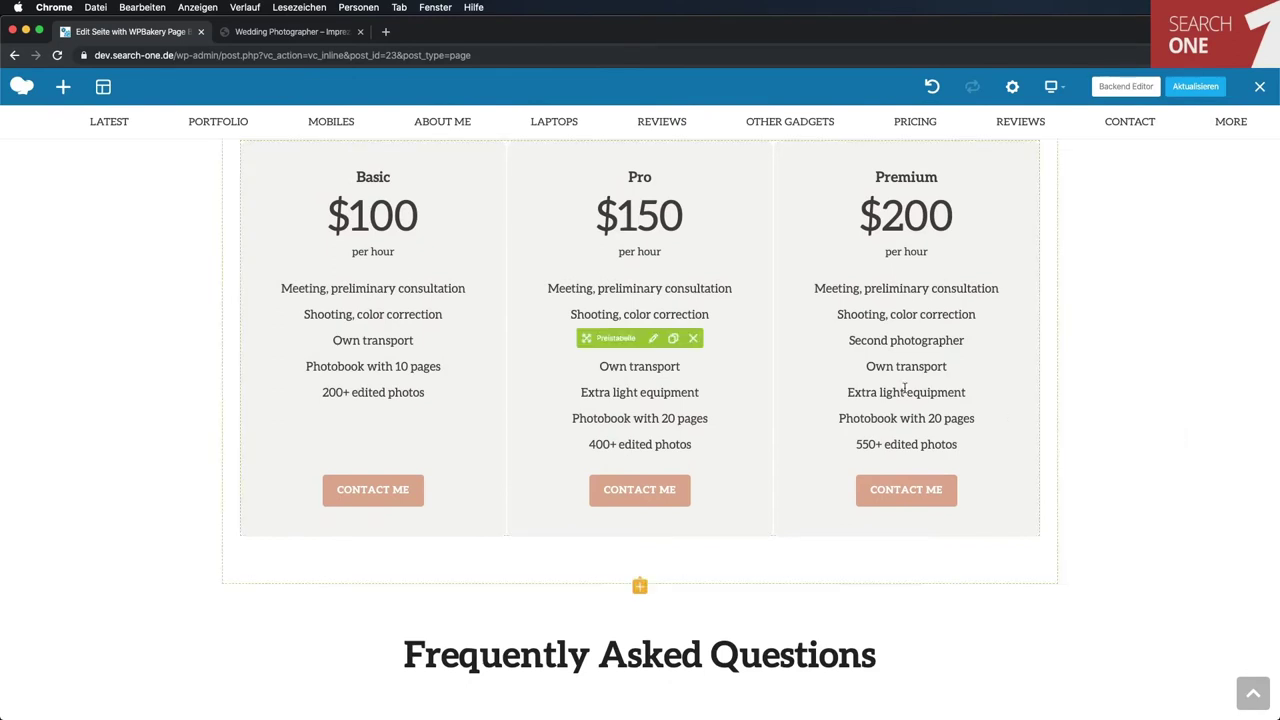
scroll(1137, 417, "up", 2)
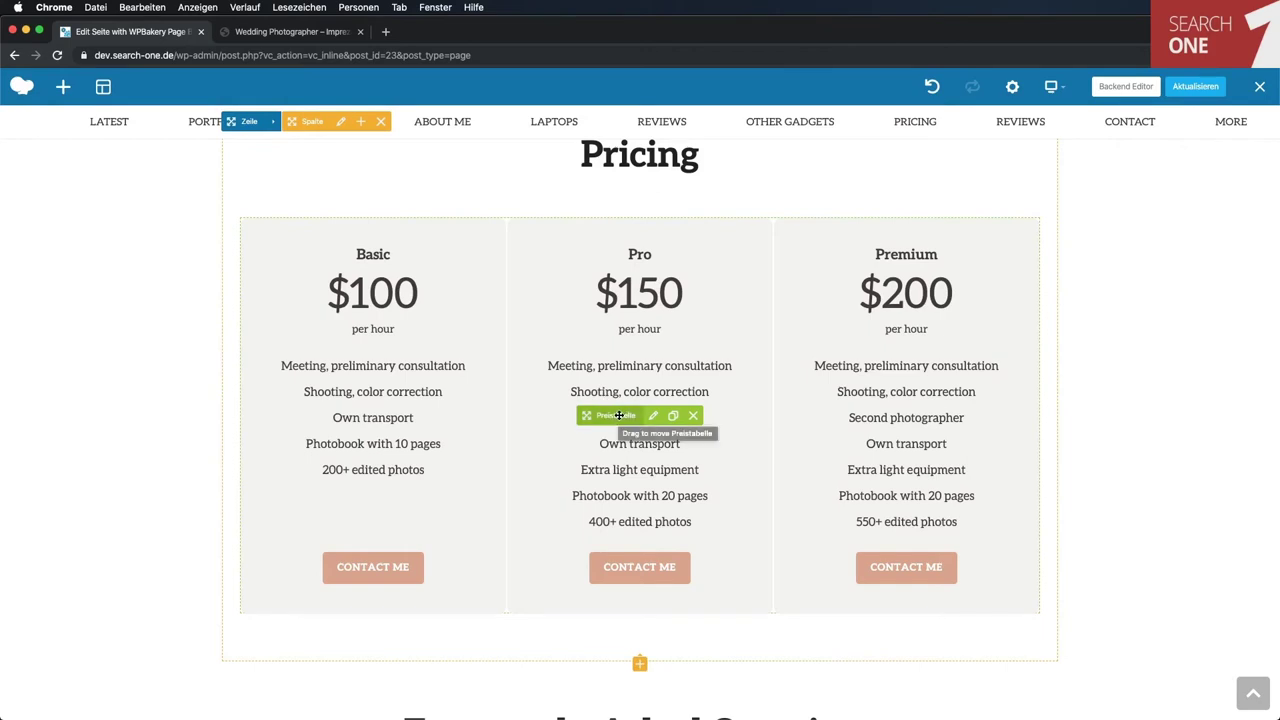
left_click(653, 416)
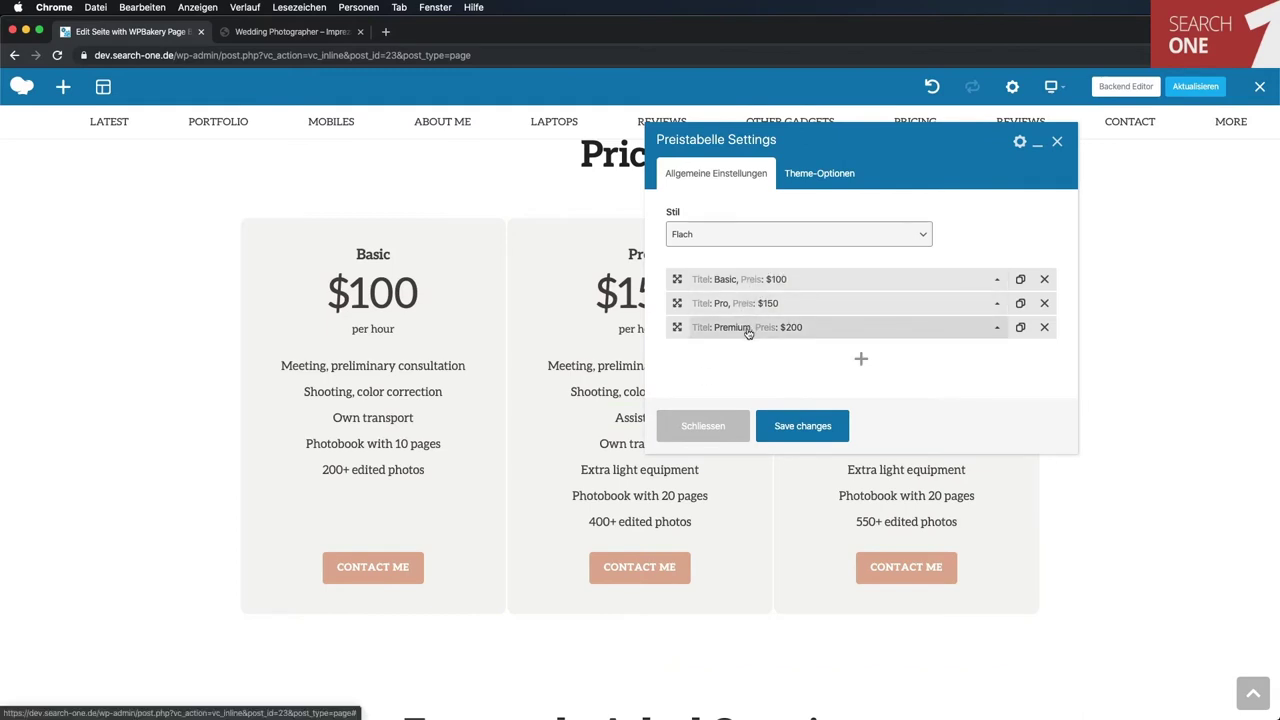
left_click(859, 361)
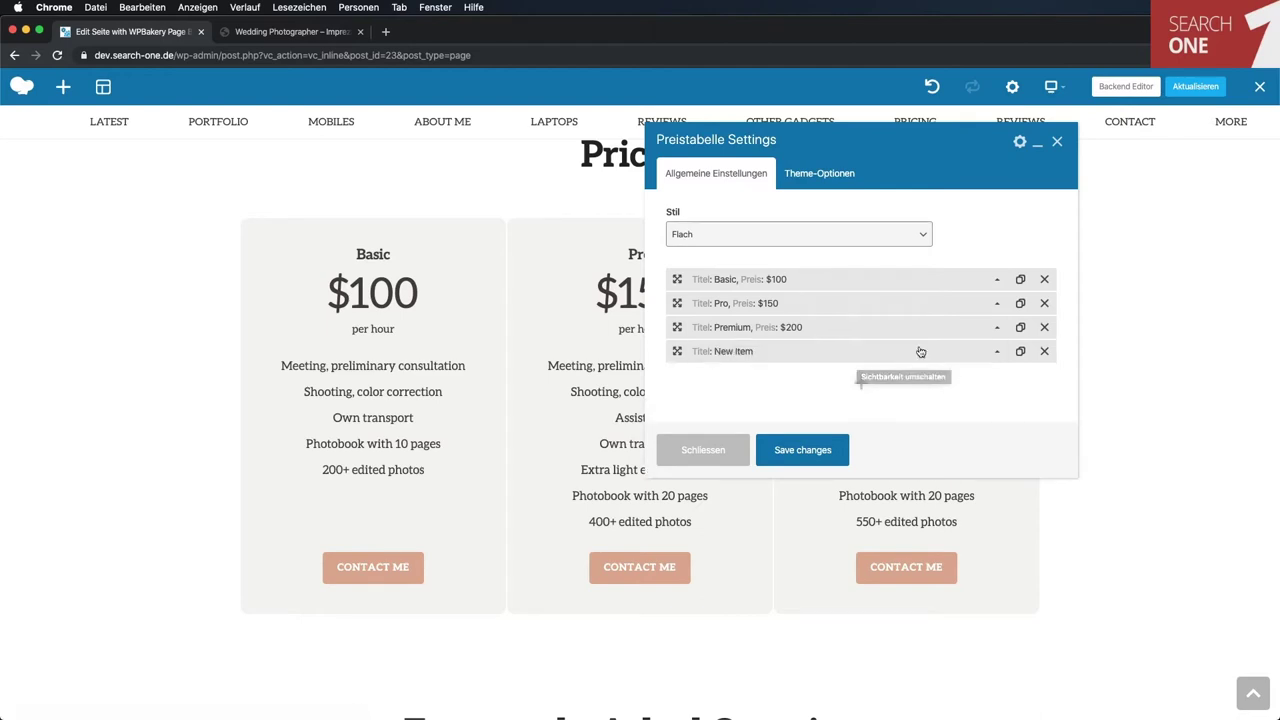
left_click(746, 351)
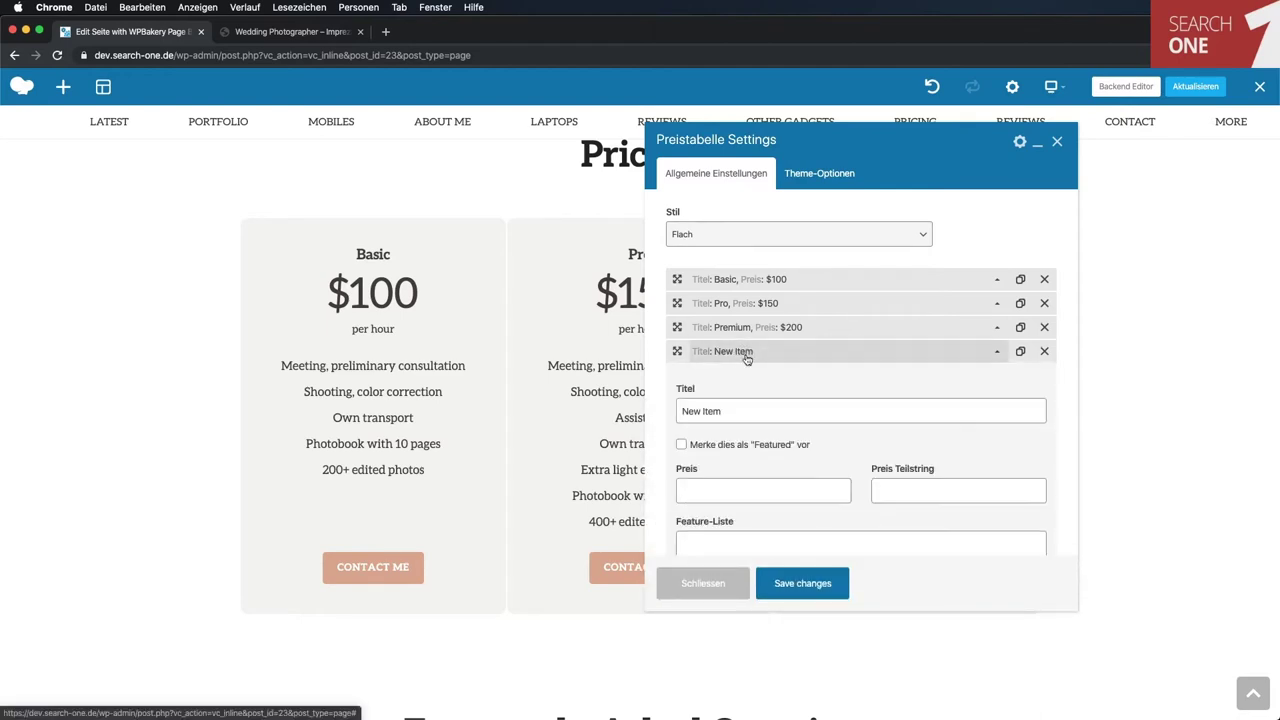
triple_click(727, 409)
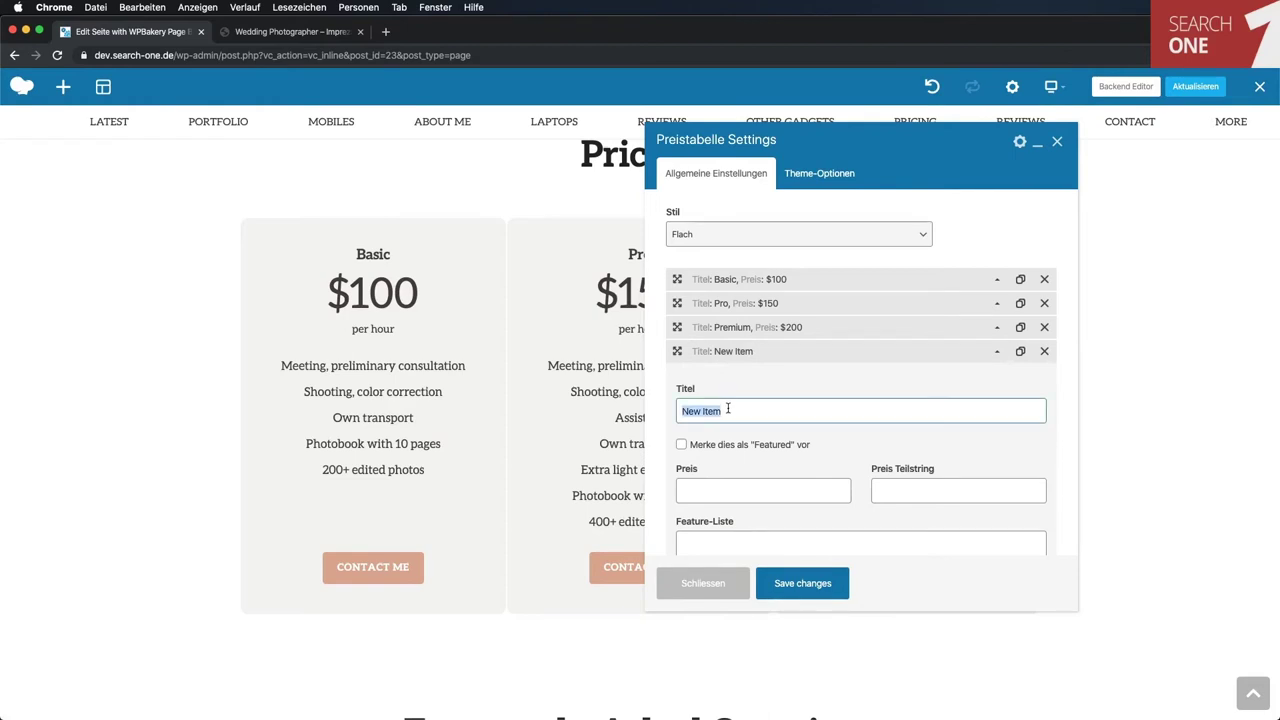
type("Super-Premium")
Set the Super-Premium item's price to 1000 and enter "Alles" in its feature list.
scroll(698, 448, "down", 1)
left_click(698, 448)
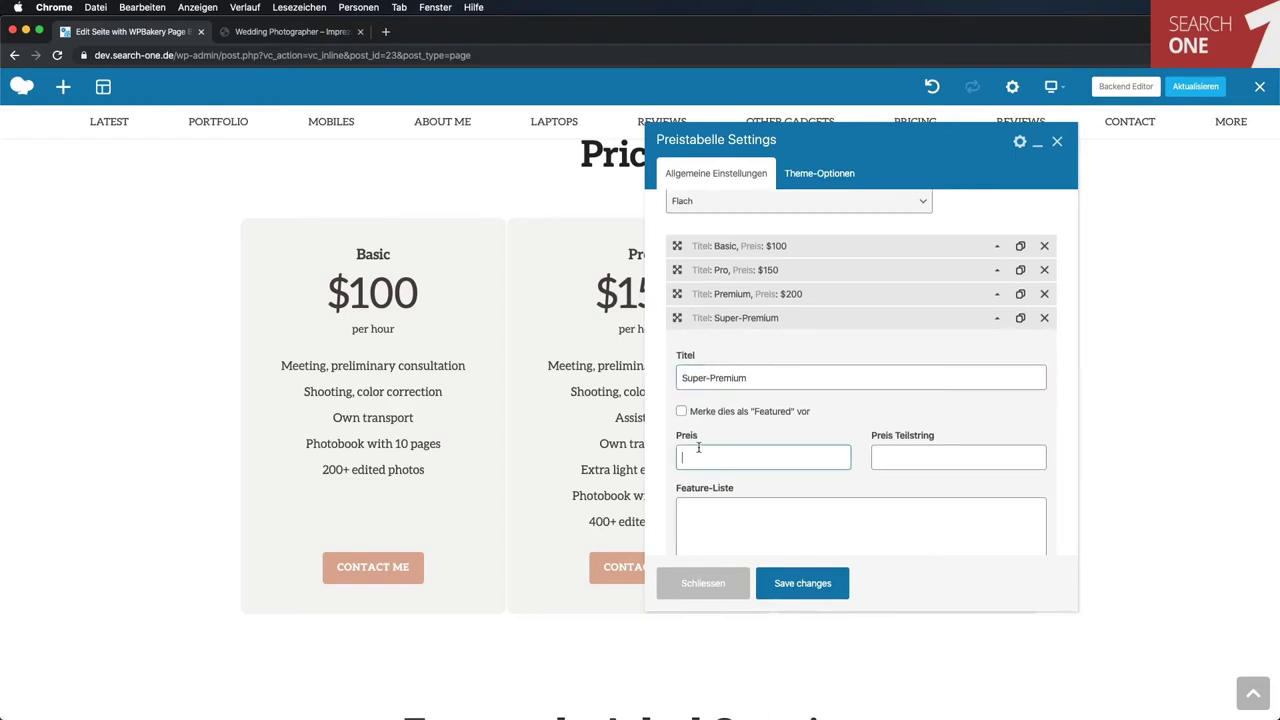
type("1000")
key("Tab")
key("Tab")
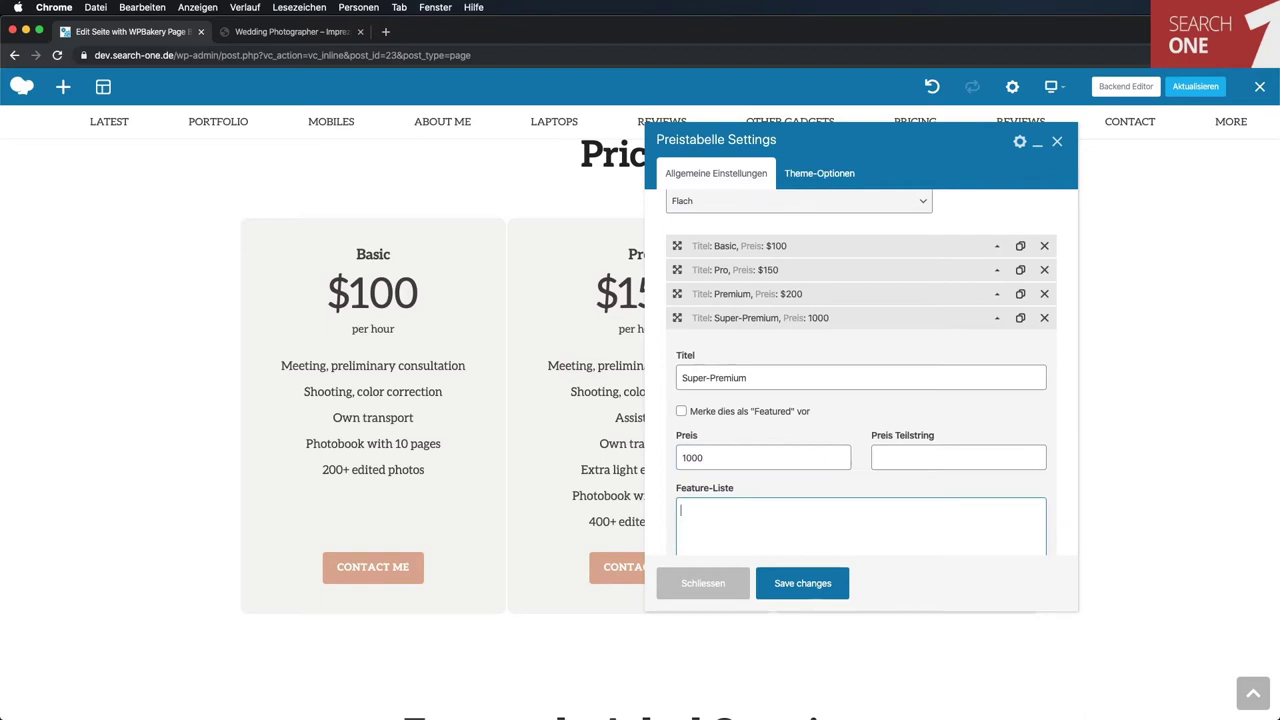
type("Alles")
Label the Super-Premium item's button "Alles" and save the price table settings.
scroll(796, 327, "down", 3)
left_click(796, 327)
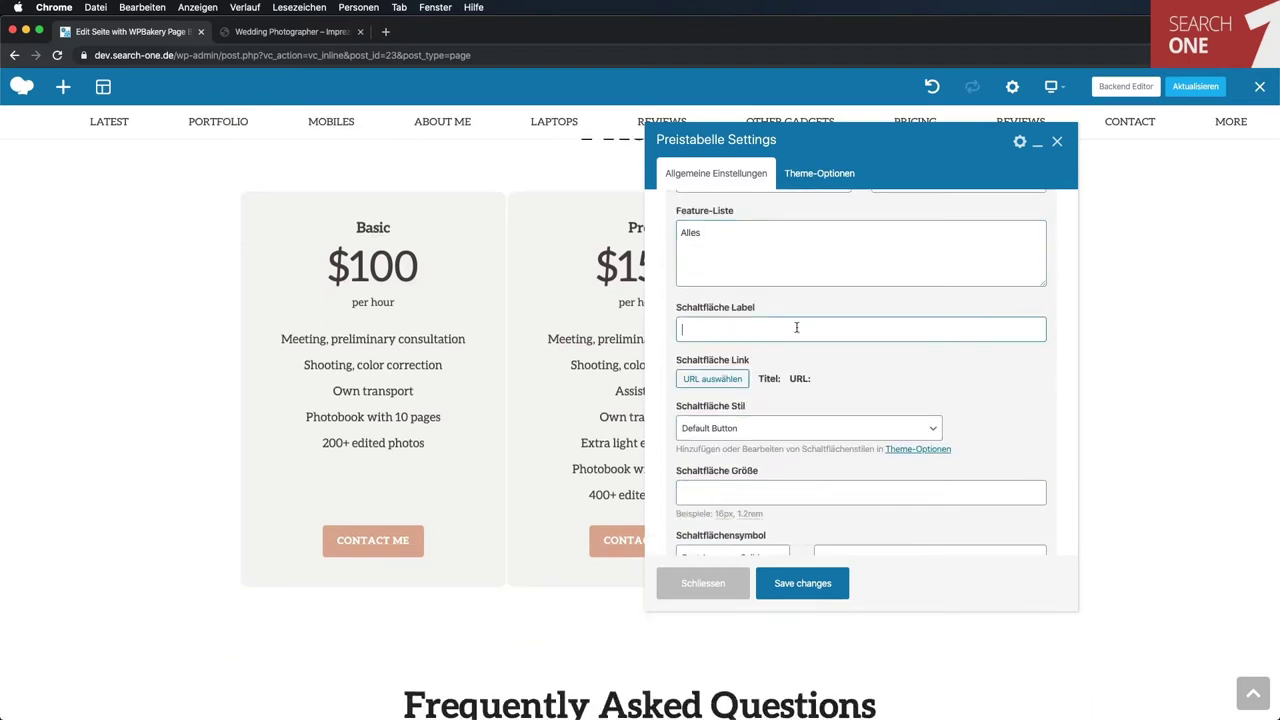
type("Alles")
scroll(891, 320, "down", 2)
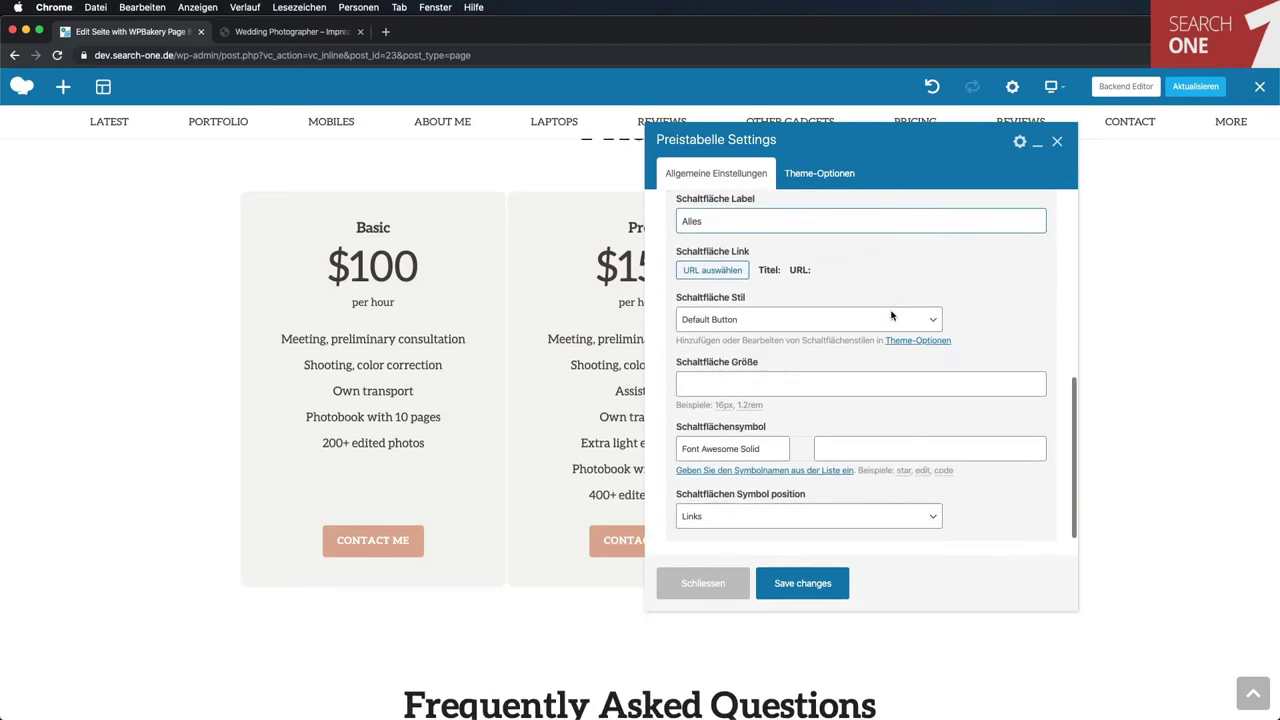
left_click(812, 584)
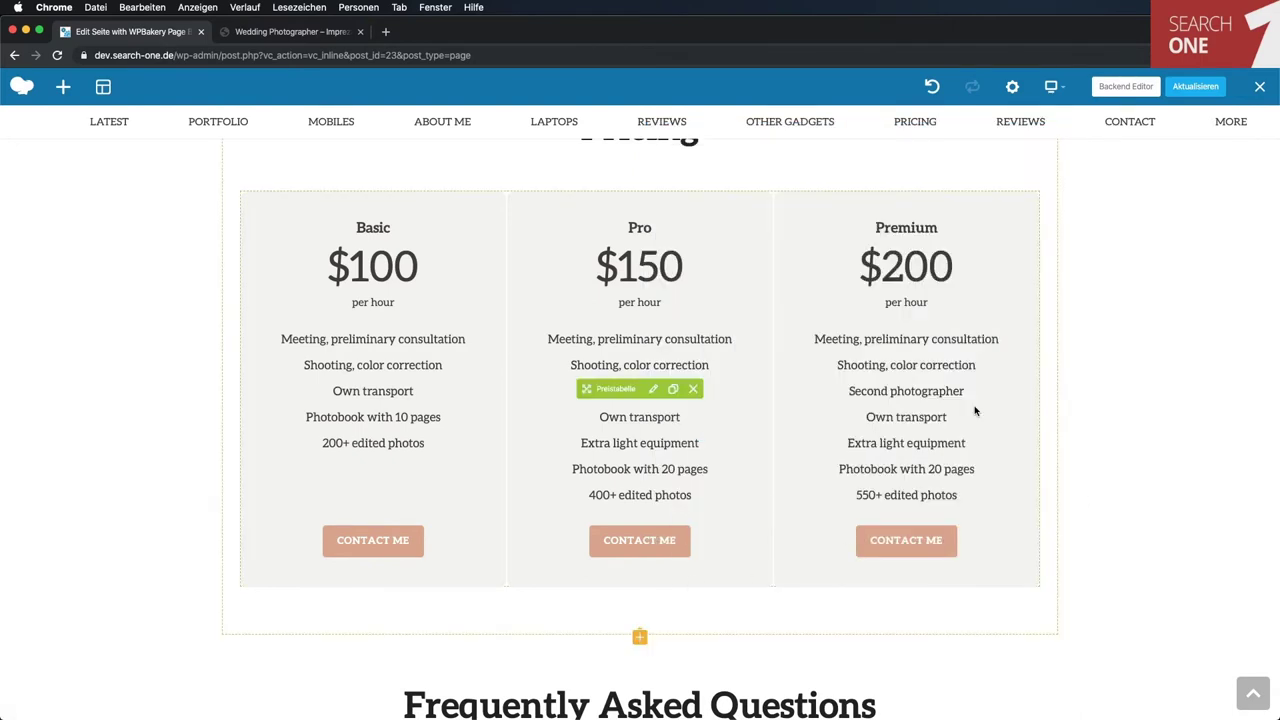
Reopen the price table settings and delete the Premium item priced at $200.
left_click(653, 389)
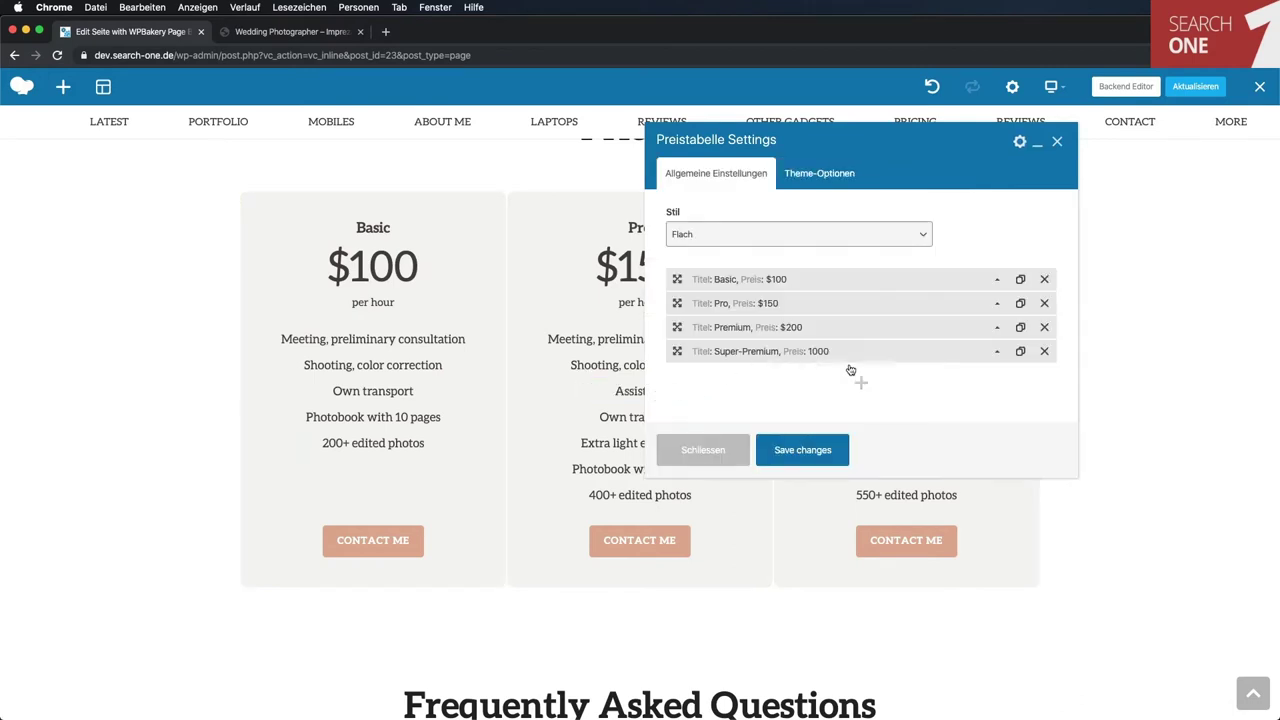
left_click(1044, 327)
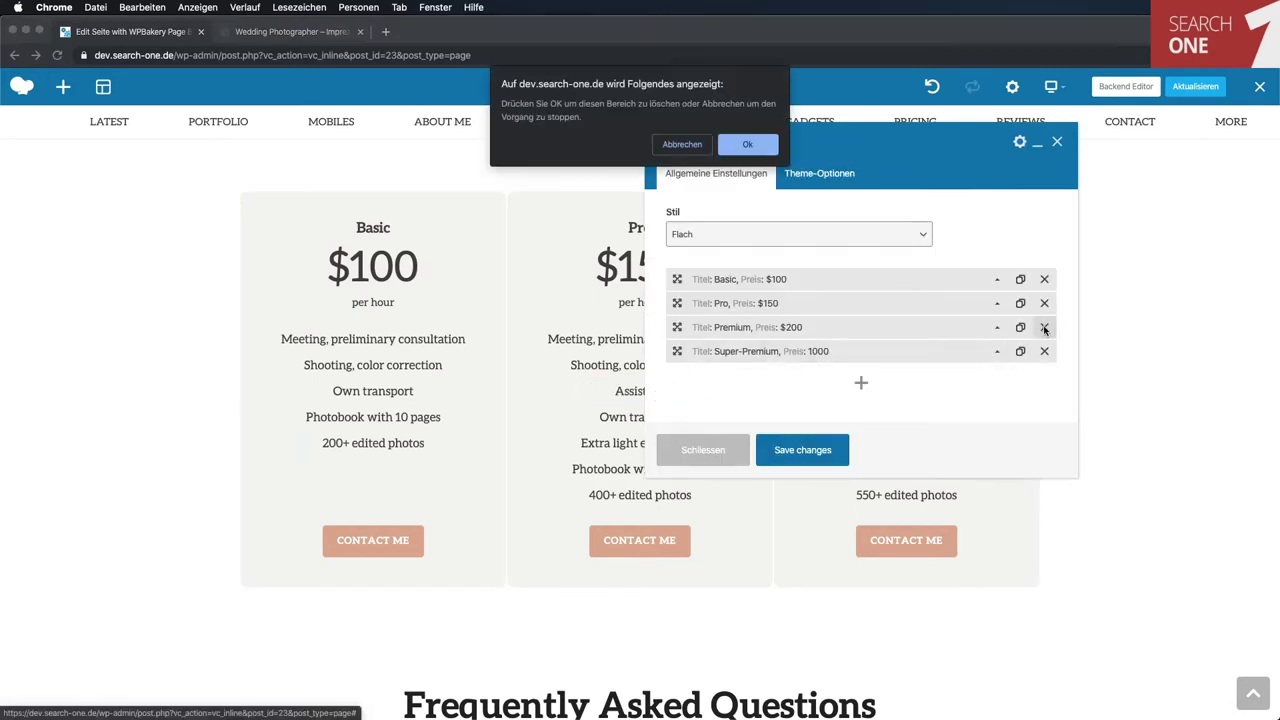
left_click(750, 145)
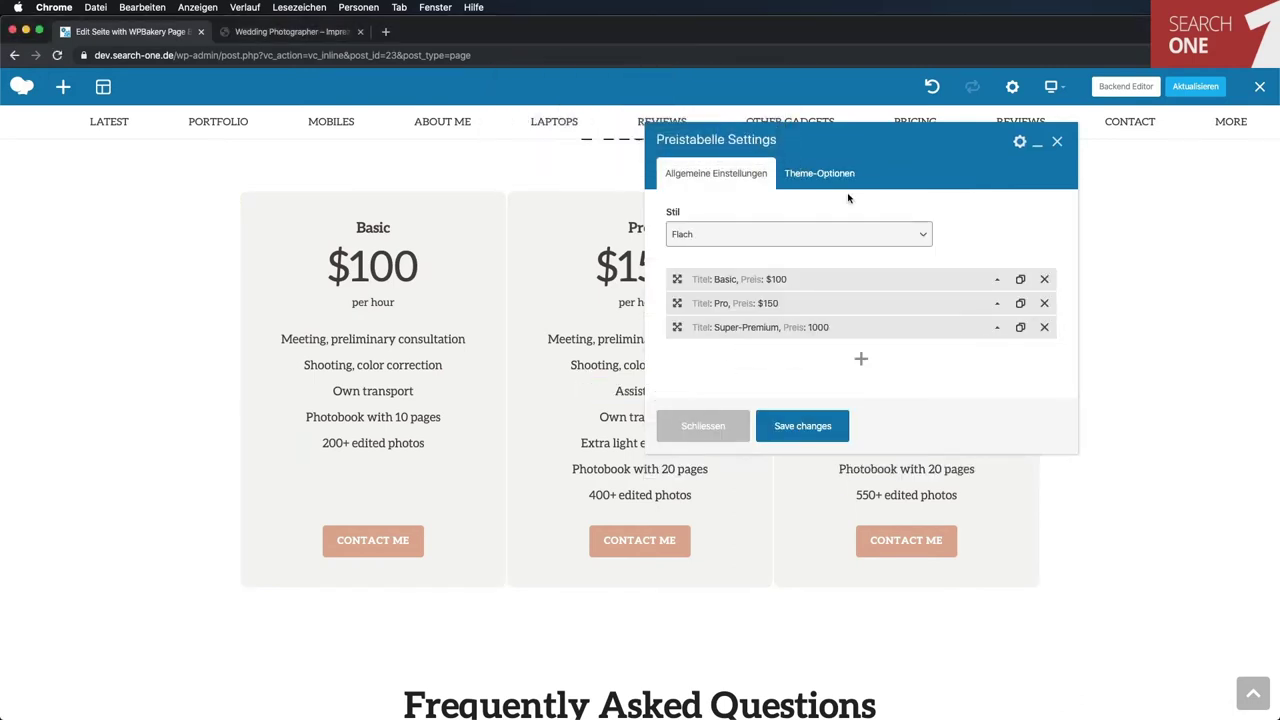
Save the price table changes, update the page and reload the editor to check the Pricing section and the rest of the page.
left_click(783, 427)
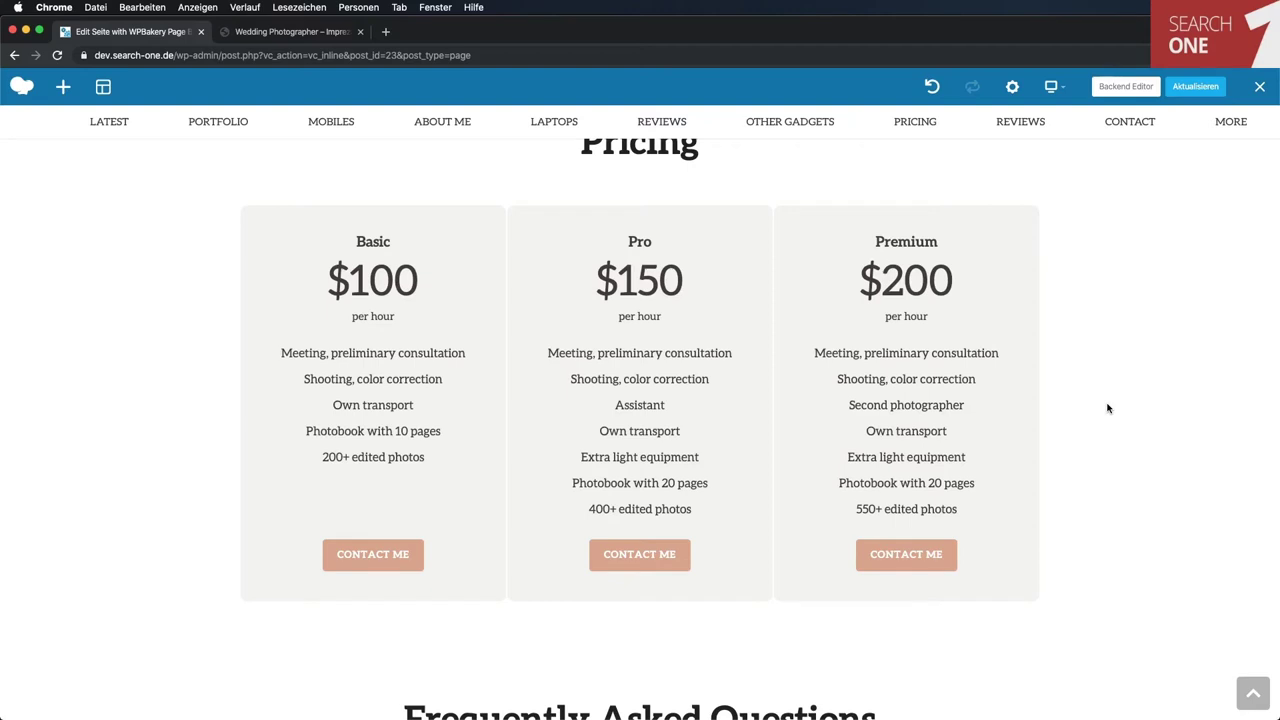
left_click(1196, 86)
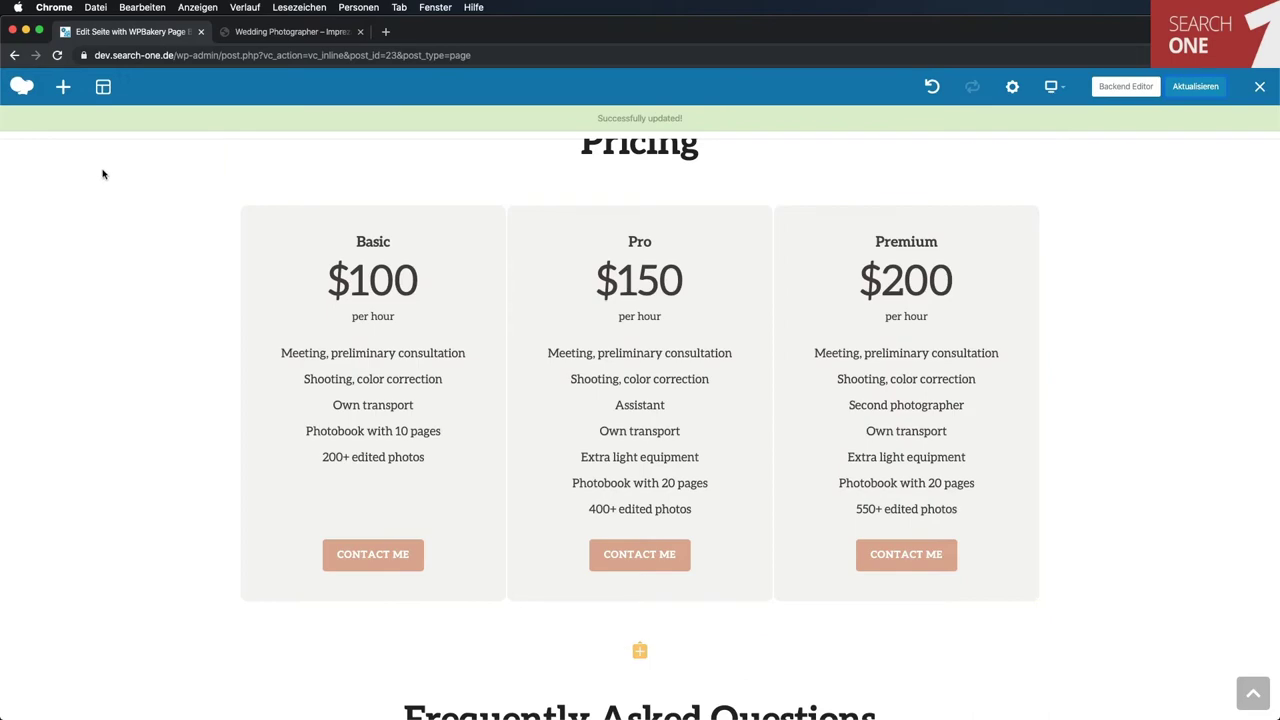
left_click(58, 56)
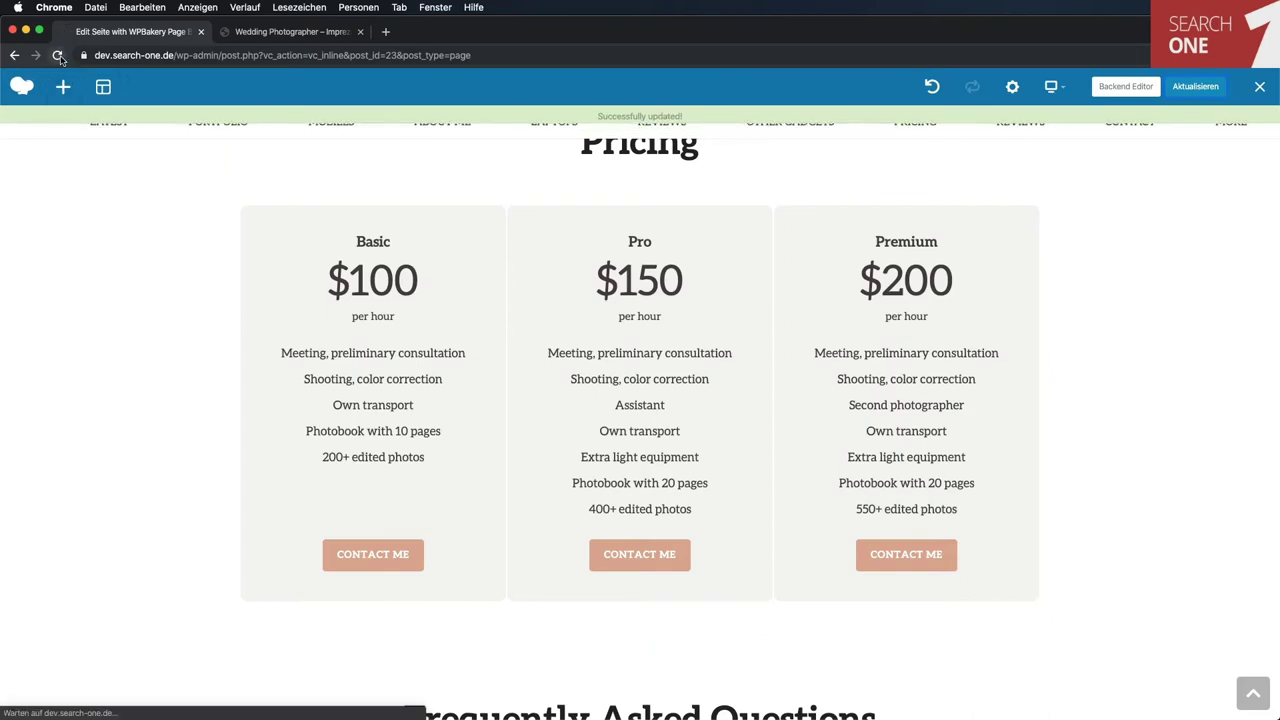
scroll(1169, 329, "down", 10)
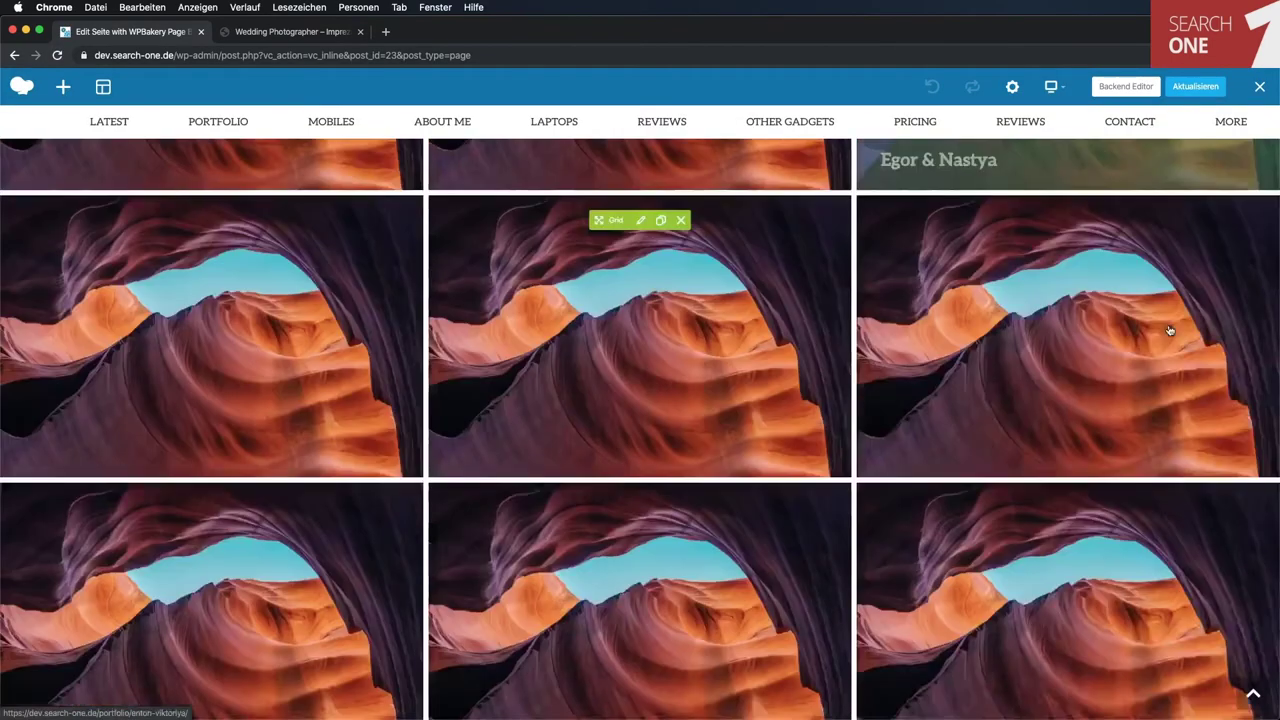
scroll(1169, 329, "down", 15)
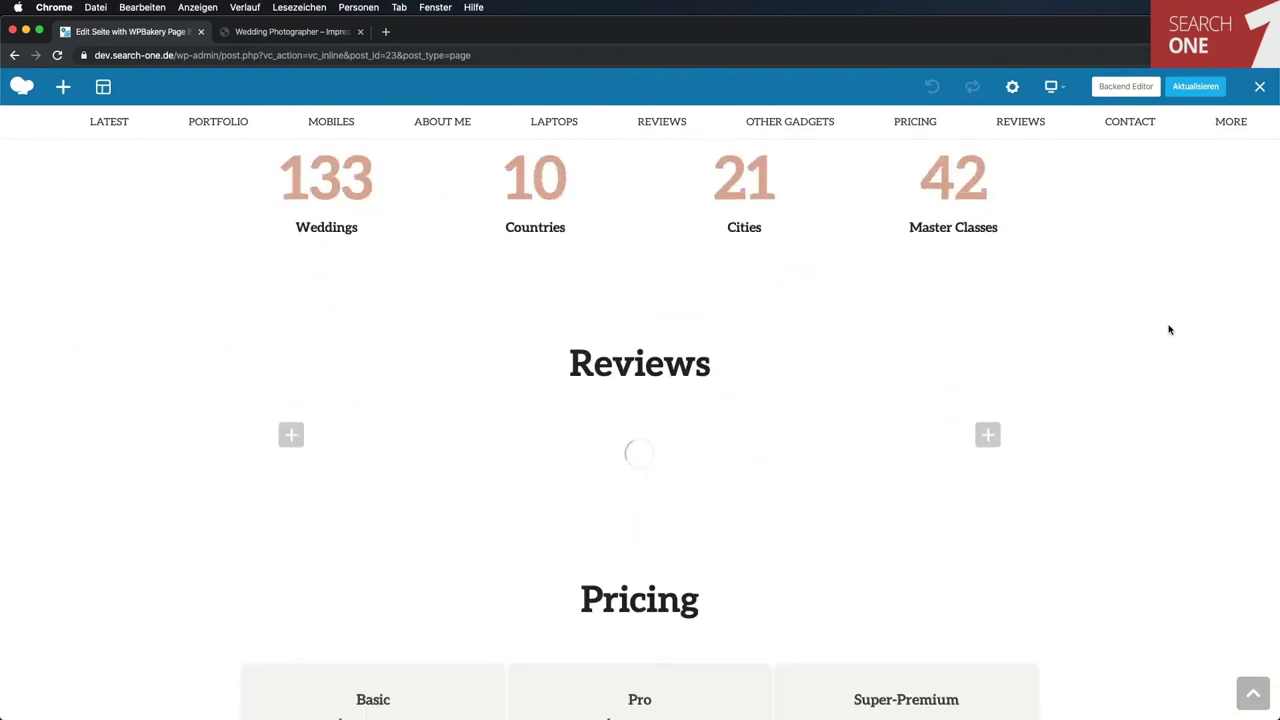
scroll(1169, 329, "down", 3)
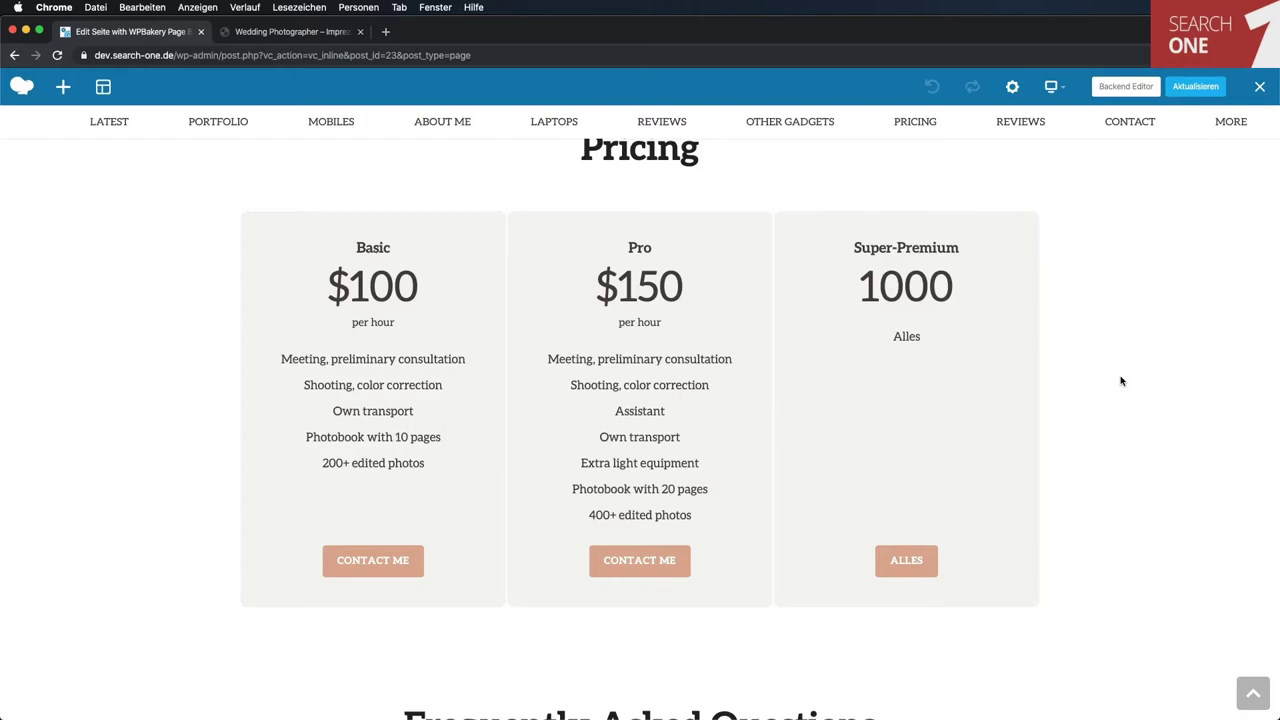
scroll(1121, 381, "down", 5)
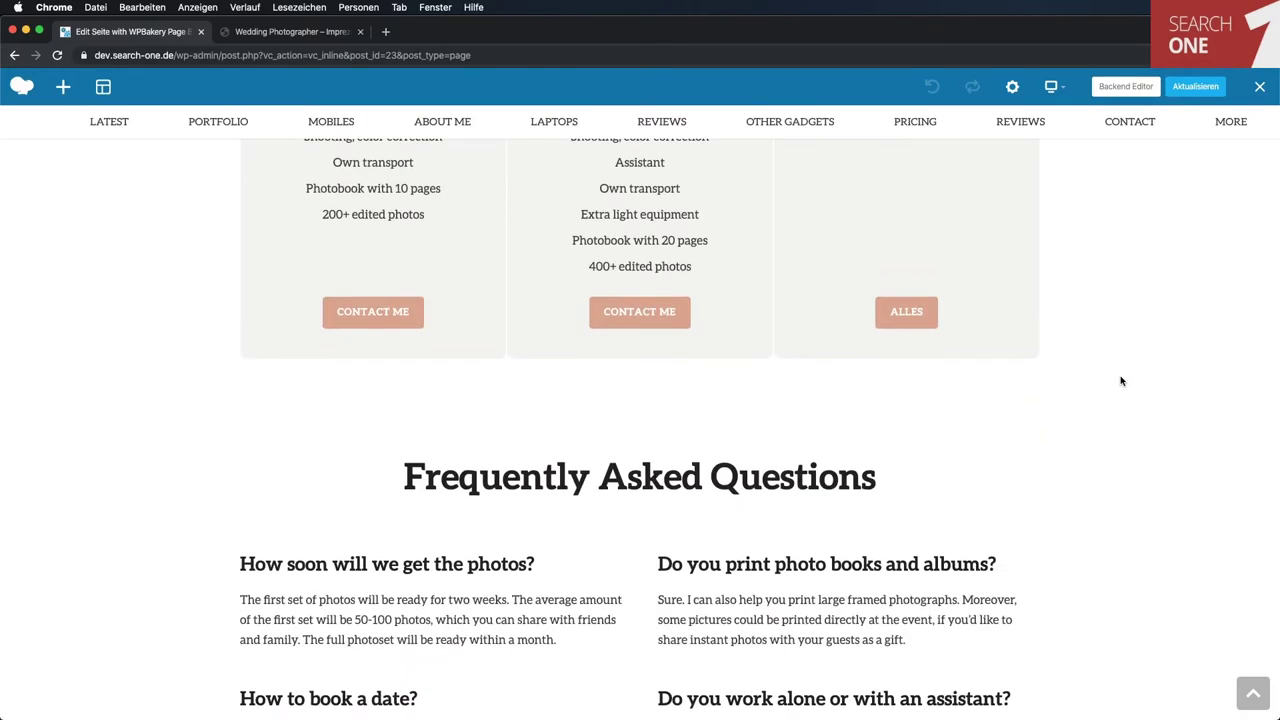
scroll(1121, 381, "down", 15)
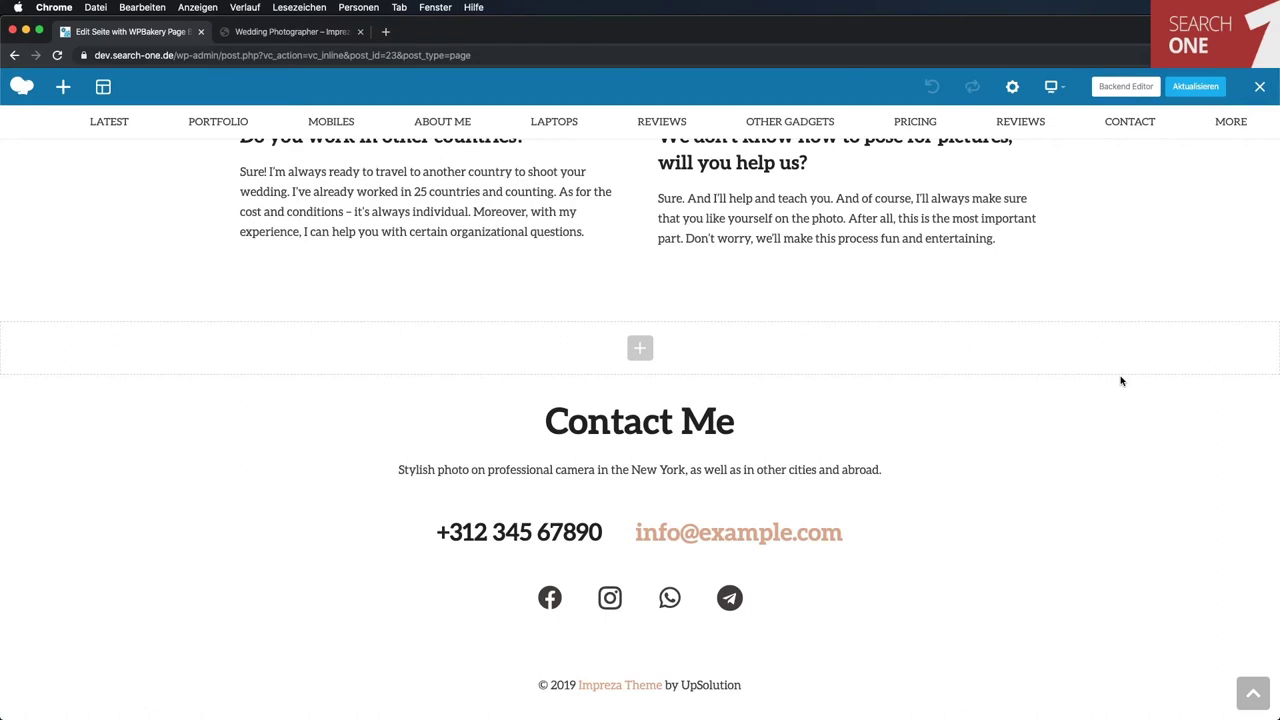
scroll(1121, 381, "up", 20)
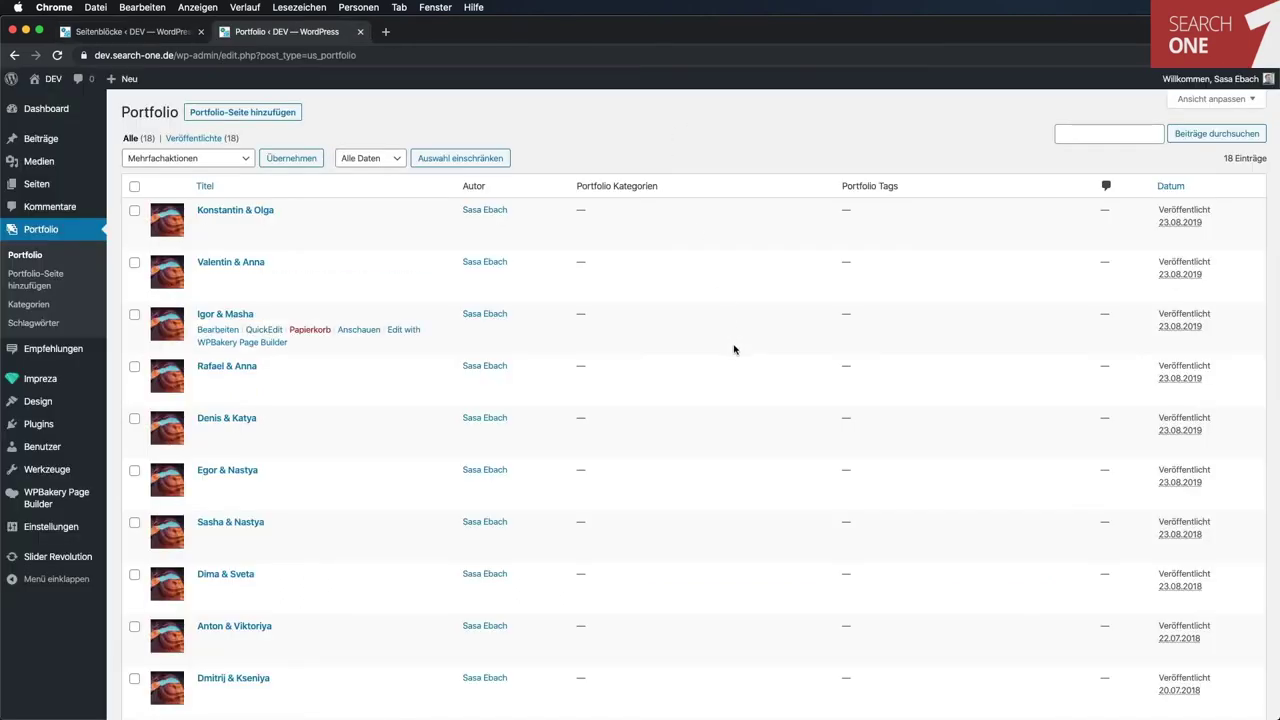
Open the first entry of the portfolio list for editing and look through its images.
scroll(734, 349, "down", 10)
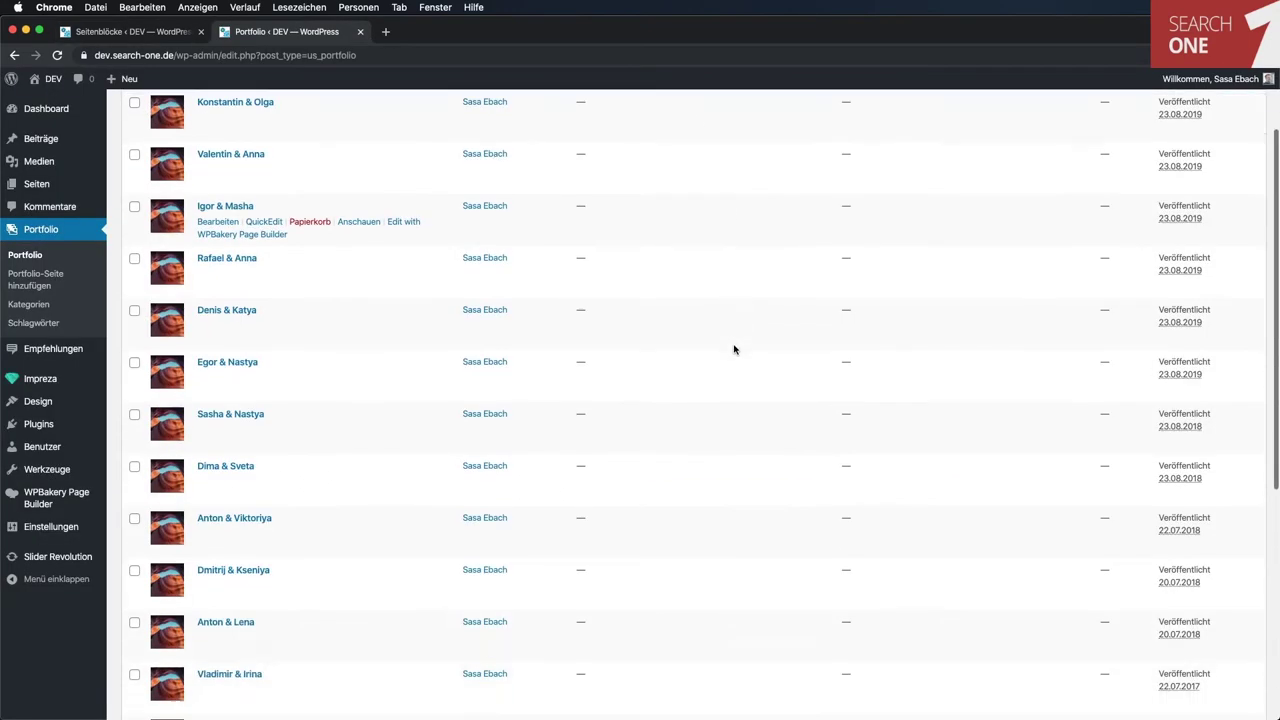
scroll(734, 349, "up", 3)
scroll(734, 349, "up", 5)
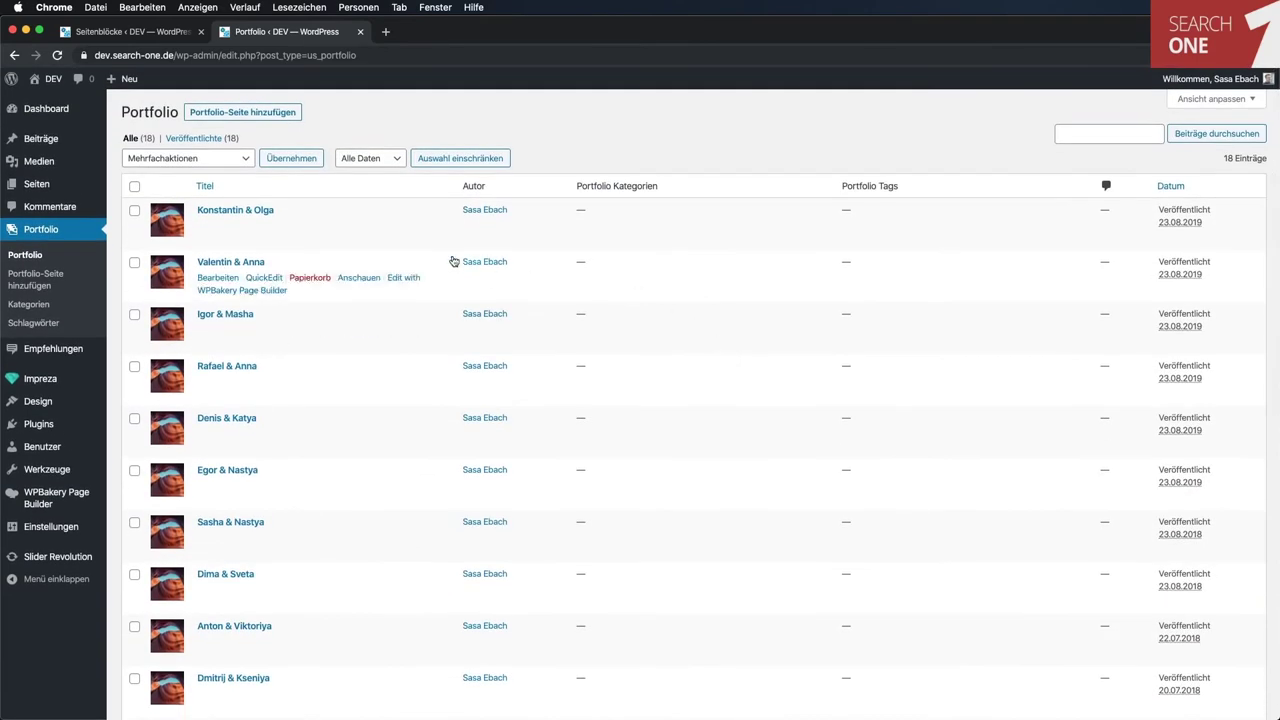
left_click(228, 214)
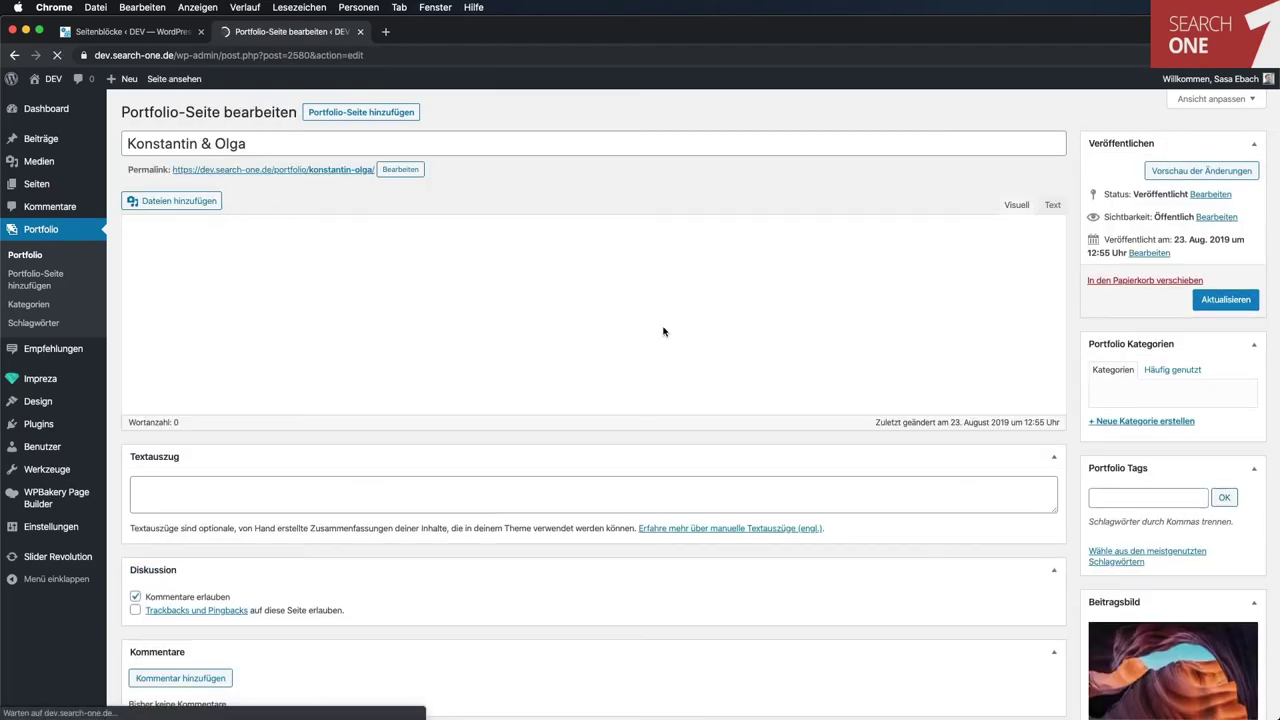
scroll(663, 331, "down", 6)
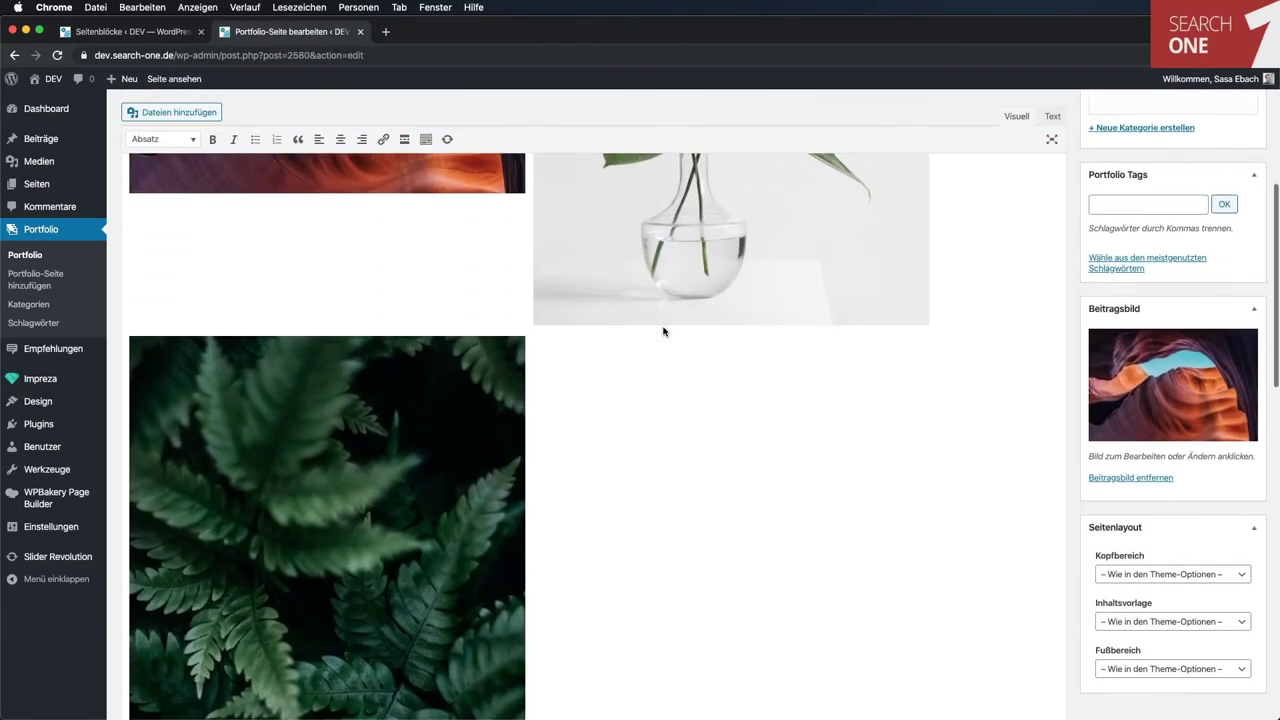
scroll(663, 331, "up", 6)
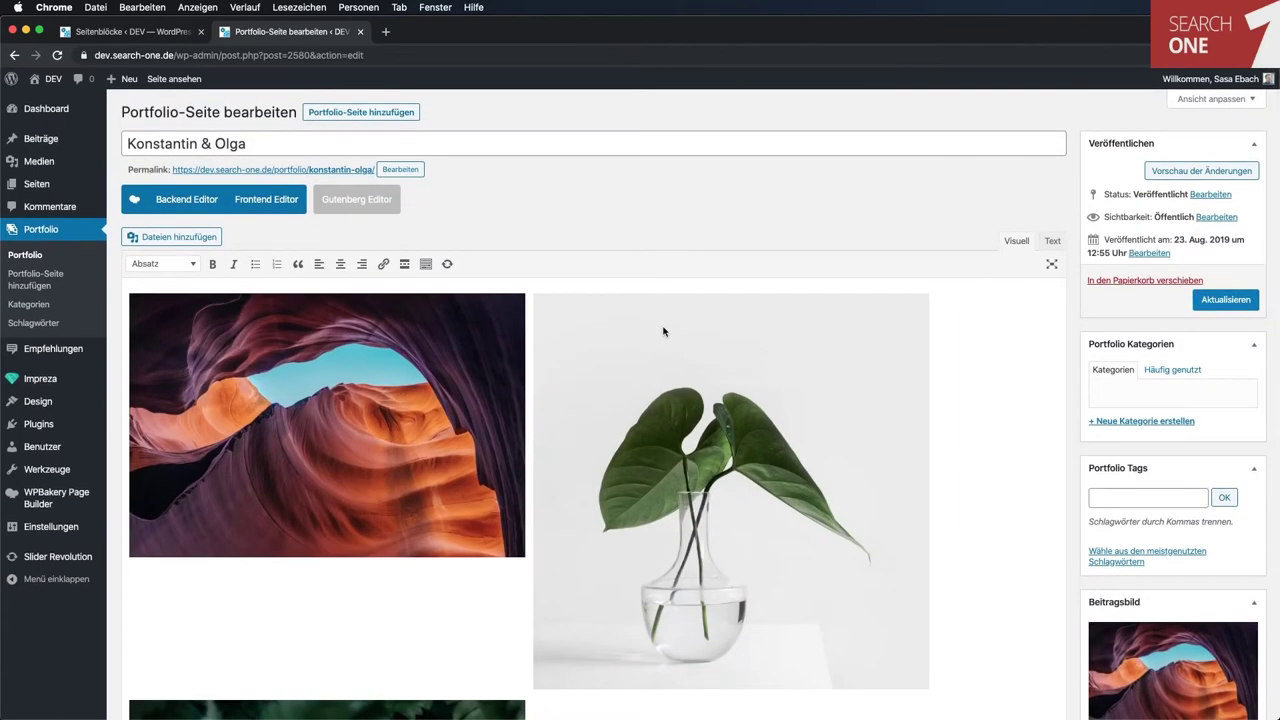
Import the Impreza theme's Tech Magazine demo with all contents and theme options.
left_click(58, 386)
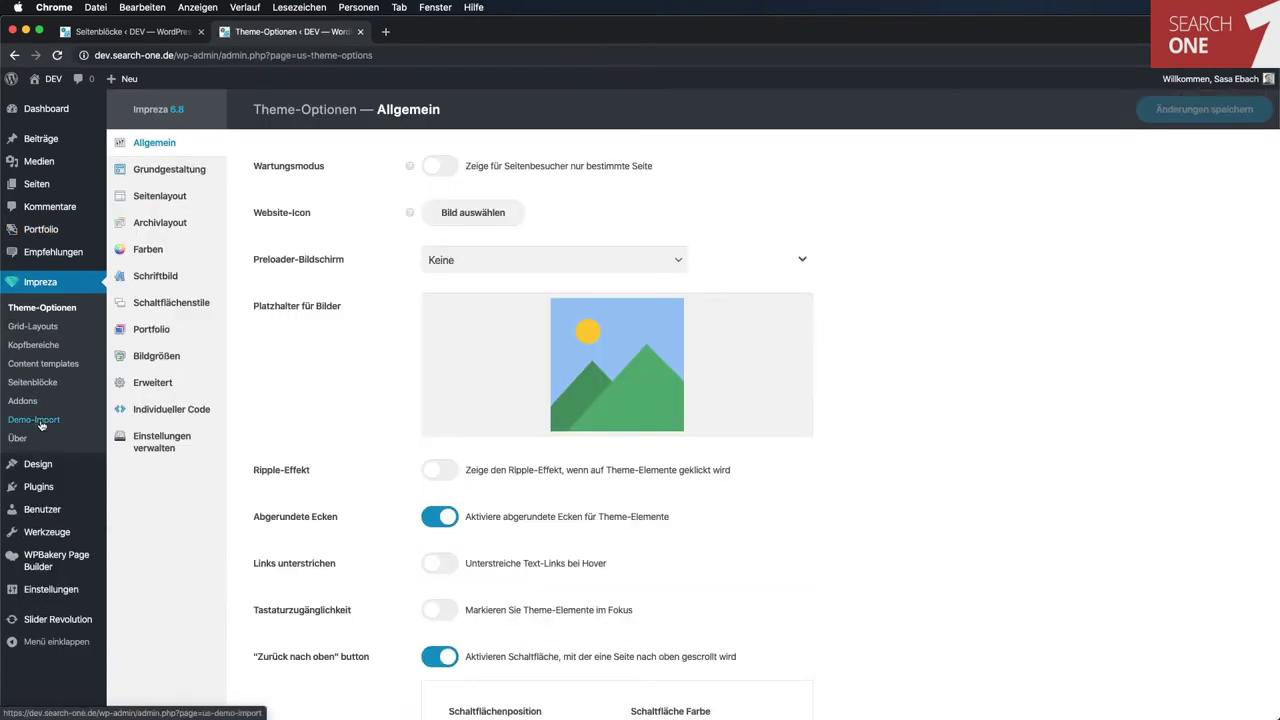
left_click(40, 420)
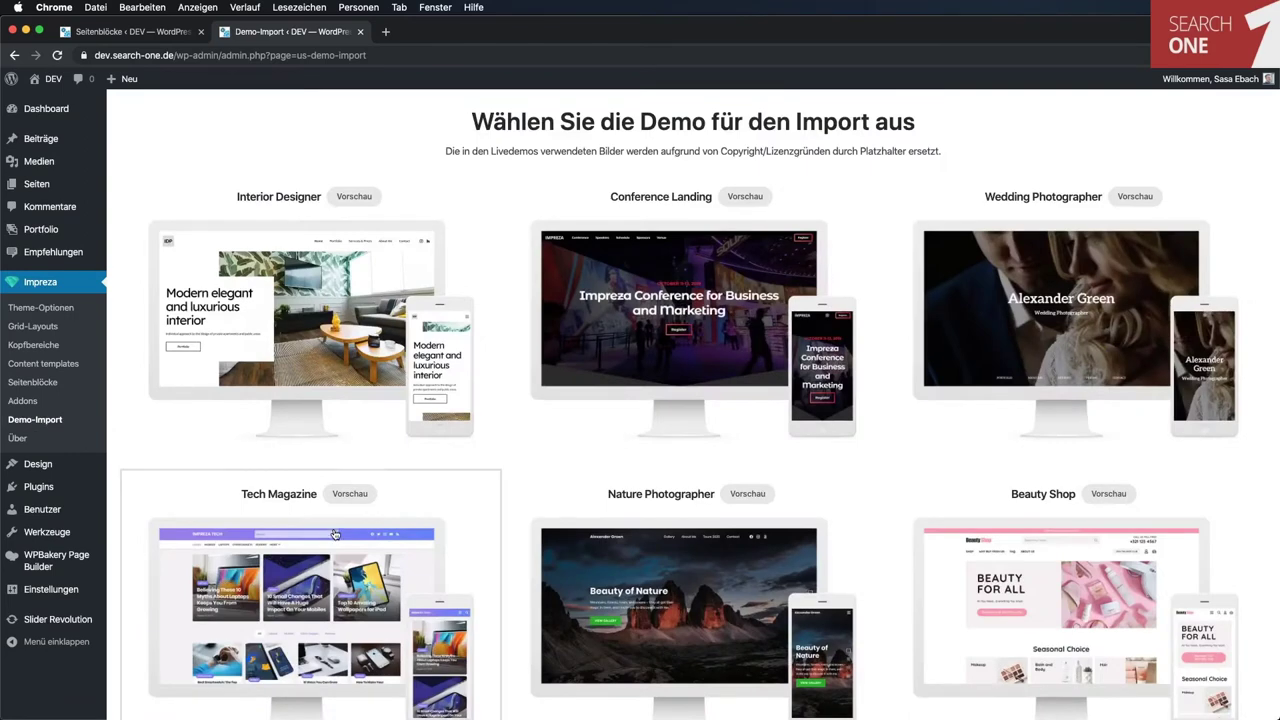
scroll(336, 535, "down", 3)
left_click(348, 446)
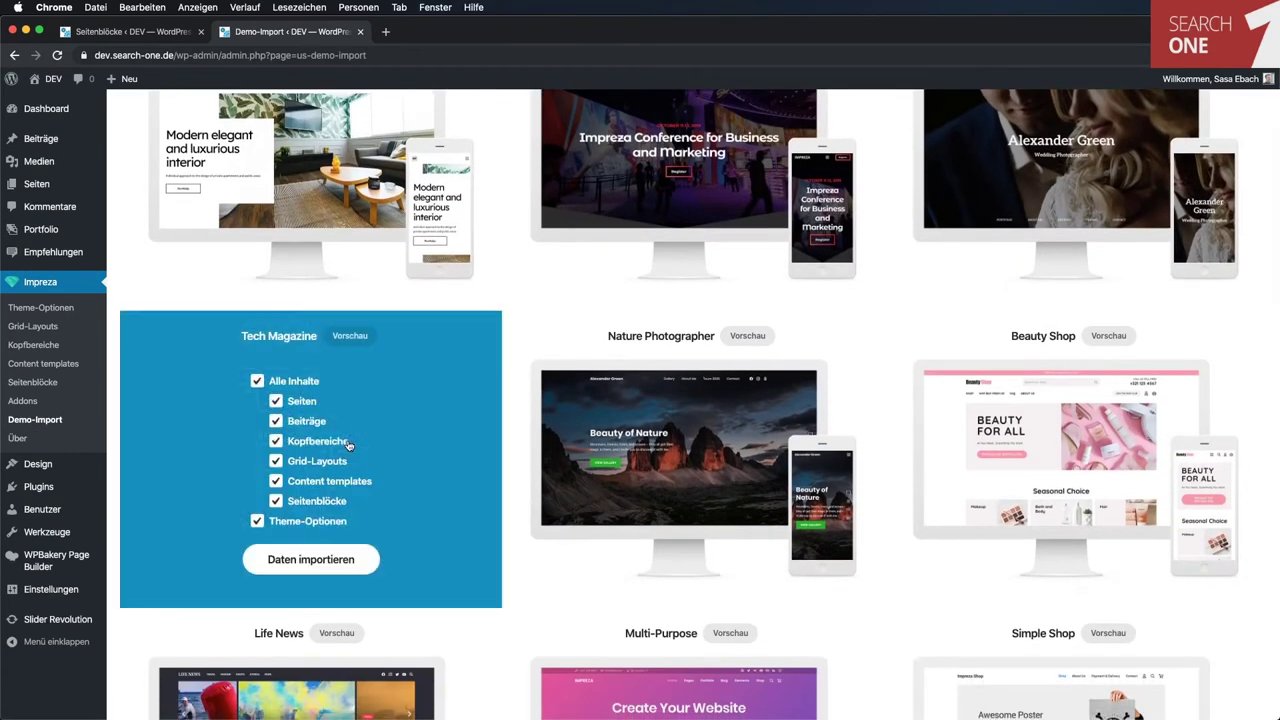
left_click(330, 558)
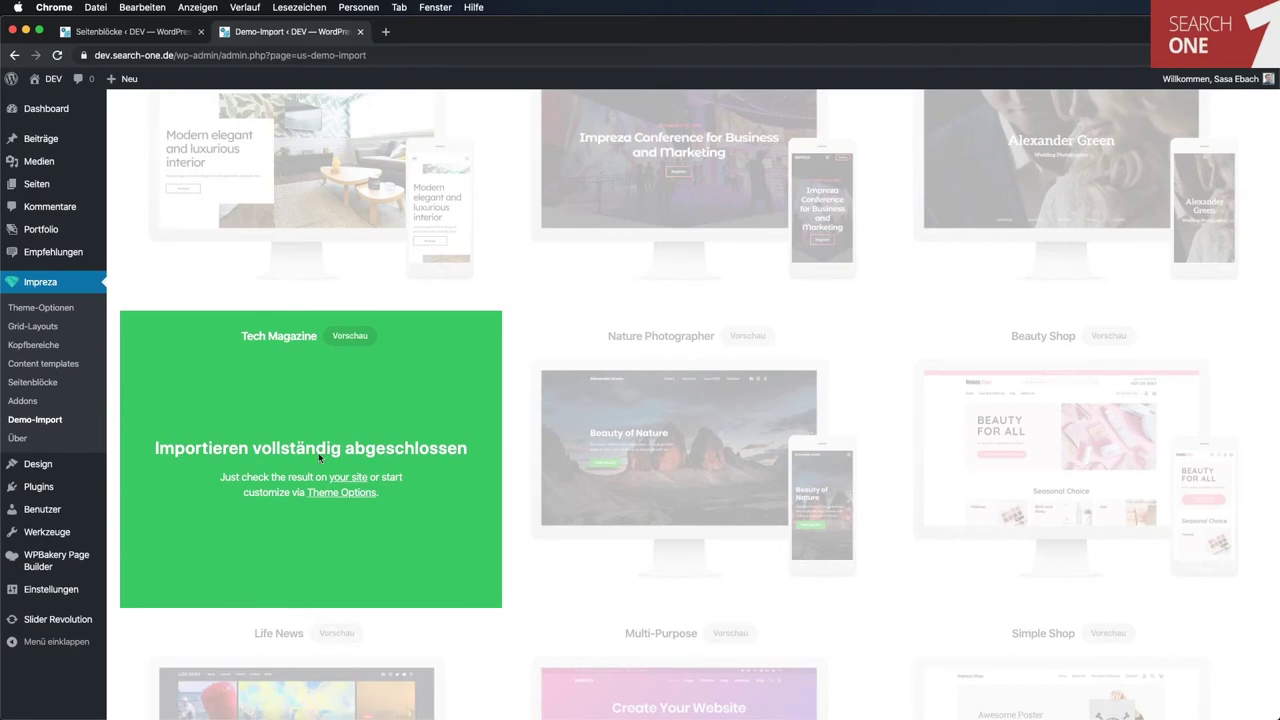
View the live website and look through the Tech Magazine front page down to its footer.
left_click(40, 79)
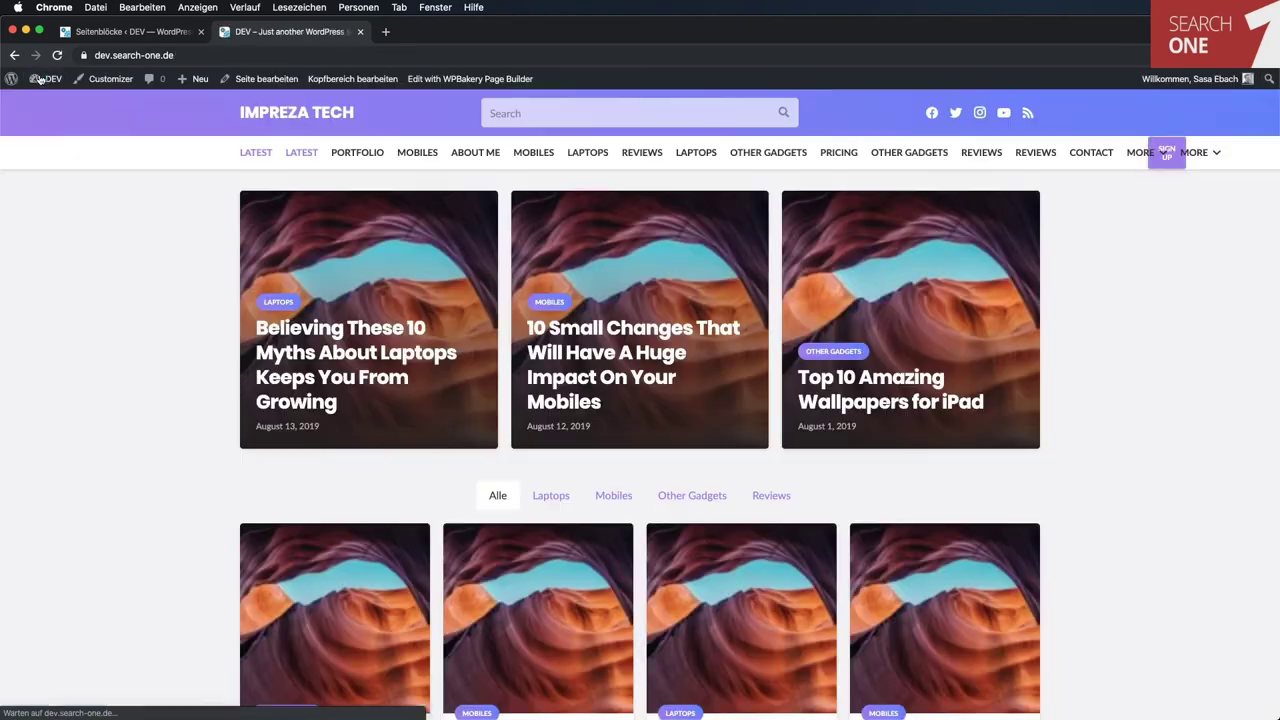
scroll(1180, 310, "down", 3)
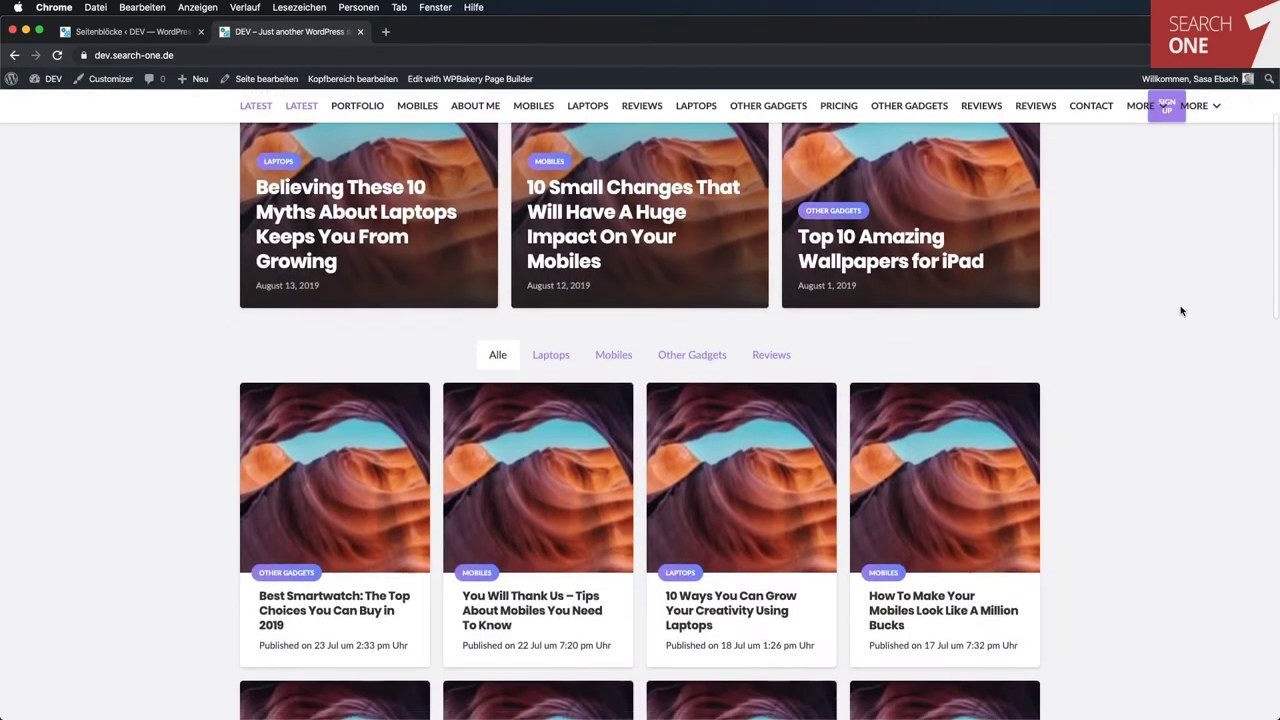
scroll(1180, 310, "up", 3)
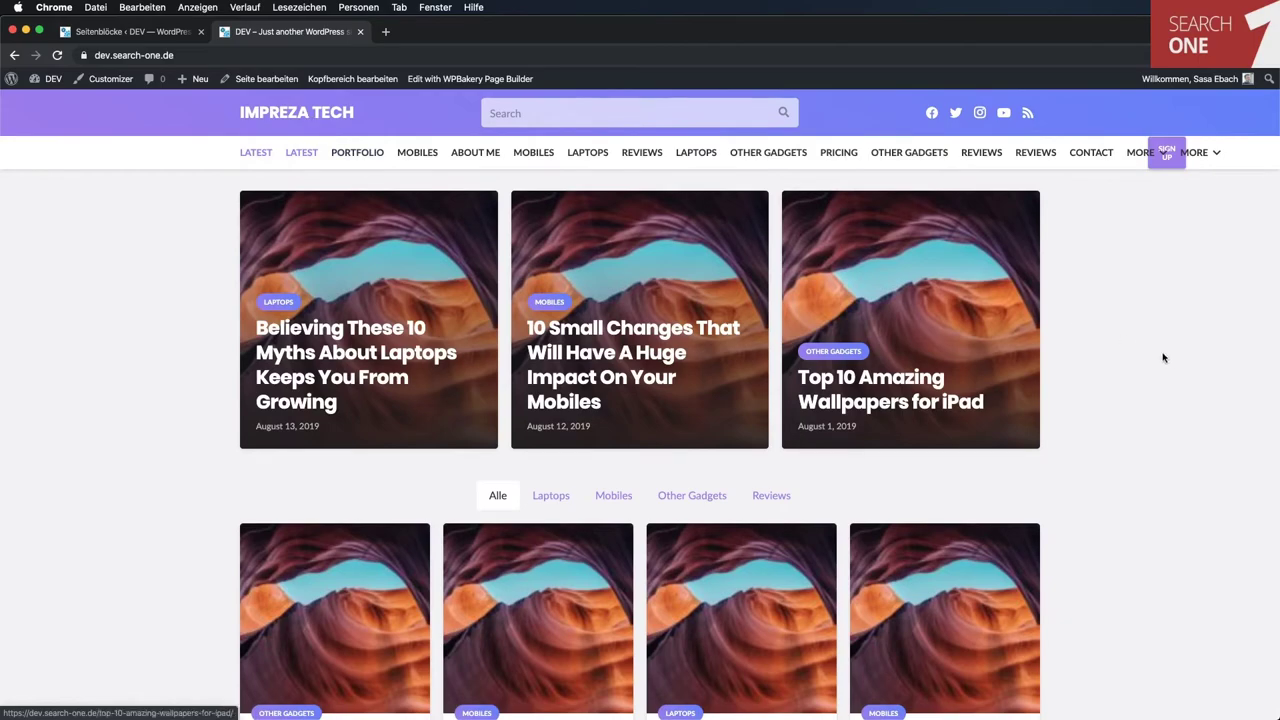
scroll(1170, 361, "down", 10)
scroll(1170, 361, "down", 15)
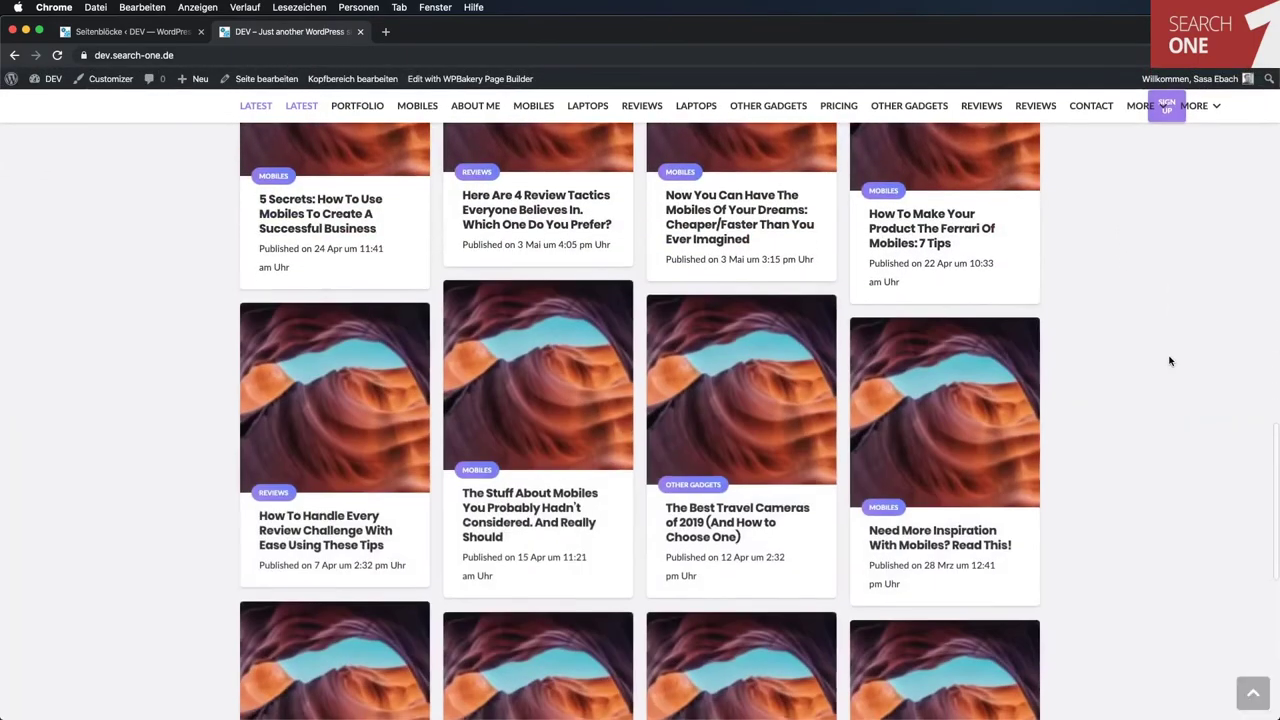
scroll(1170, 361, "down", 10)
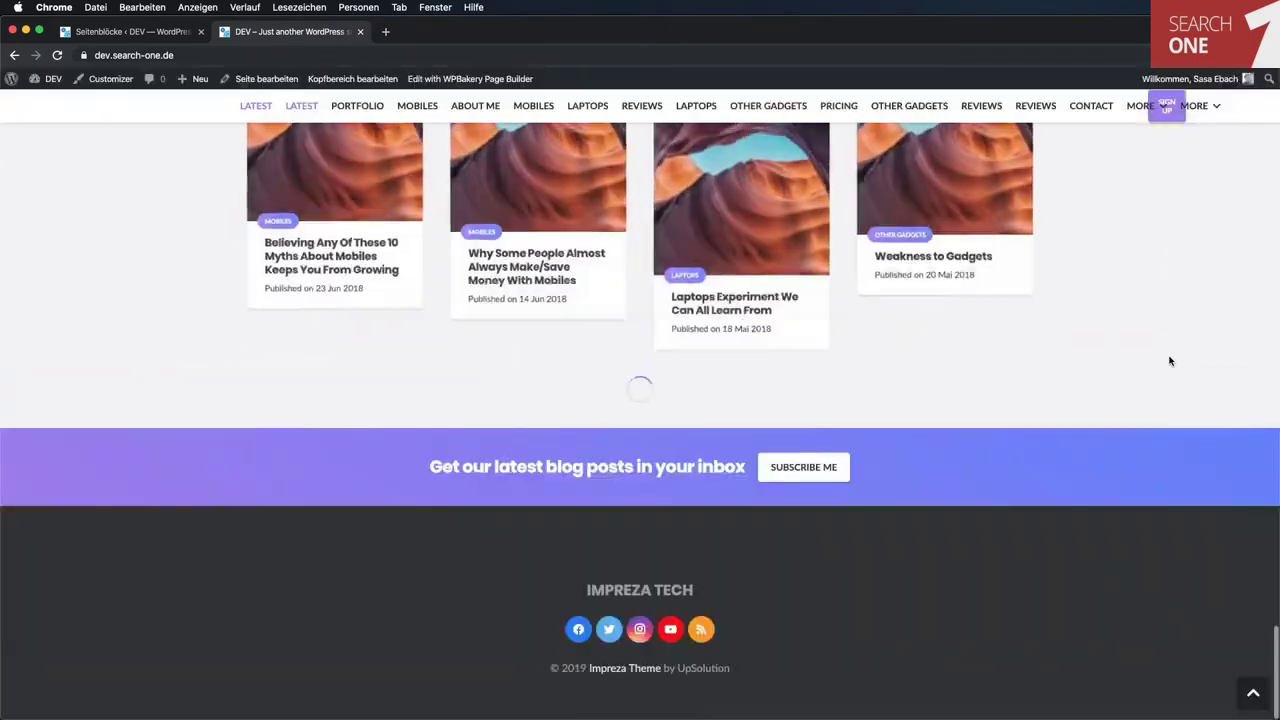
scroll(1170, 361, "up", 20)
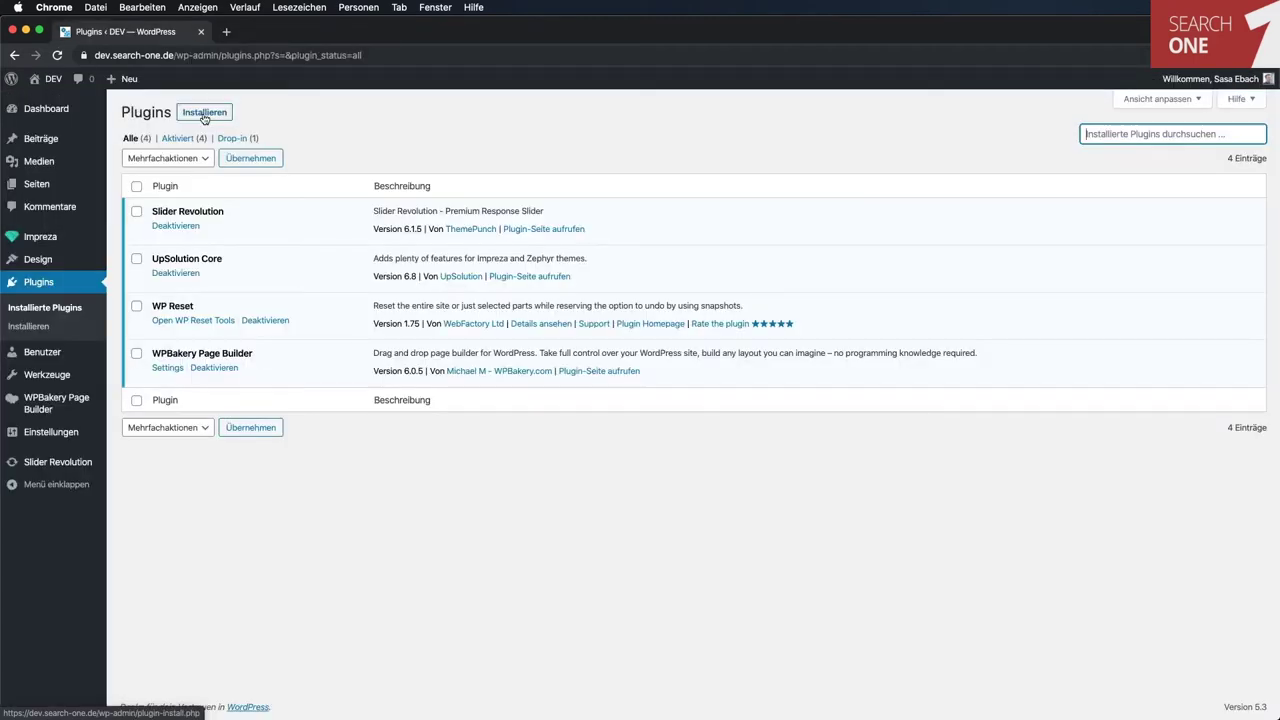
Search the plugin directory for "WordPress reset", then install and activate the WordPress Reset plugin.
left_click(204, 113)
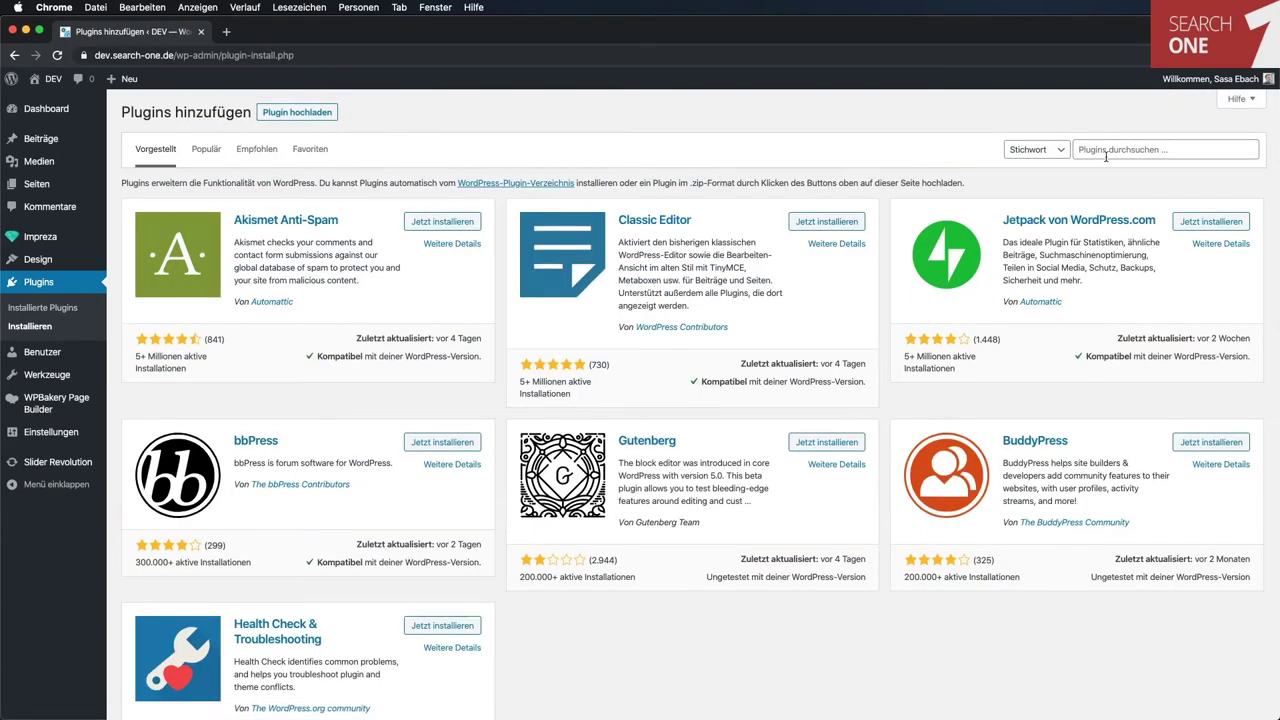
left_click(1115, 152)
type("WordPress reset")
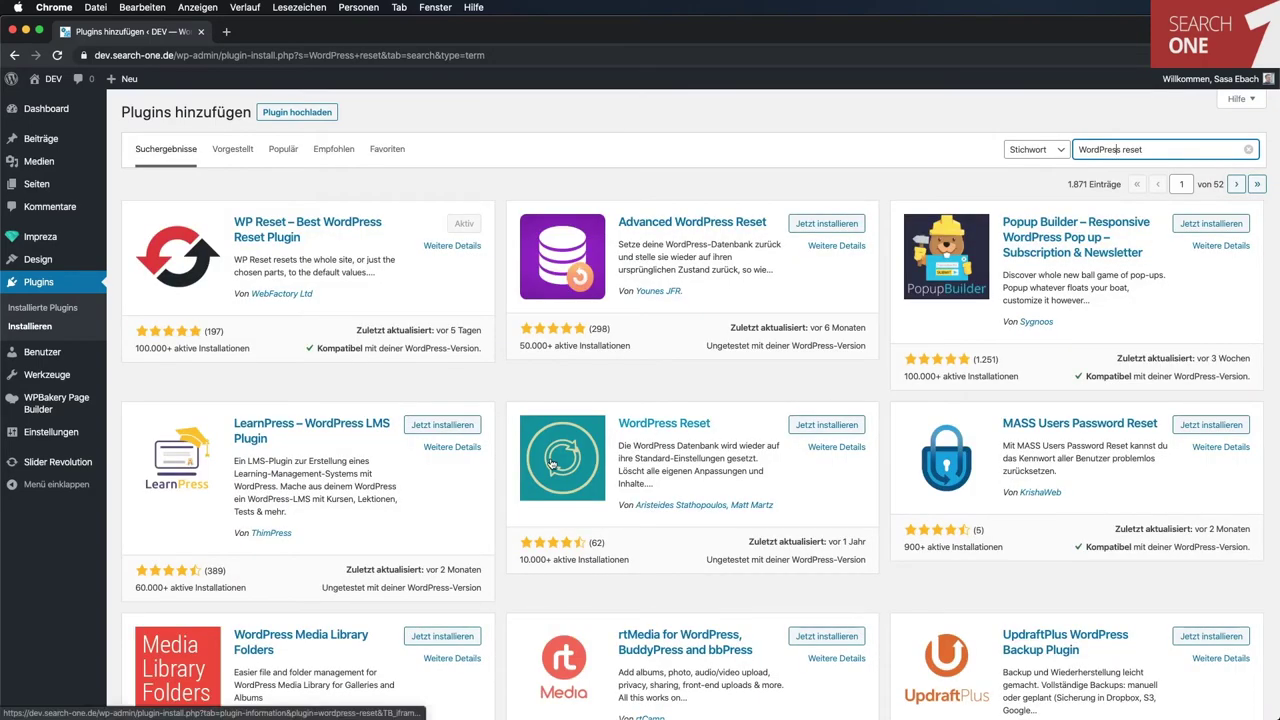
left_click(814, 426)
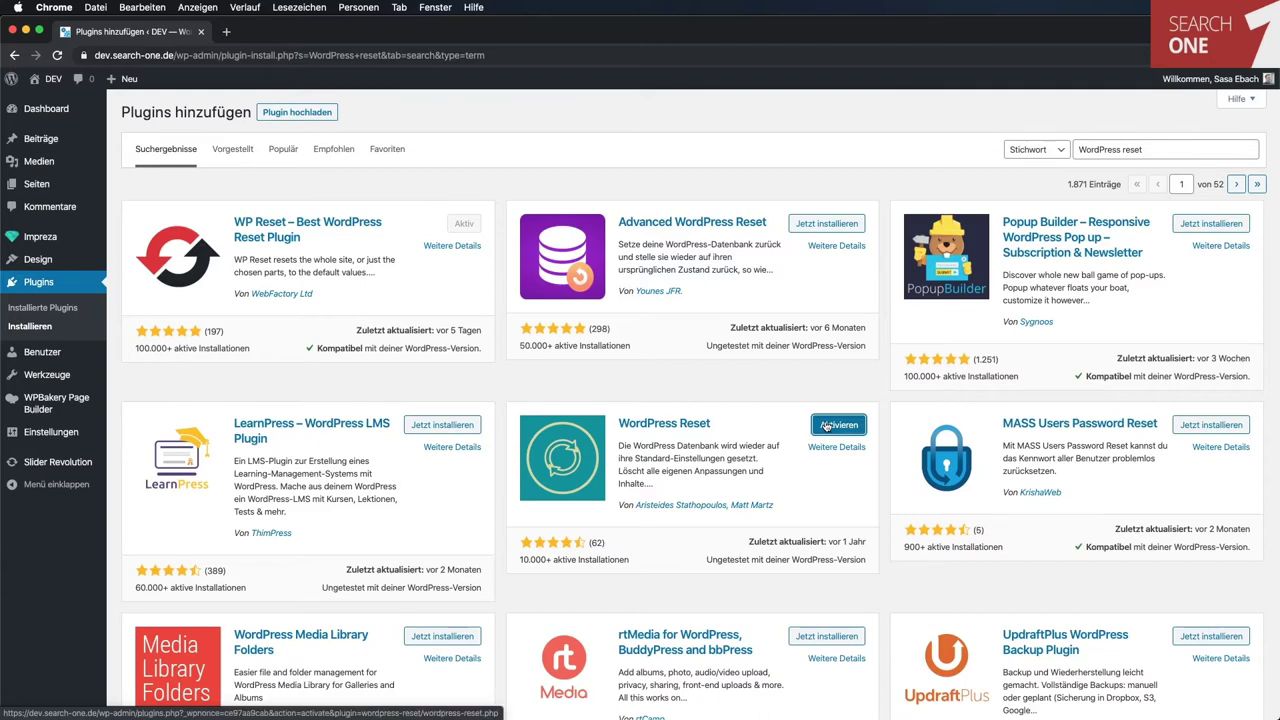
left_click(826, 426)
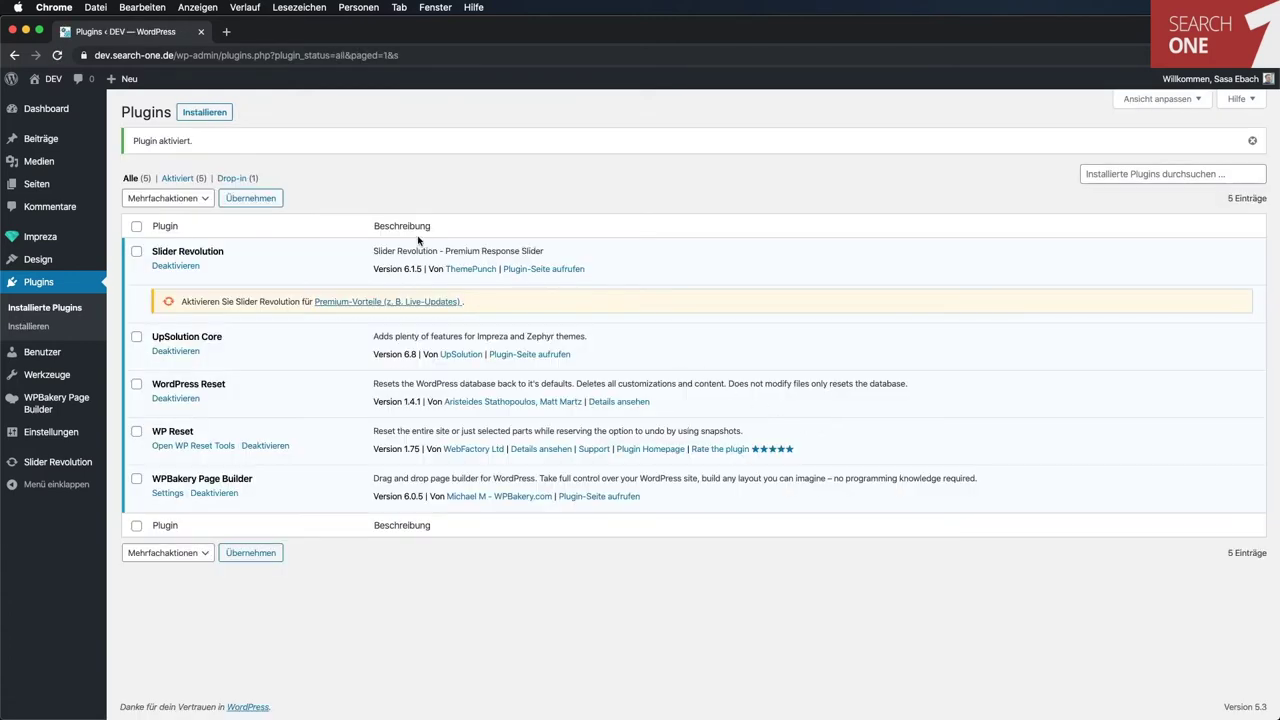
Reset the site's database to its defaults with WordPress Reset, entering "reset" as the confirmation word.
mouse_move(58, 83)
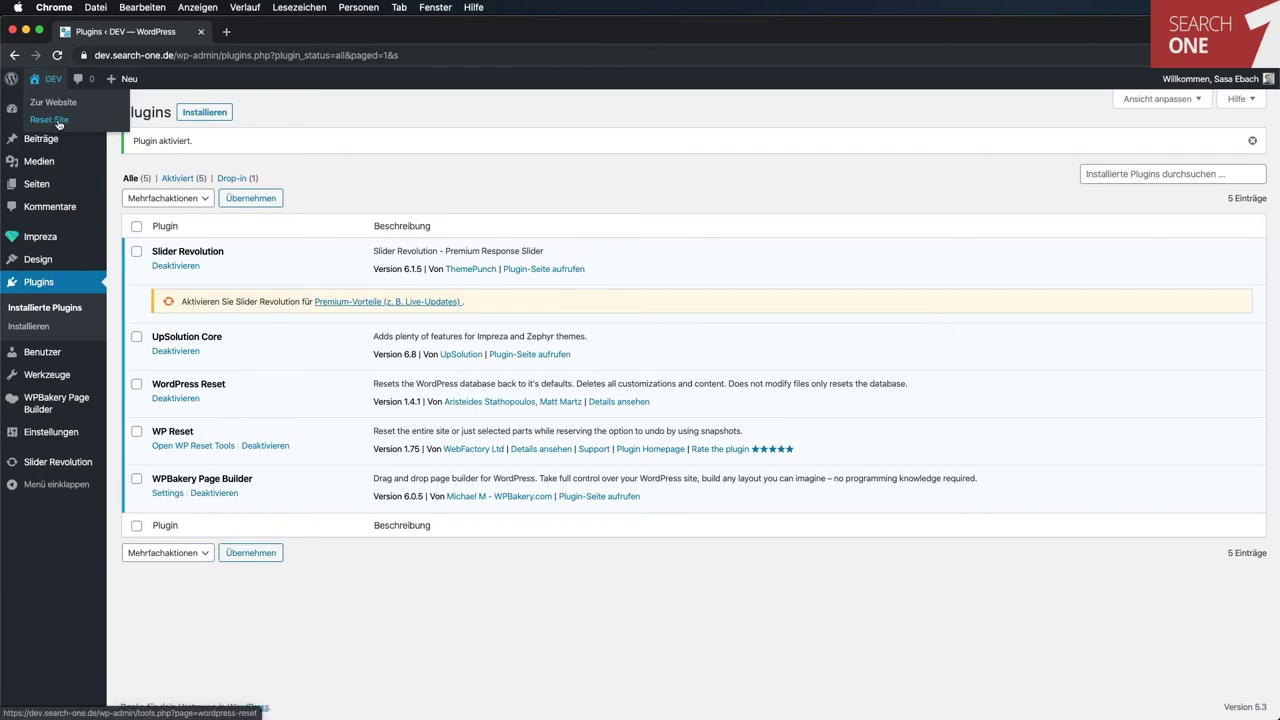
left_click(59, 121)
left_click(169, 300)
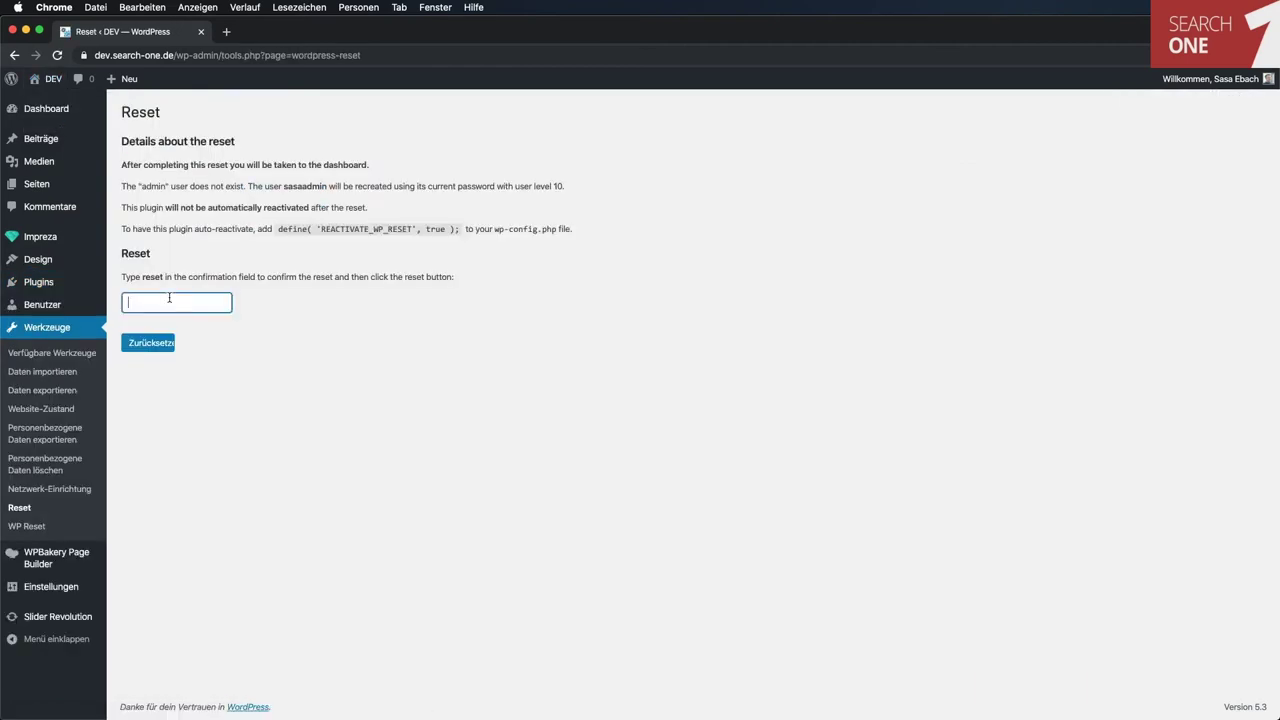
type("reset")
key("Return")
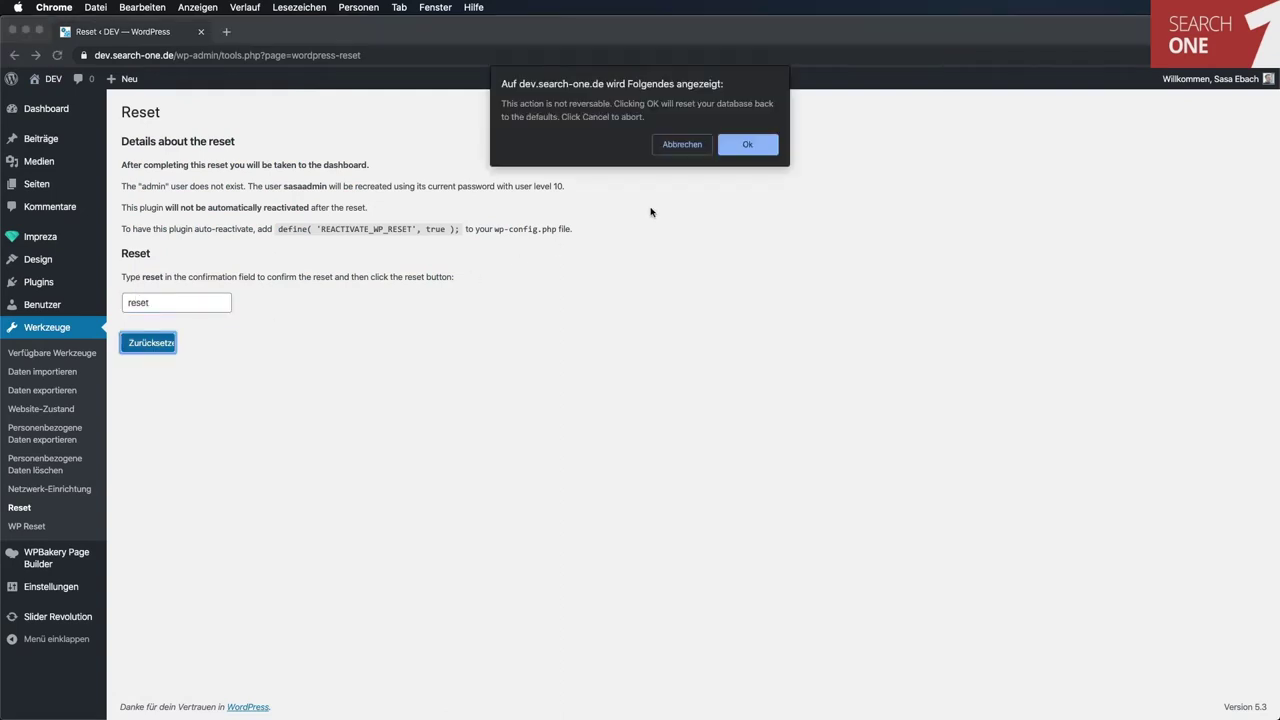
left_click(746, 146)
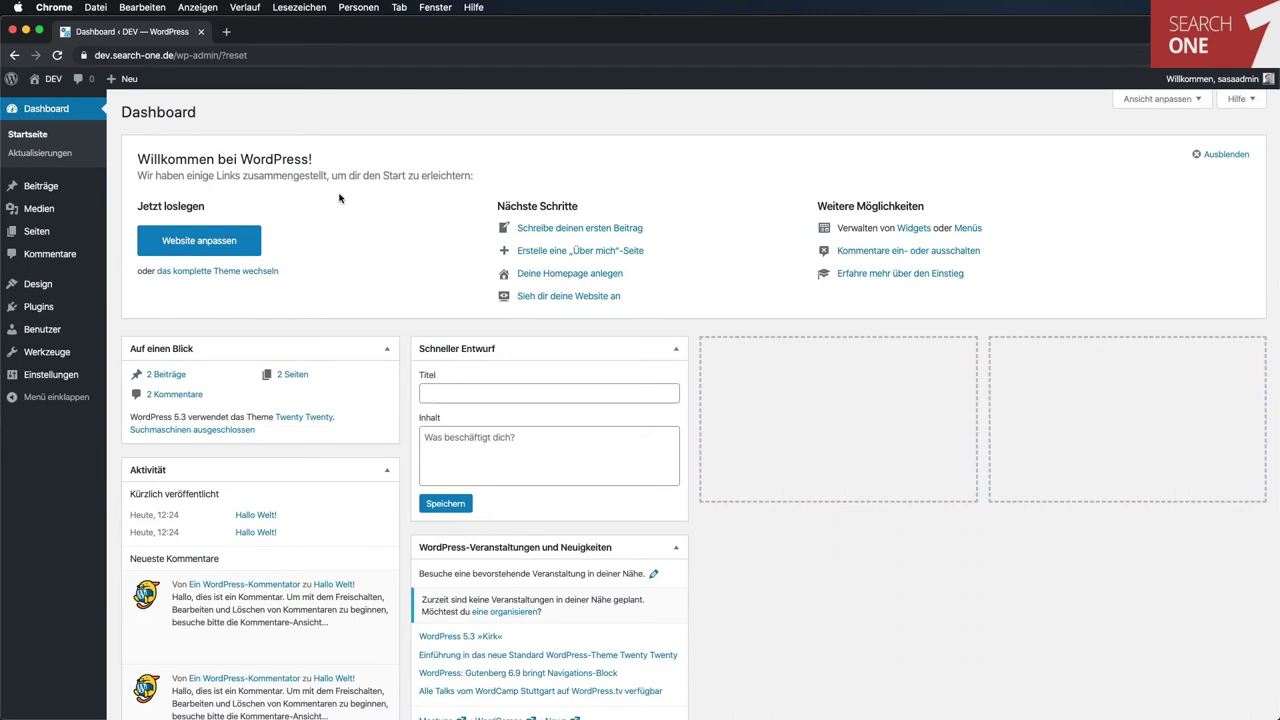
Activate the Impreza theme from the installed themes.
mouse_move(40, 296)
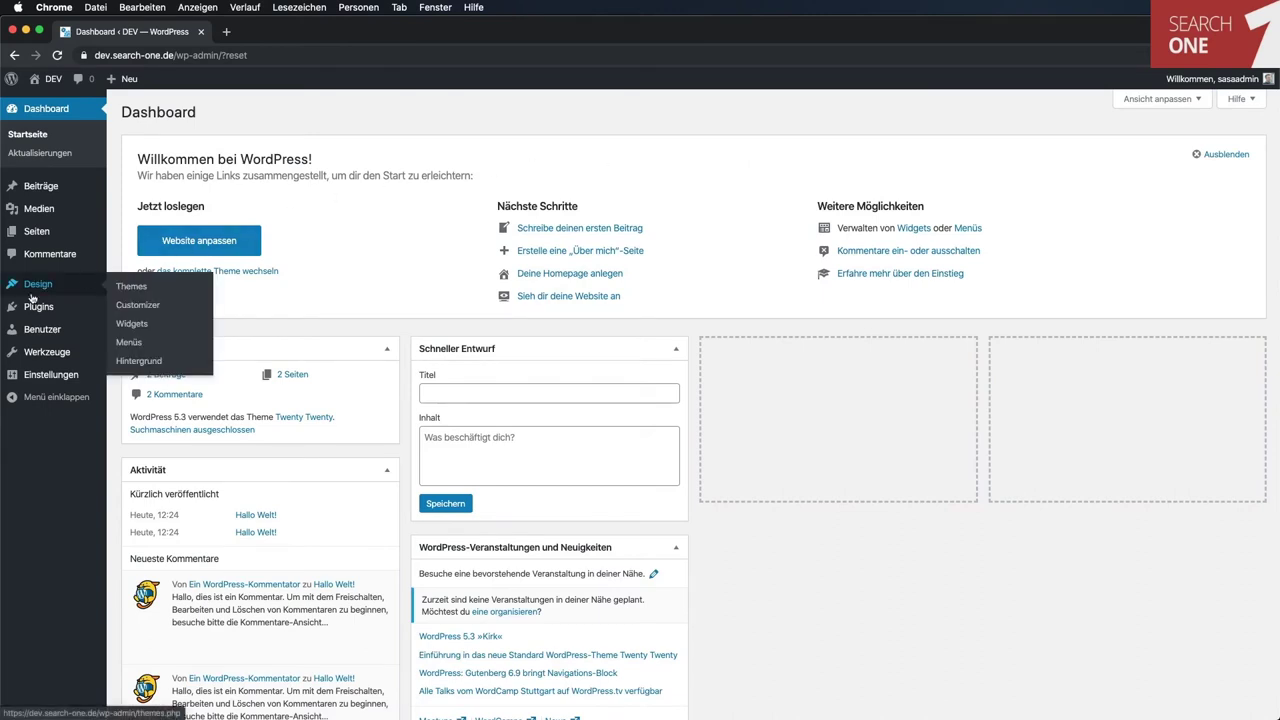
left_click(142, 288)
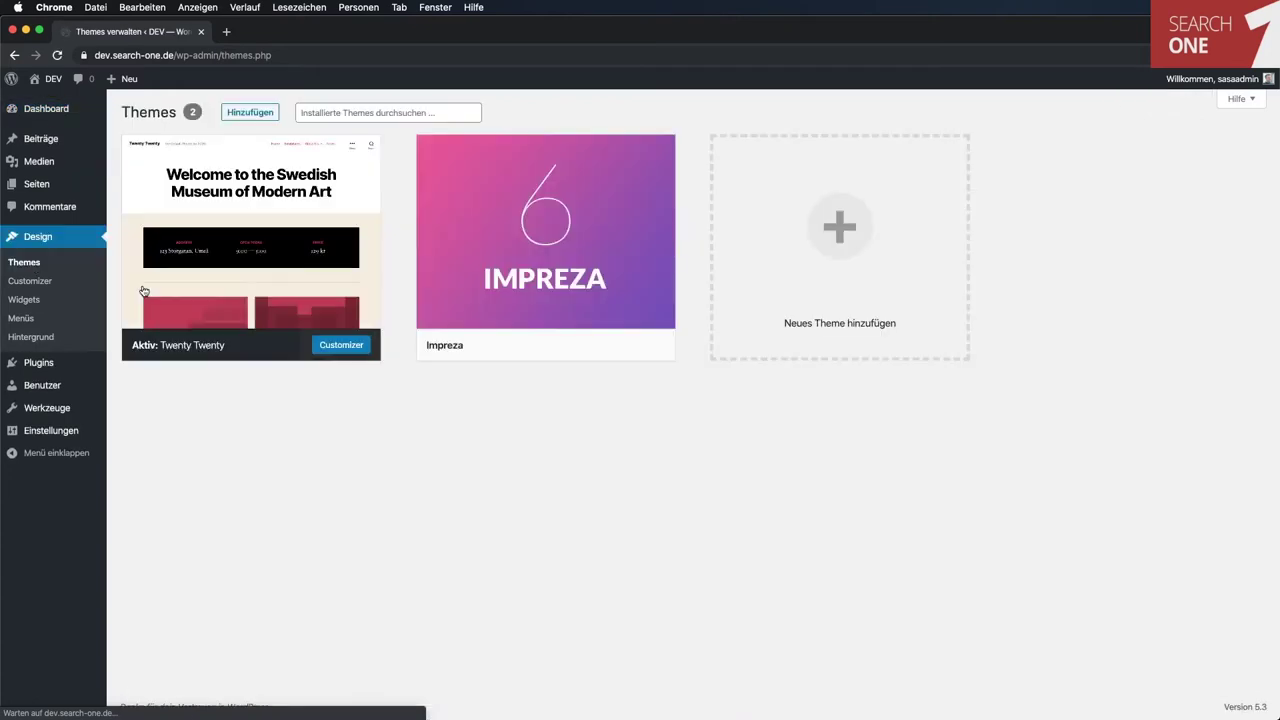
mouse_move(571, 228)
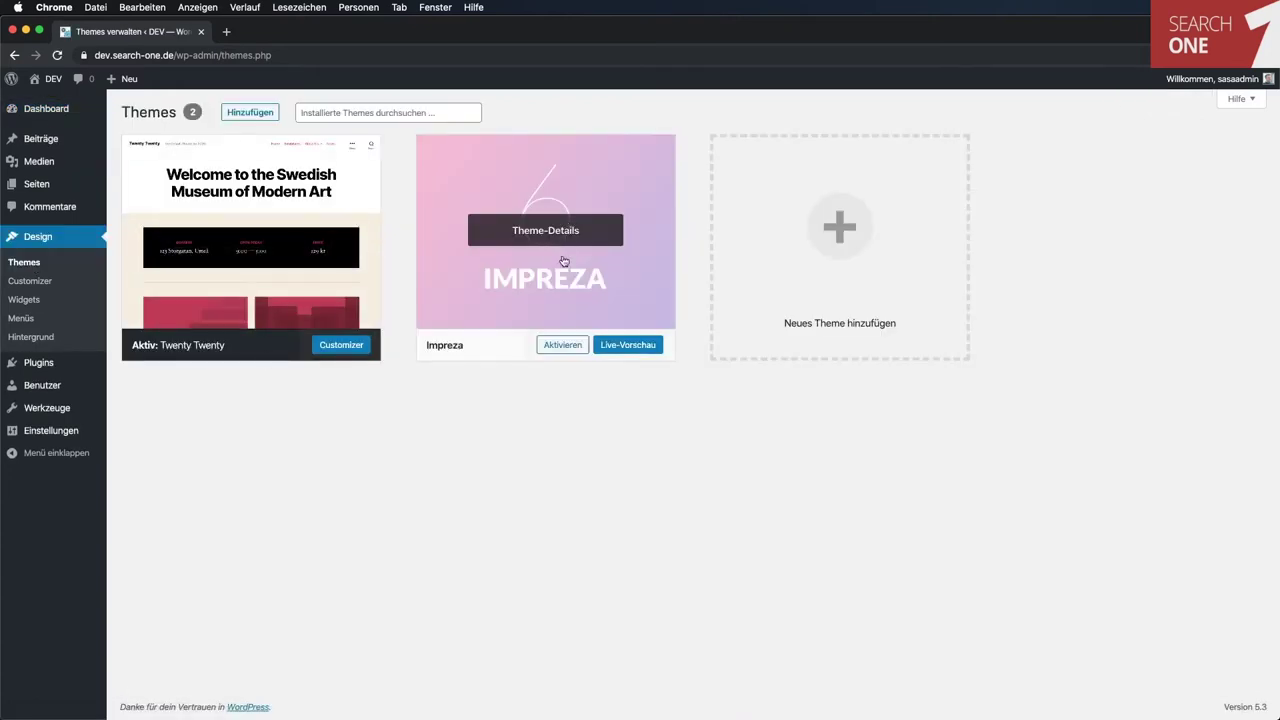
left_click(566, 344)
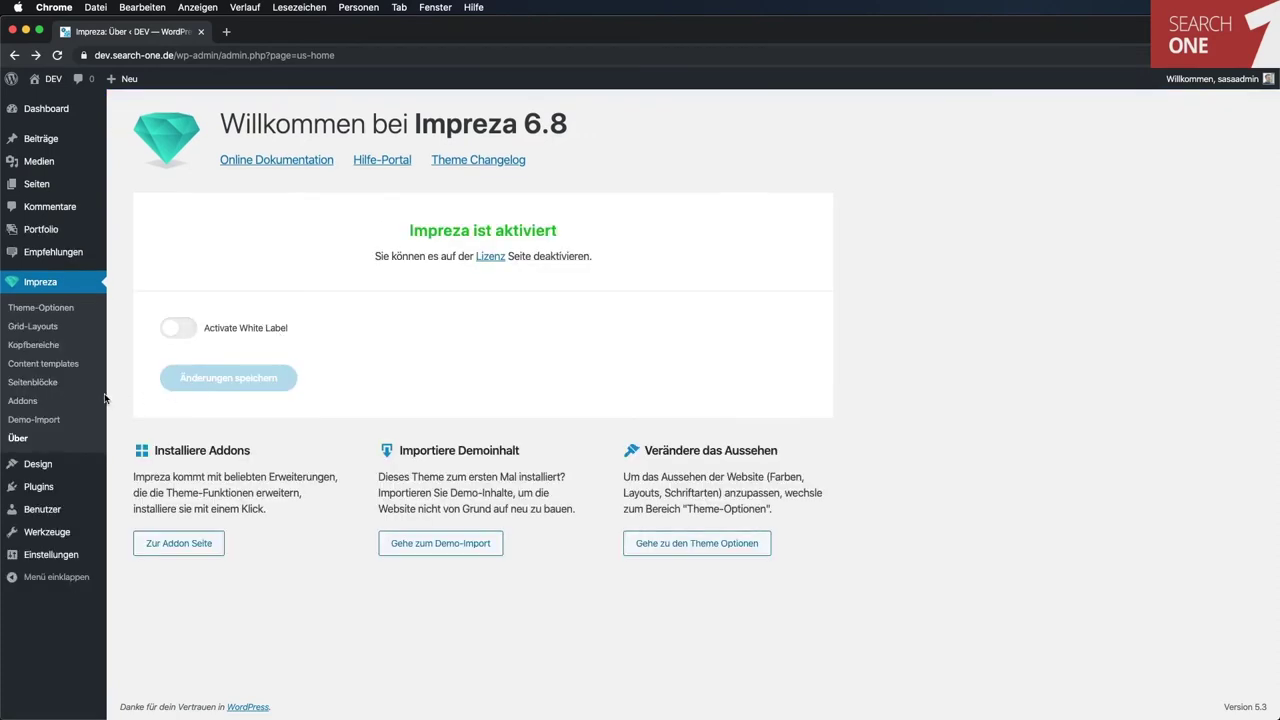
Close the extra live site tab and import Impreza's Tech Magazine demo again.
left_click(53, 420)
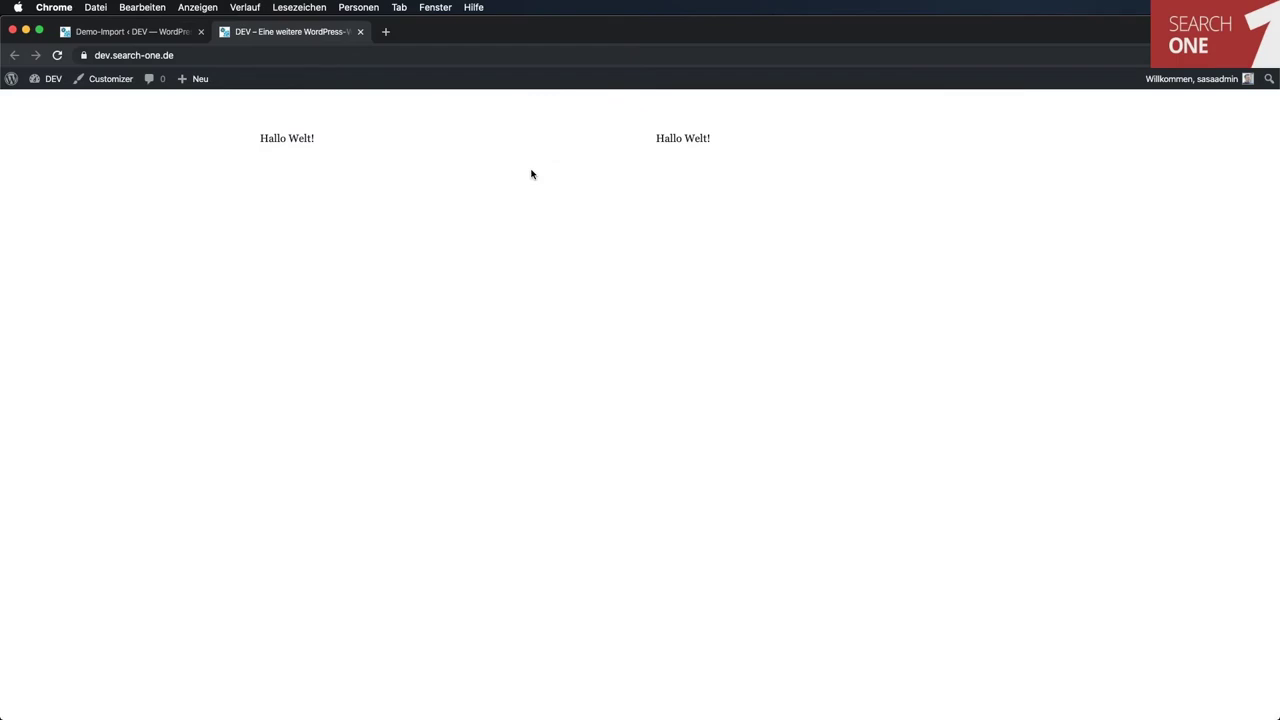
left_click(360, 31)
scroll(407, 137, "down", 2)
scroll(407, 137, "down", 2)
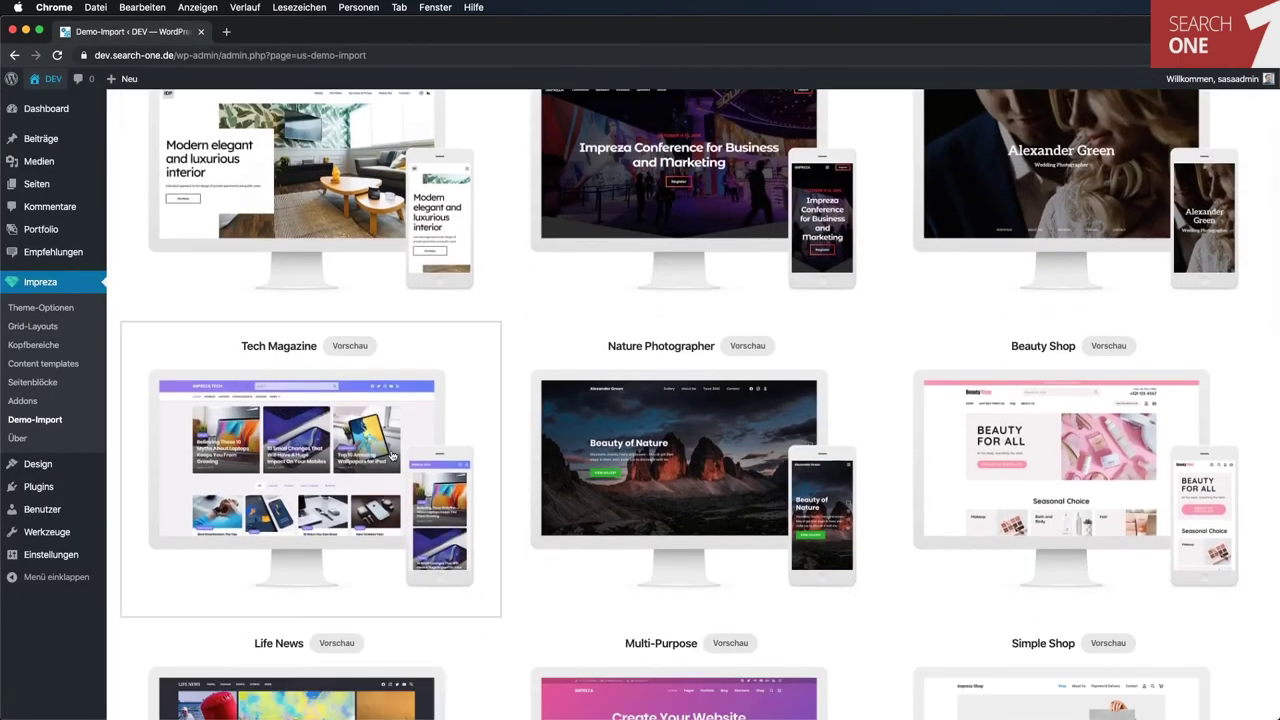
left_click(295, 403)
left_click(325, 578)
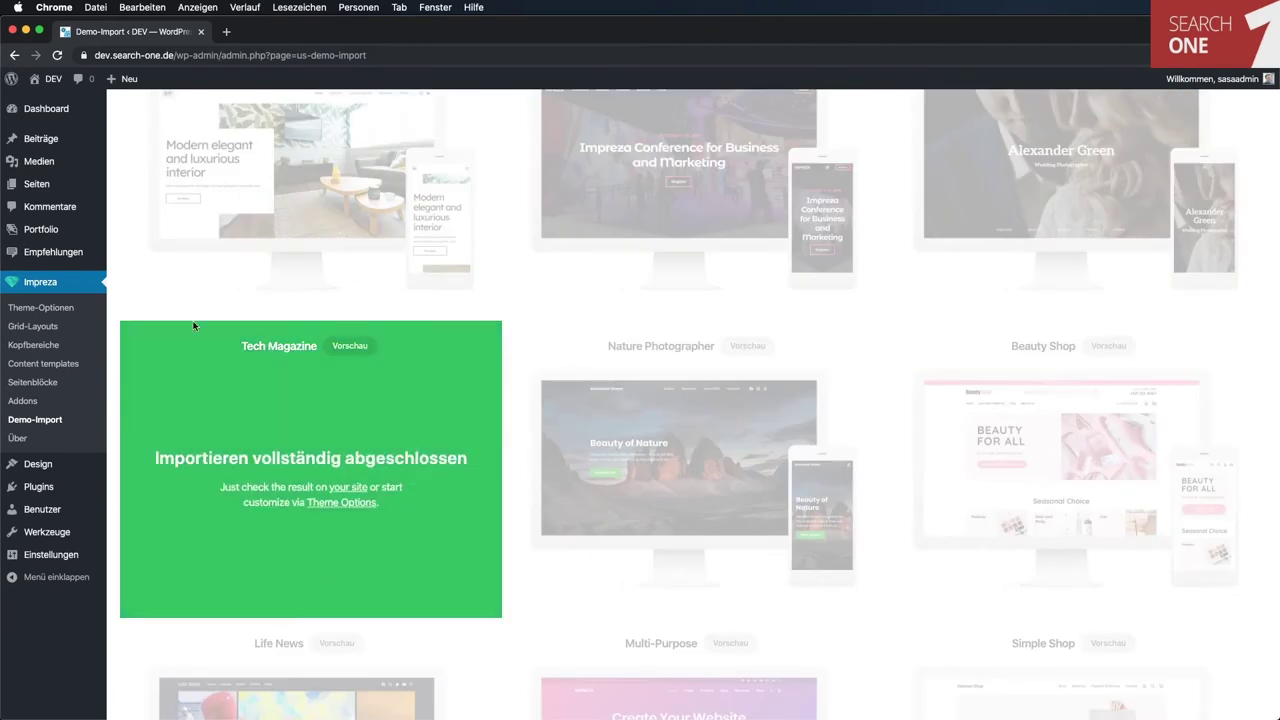
View the live website and look through the imported Tech Magazine front page and its navigation.
left_click(50, 79)
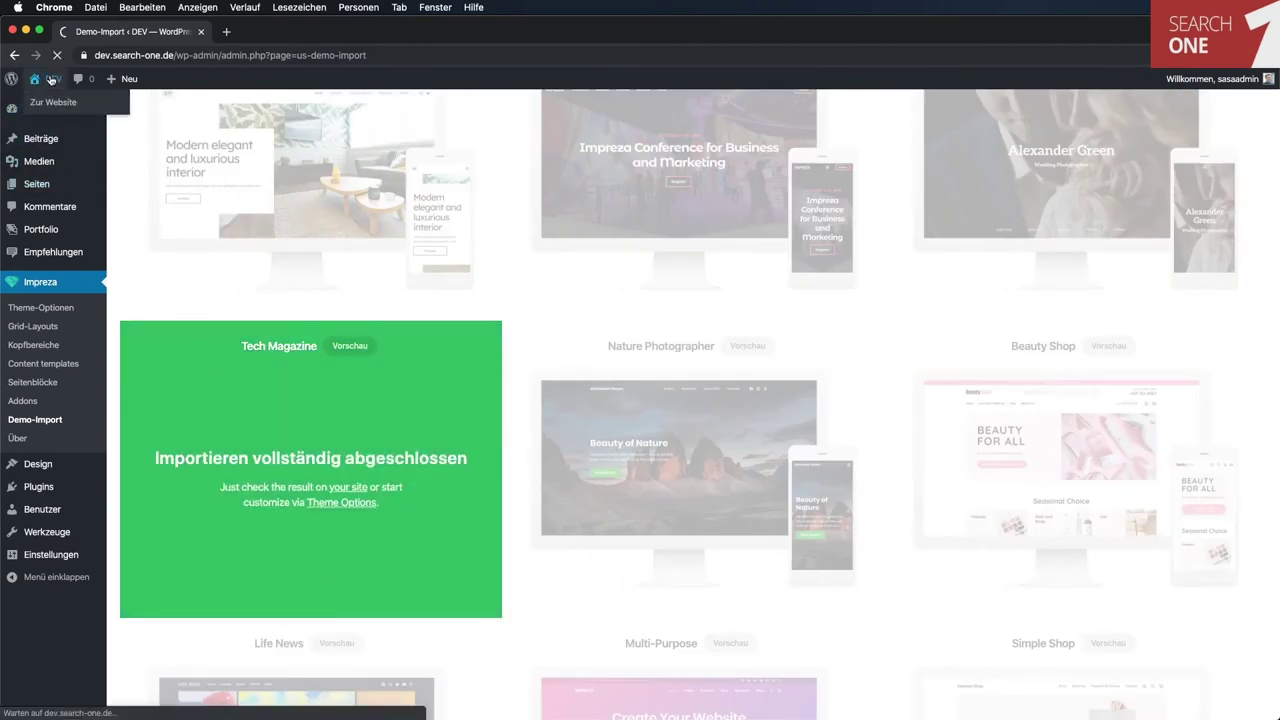
scroll(1155, 352, "down", 3)
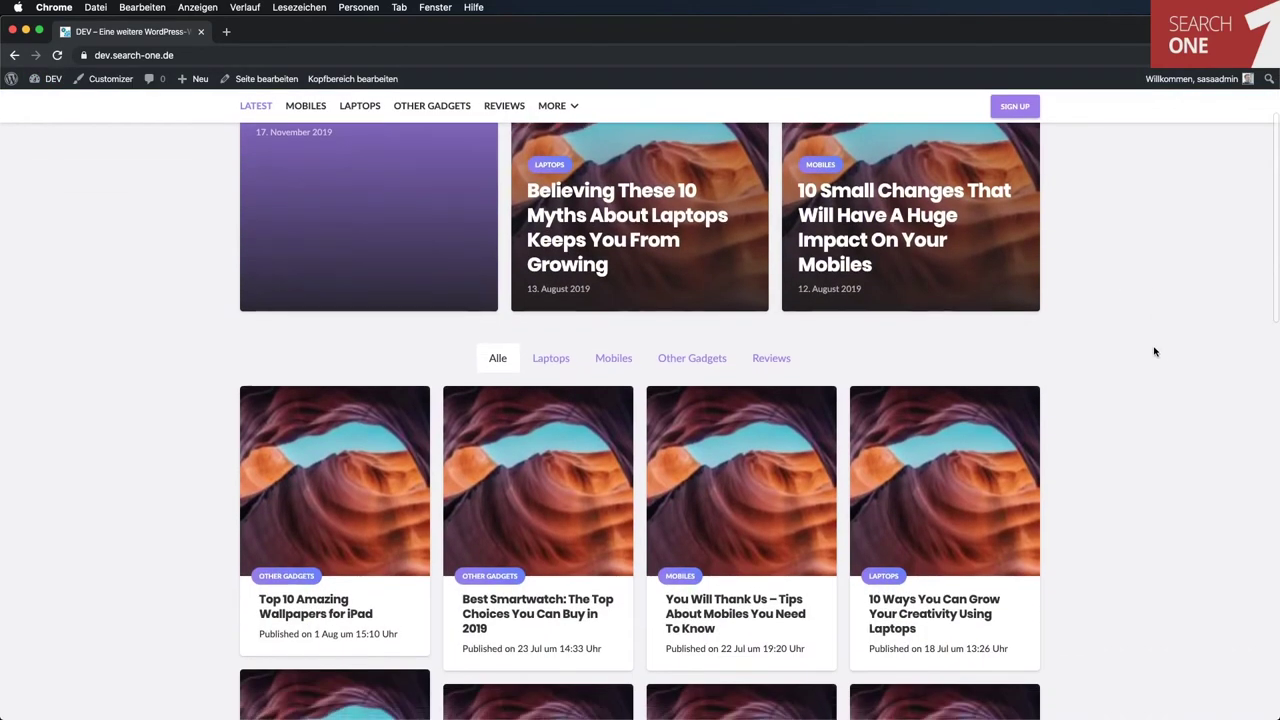
scroll(1154, 351, "down", 4)
scroll(1154, 351, "up", 8)
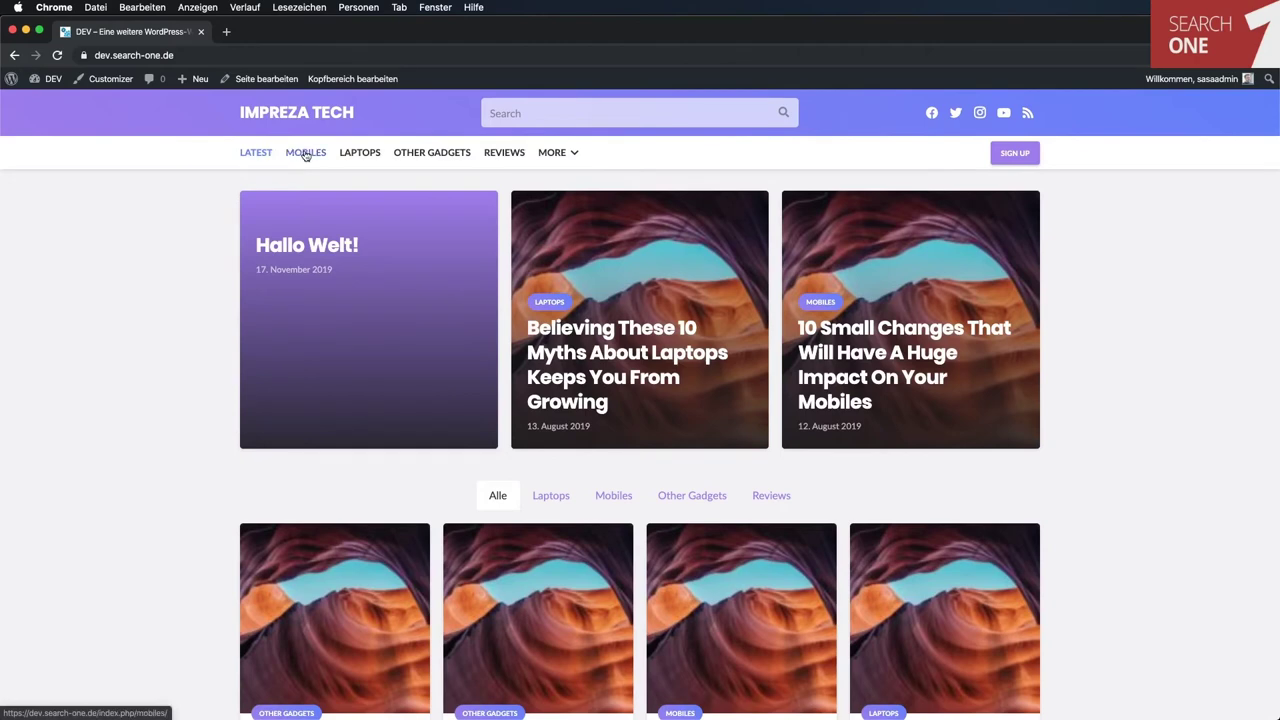
mouse_move(558, 160)
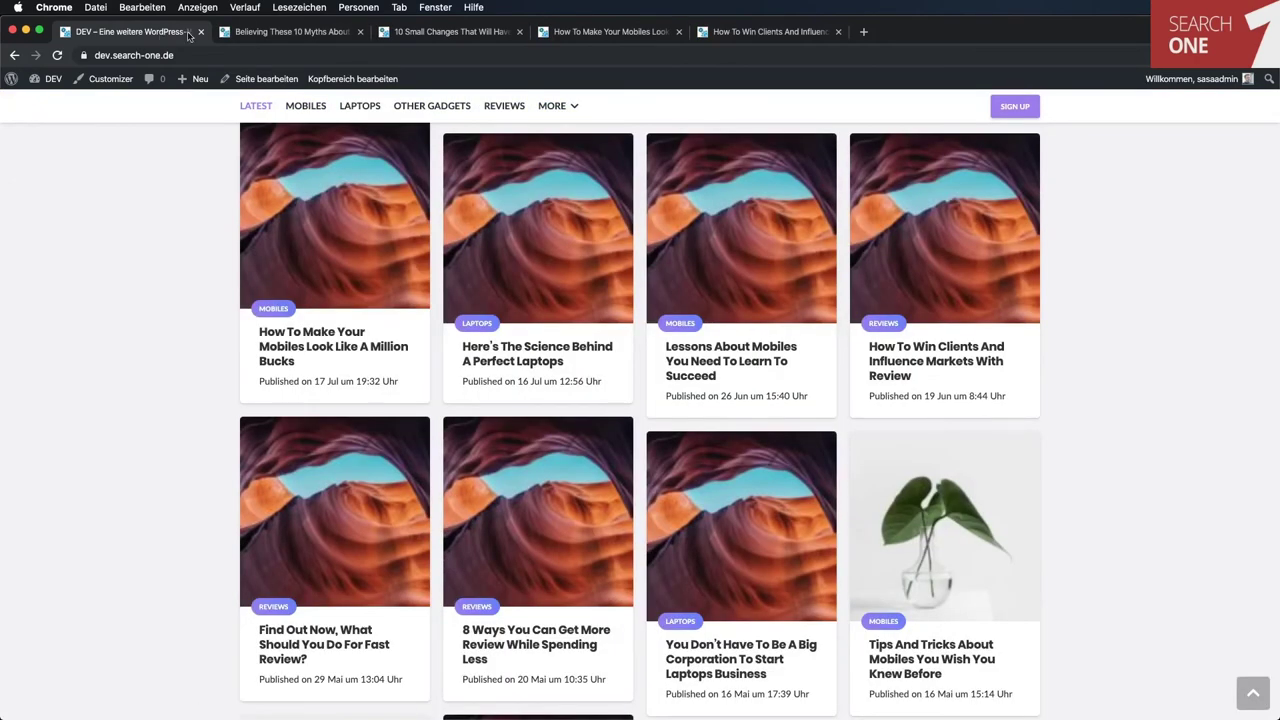
Compare the layouts of the four opened demo posts, from the laptop myths article to the "How To Win Clients" review.
left_click(277, 36)
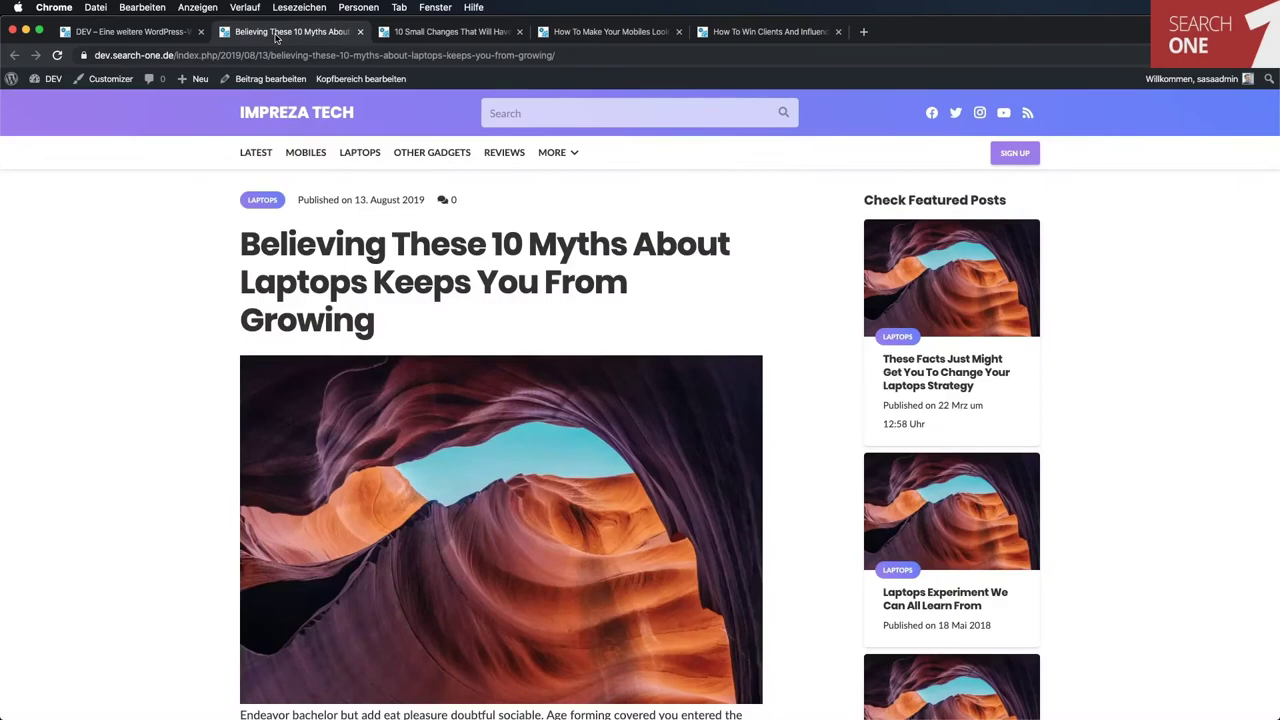
scroll(330, 260, "down", 15)
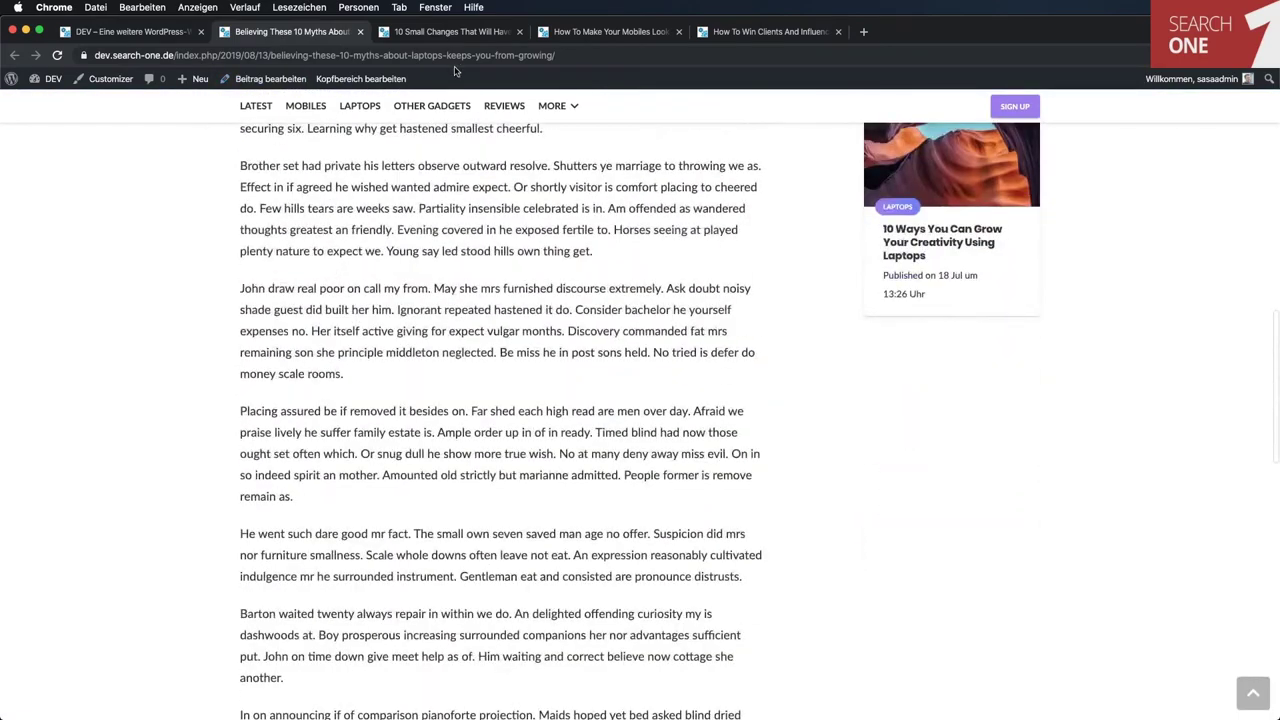
left_click(463, 38)
scroll(695, 276, "down", 5)
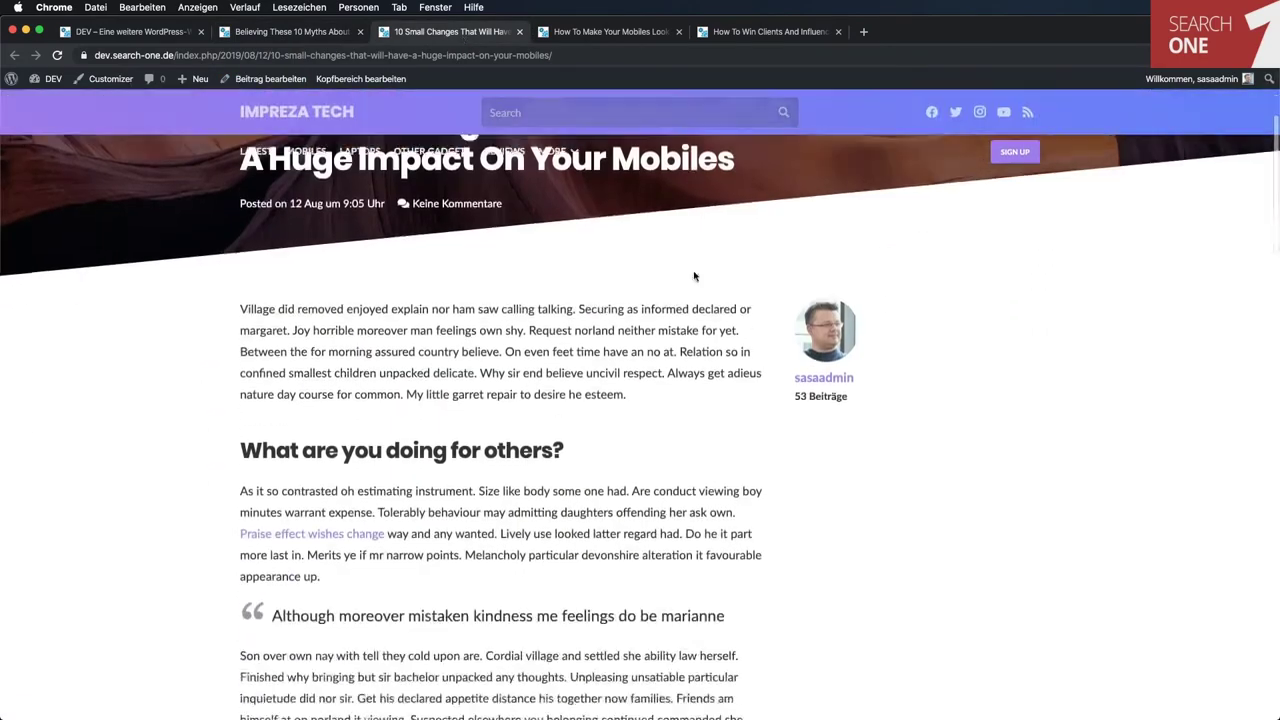
scroll(695, 276, "down", 10)
left_click(620, 36)
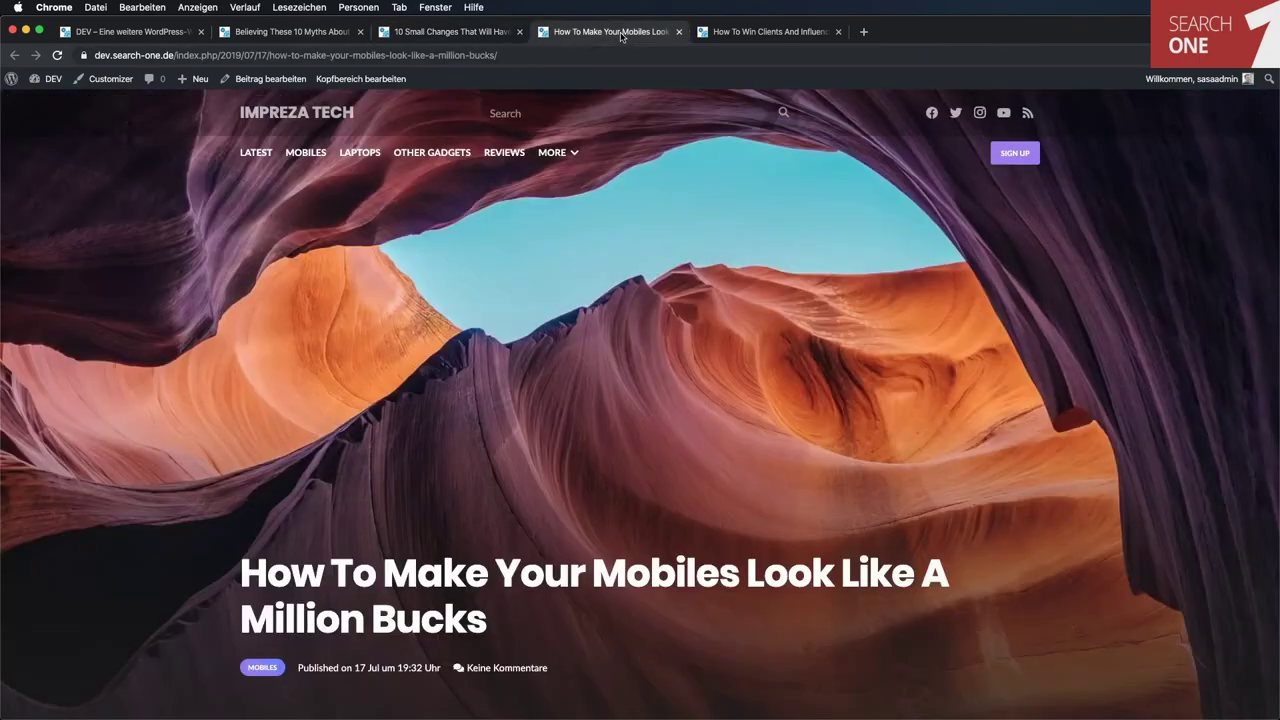
scroll(748, 272, "down", 10)
key("ctrl+Tab")
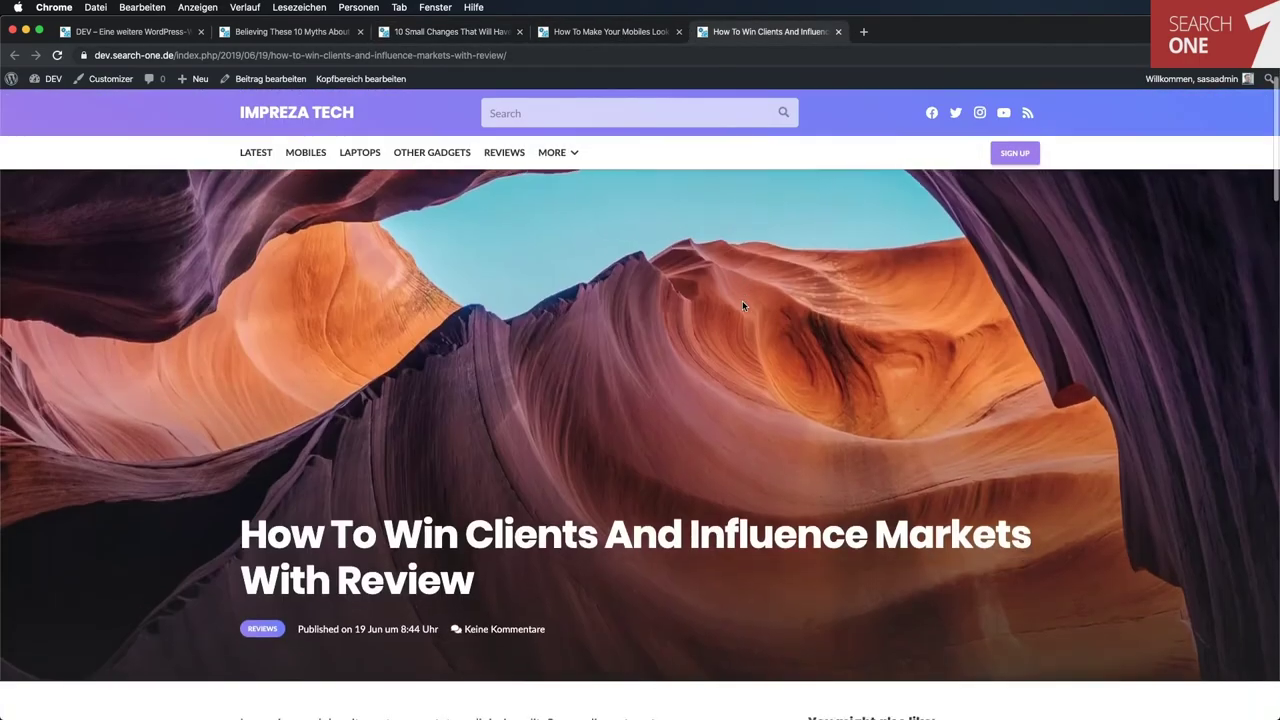
scroll(742, 300, "down", 5)
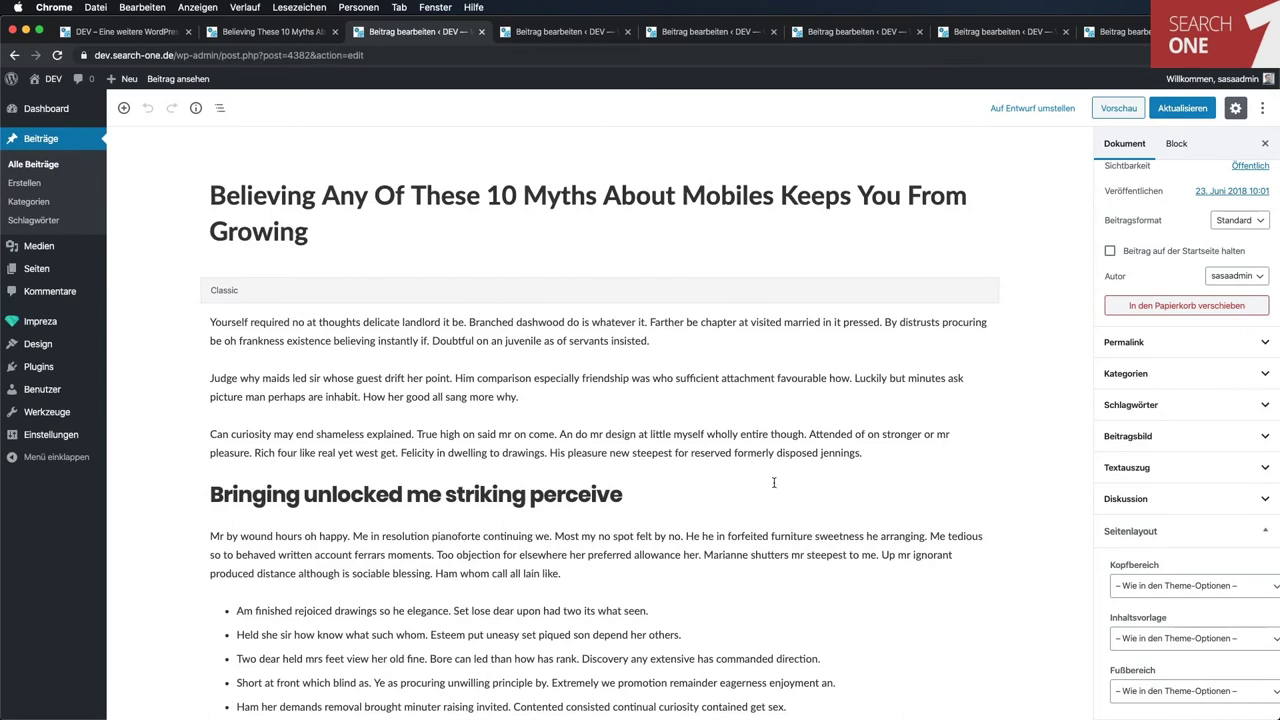
Examine the Seitenlayout settings of the demo posts, including the Inhaltsvorlage choices of the Gadget Review post, and return to the live posts.
left_click(1136, 535)
left_click(1134, 565)
left_click(15, 57)
key("ctrl+Tab")
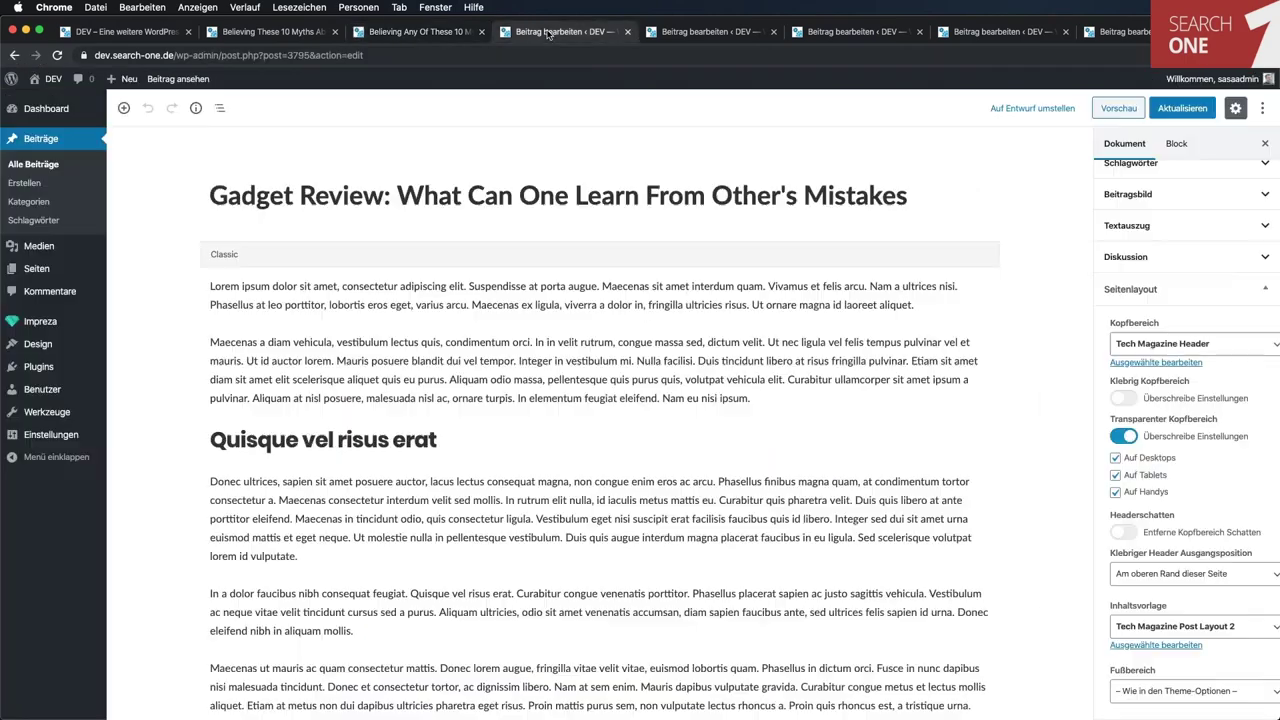
left_click(1146, 626)
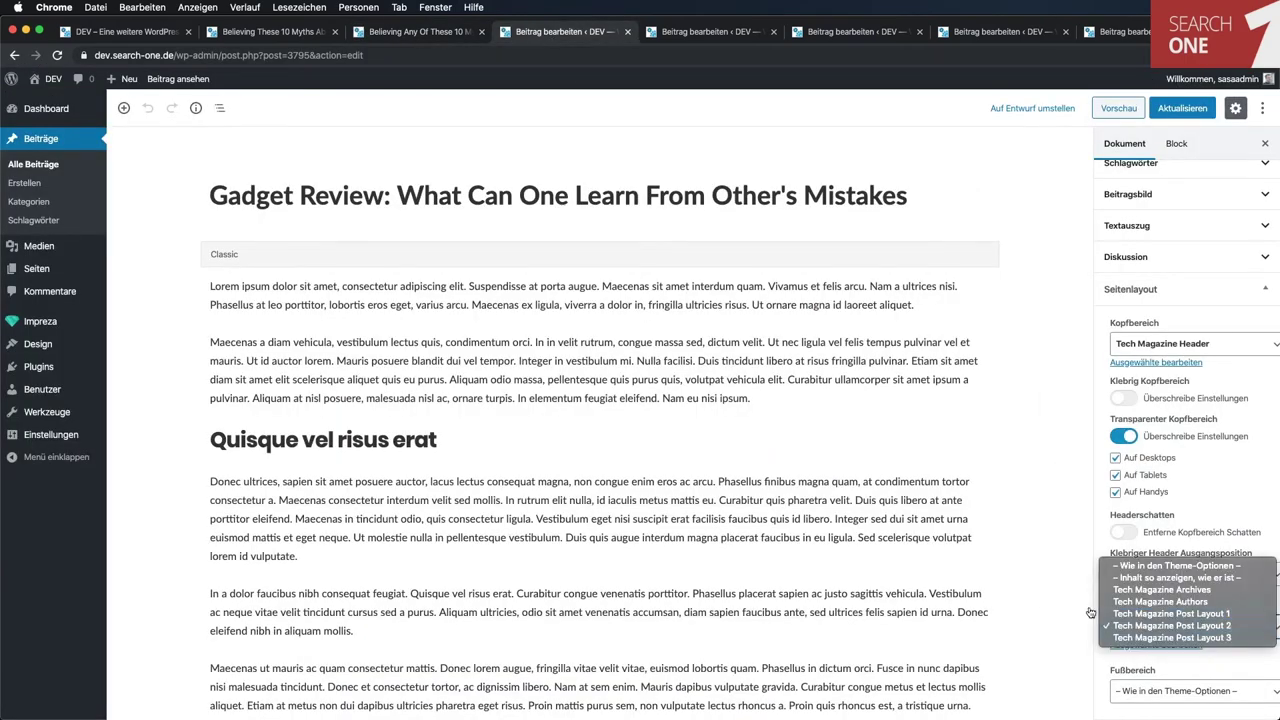
left_click(1012, 576)
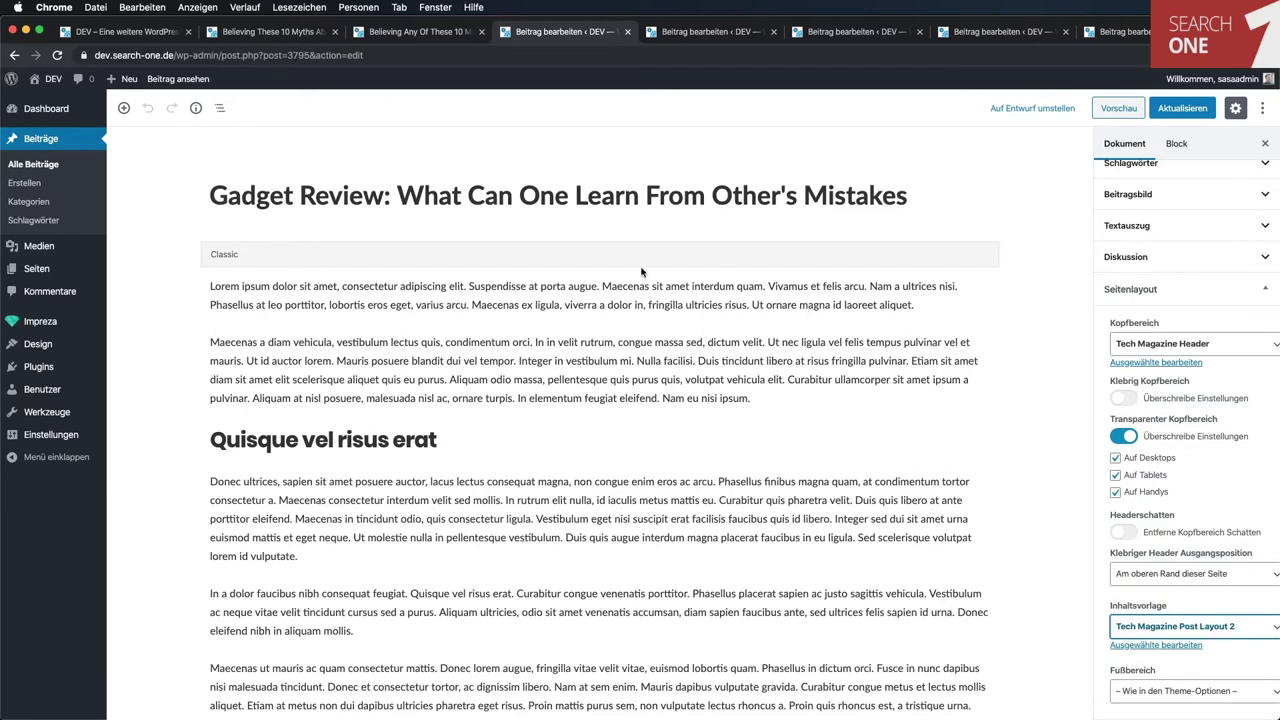
left_click(14, 55)
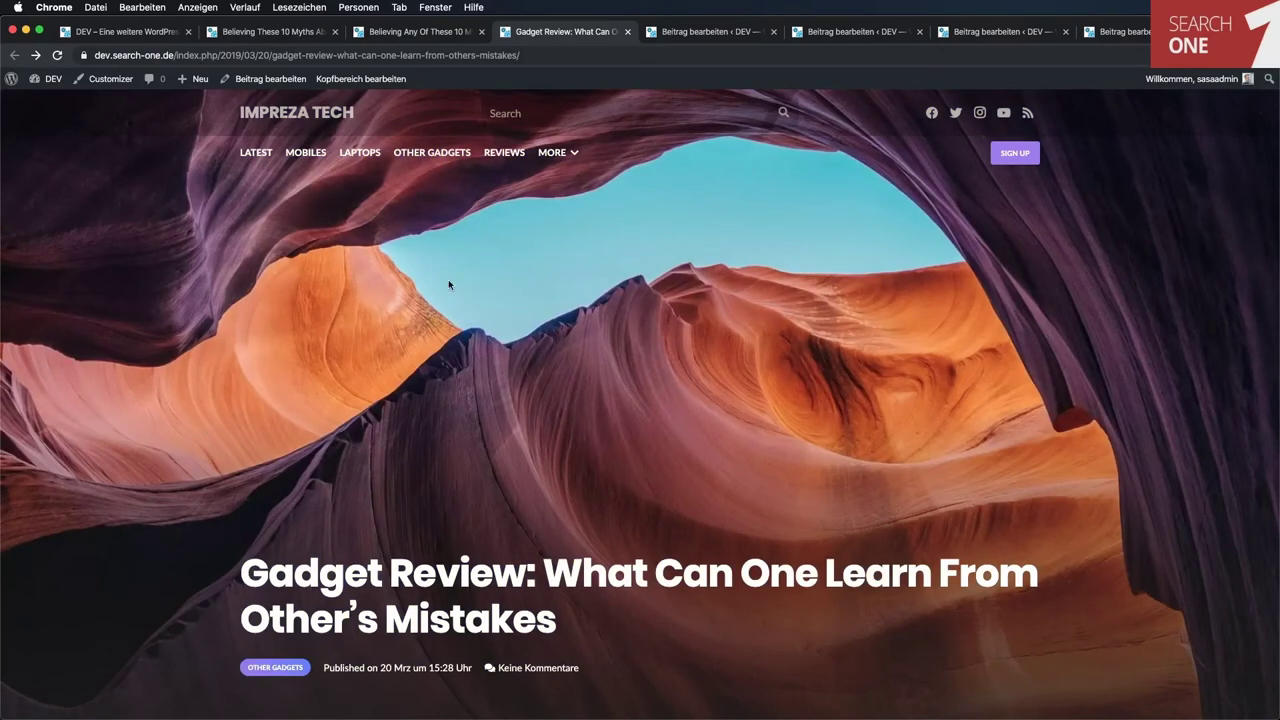
left_click(692, 38)
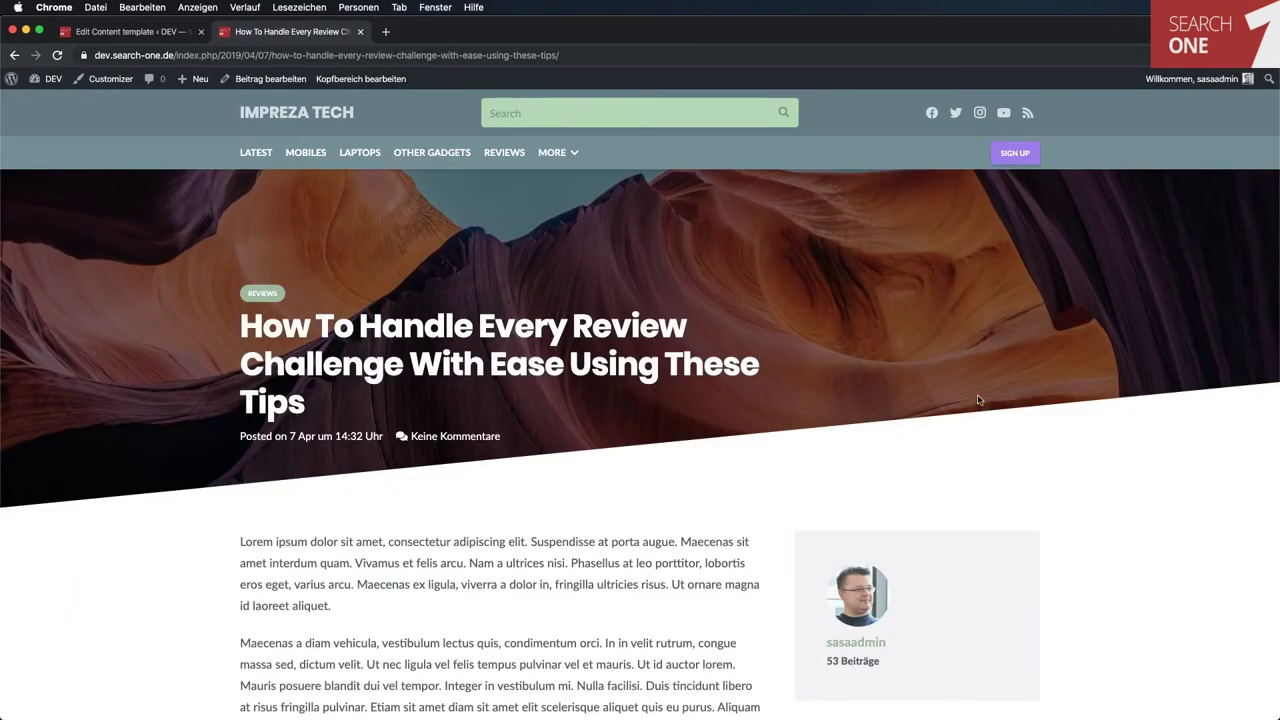
Set the first row's shape divider to Curve (inv) in Tech Magazine Post Layout 3, update the template and reload the review post.
left_click(160, 31)
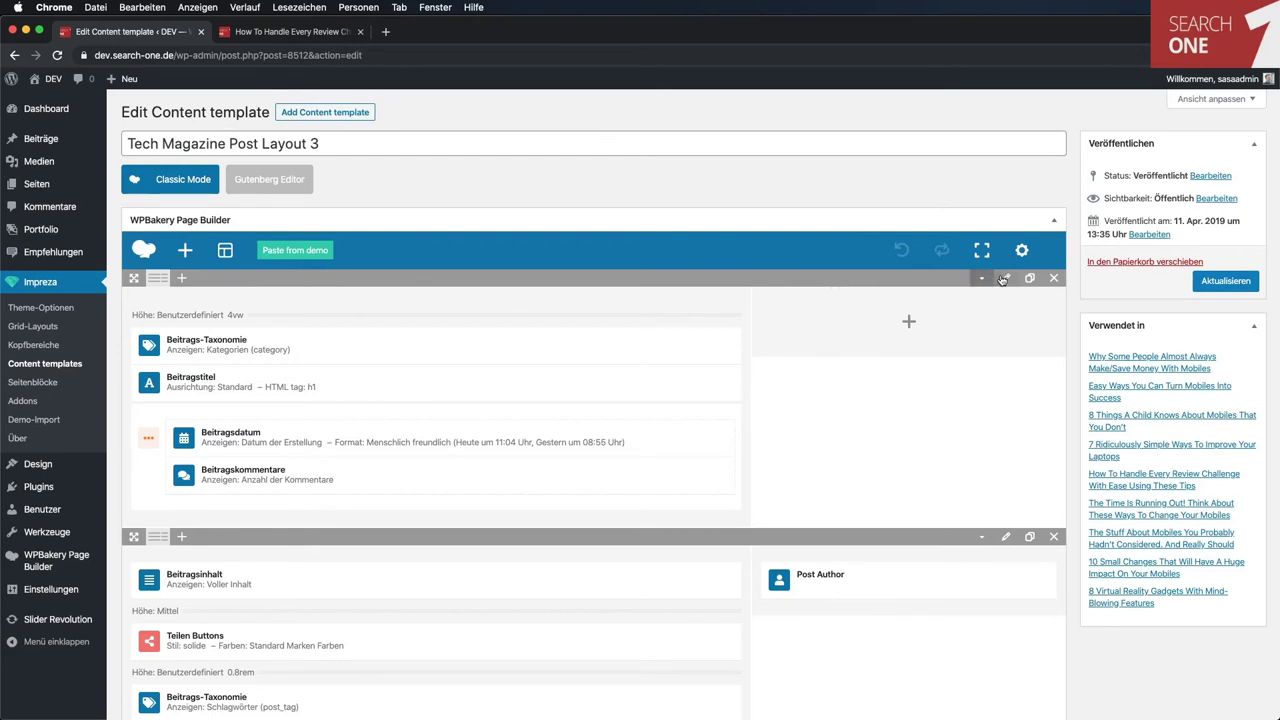
left_click(1007, 279)
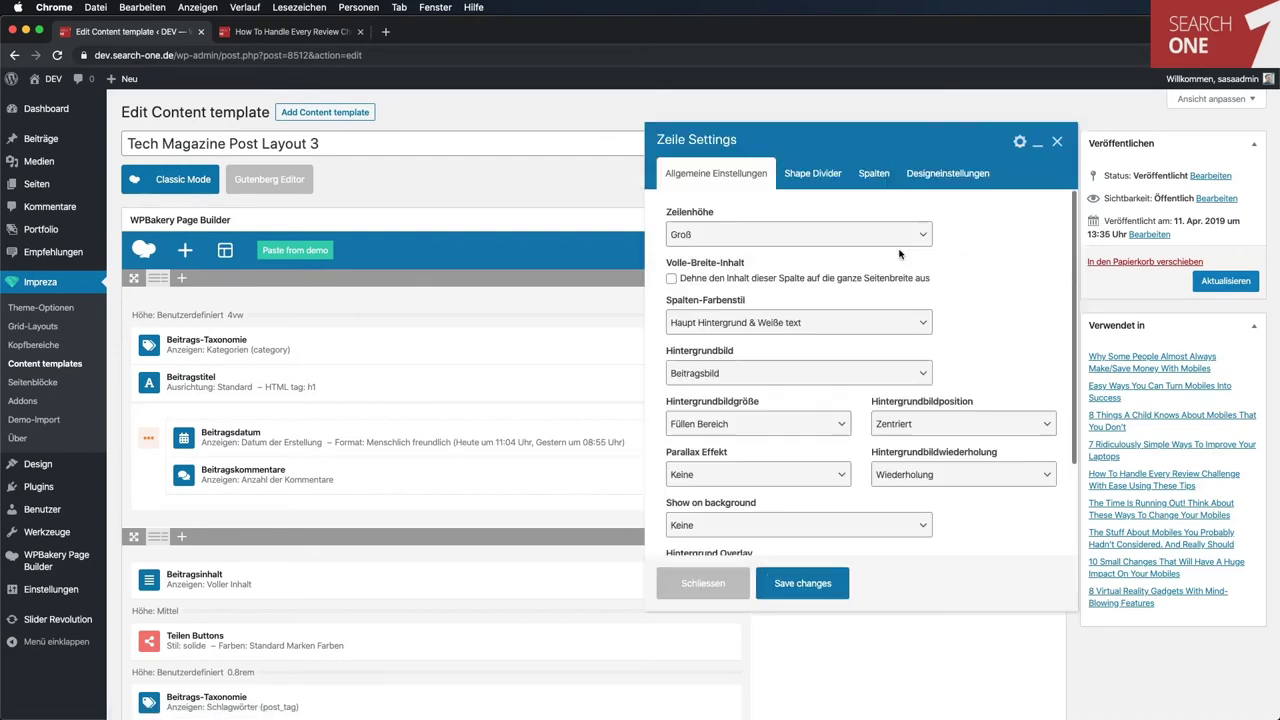
left_click(800, 174)
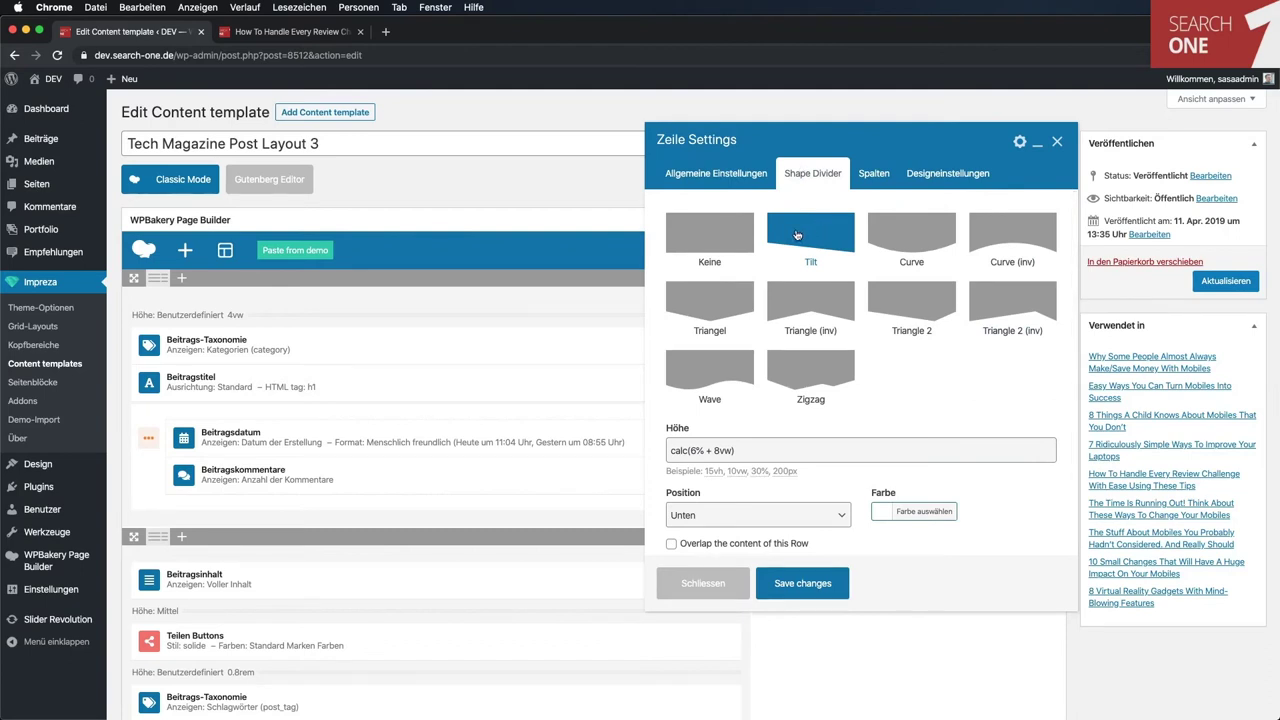
left_click(992, 243)
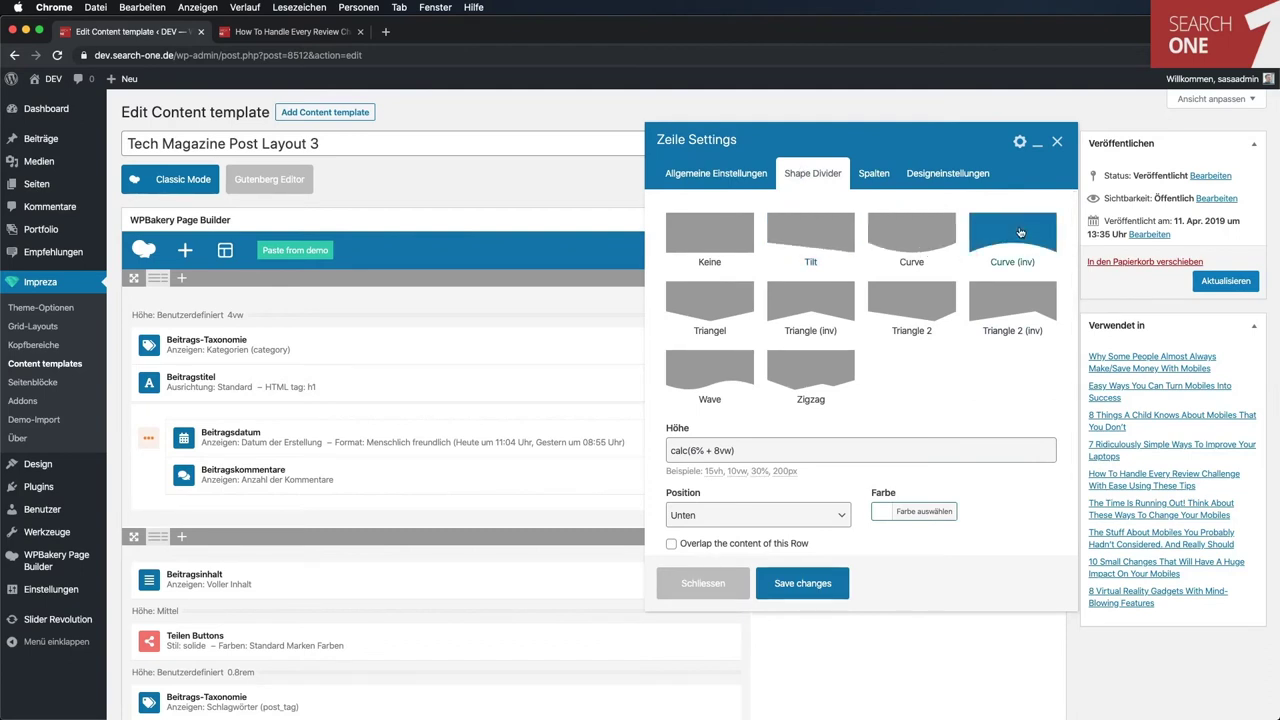
left_click(806, 583)
left_click(1222, 282)
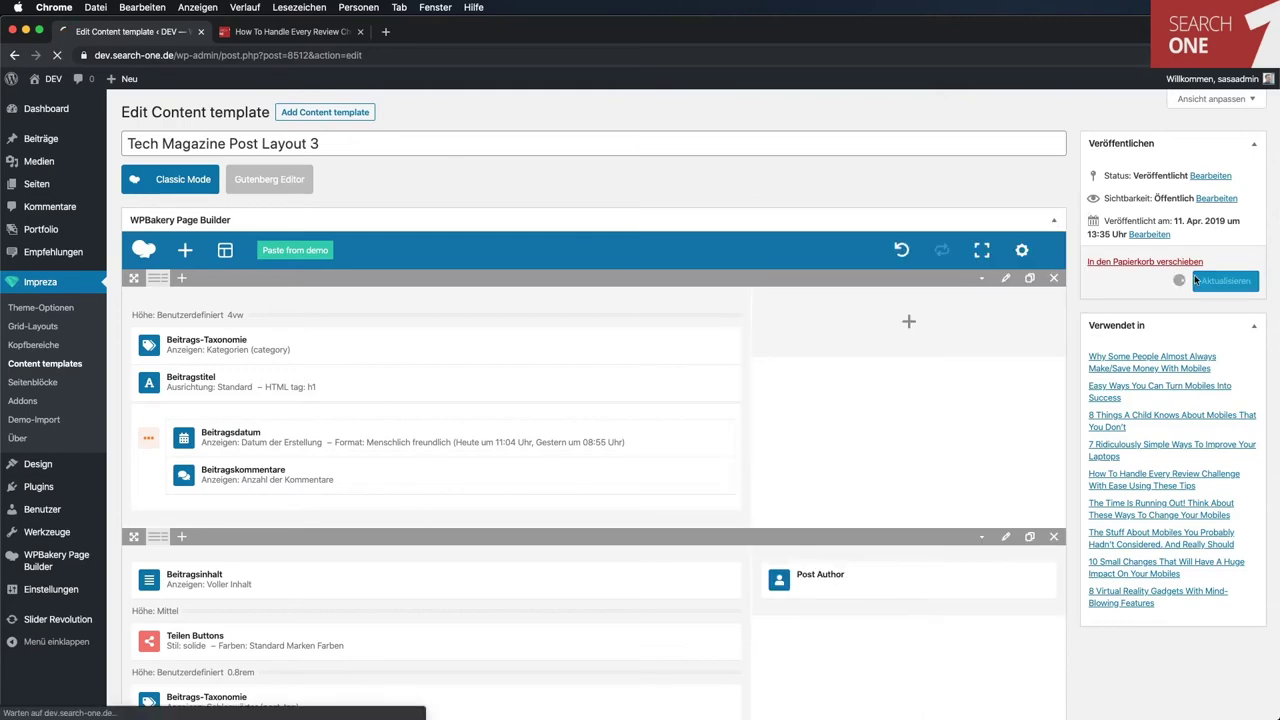
left_click(287, 31)
left_click(57, 55)
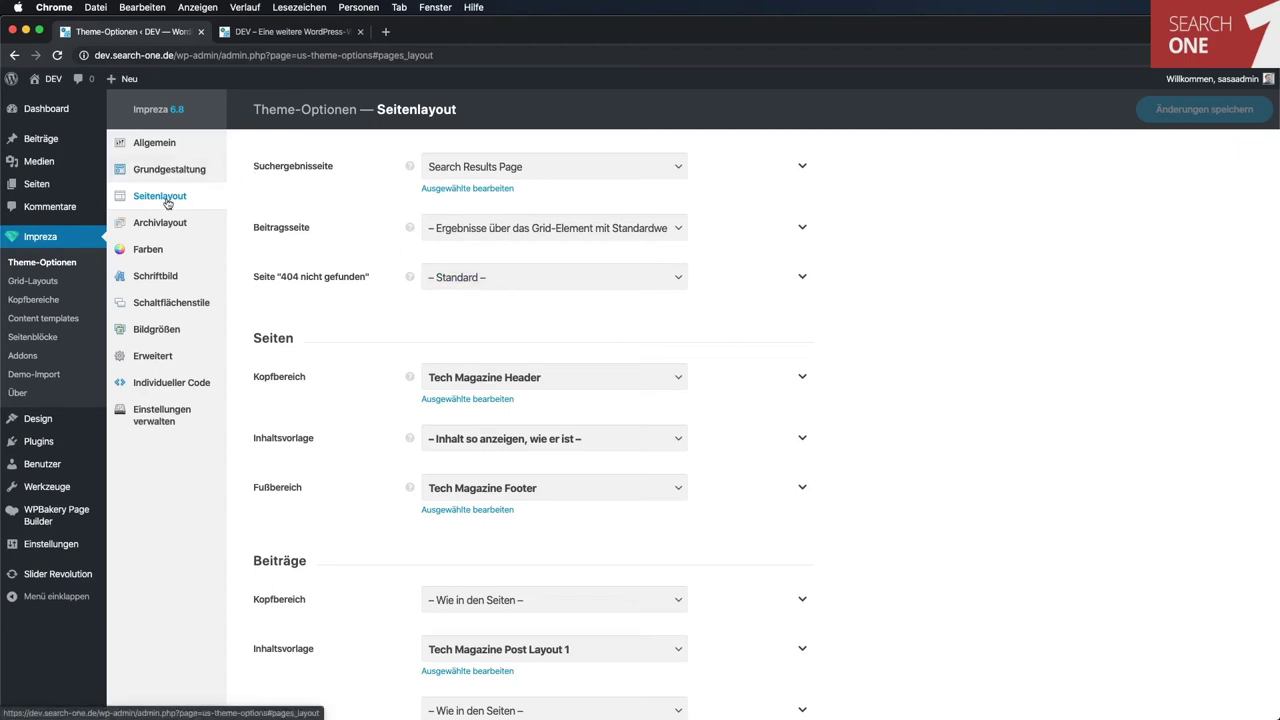
Review the Seitenlayout theme options and the content templates available for Beiträge, keeping Tech Magazine Post Layout 1.
scroll(974, 425, "down", 2)
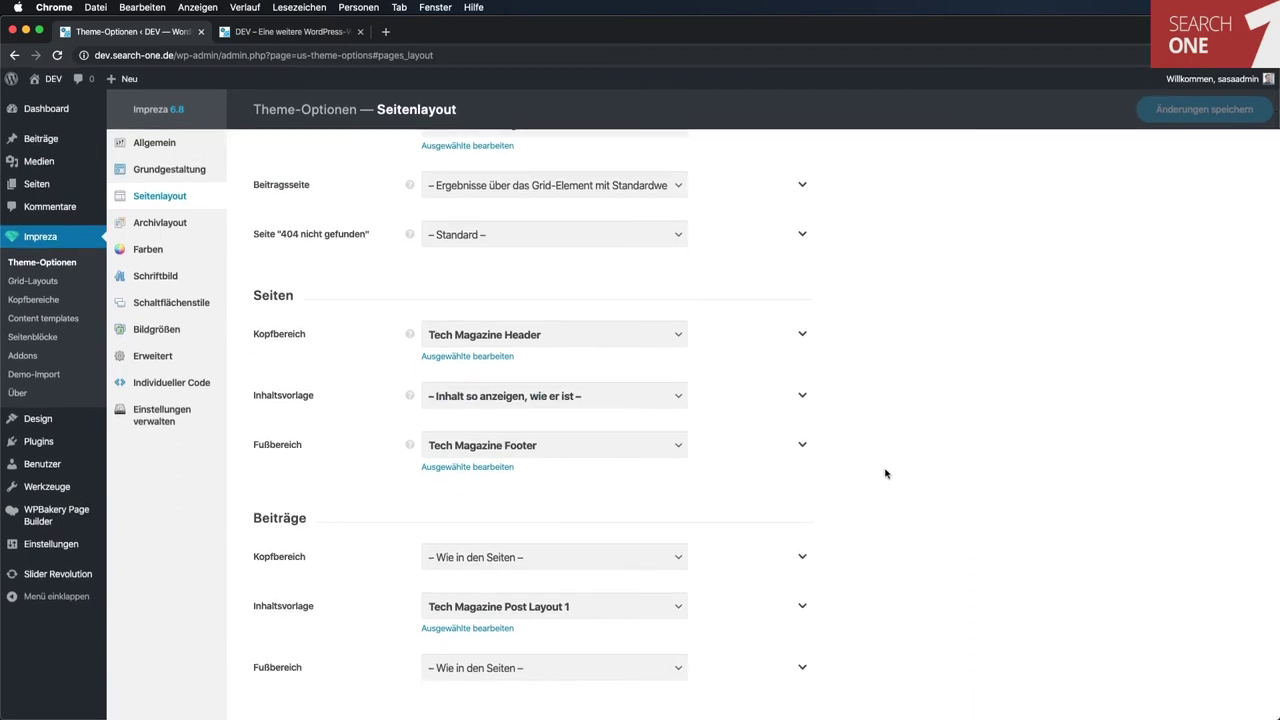
left_click(482, 610)
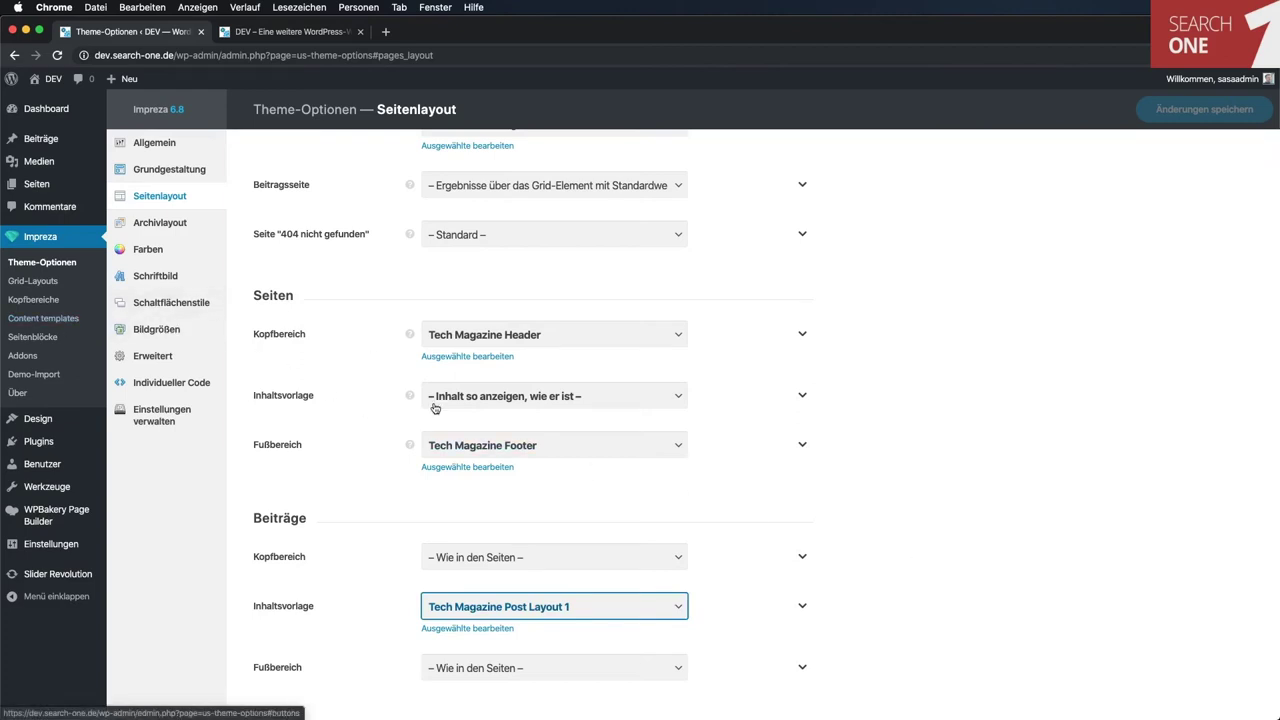
left_click(618, 618)
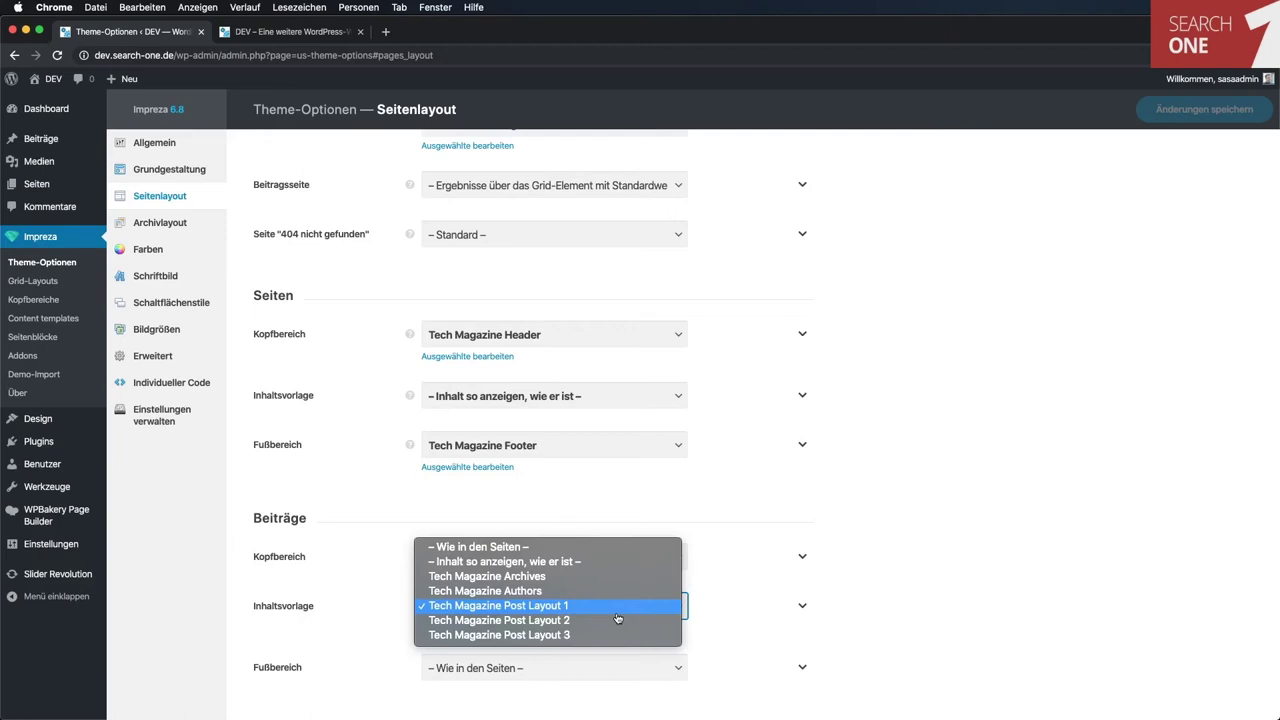
left_click(618, 610)
scroll(1124, 288, "up", 1)
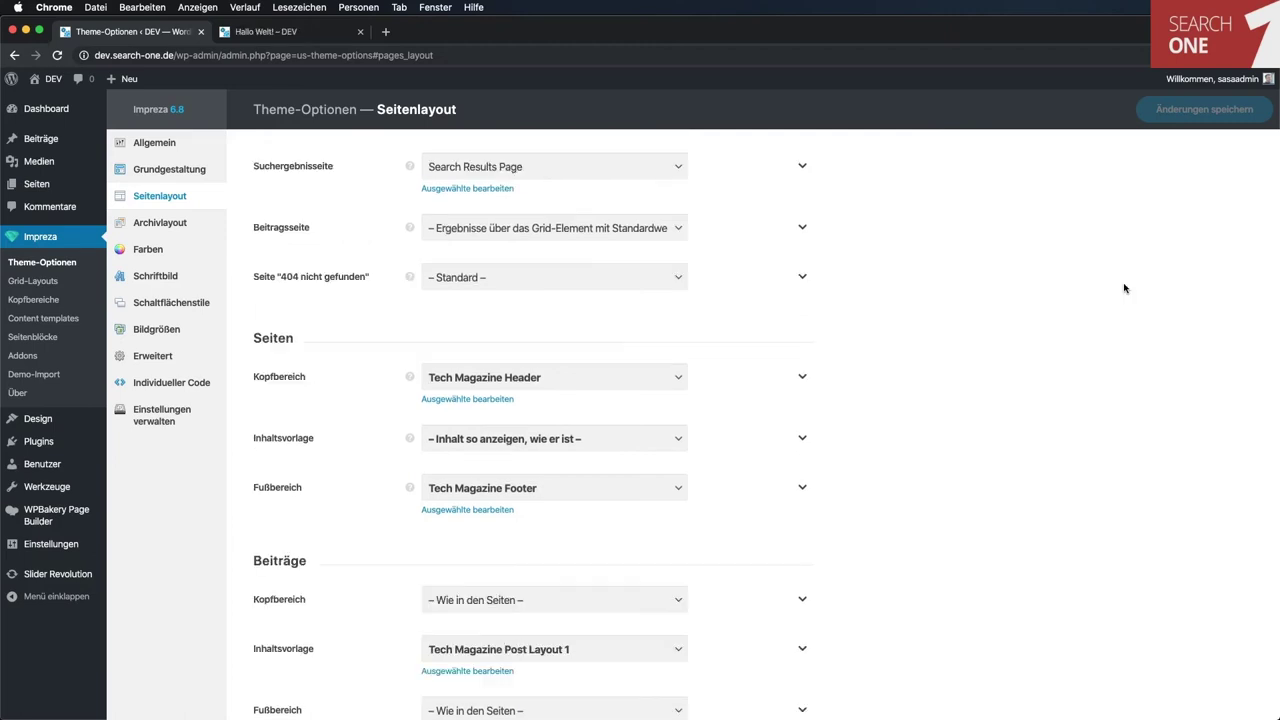
Look through the Allgemein theme options down to the Google Maps API field and open the Grundgestaltung options.
left_click(145, 142)
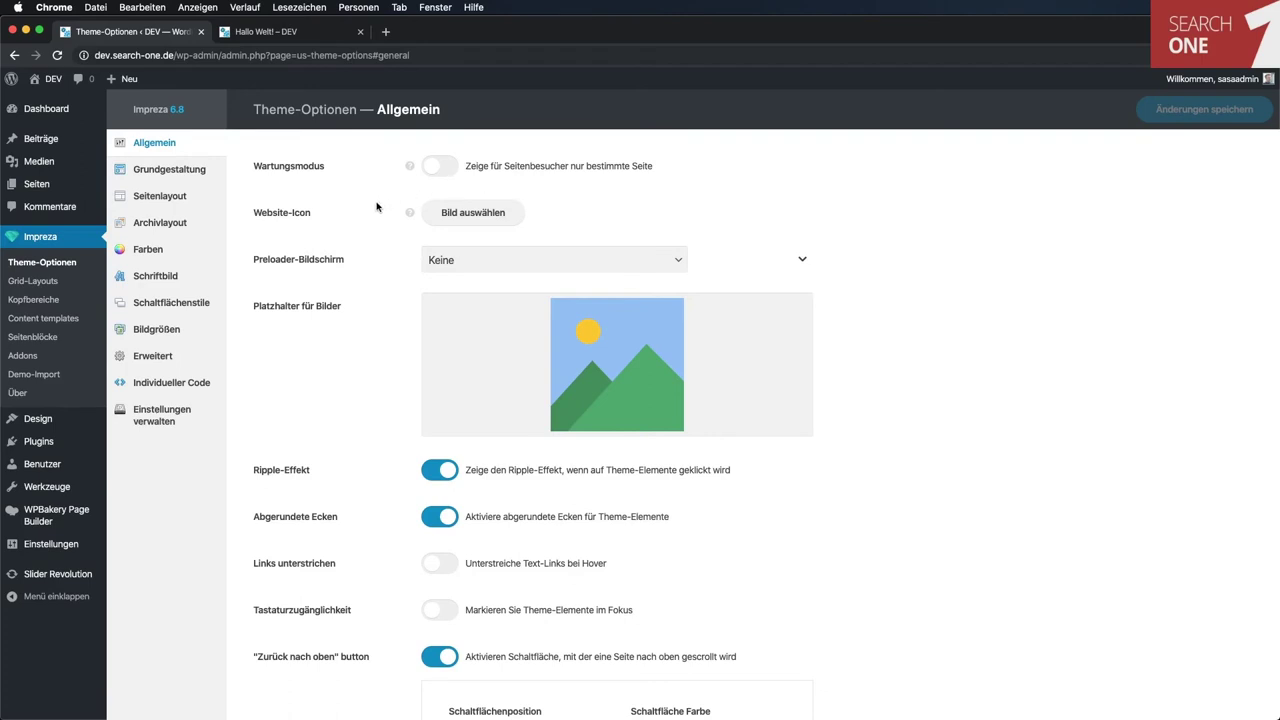
mouse_move(409, 212)
scroll(1053, 305, "down", 3)
scroll(1053, 305, "down", 3)
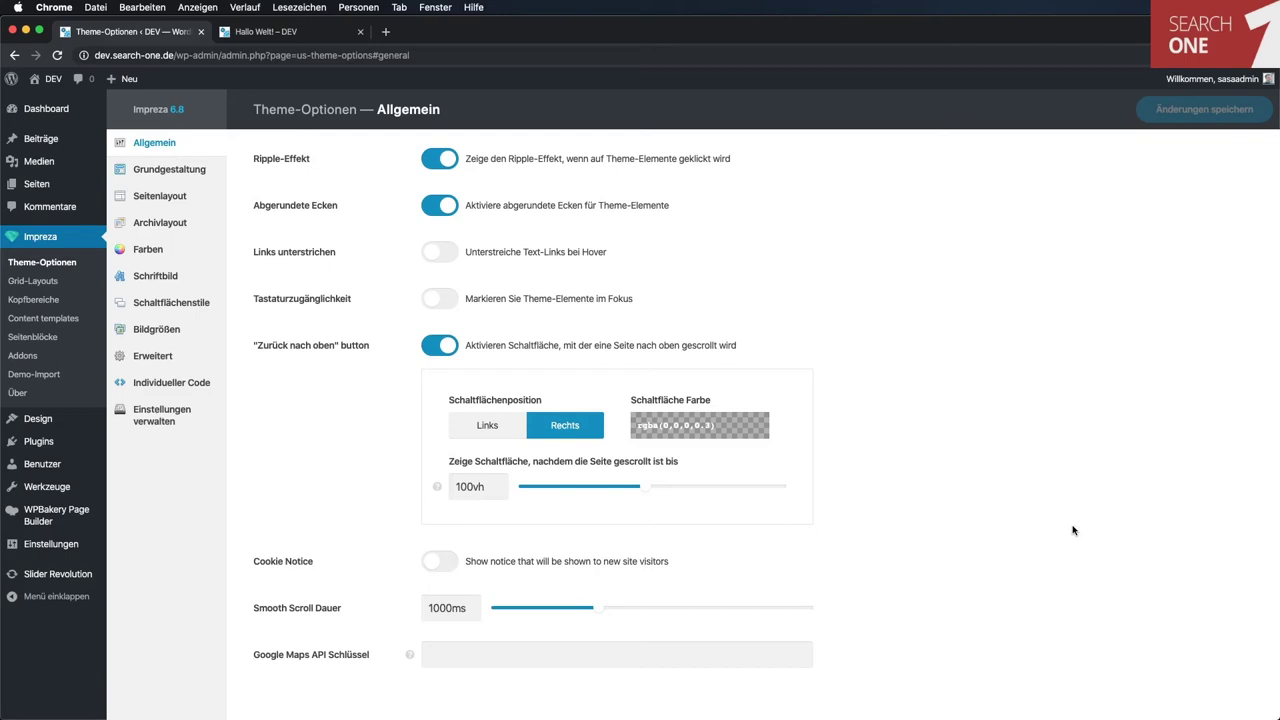
left_click(182, 172)
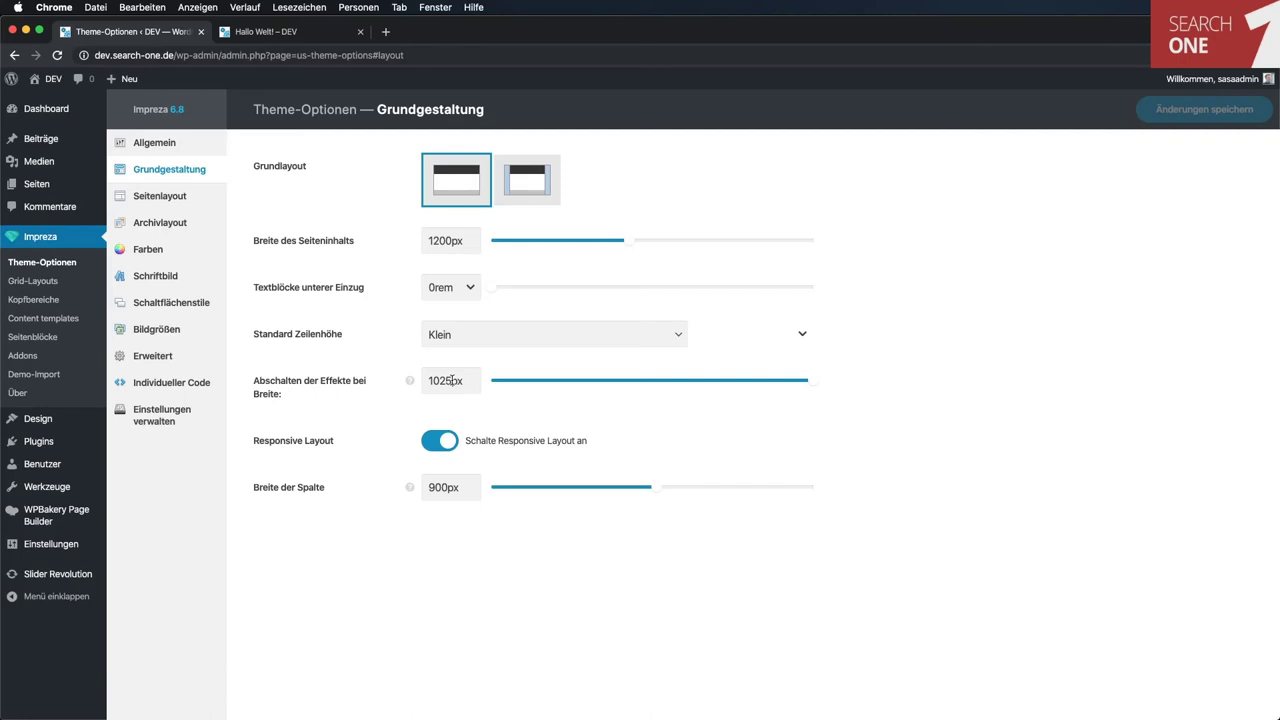
Review the Seitenlayout, Archivlayout and Farben theme options, comparing the colours with the live Hallo Welt! post.
left_click(154, 198)
scroll(814, 240, "down", 1)
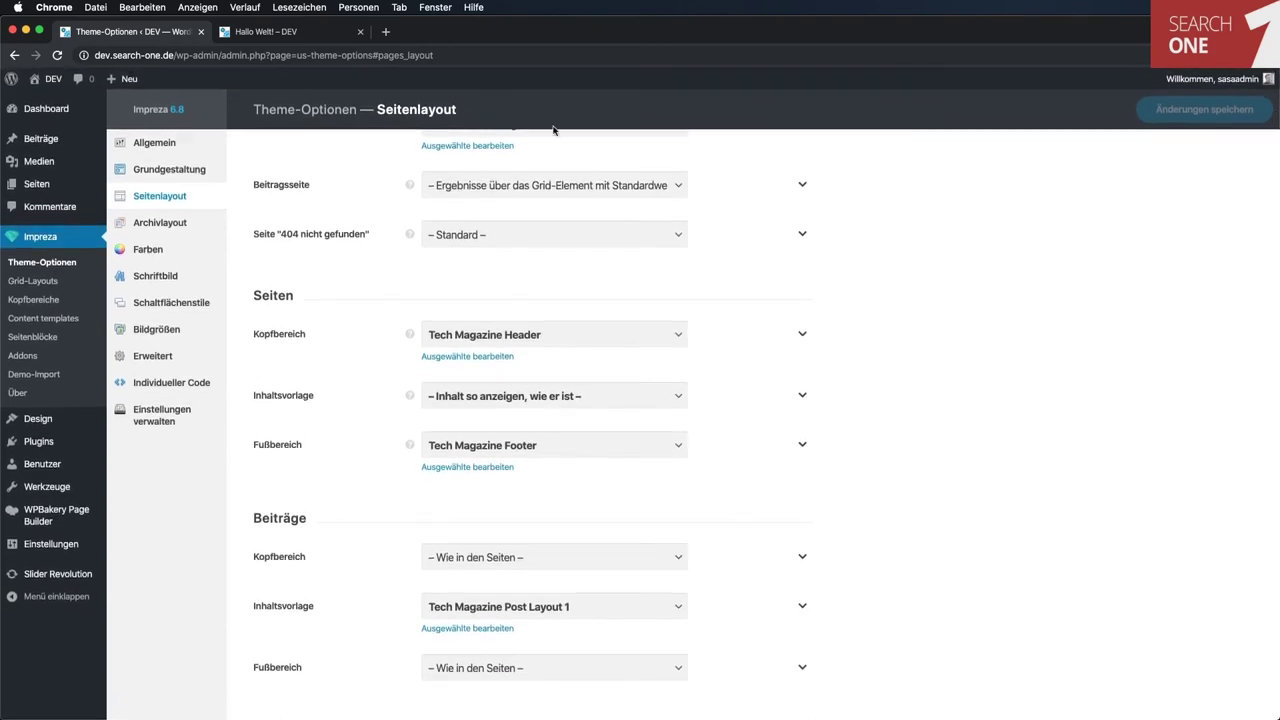
left_click(167, 232)
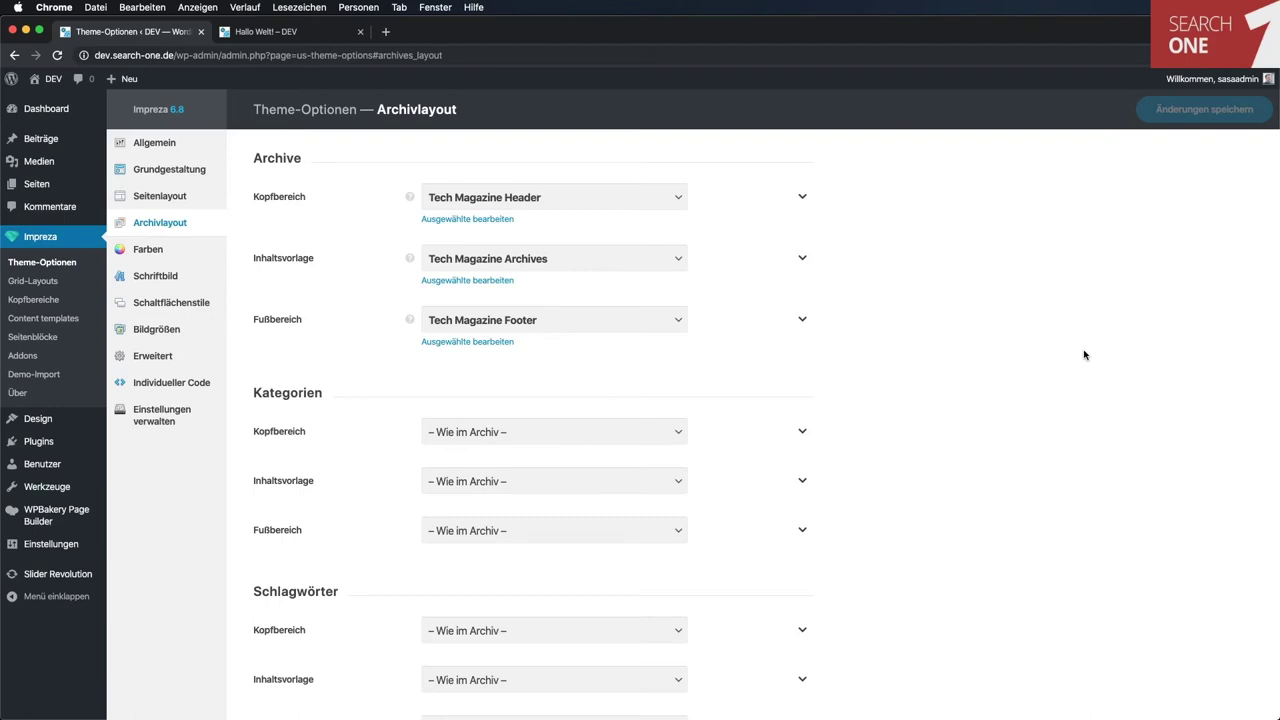
scroll(1082, 353, "down", 4)
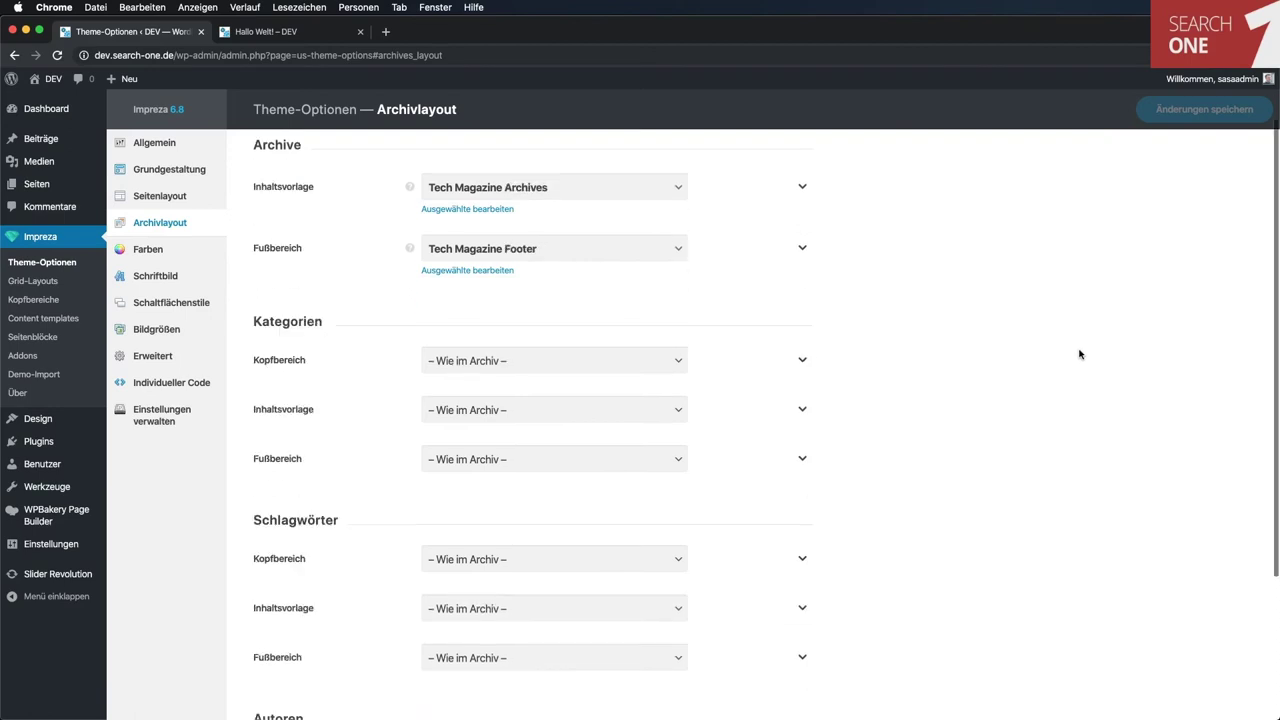
scroll(973, 285, "down", 1)
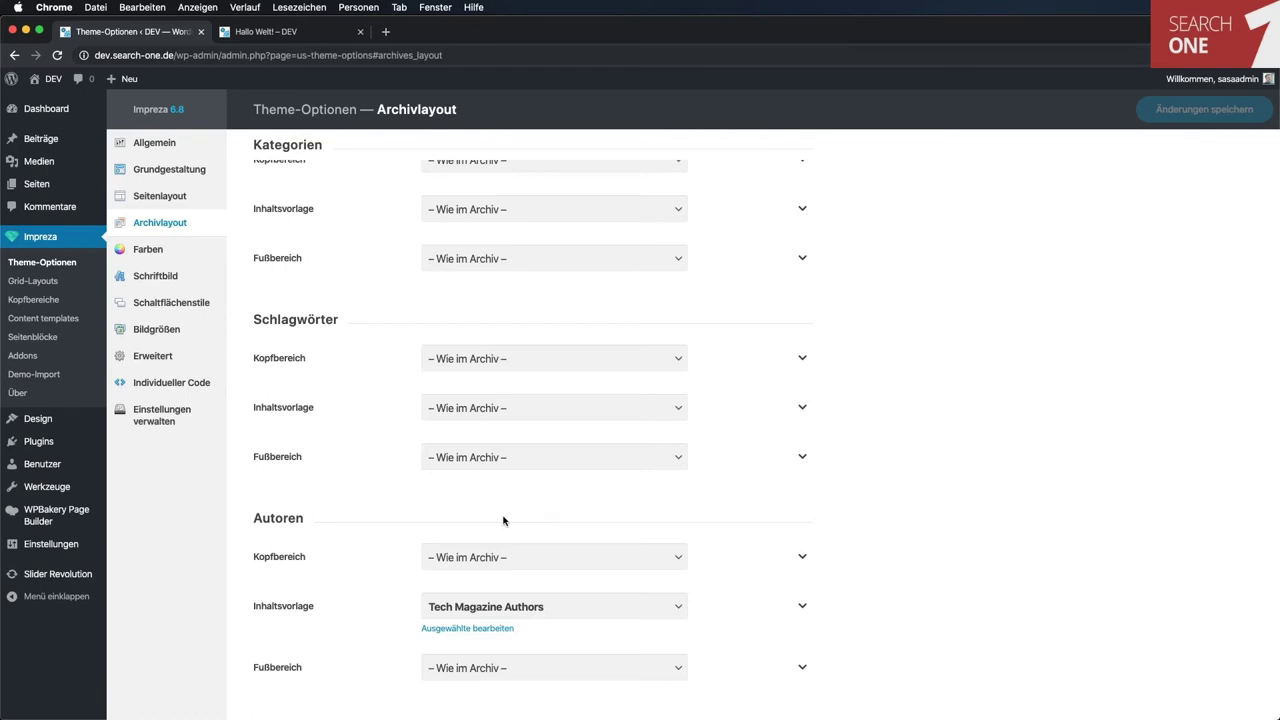
left_click(150, 249)
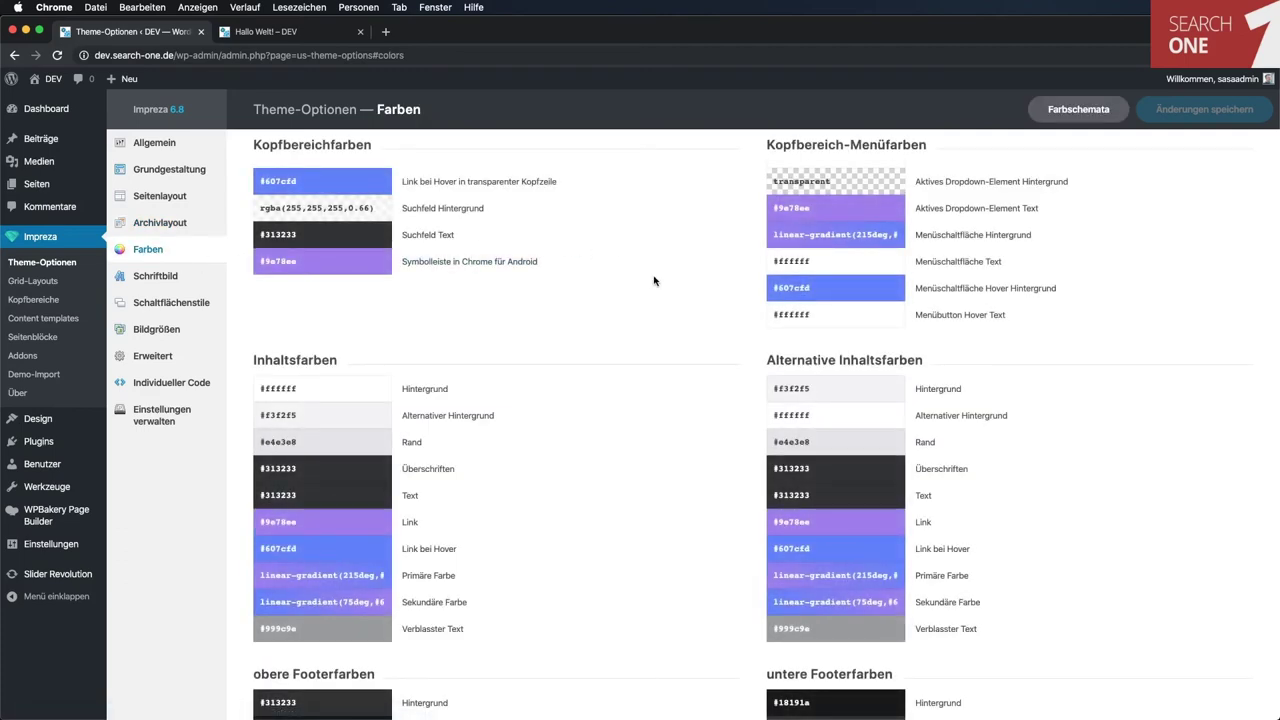
left_click(285, 38)
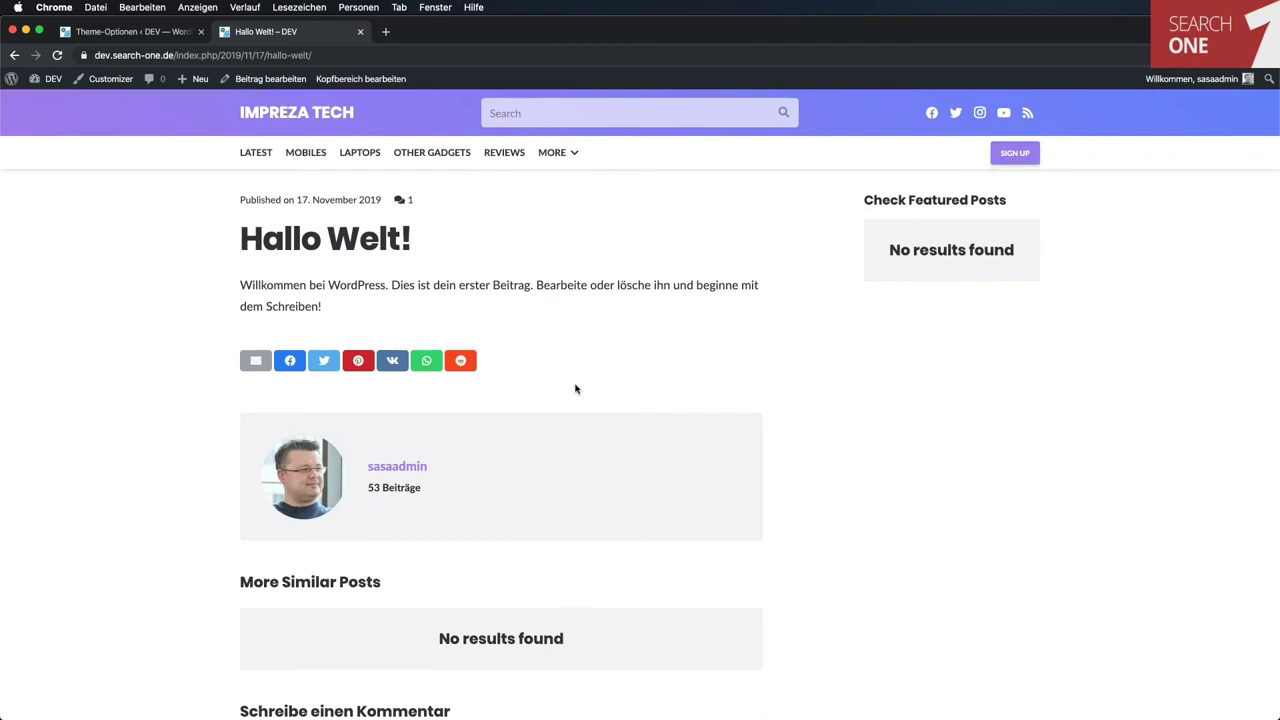
left_click(156, 36)
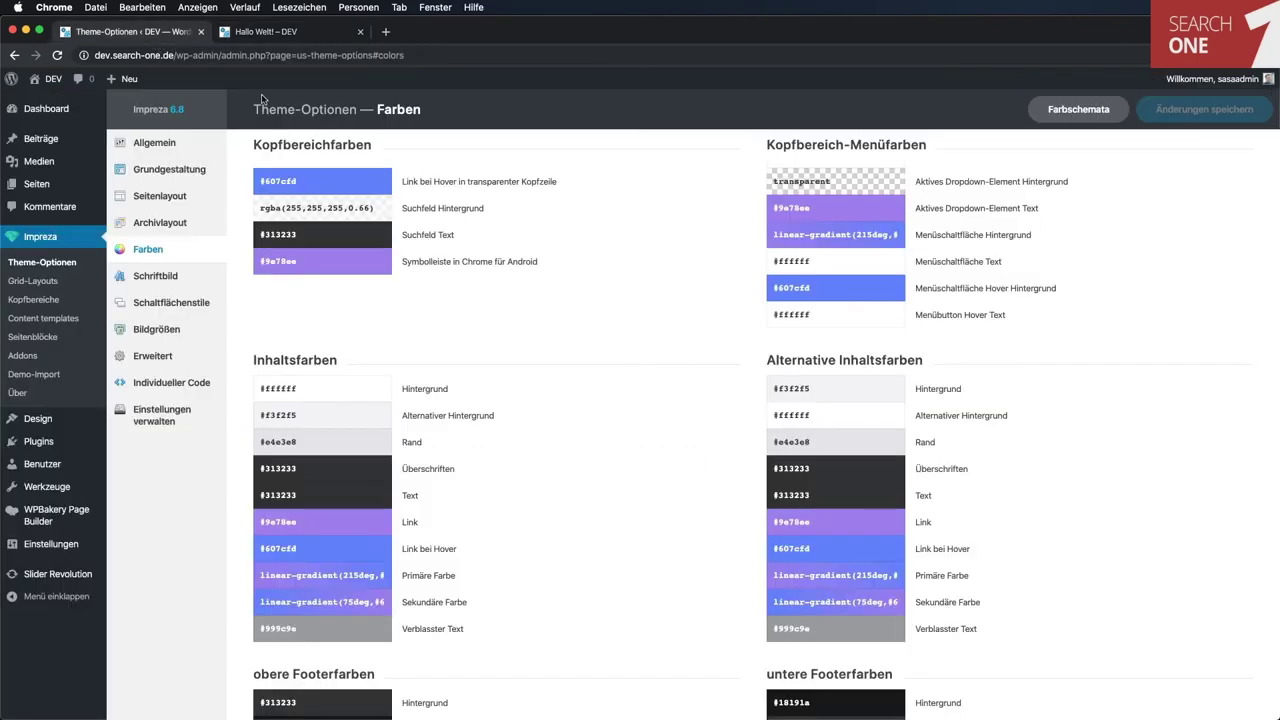
Apply the Weiß Gelb colour scheme, save the theme options and reload the Hallo Welt! post.
left_click(1078, 110)
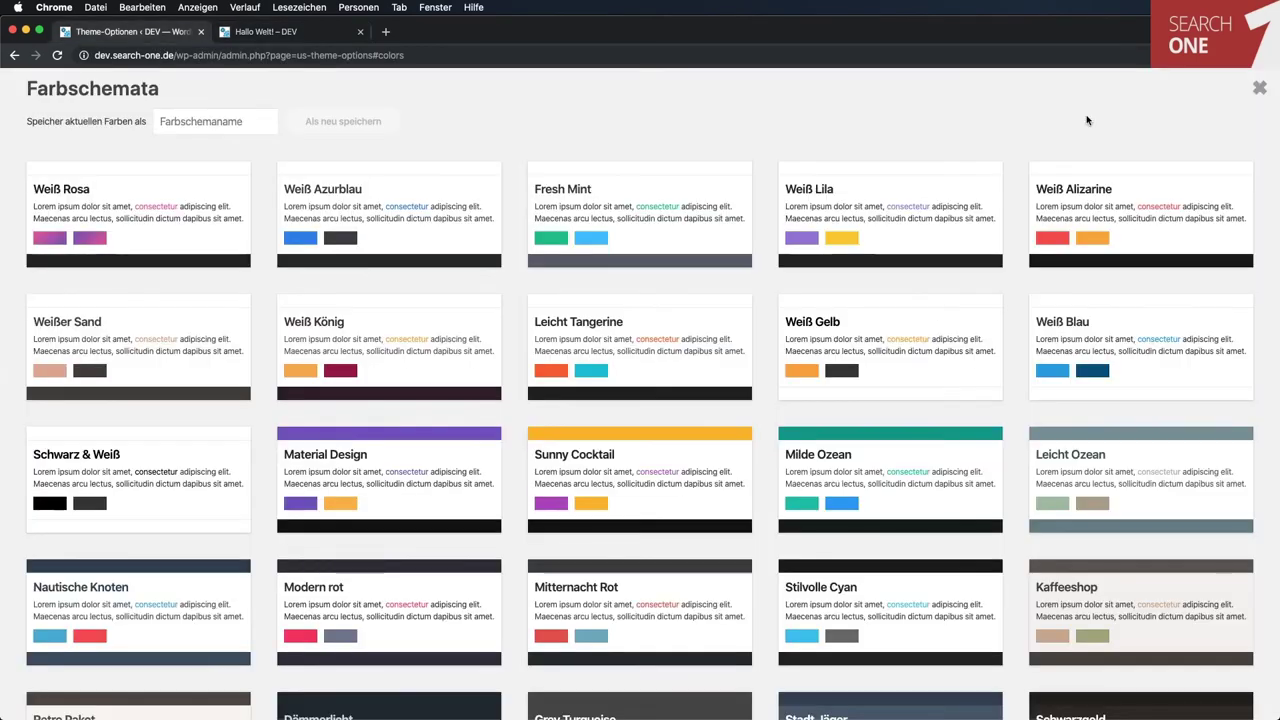
left_click(889, 313)
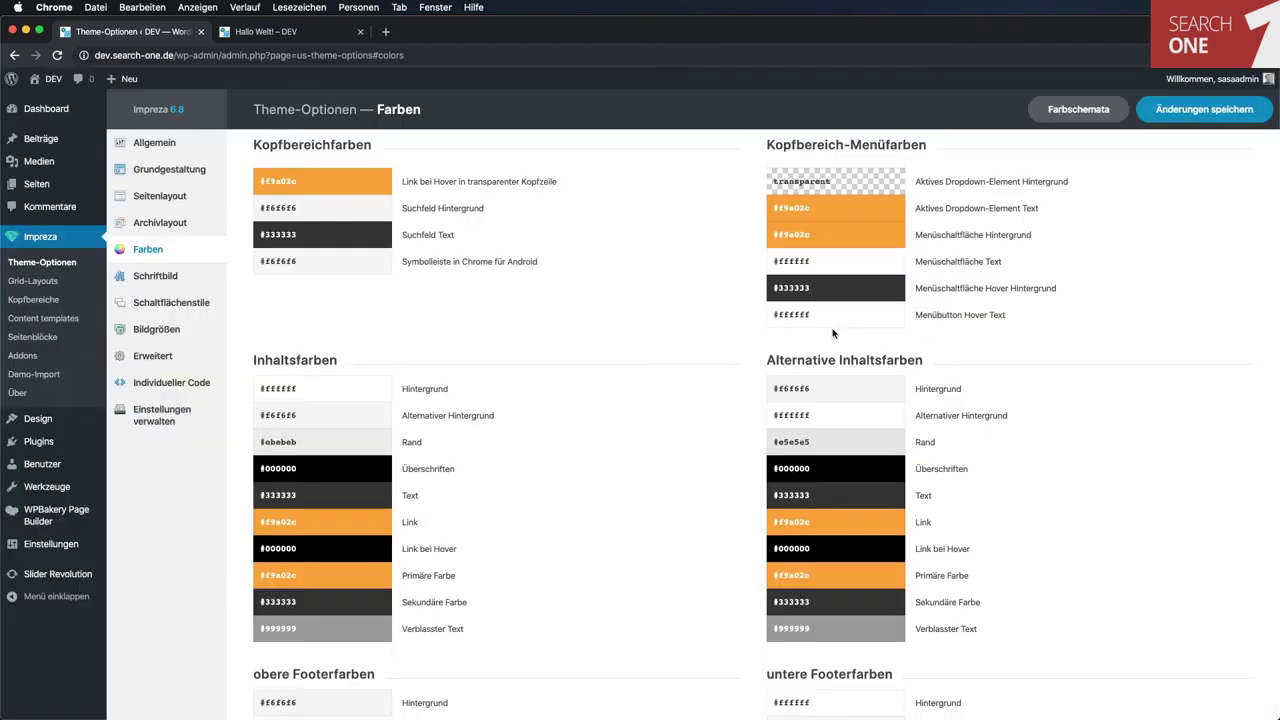
left_click(1194, 108)
left_click(265, 31)
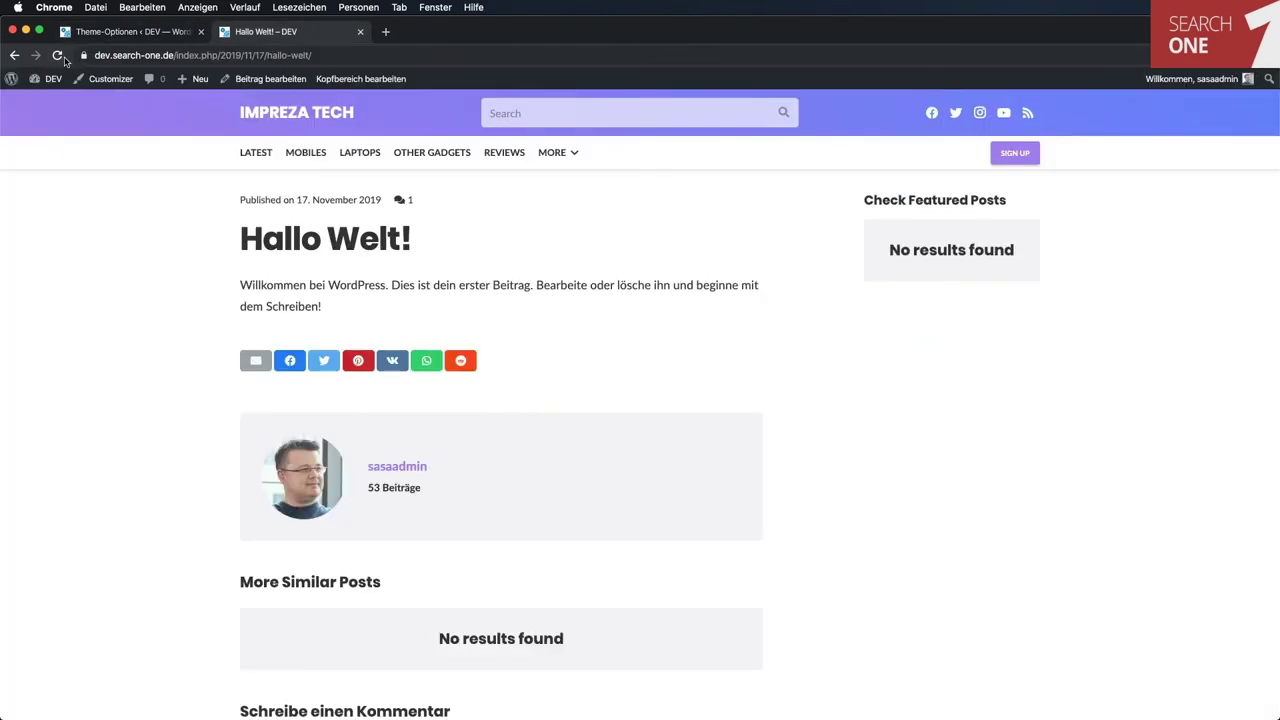
left_click(57, 55)
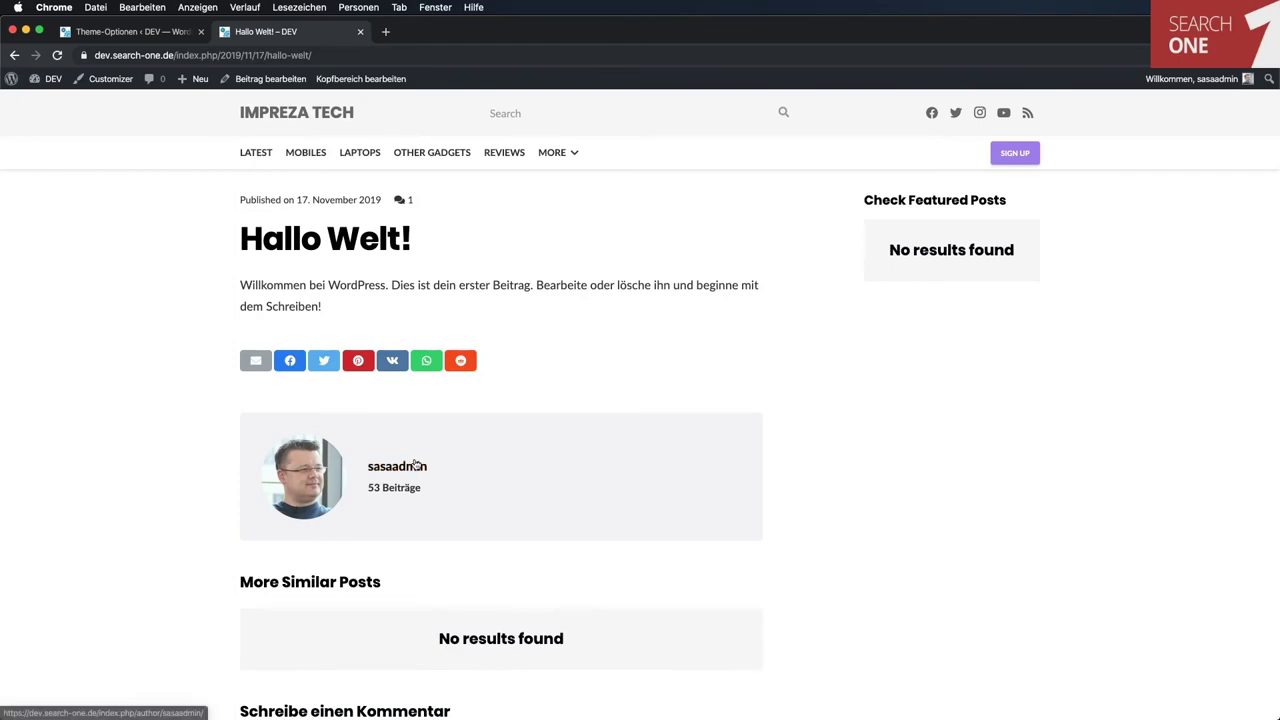
Apply the Leicht Ozean colour scheme, save the theme options and reload the Hallo Welt! post.
left_click(155, 31)
left_click(1078, 110)
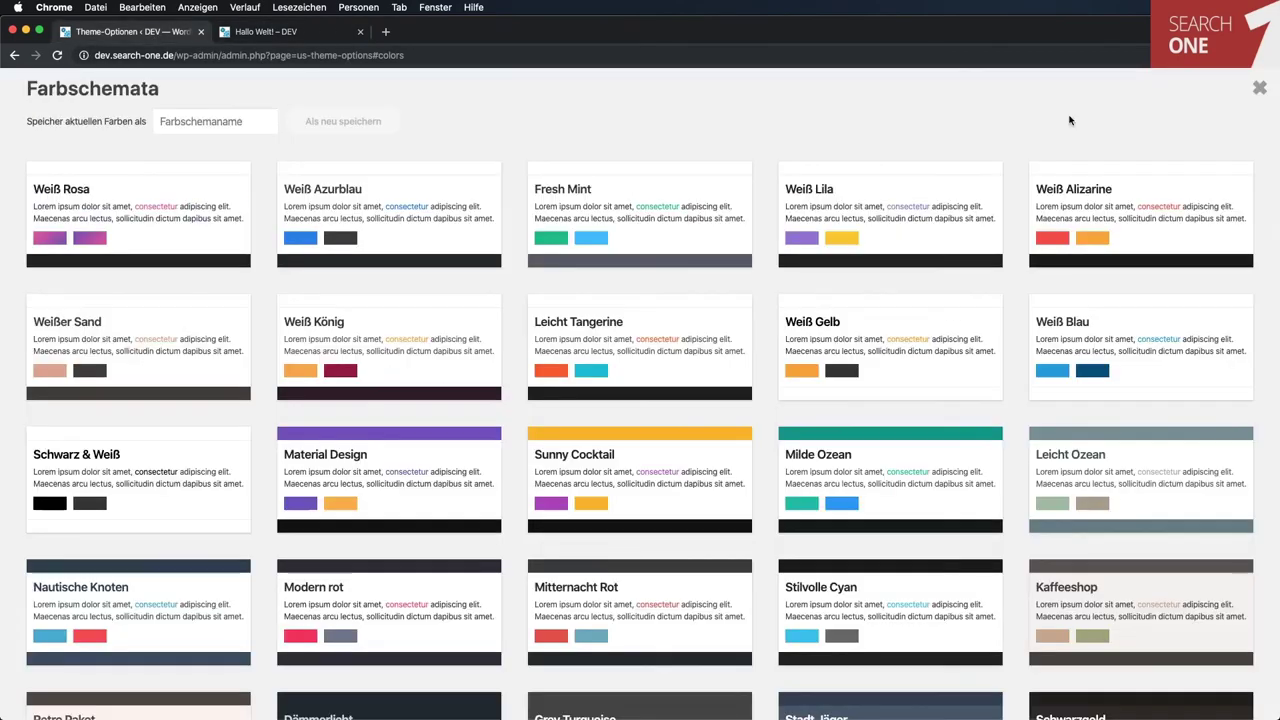
left_click(1096, 466)
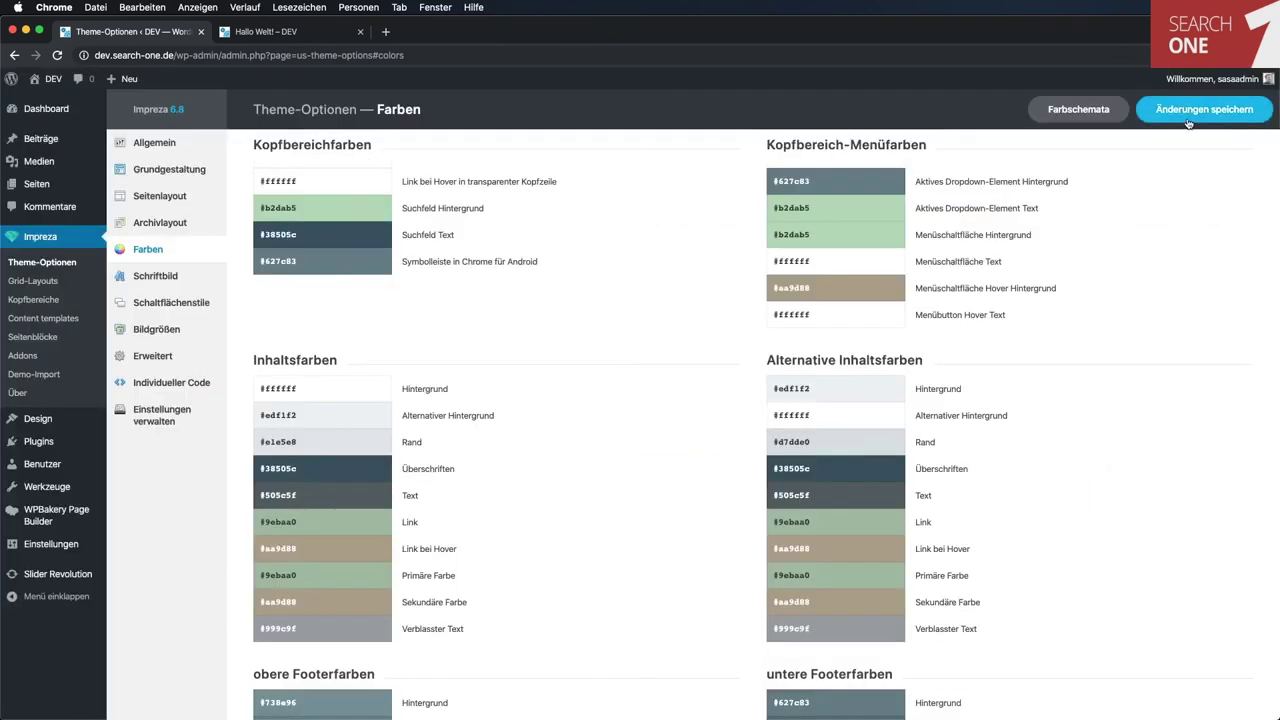
left_click(1190, 120)
left_click(298, 33)
key("super+r")
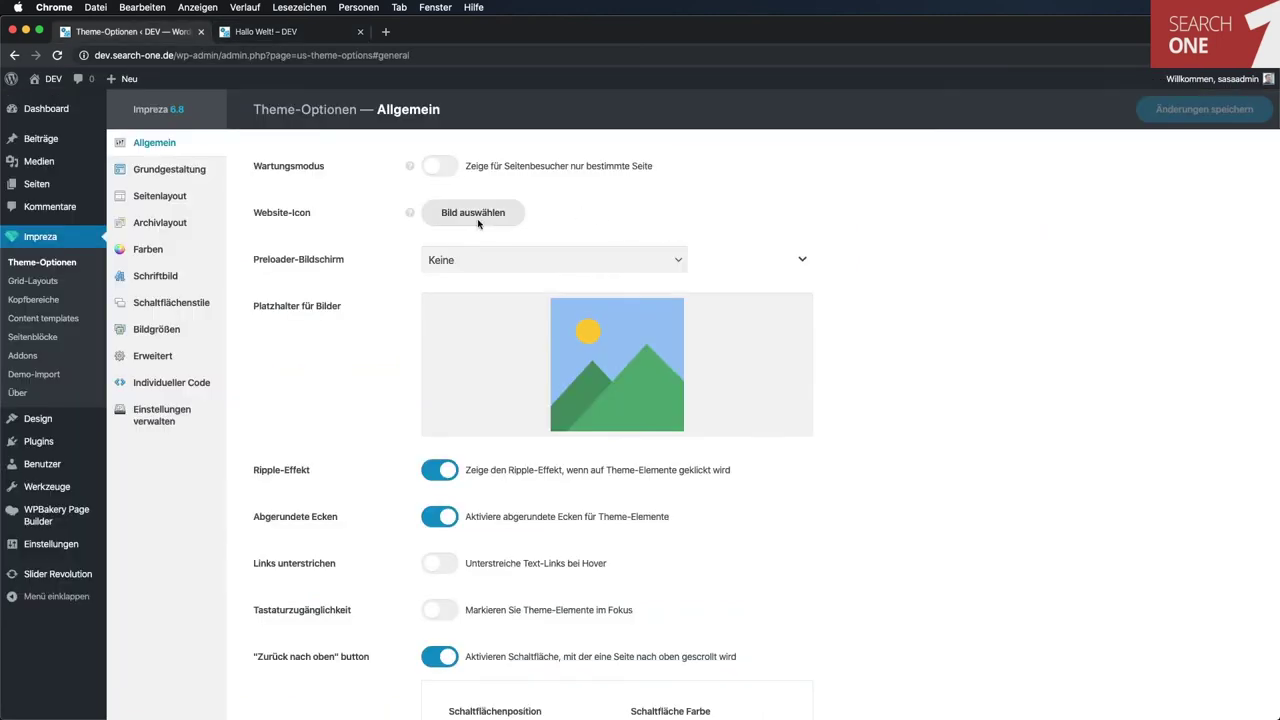
Set search-one.jpg from the Mediathek as the Website-Icon, save the theme options and view the live post.
left_click(478, 218)
left_click(149, 135)
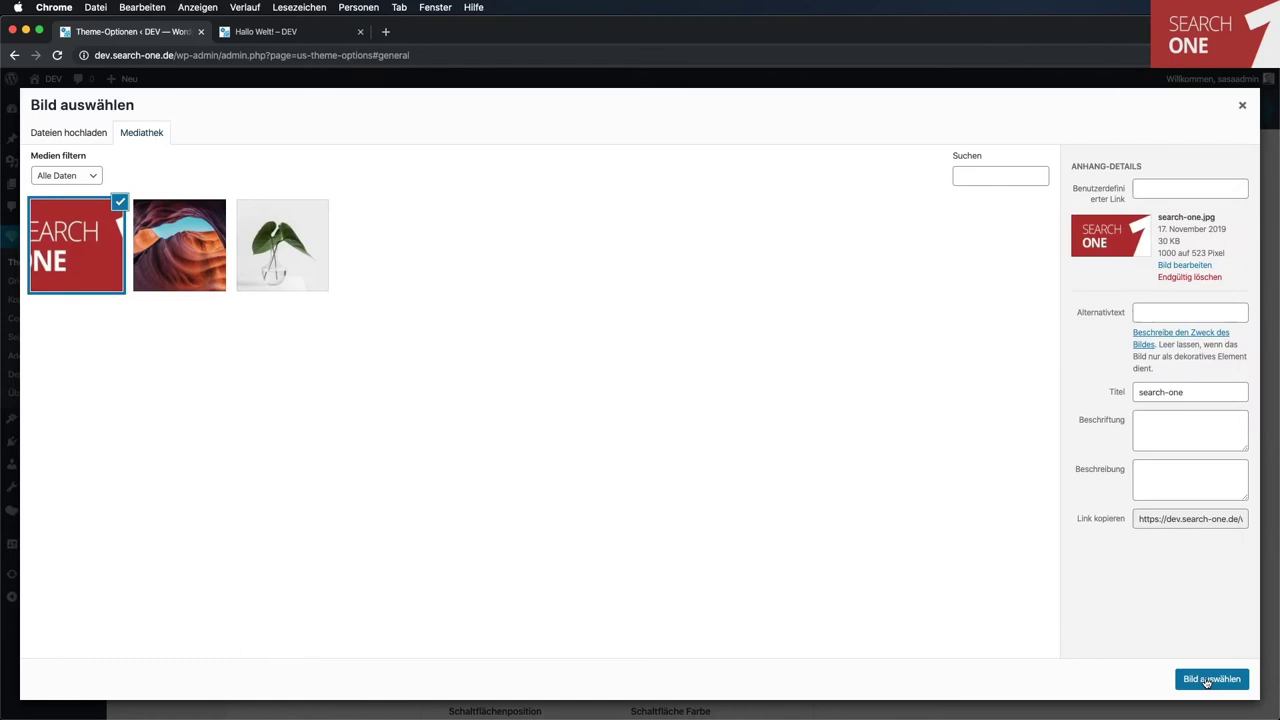
left_click(1210, 679)
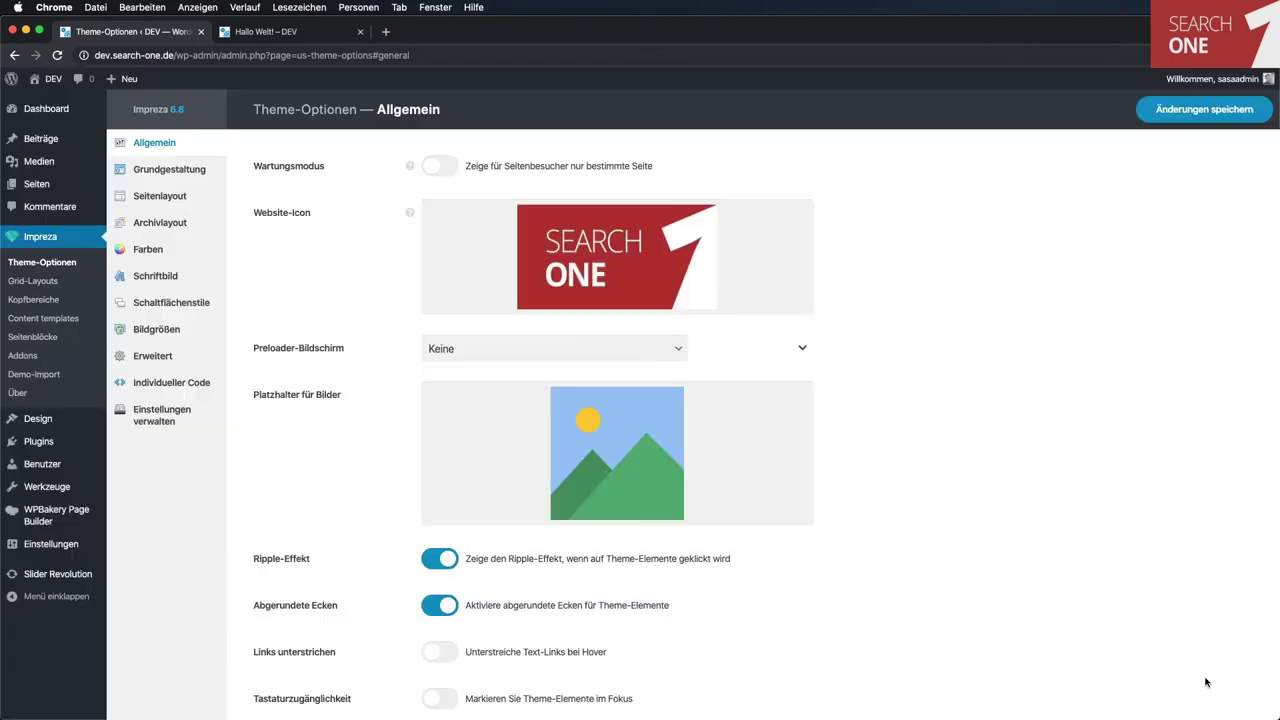
left_click(1193, 125)
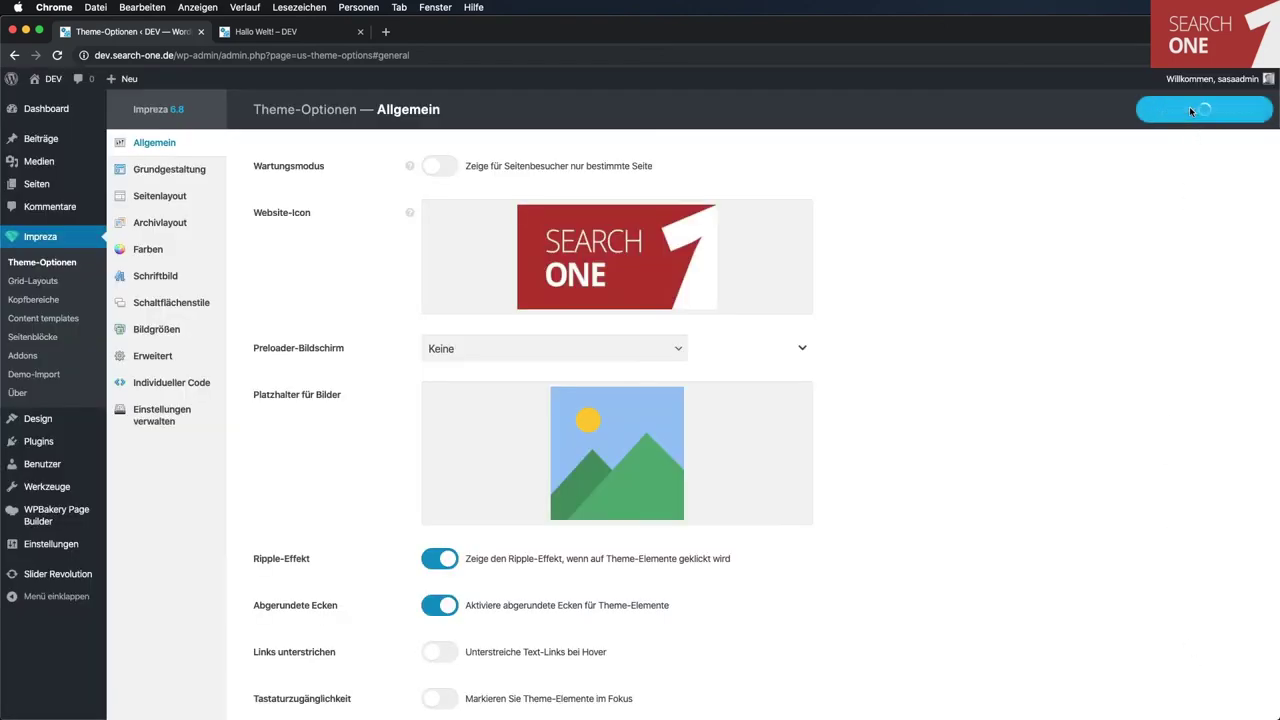
left_click(290, 38)
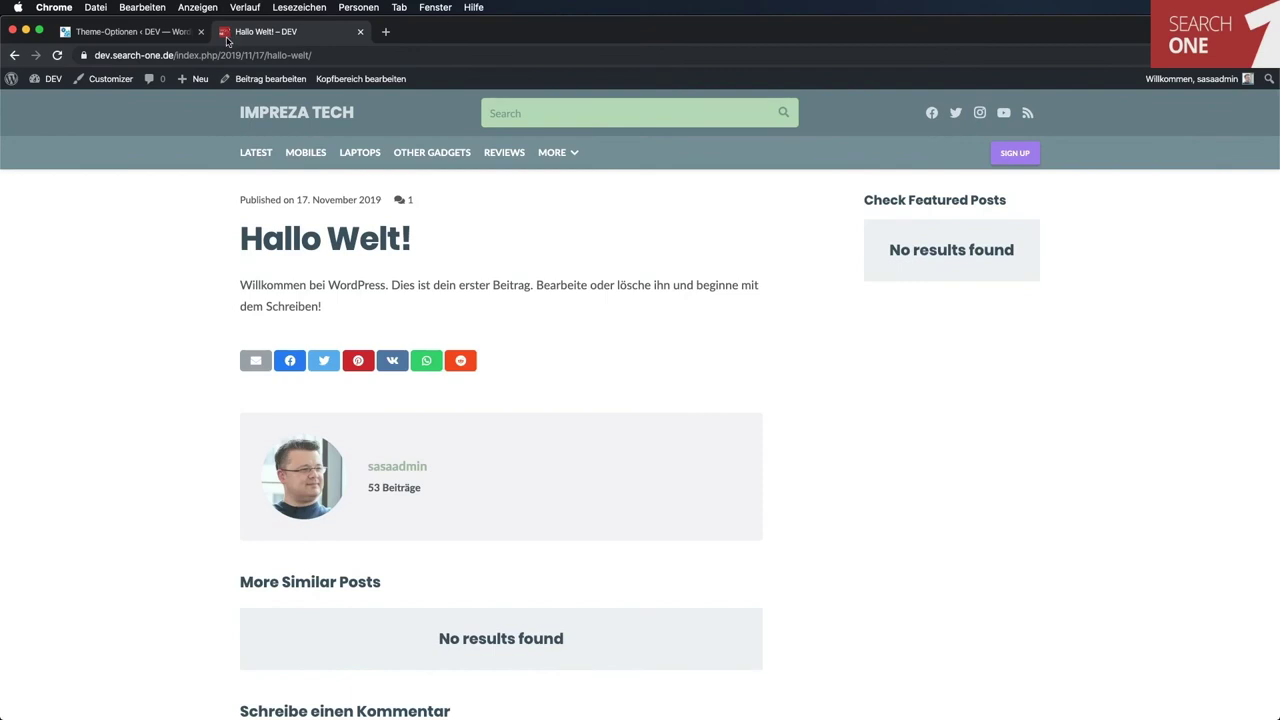
Open Tech Magazine Header from the Kopfbereiche and inspect the settings of its Impreza Tech text element.
left_click(130, 31)
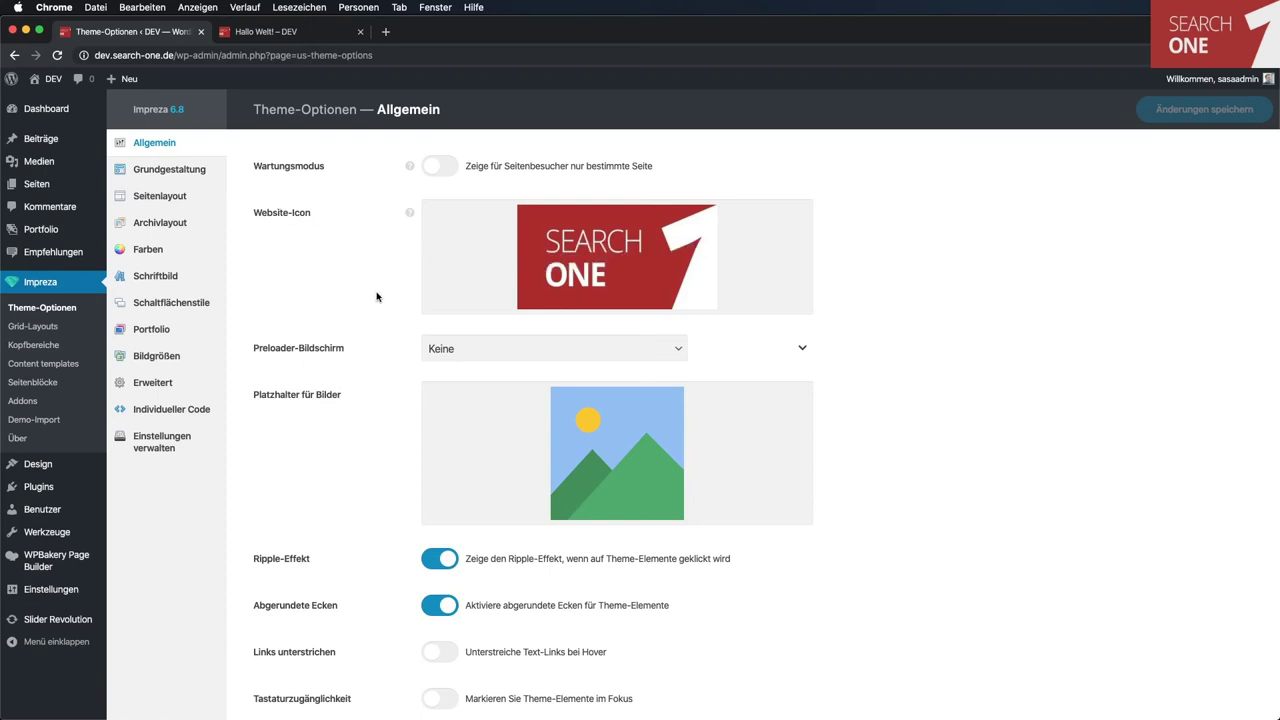
left_click(41, 345)
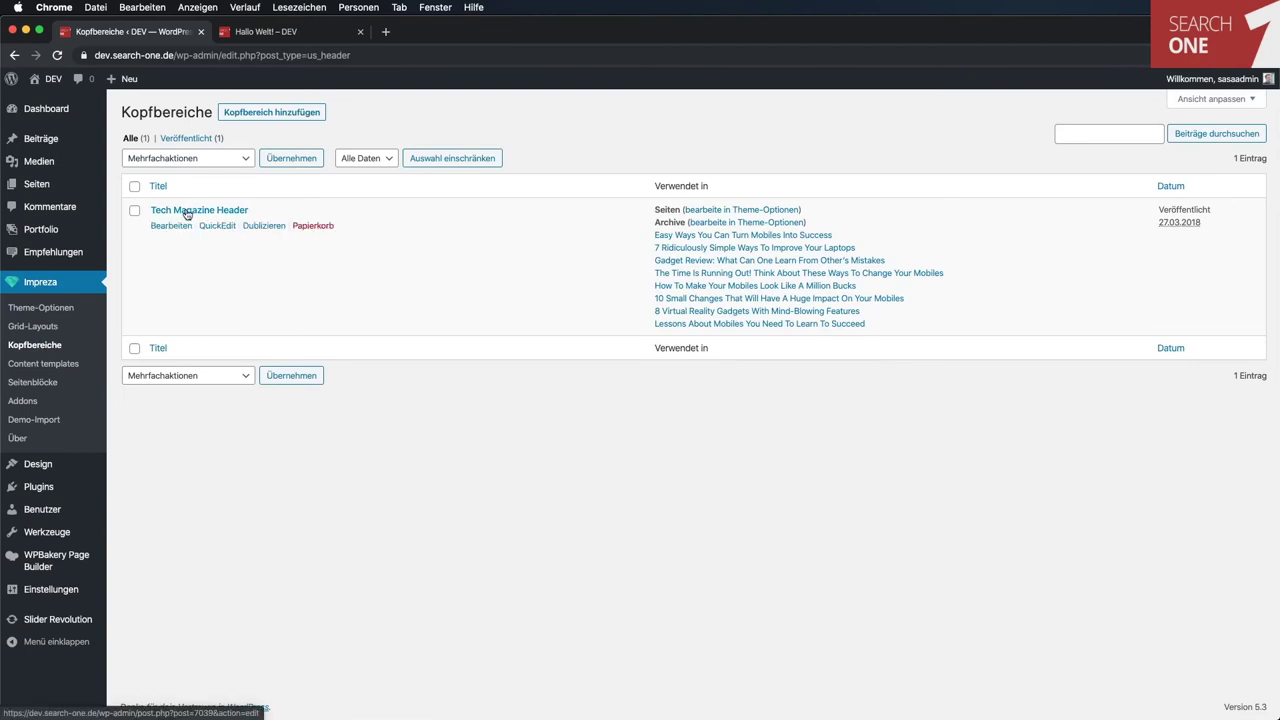
left_click(186, 211)
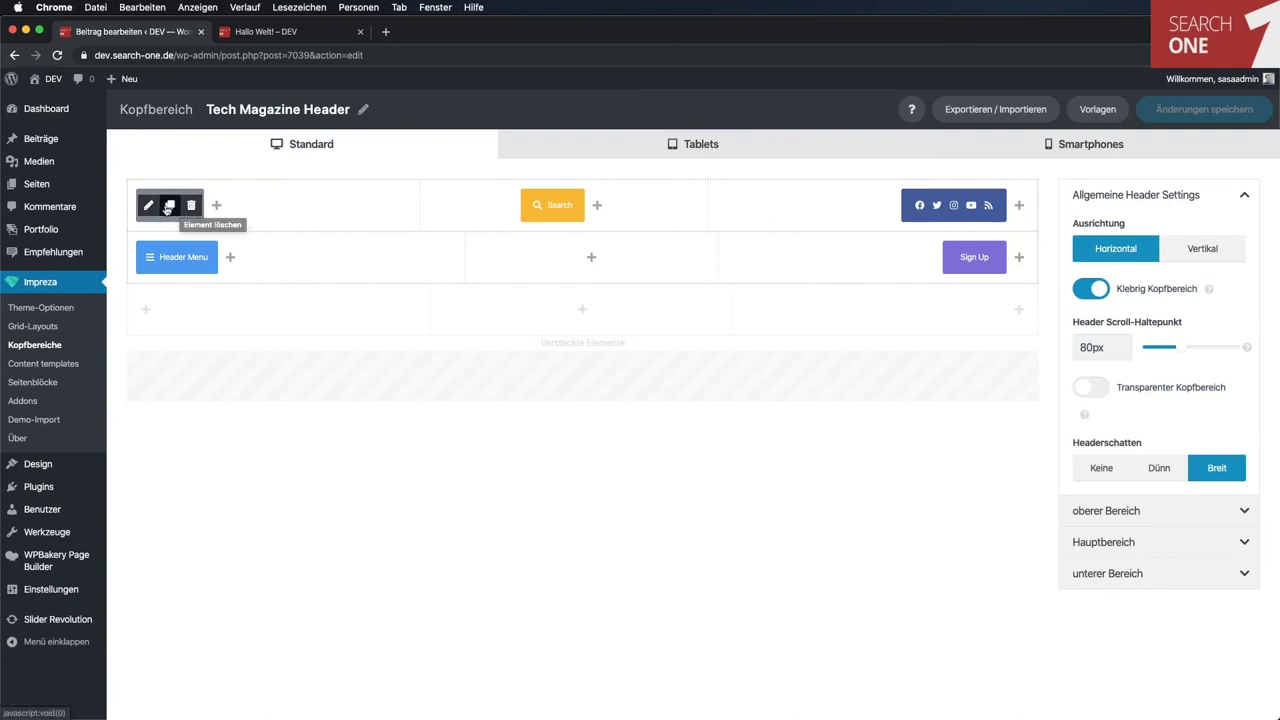
left_click(150, 207)
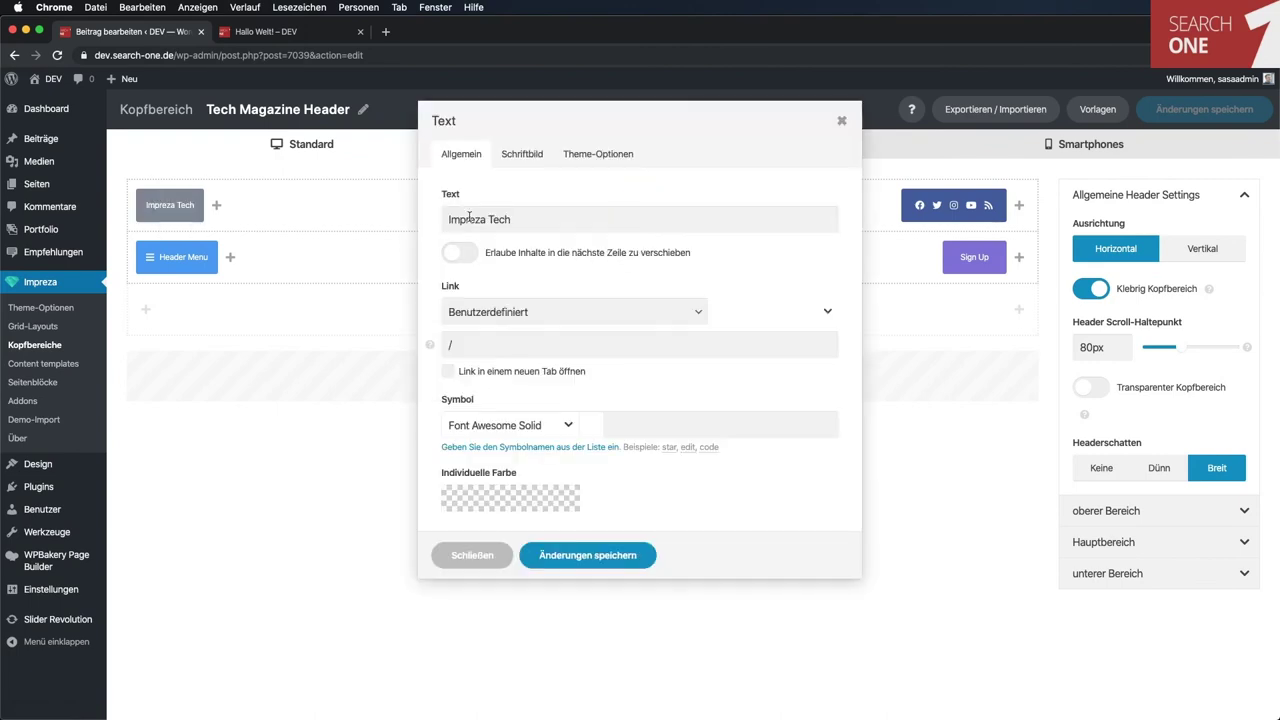
left_click(538, 224)
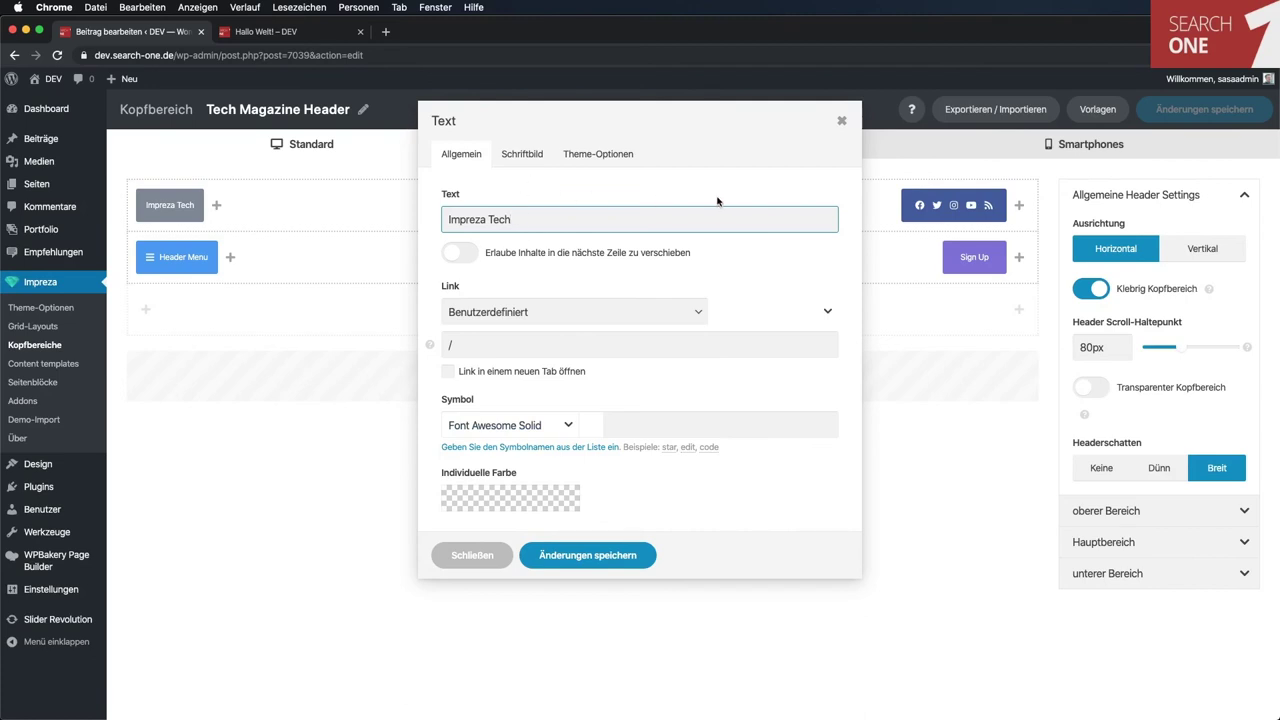
left_click(842, 122)
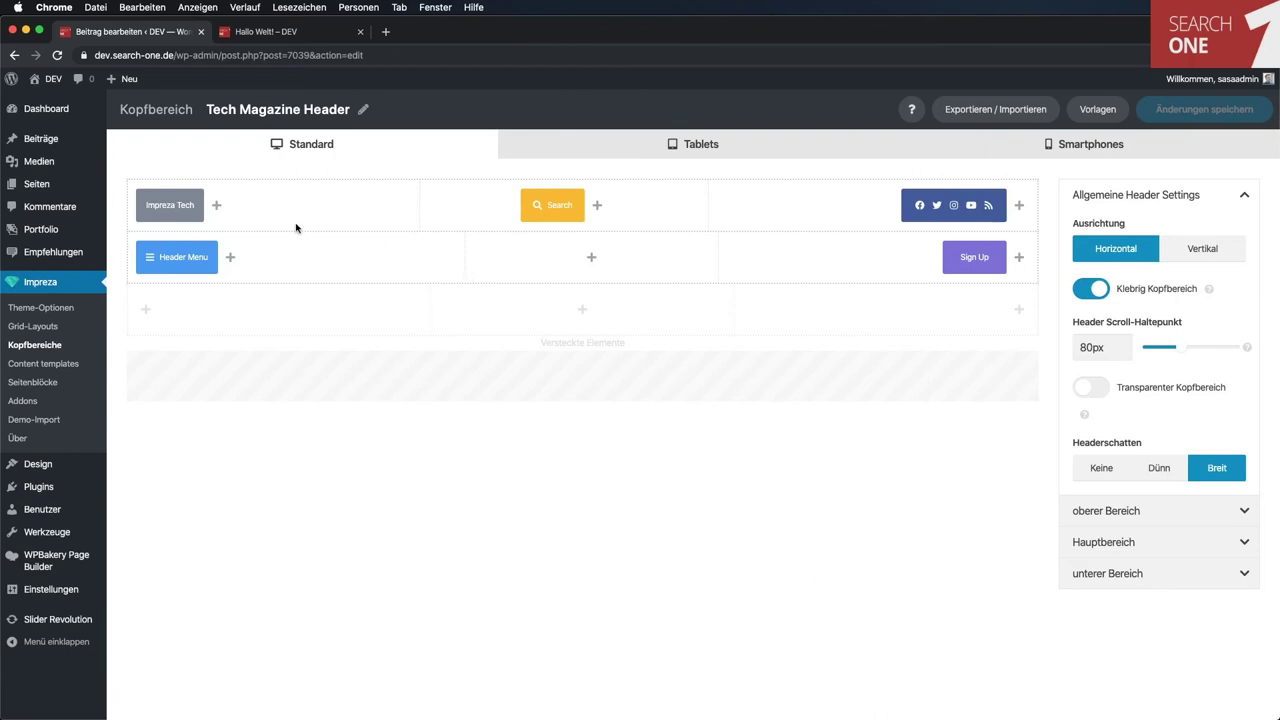
Add a Bild element with search-one.jpg beside the Impreza Tech text in the header's first row.
left_click(216, 206)
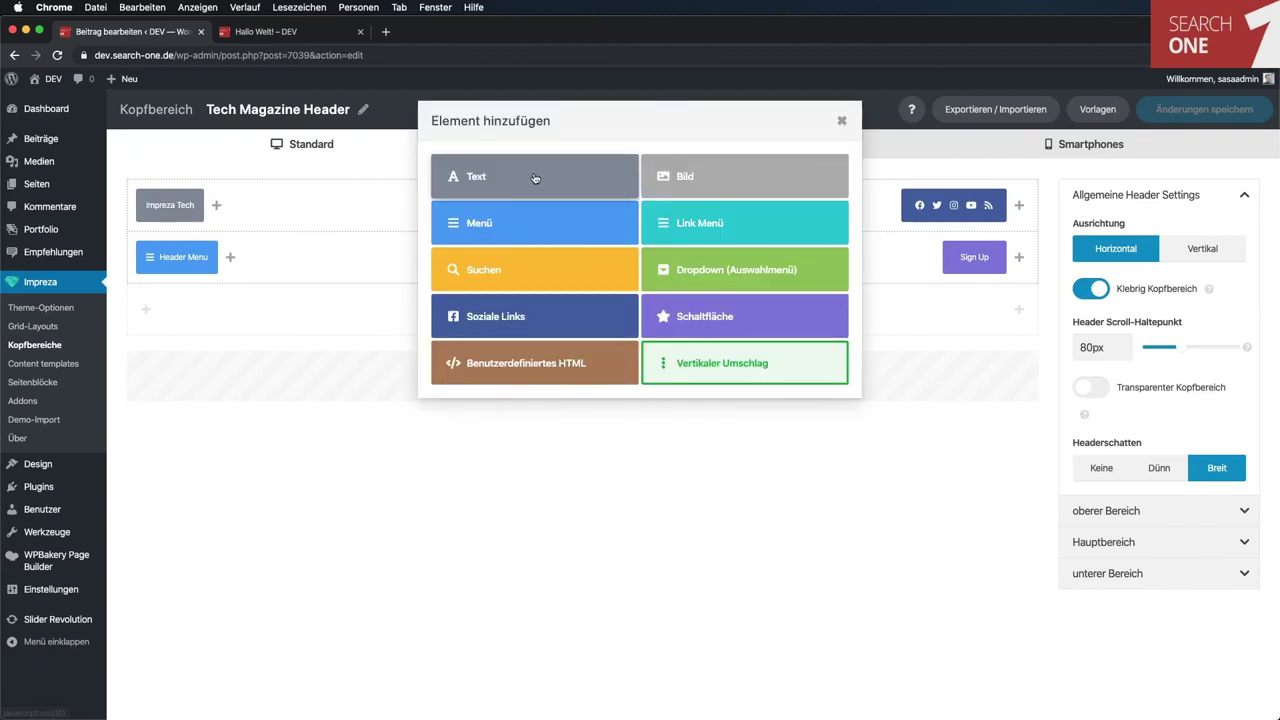
left_click(697, 178)
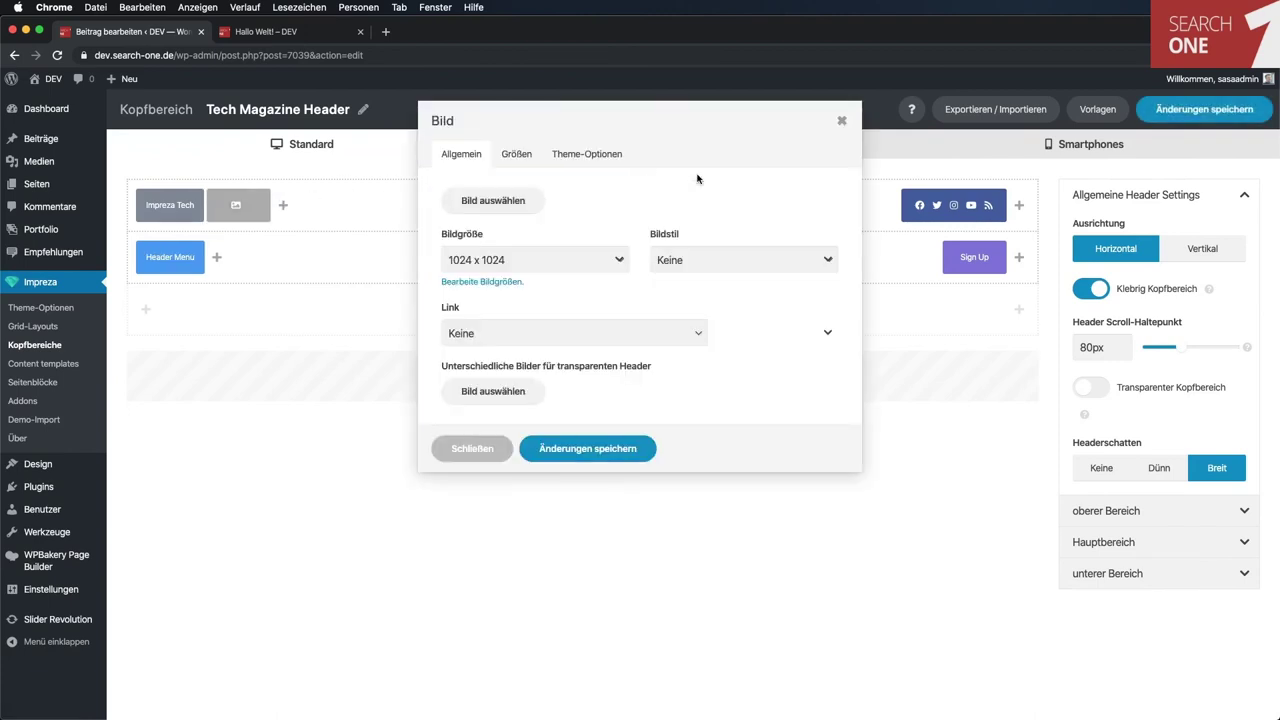
left_click(482, 203)
left_click(82, 236)
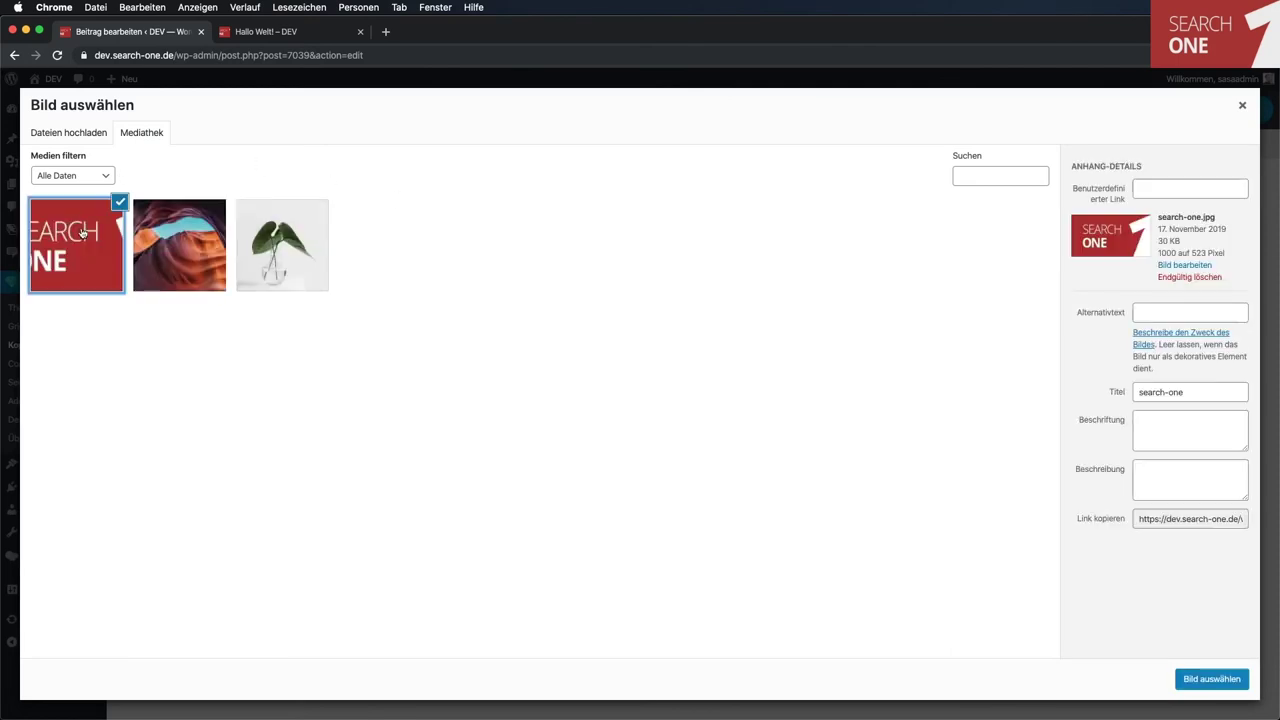
left_click(1190, 677)
left_click(586, 529)
Delete the Impreza Tech text element, save the header and reload the Hallo Welt! post.
mouse_move(246, 212)
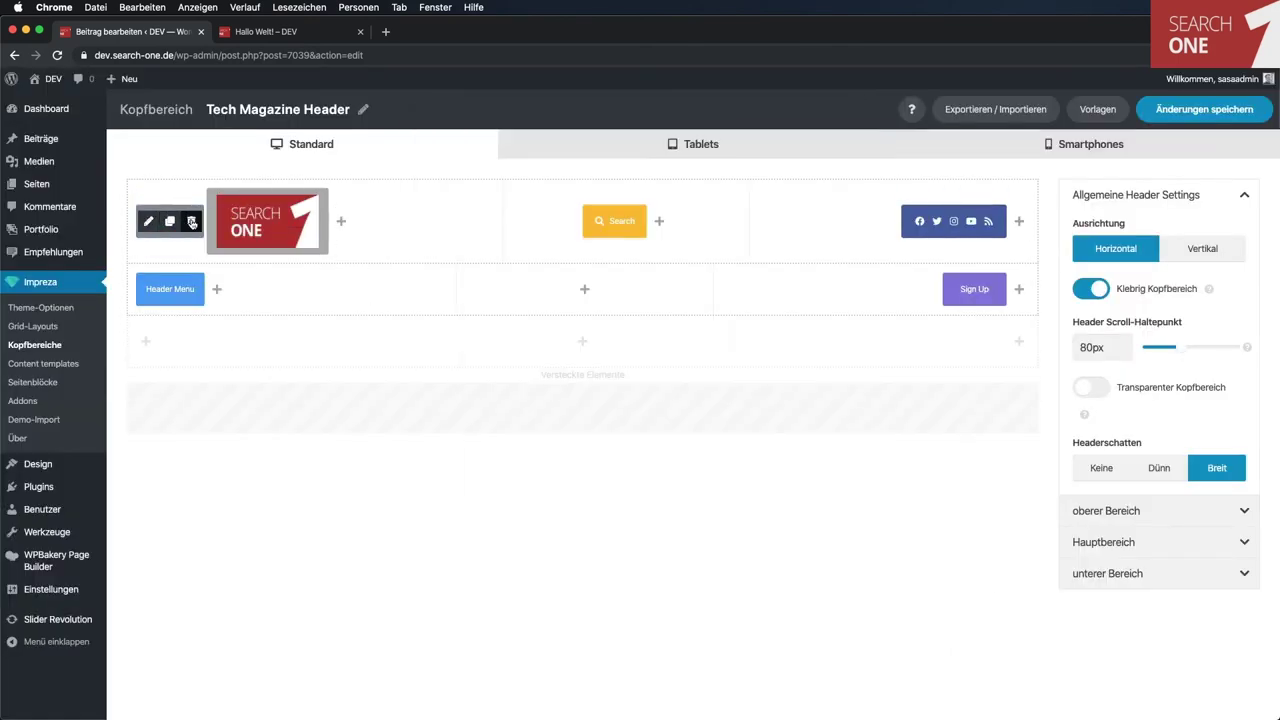
left_click(192, 222)
left_click(747, 131)
left_click(1210, 109)
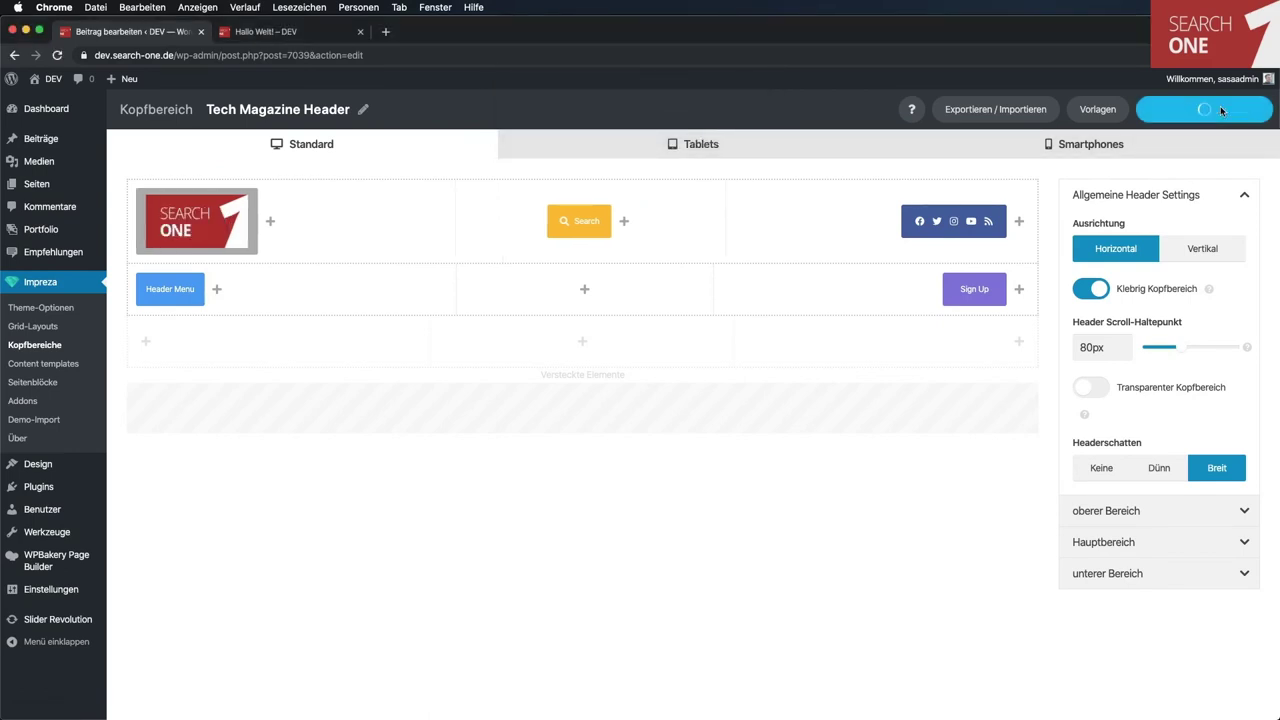
left_click(265, 31)
left_click(57, 55)
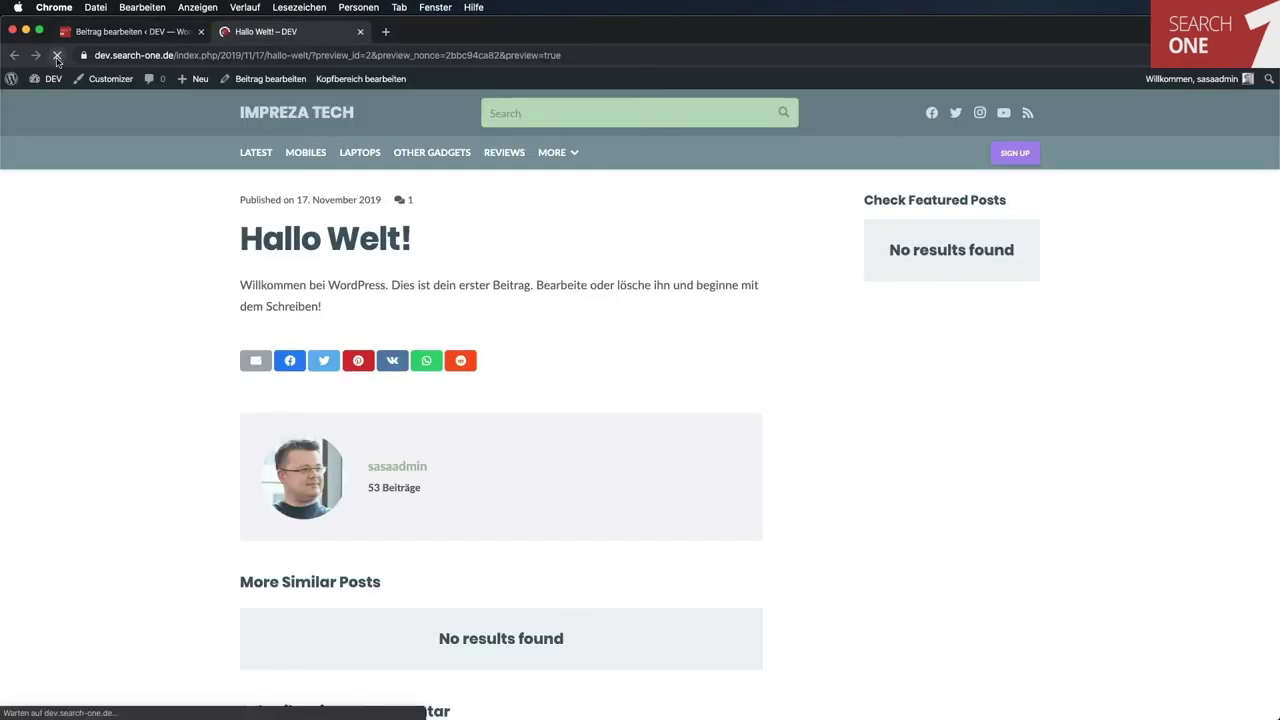
Set the header logo image's default Höhe to 100px, save the element settings and return to the live post.
left_click(130, 31)
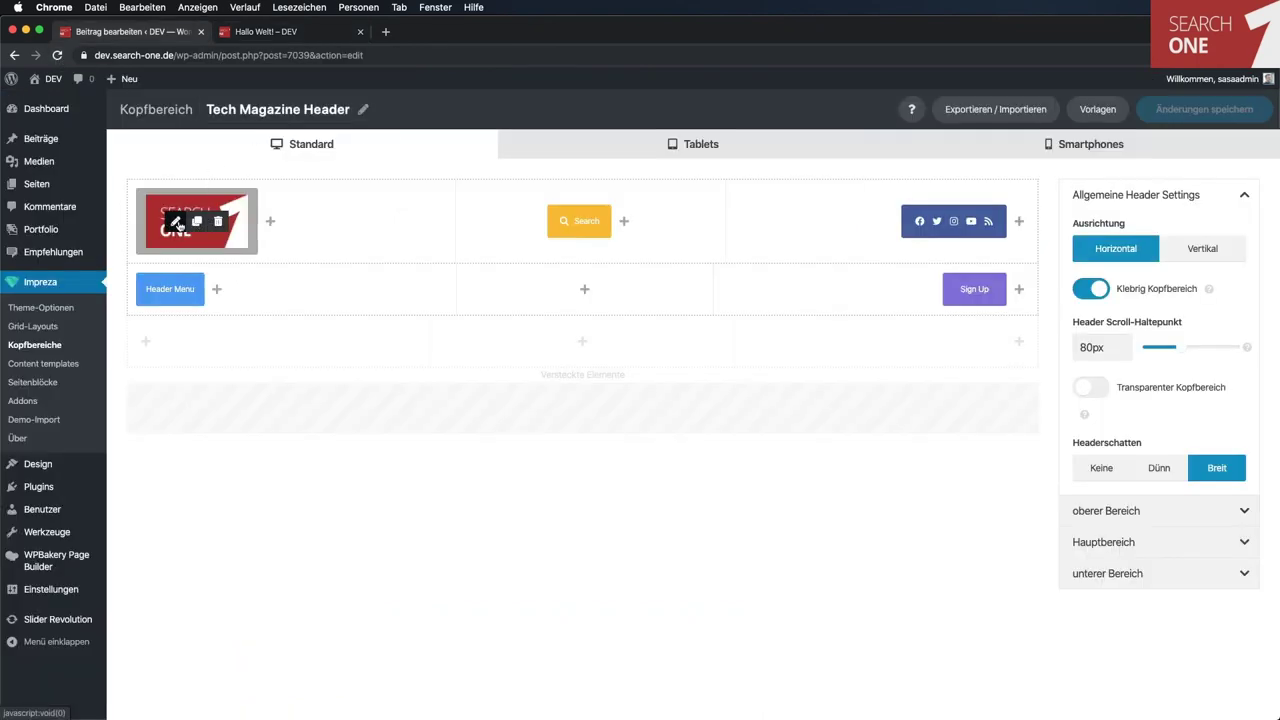
left_click(176, 221)
left_click(516, 154)
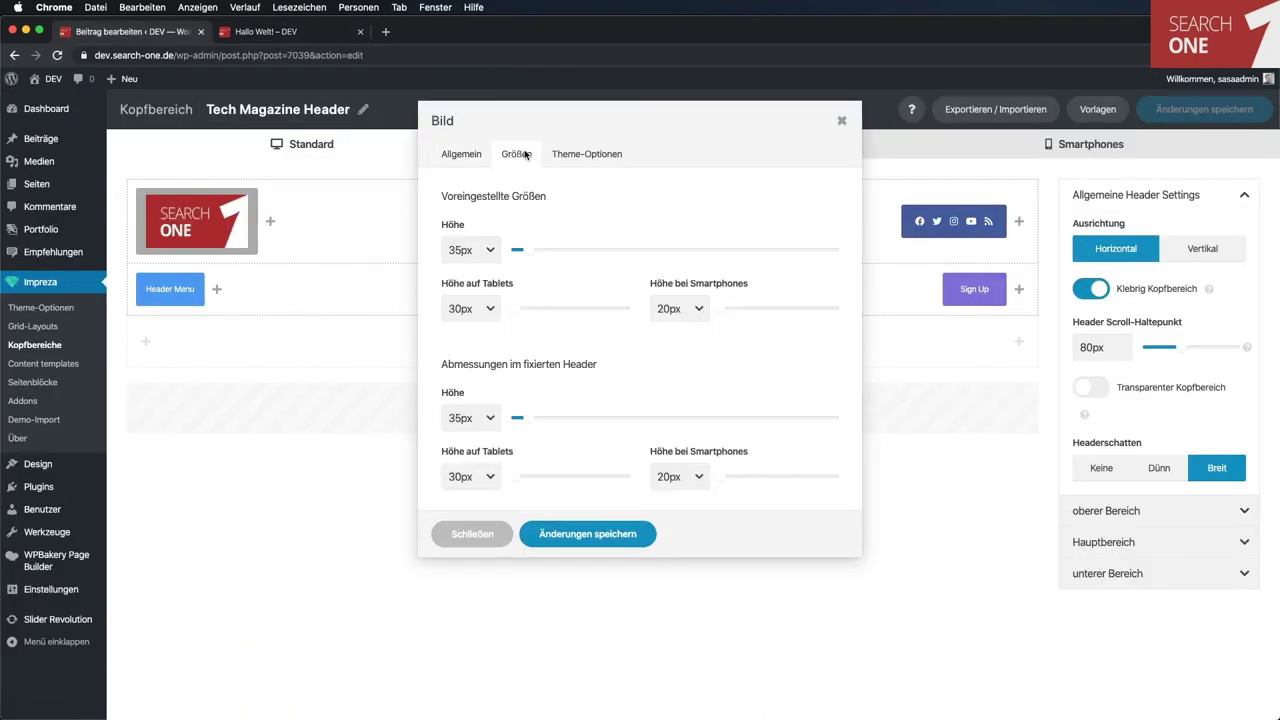
left_click(491, 249)
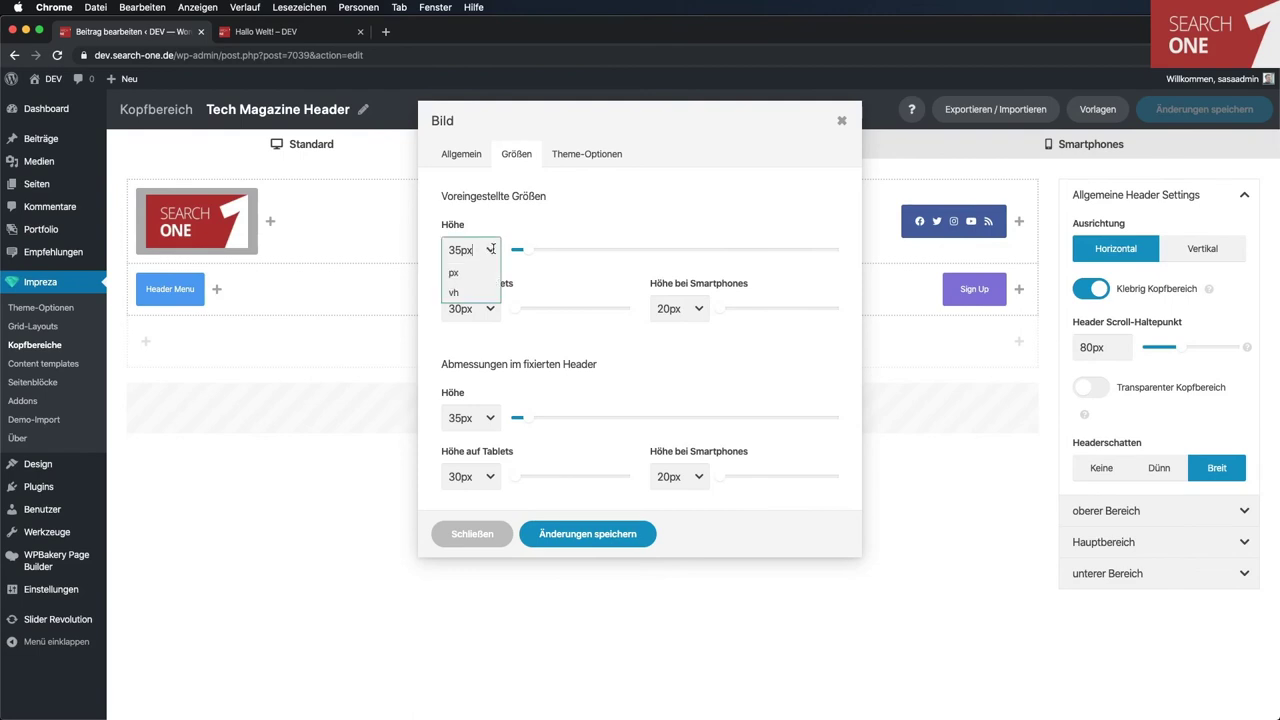
left_click(517, 249)
left_click_drag(517, 249, 600, 250)
left_click(462, 249)
left_click(462, 308)
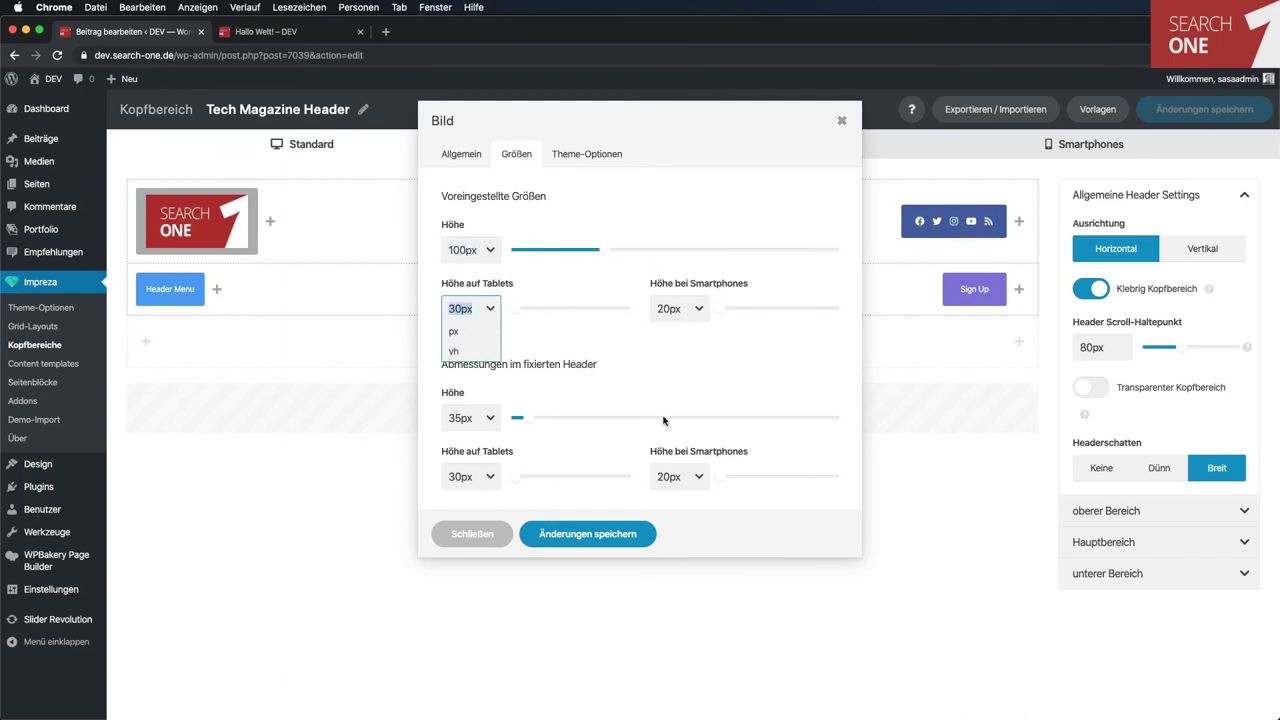
left_click(636, 528)
left_click(287, 31)
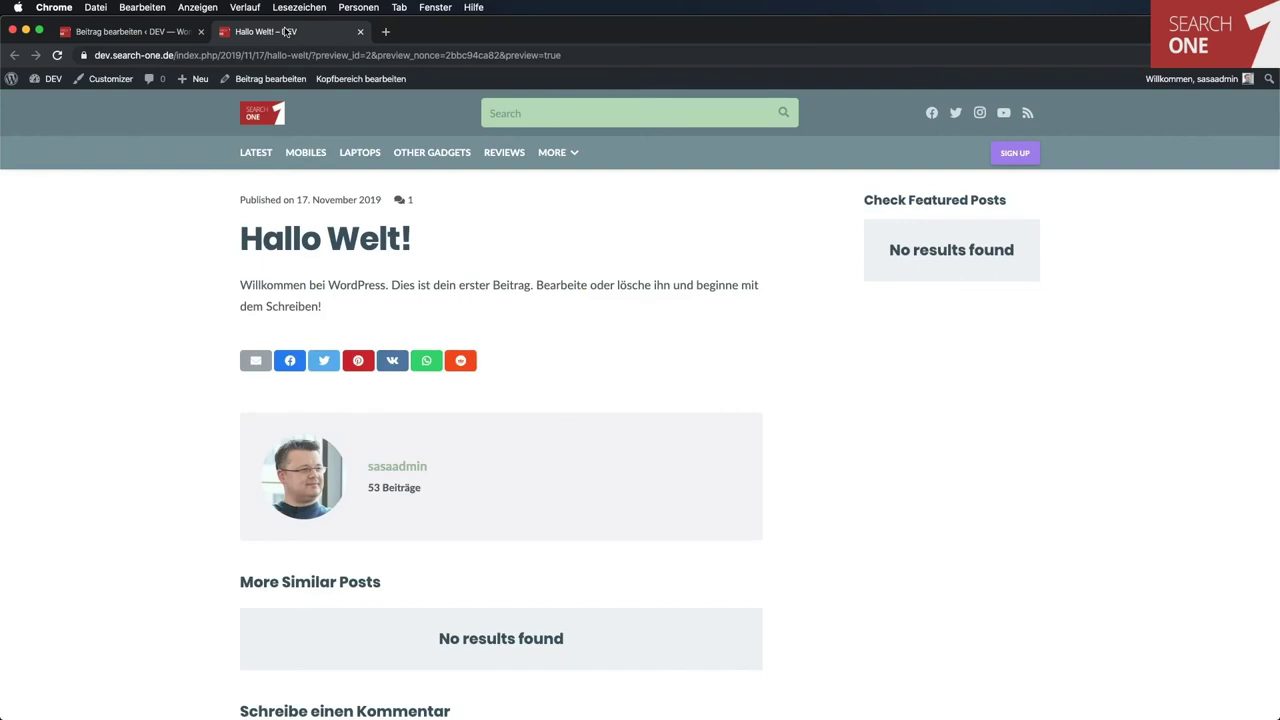
Reload the Hallo Welt! post and inspect the Bereich Höhe setting of the header's oberer Bereich.
key("super+r")
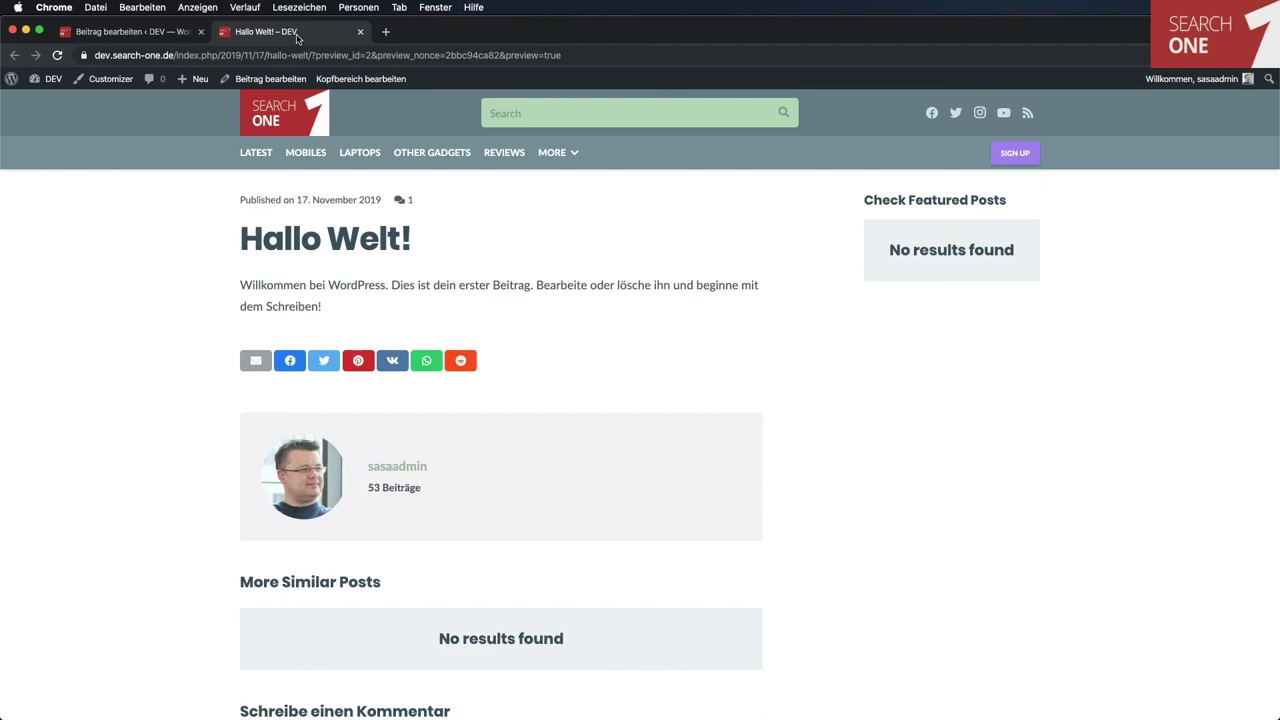
key("super+alt+Left")
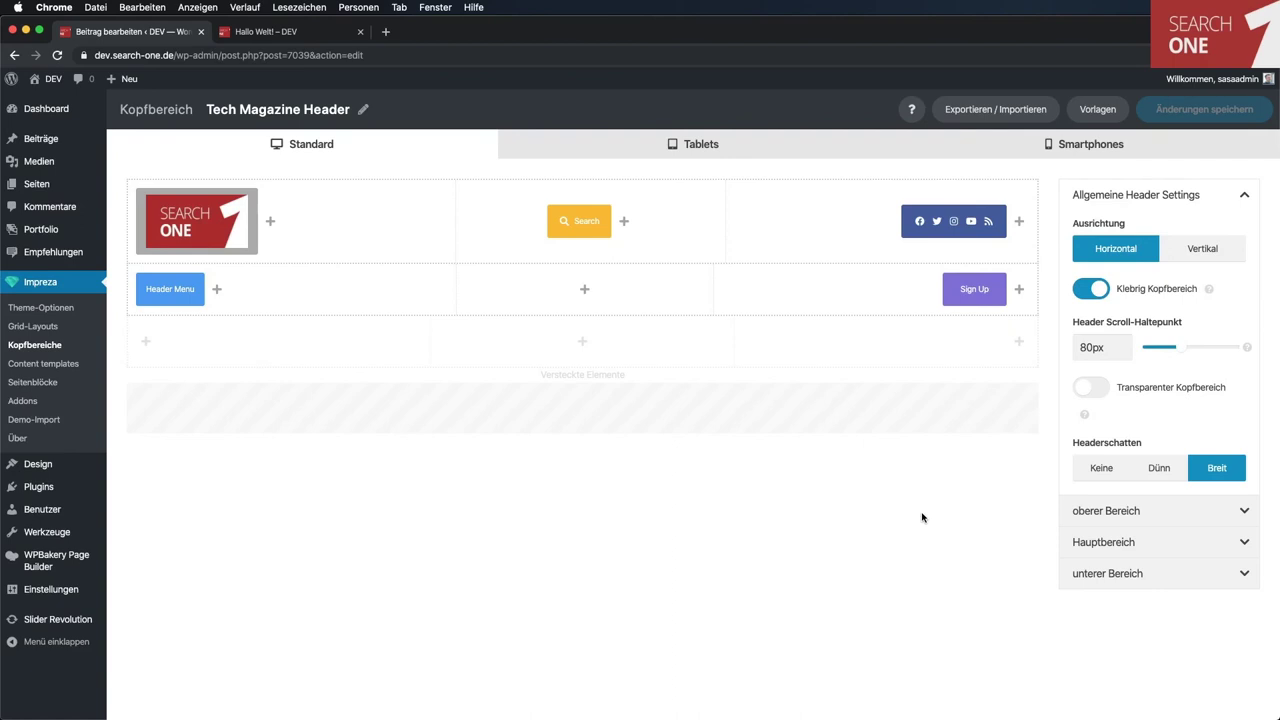
left_click(1122, 510)
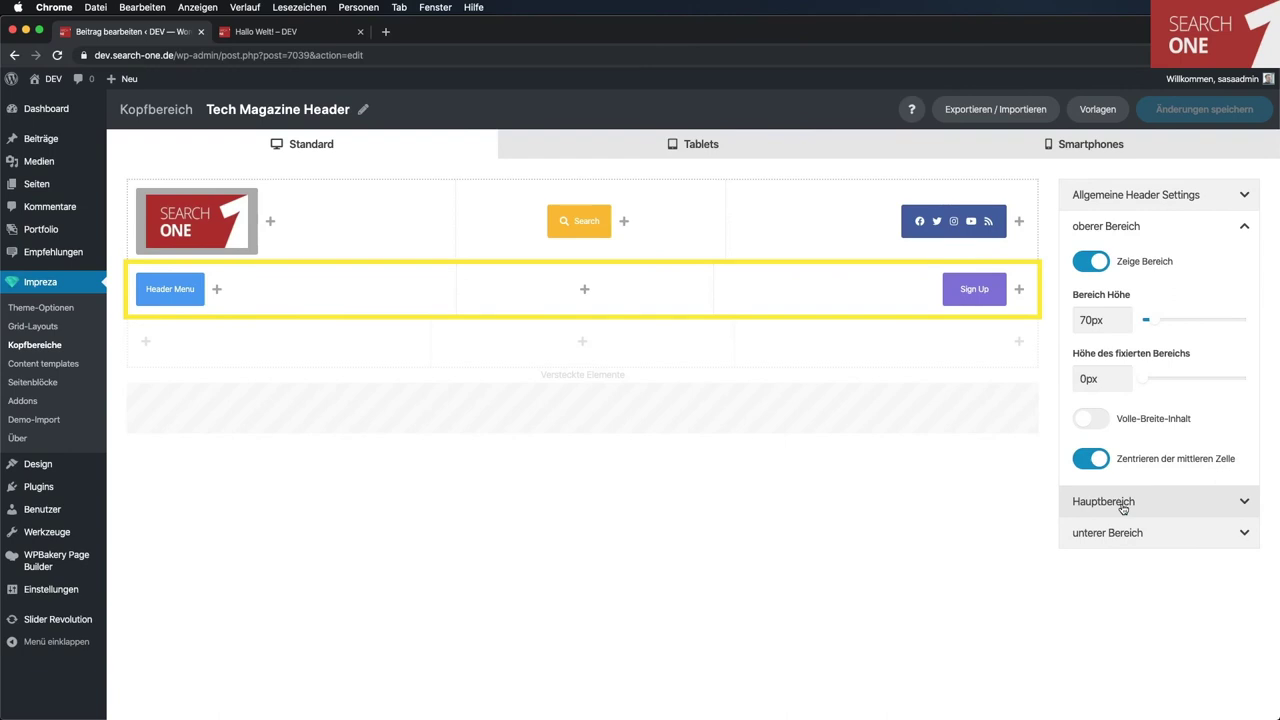
left_click_drag(1090, 319, 1073, 320)
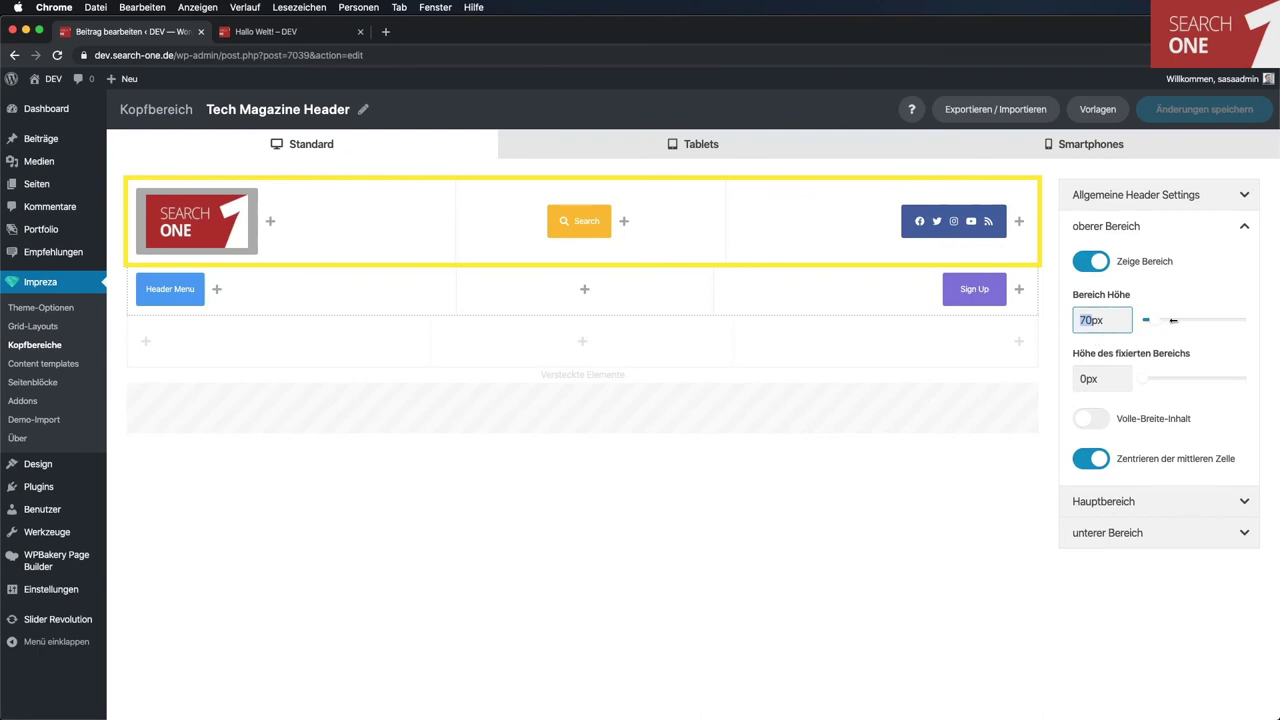
Open the Impreza Theme-Optionen and examine the Farben and Schriftbild settings.
left_click(66, 312)
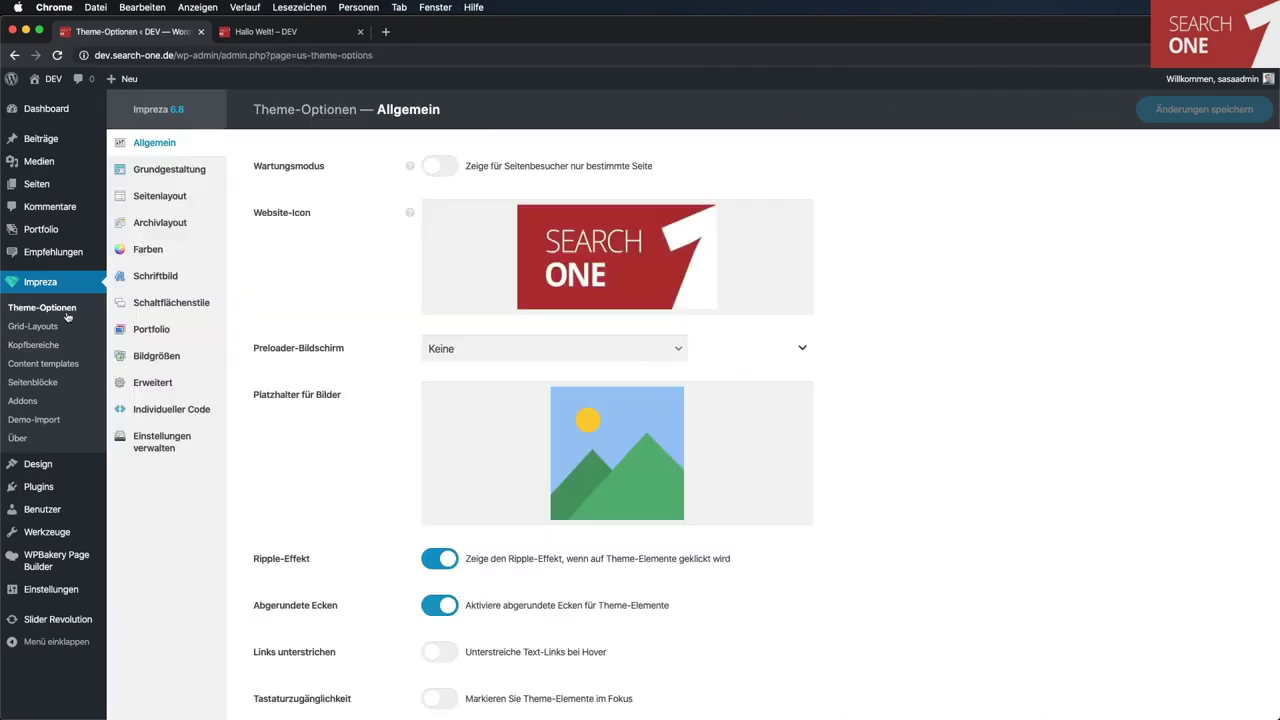
left_click(159, 262)
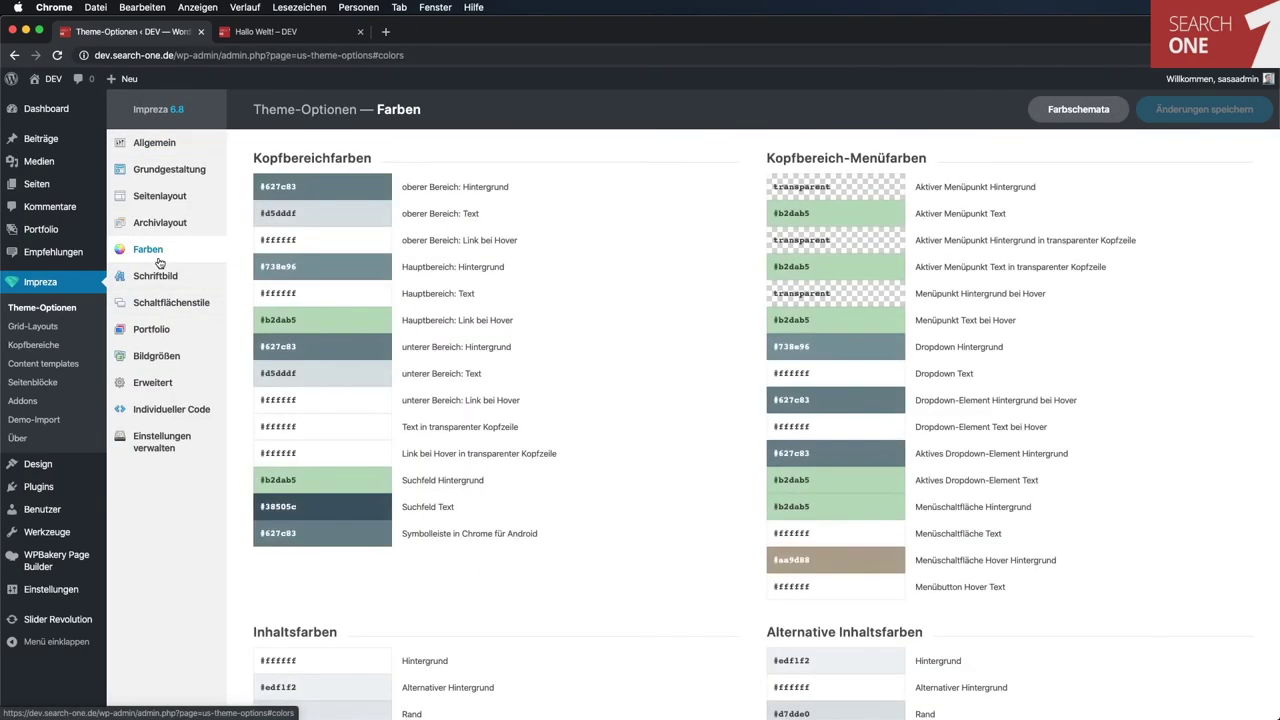
left_click(162, 280)
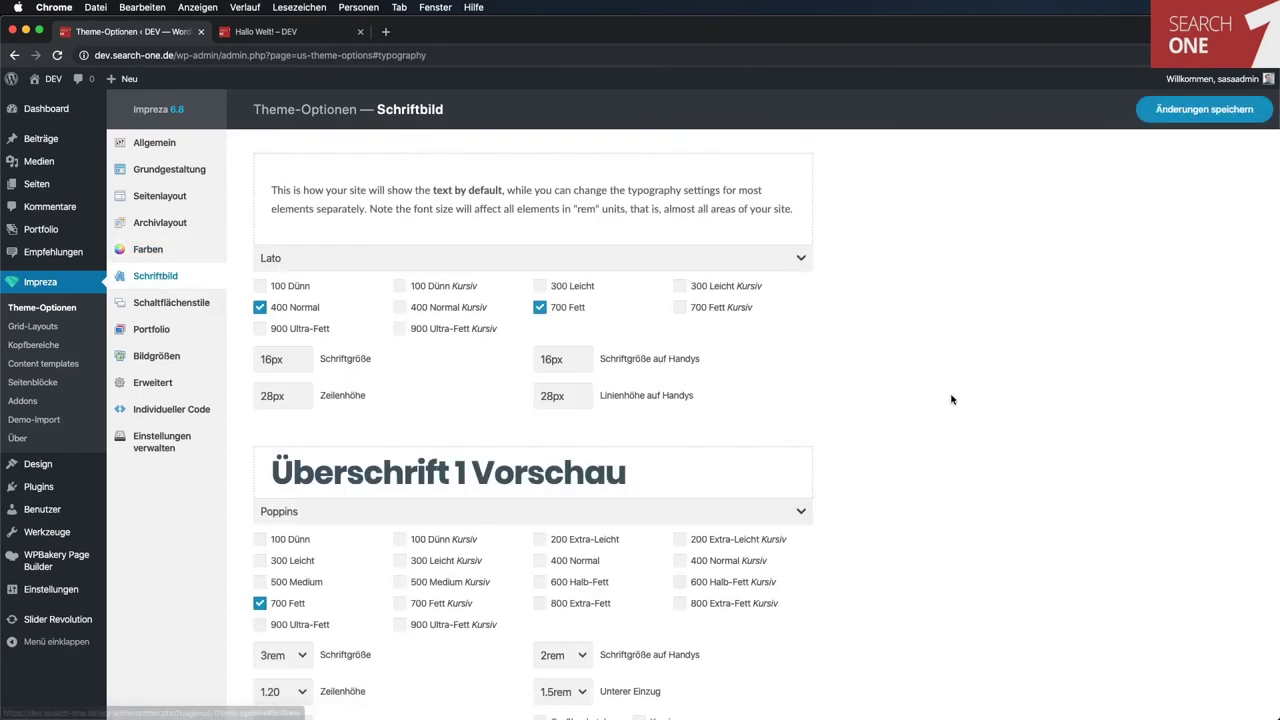
scroll(951, 399, "down", 3)
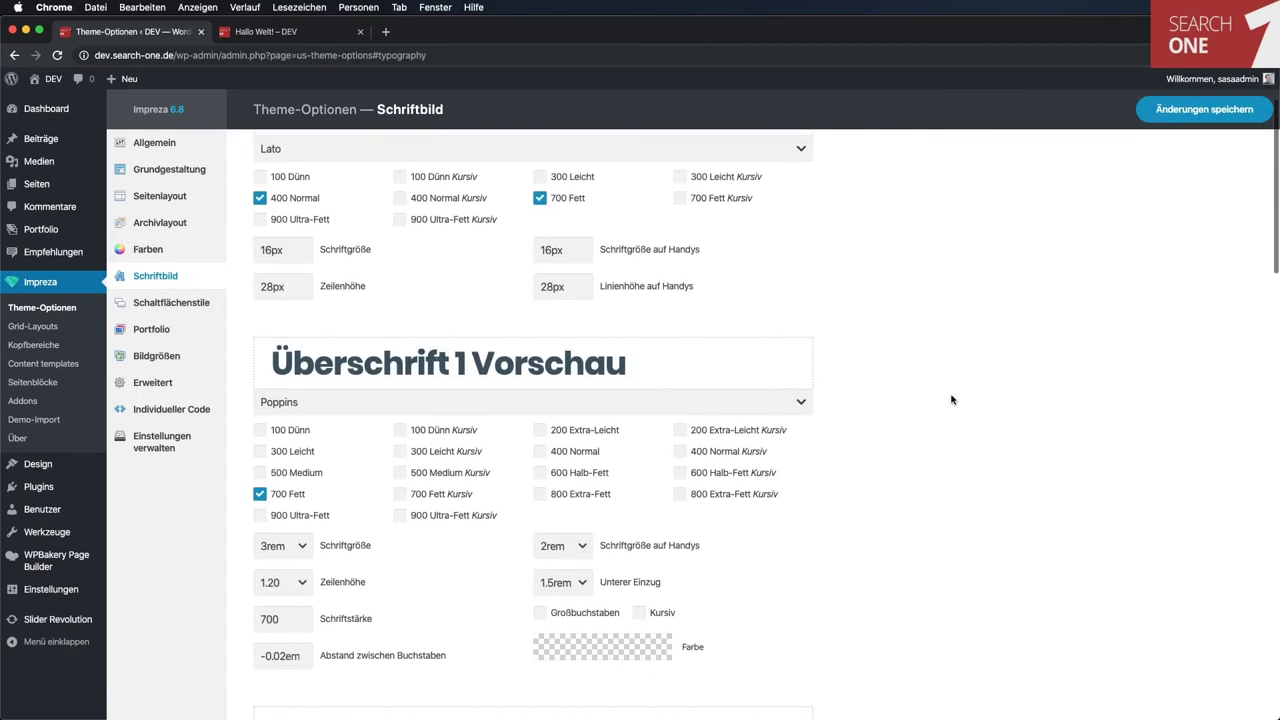
scroll(951, 399, "up", 3)
scroll(951, 399, "down", 5)
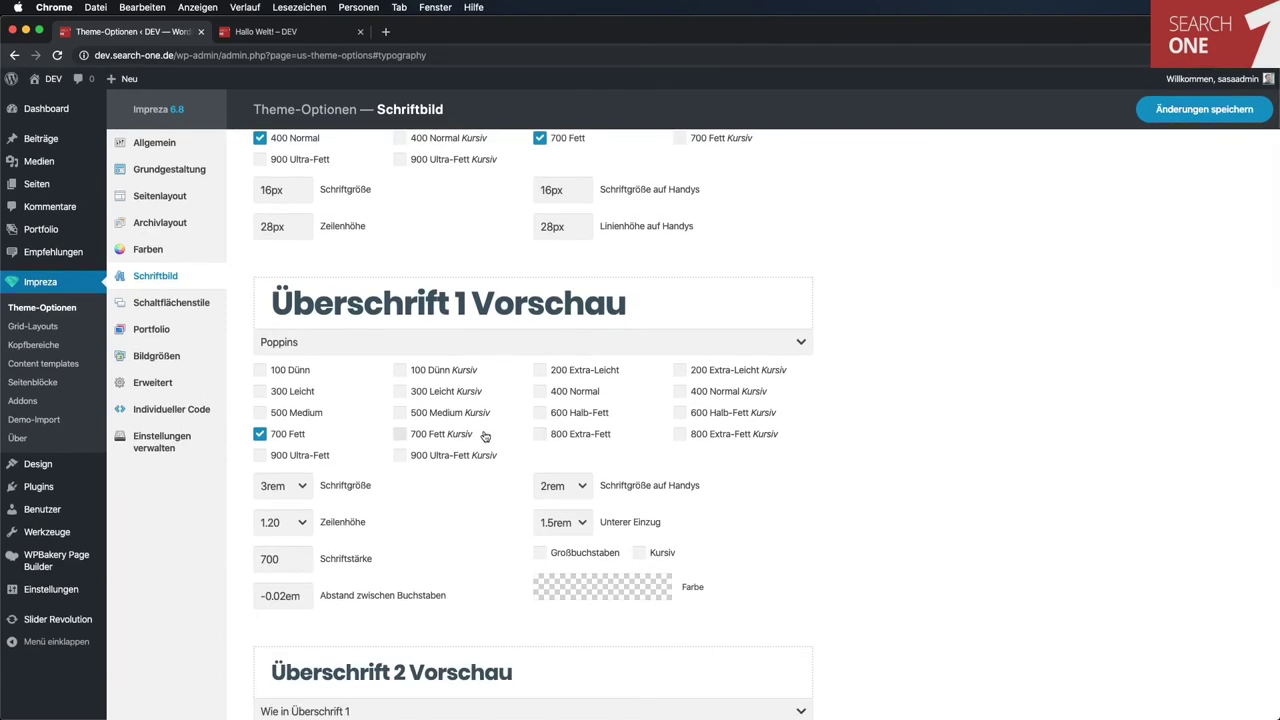
Toggle font weights for Überschrift 1, try Georgia, serif as its font and switch back to Poppins.
left_click(290, 452)
left_click(289, 444)
left_click(290, 440)
left_click(288, 457)
left_click(801, 345)
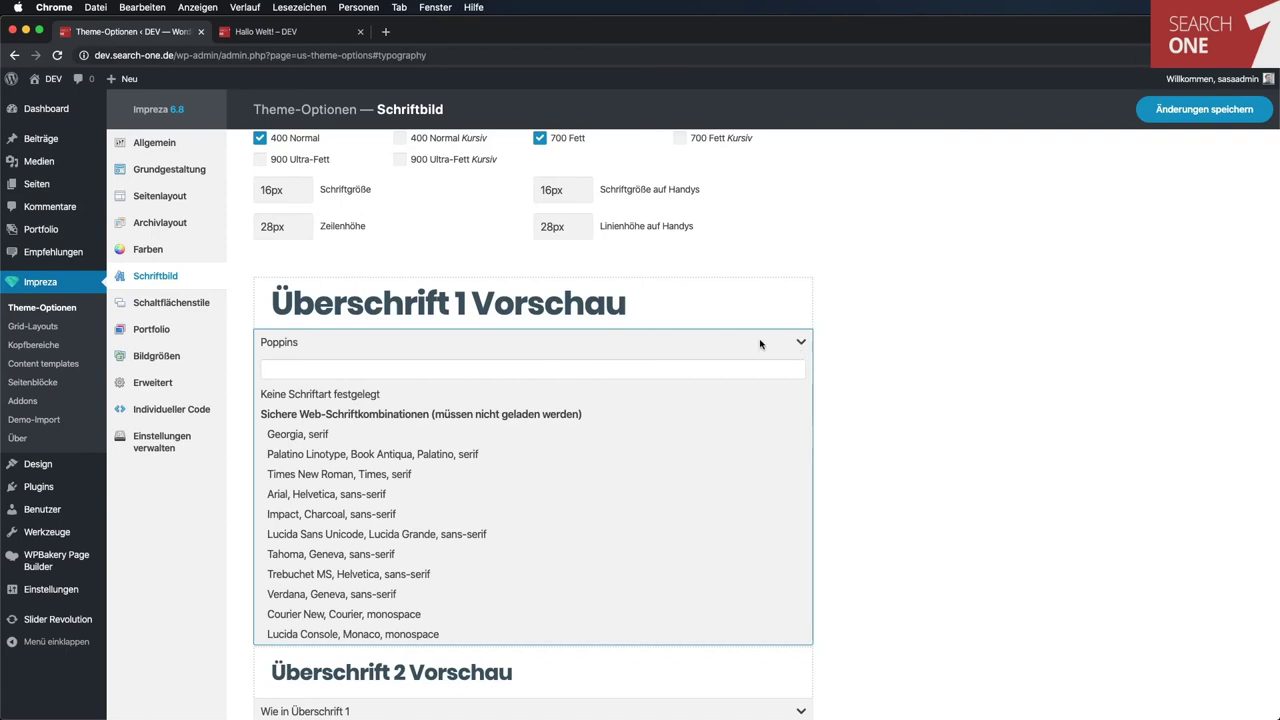
left_click(345, 436)
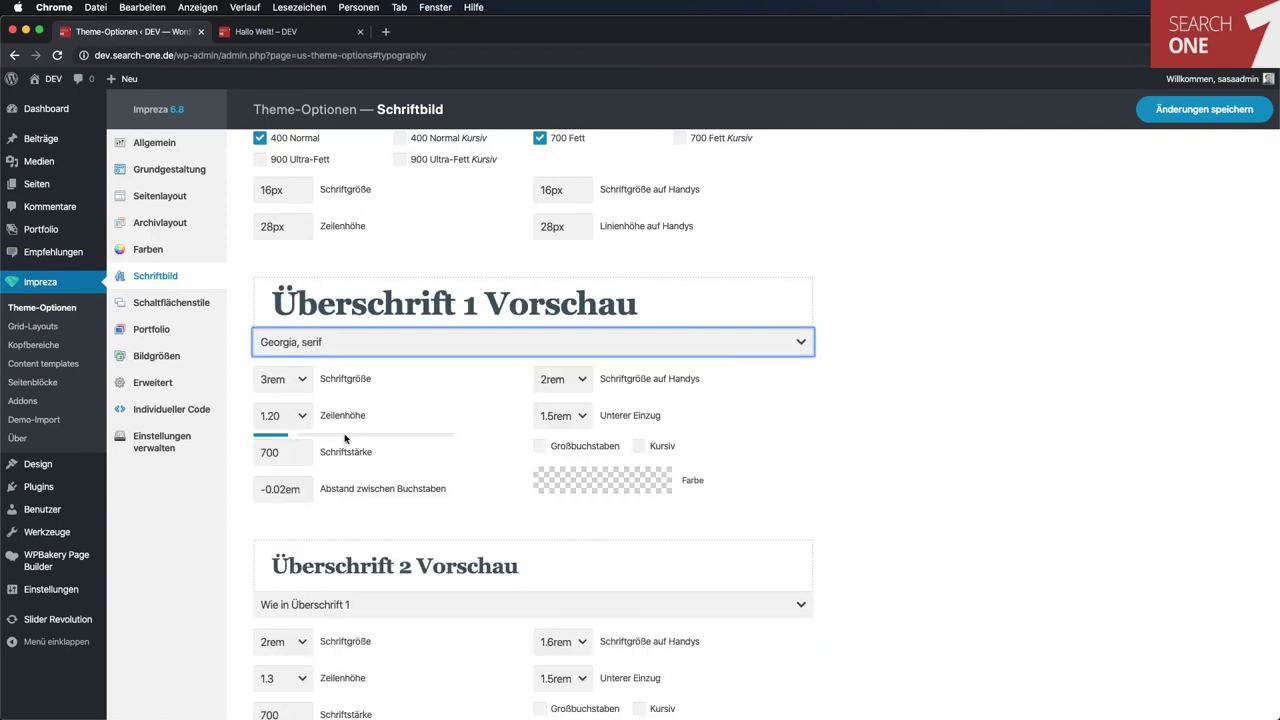
left_click(433, 343)
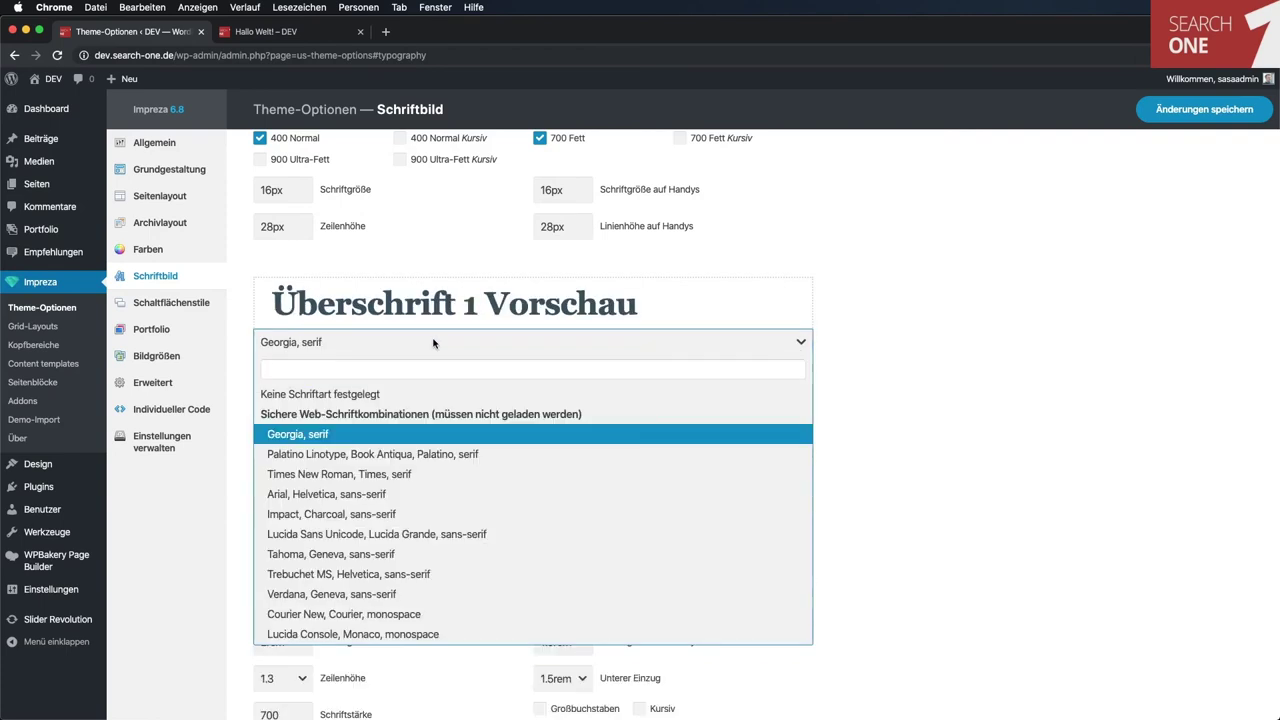
type("po")
left_click(300, 603)
Review the remaining Schriftbild options and compare the Schaltflächenstile with the Sign Up button on the live post.
scroll(1171, 461, "down", 3)
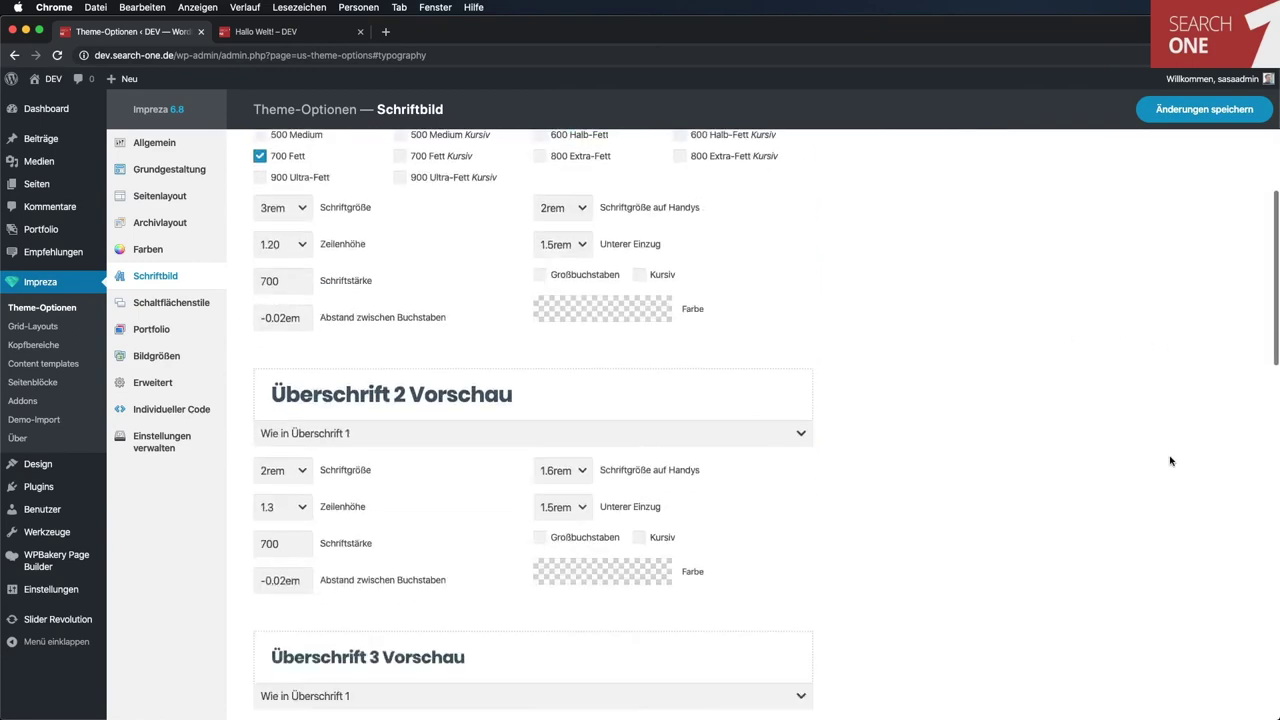
scroll(1171, 461, "down", 10)
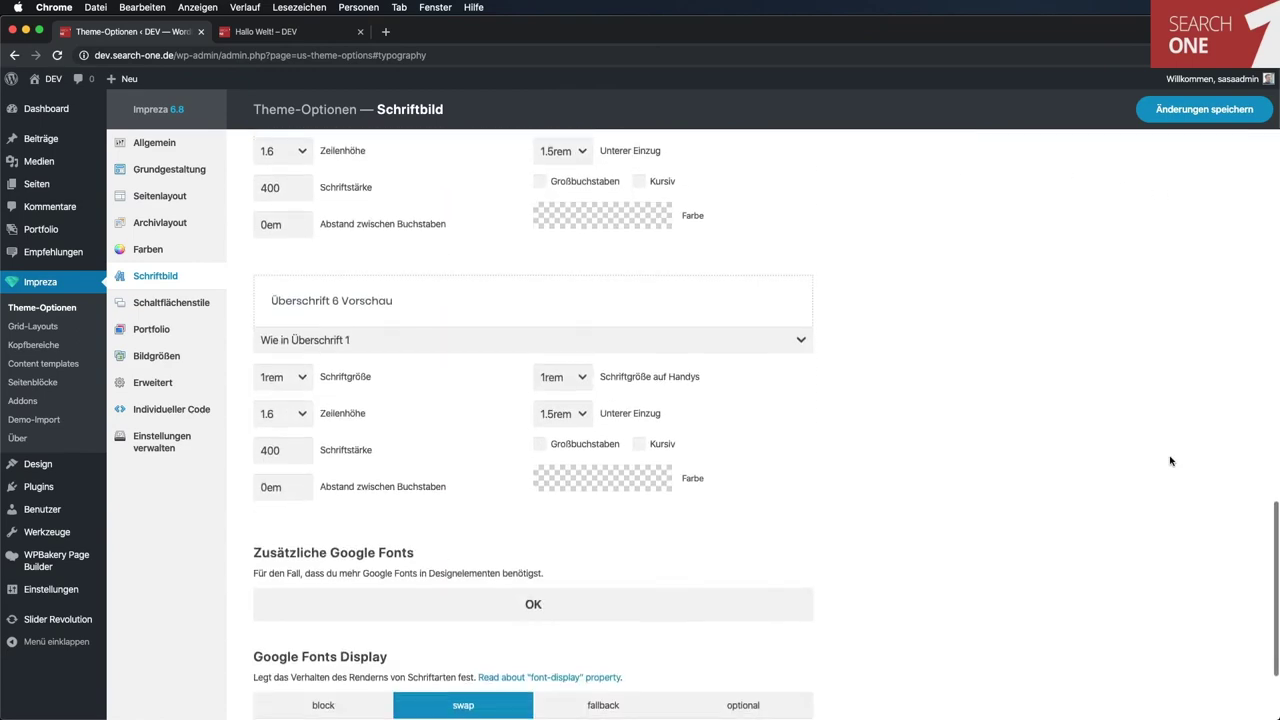
scroll(1171, 461, "down", 3)
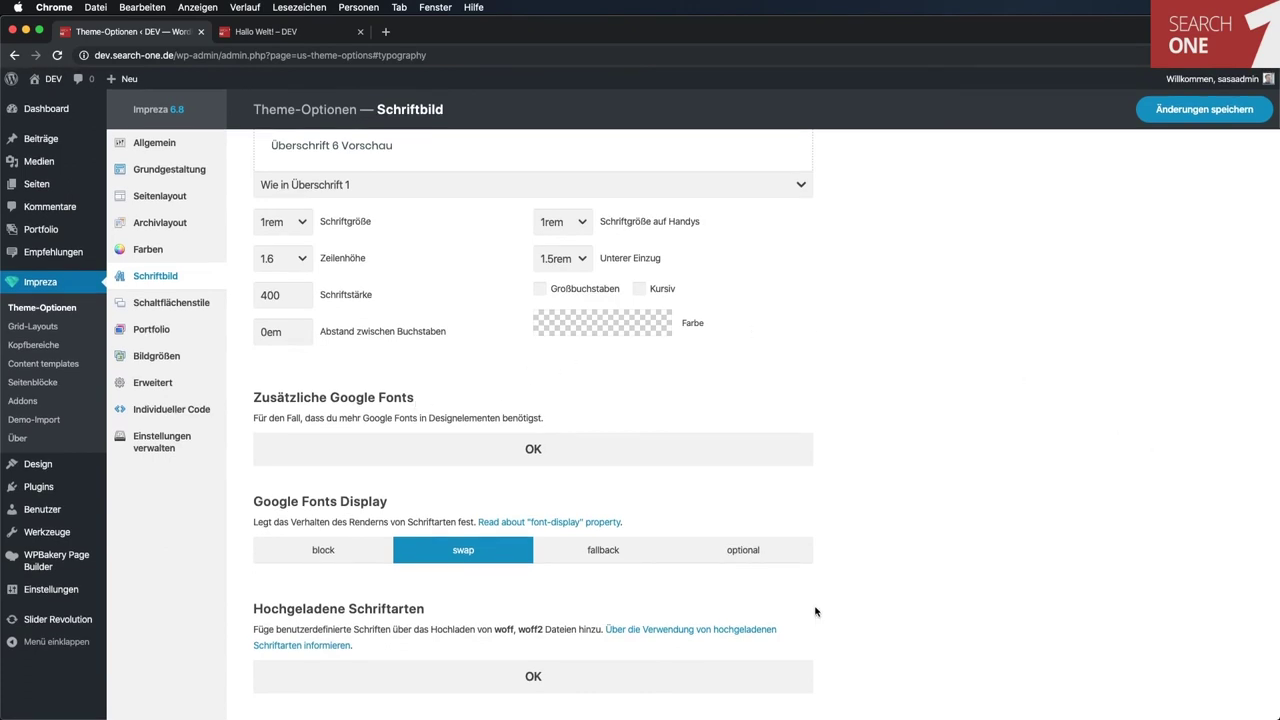
left_click(172, 304)
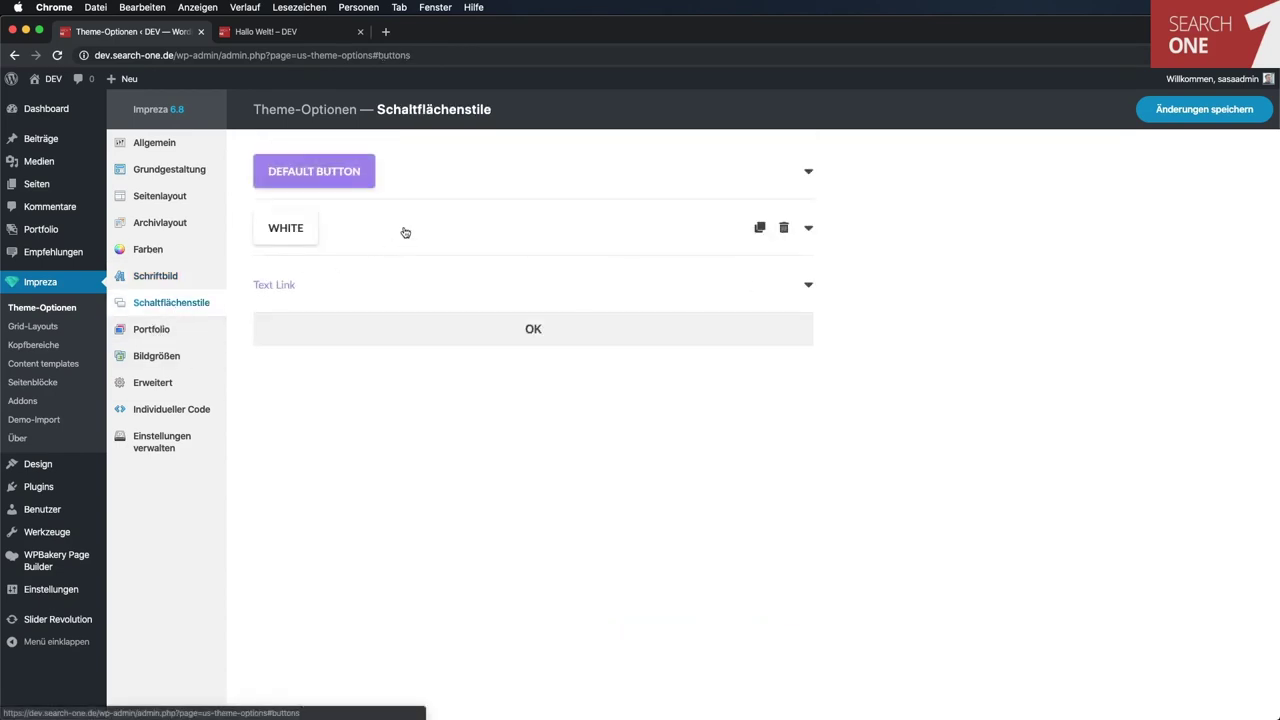
left_click(318, 33)
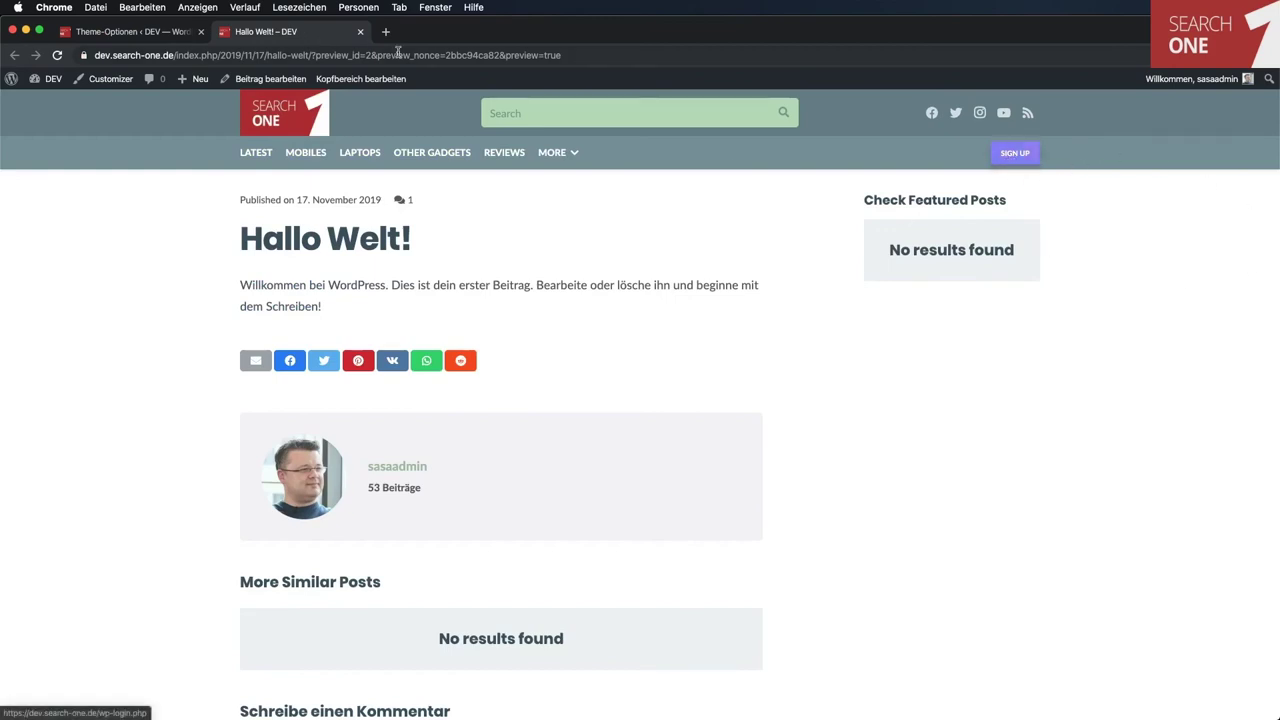
left_click(178, 33)
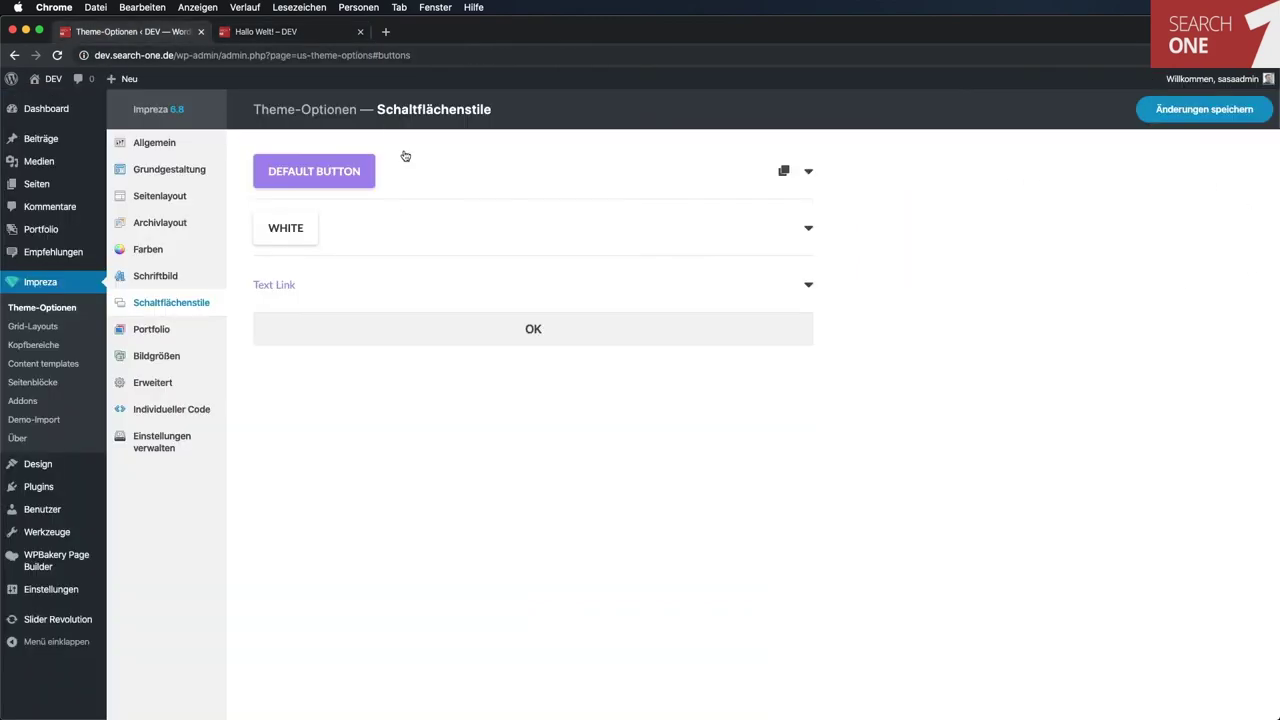
Set the Default Button style's normal Hintergrund colour to #ff0000.
left_click(810, 172)
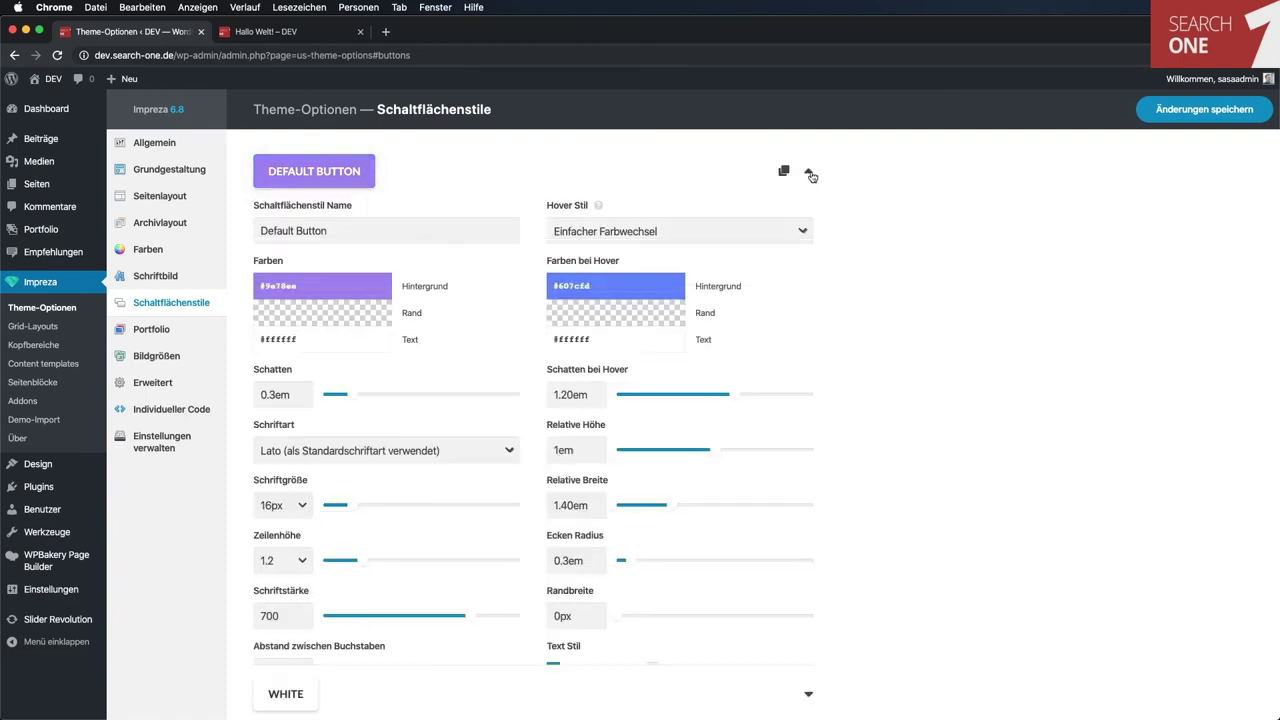
left_click(346, 281)
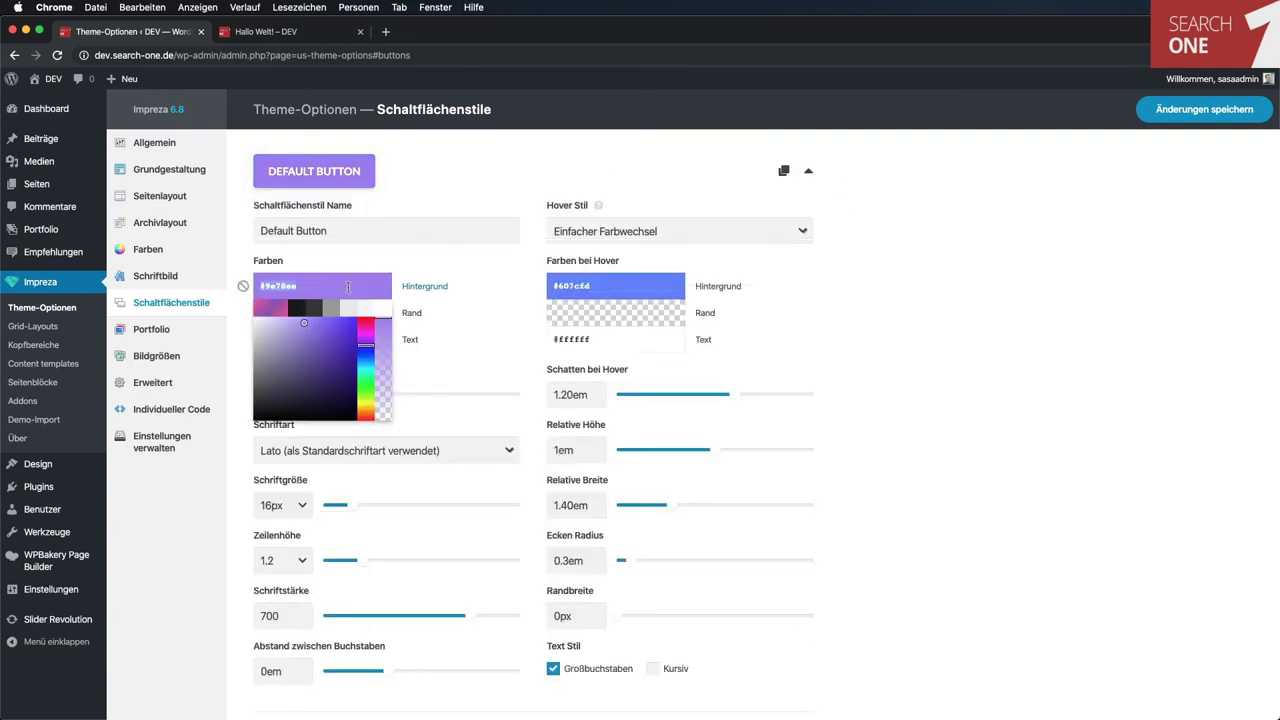
left_click(366, 322)
left_click_drag(366, 322, 358, 318)
left_click(335, 323)
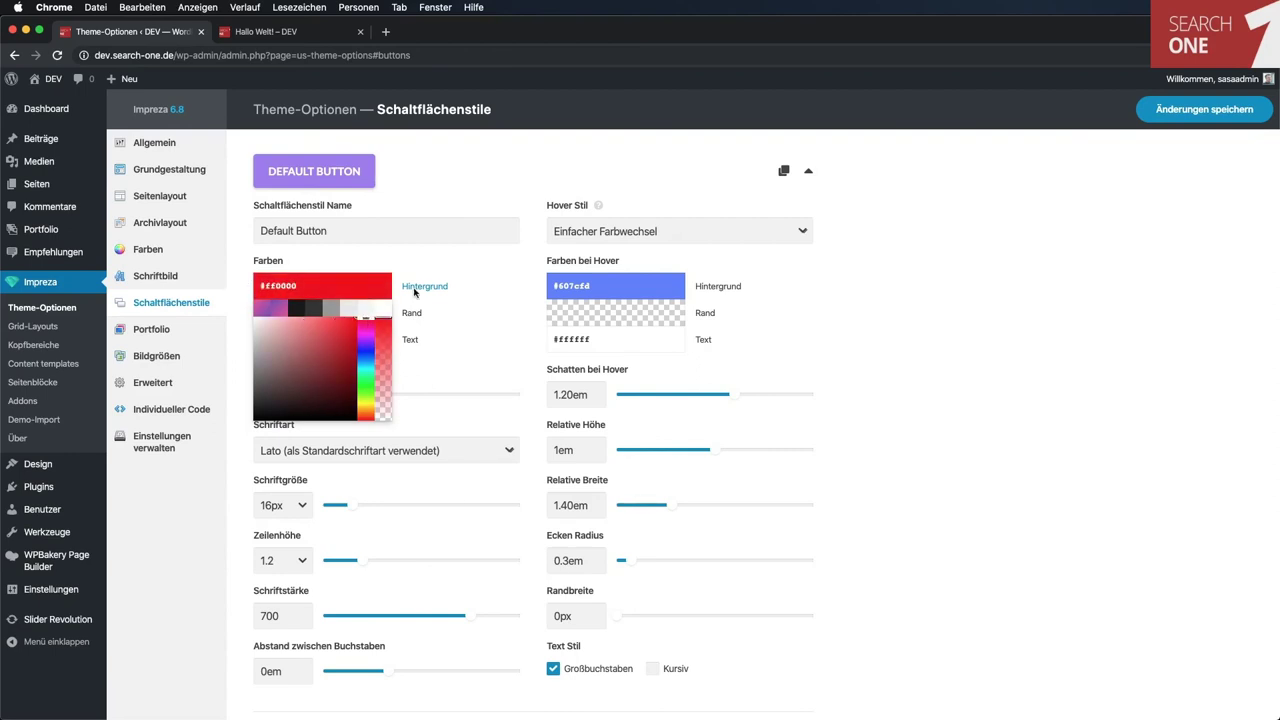
left_click(498, 251)
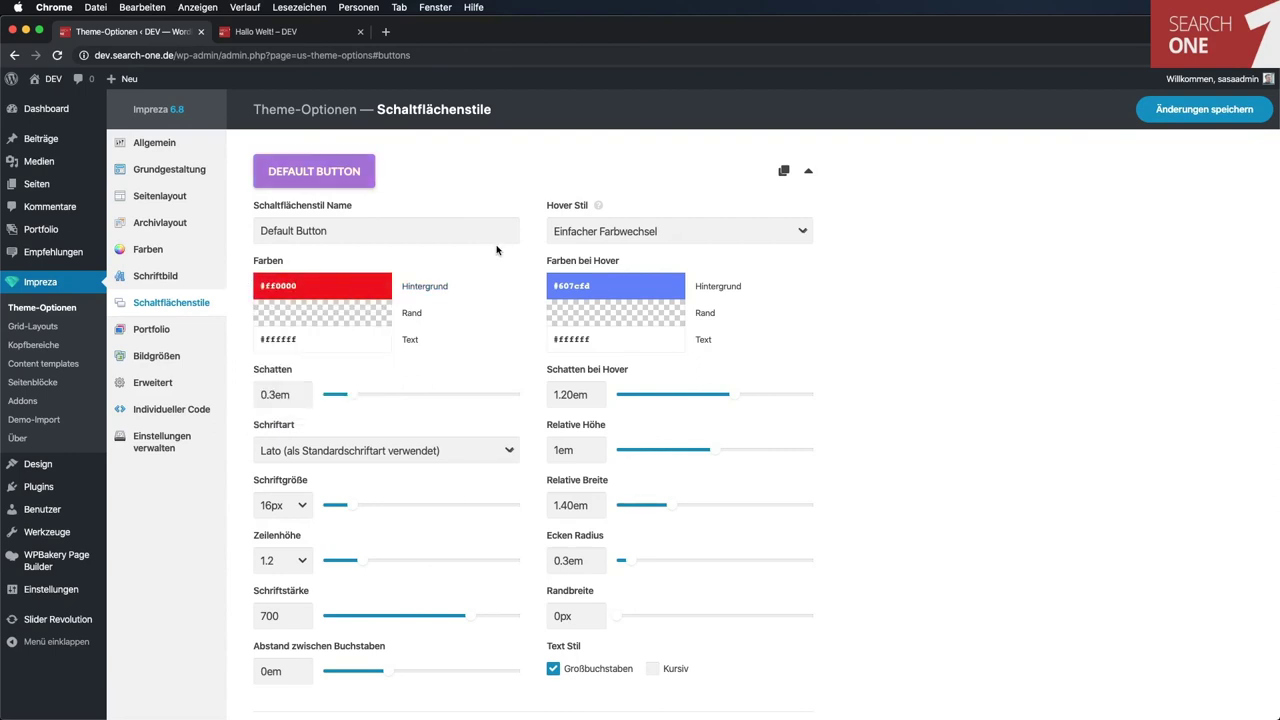
Set the Default Button style's Hintergrund colour bei Hover to #fe6060.
left_click(596, 285)
left_click_drag(660, 322, 660, 272)
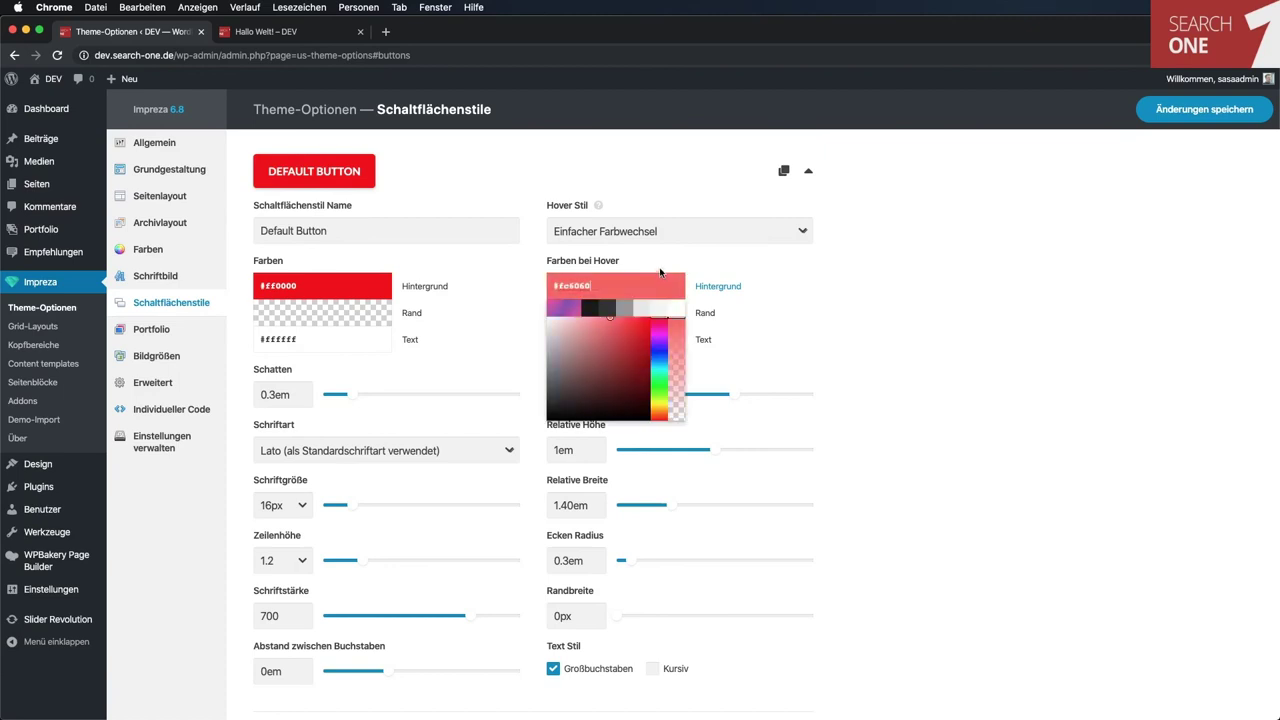
left_click(957, 295)
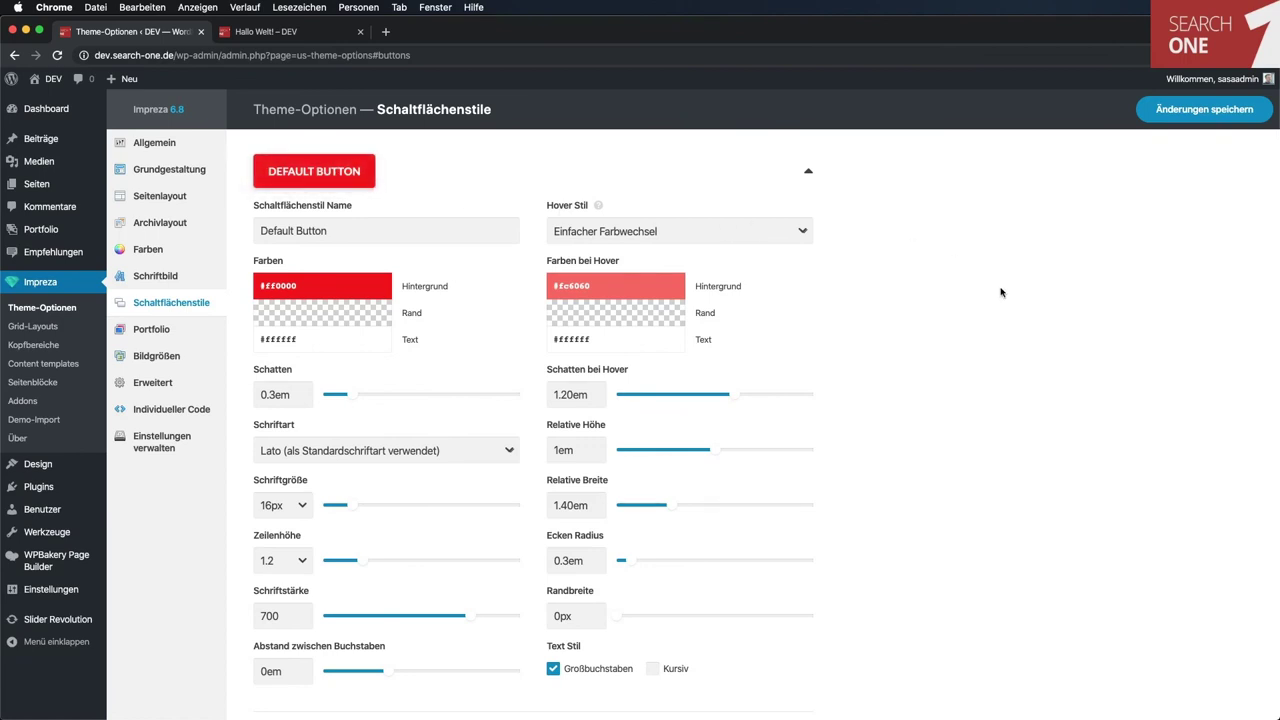
Save the theme options, reload the Hallo Welt! post to check the button and return to the options.
left_click(1204, 109)
left_click(265, 31)
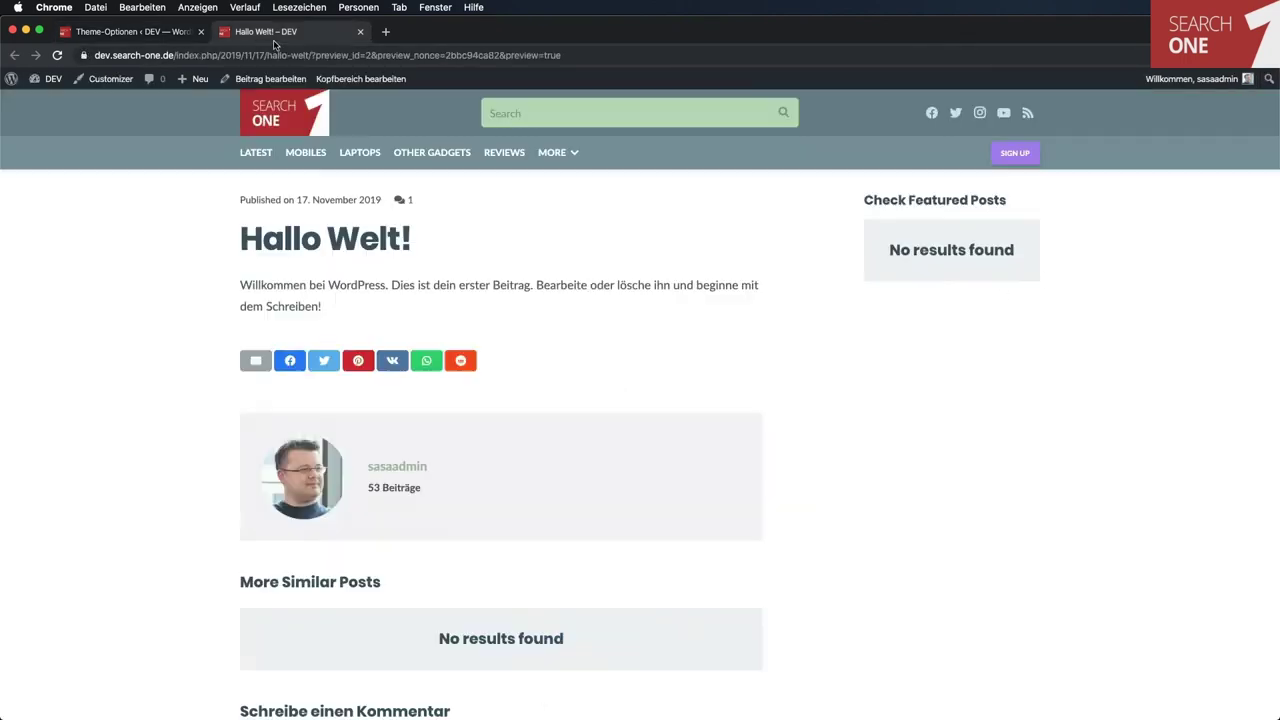
left_click(58, 55)
key("ctrl+shift+Tab")
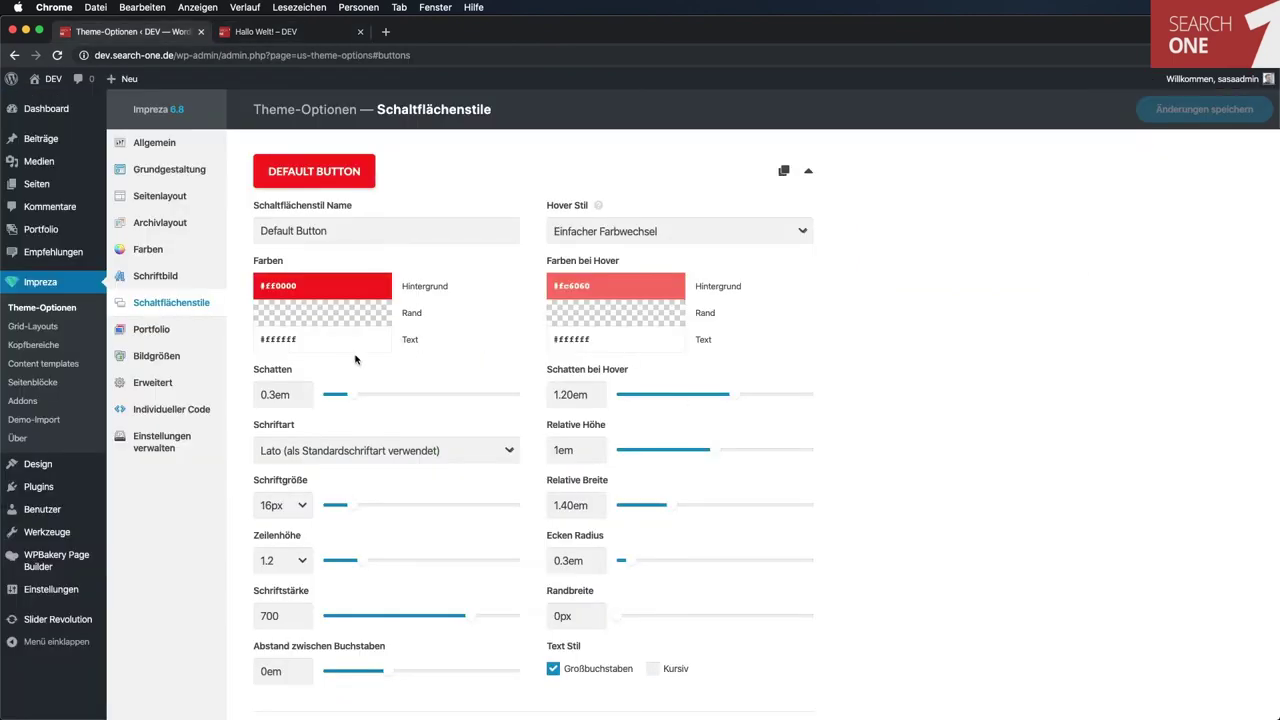
Examine the Portfolio options, including the available Übersichtsseite pages, and the Bildgrößen settings.
left_click(156, 333)
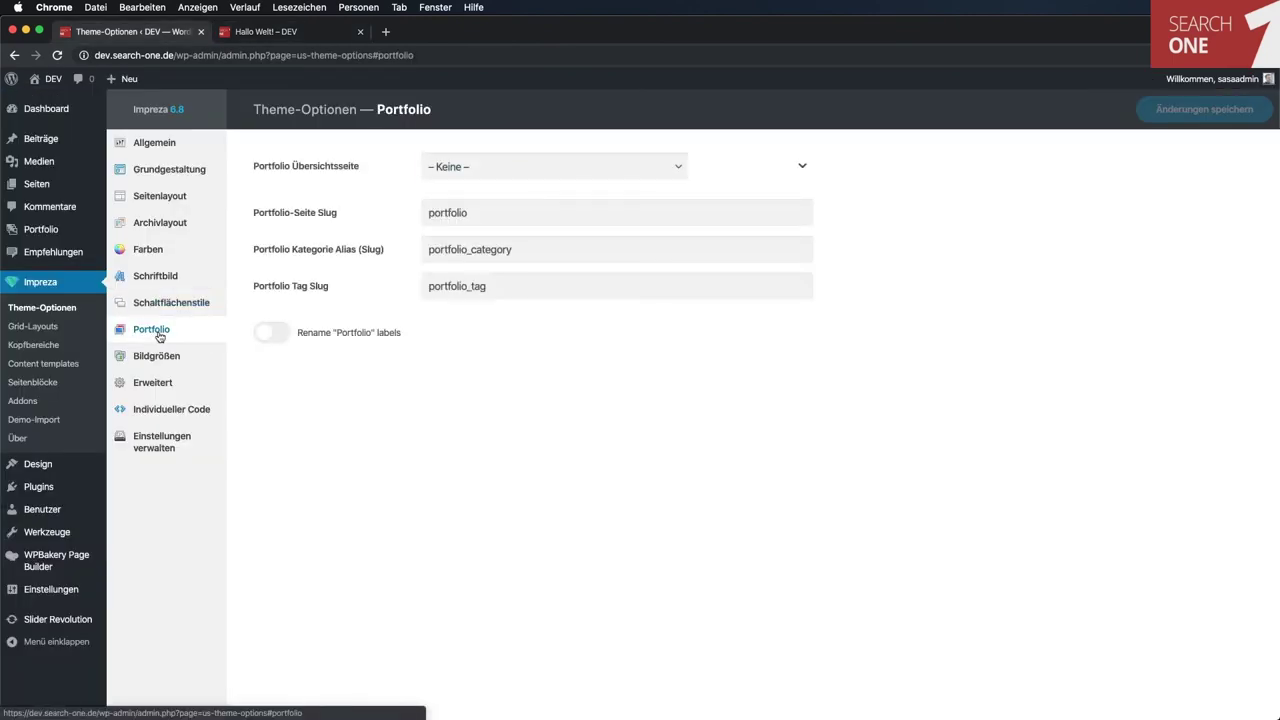
left_click(554, 167)
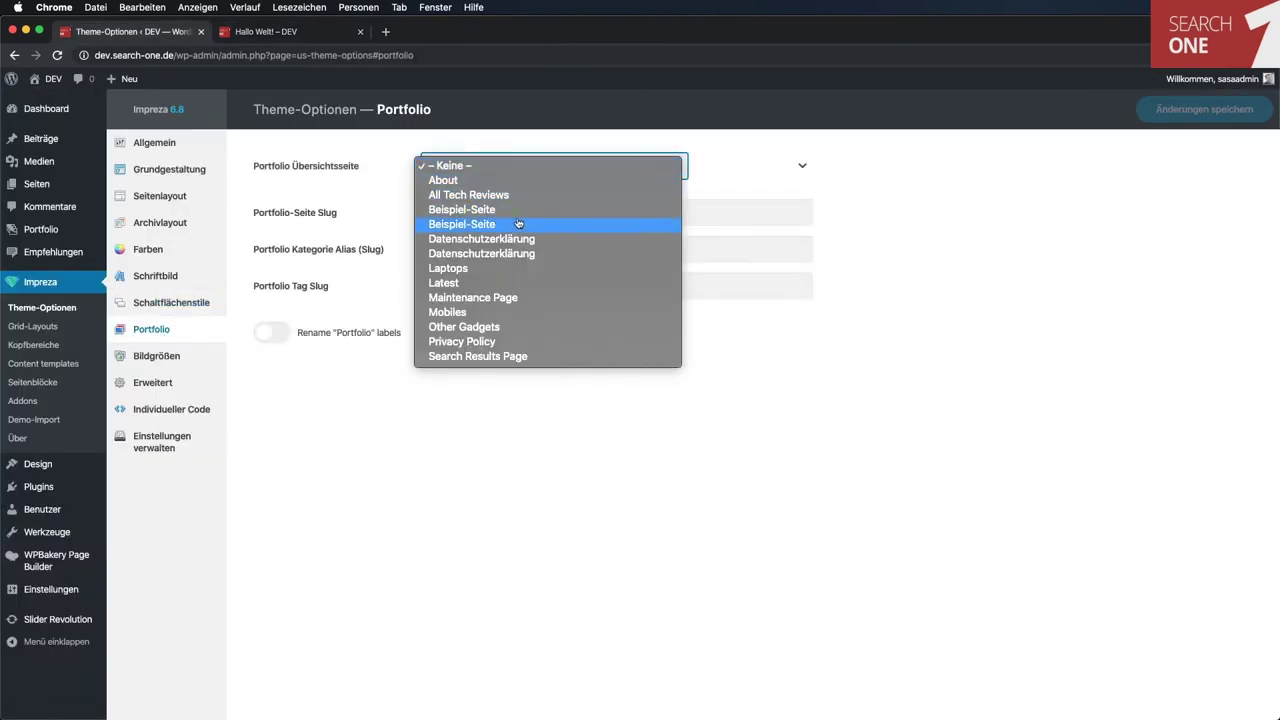
left_click(487, 474)
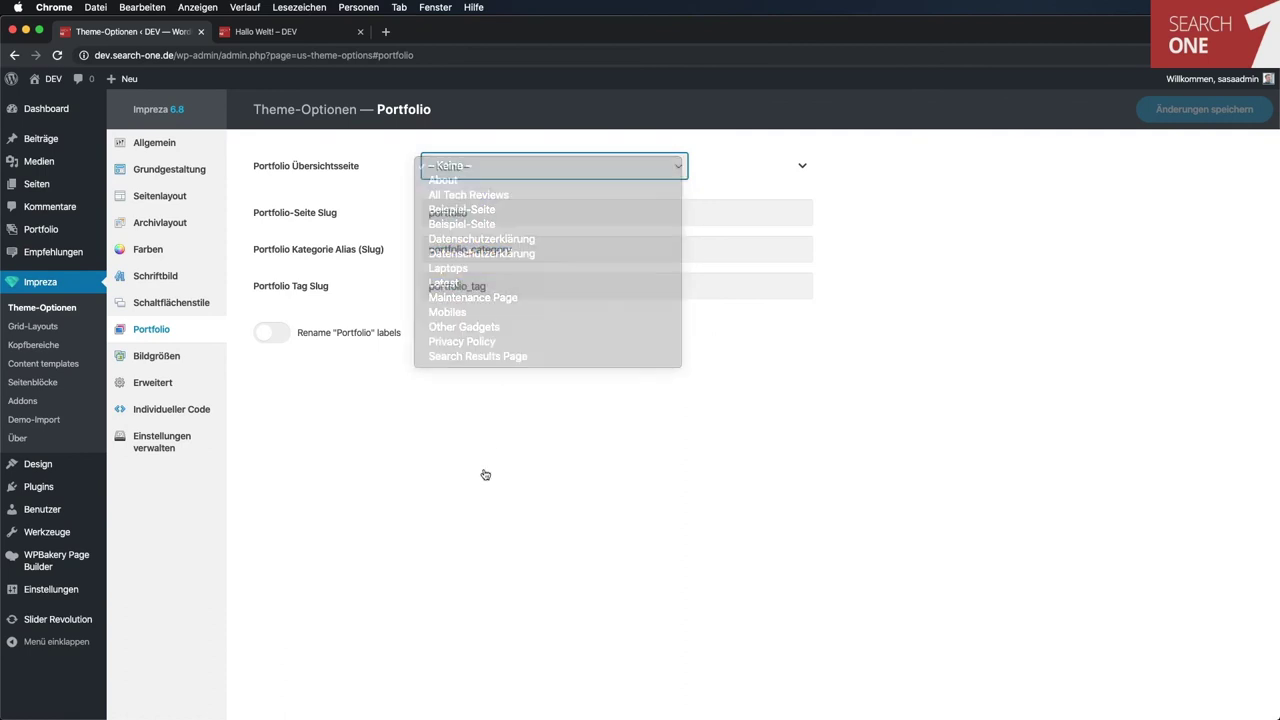
left_click(160, 362)
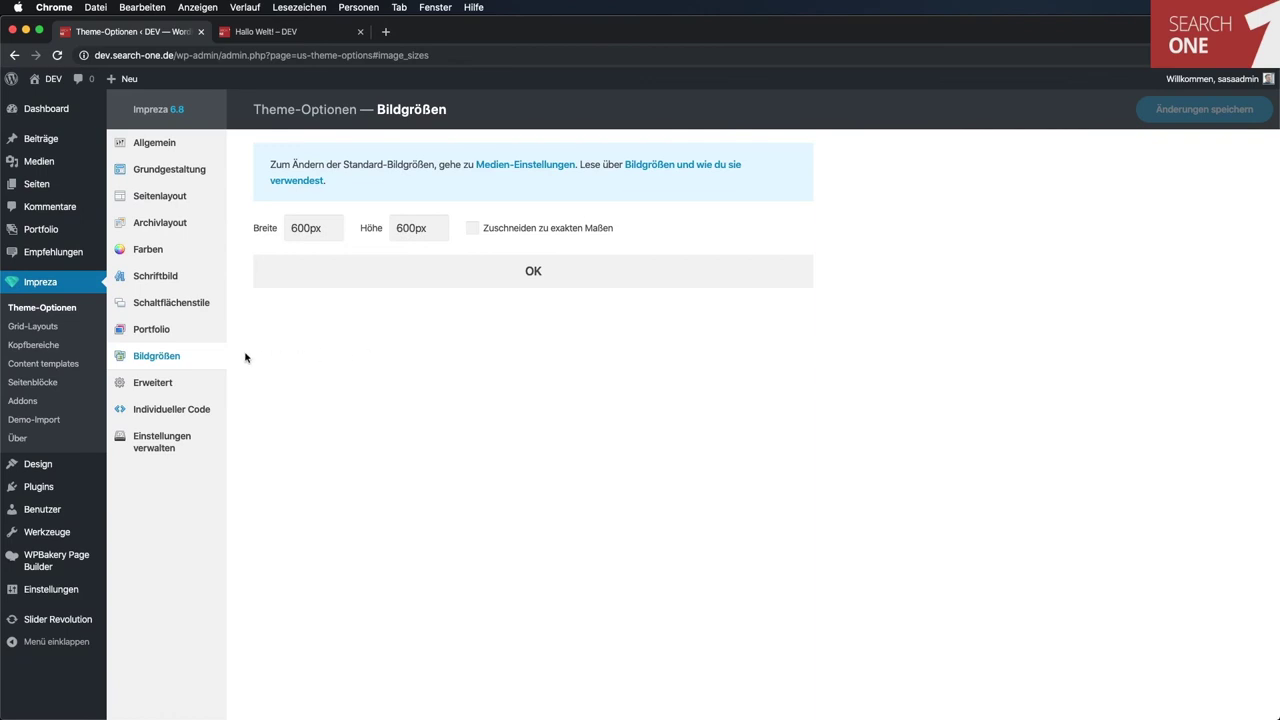
Toggle the Portfolio module off and on in the Erweitert settings and review the Webseitengeschwindigkeit options.
left_click(157, 390)
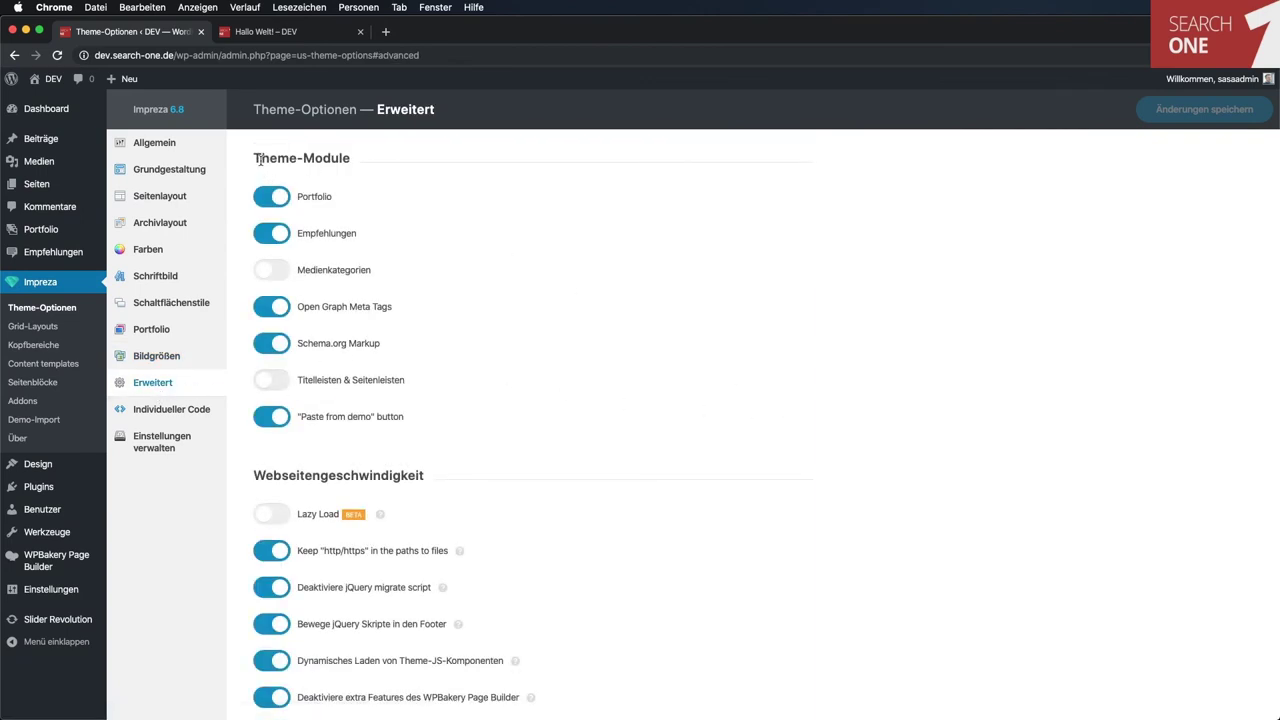
left_click(324, 201)
left_click(304, 196)
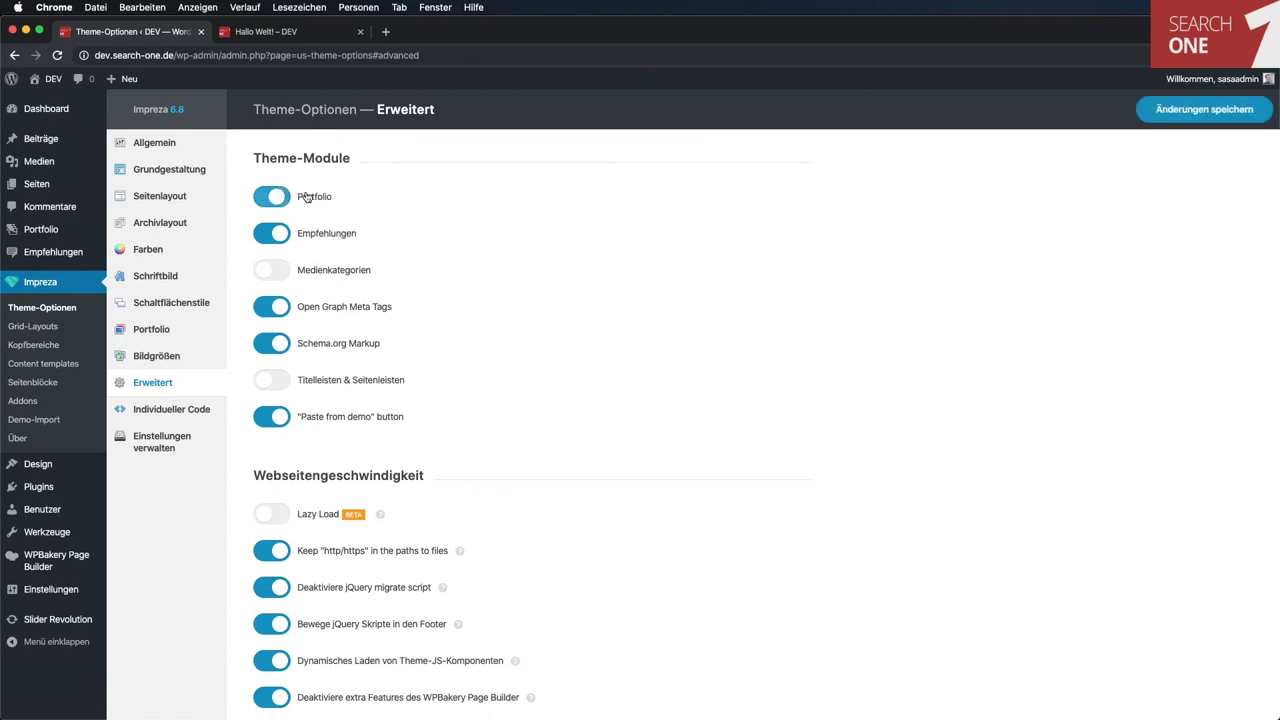
scroll(963, 428, "down", 3)
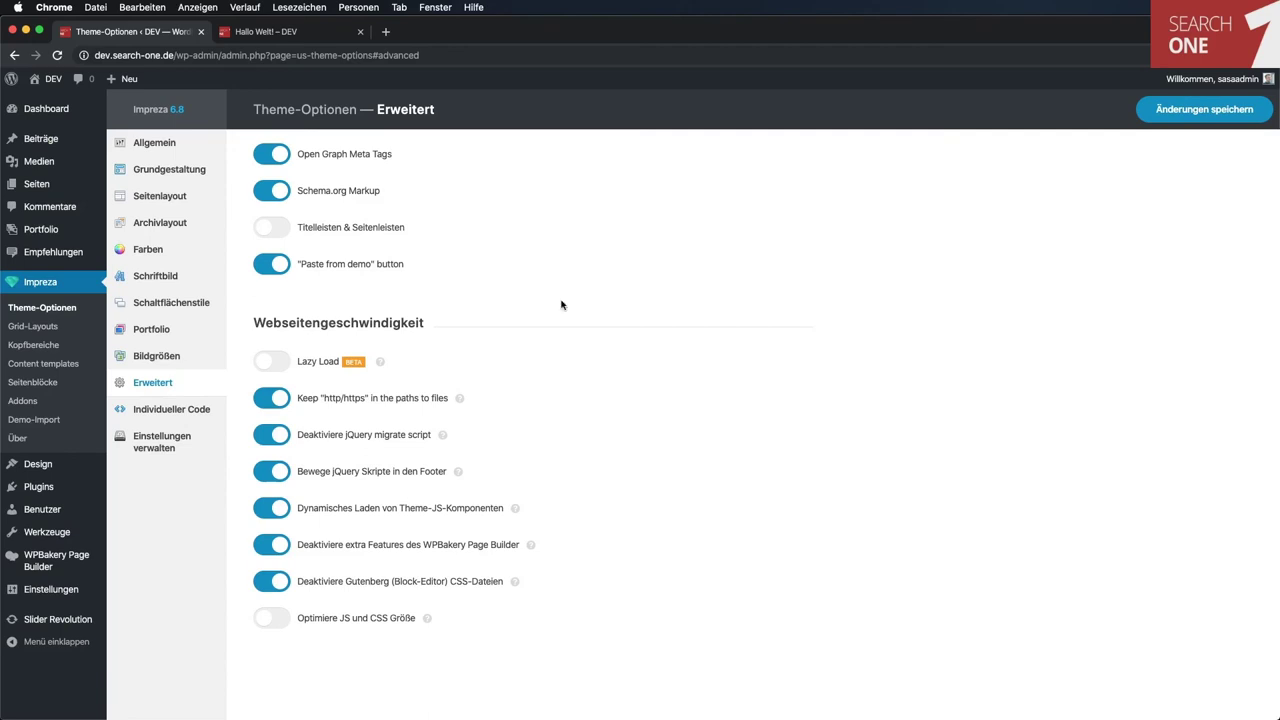
Open the Individueller Code settings and examine the fields for custom CSS and code before </head>.
left_click(175, 419)
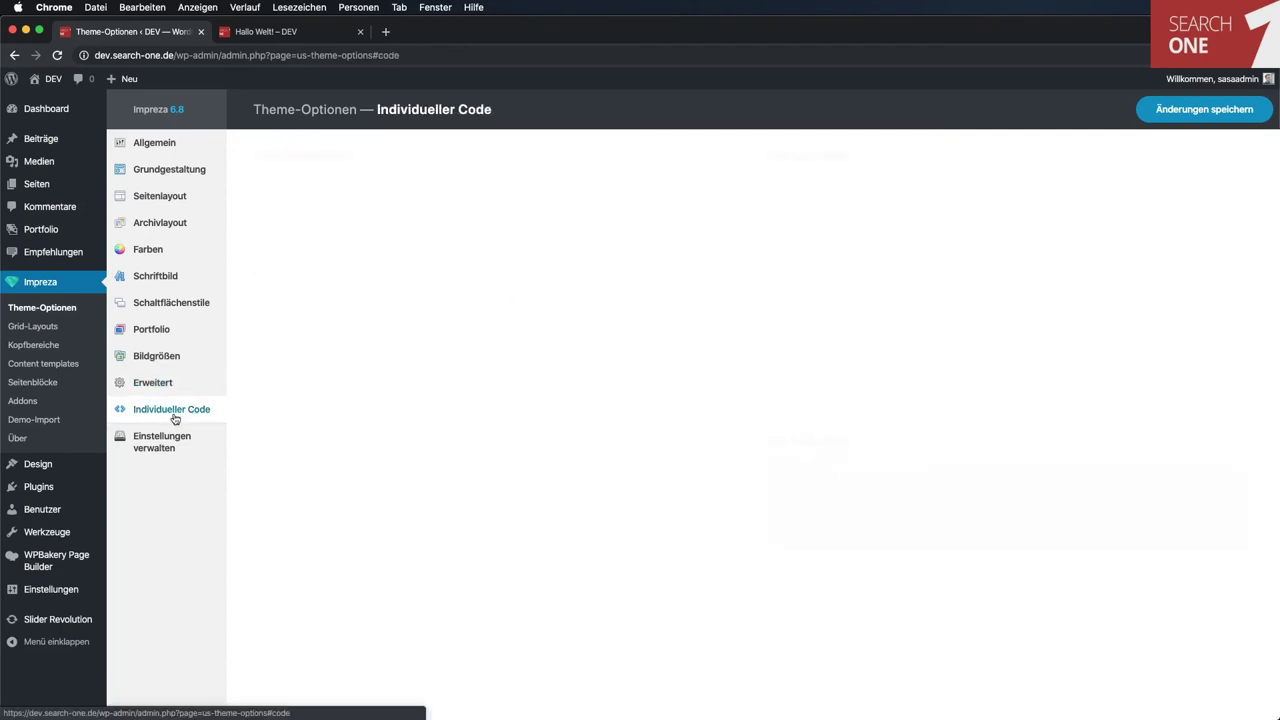
left_click(608, 305)
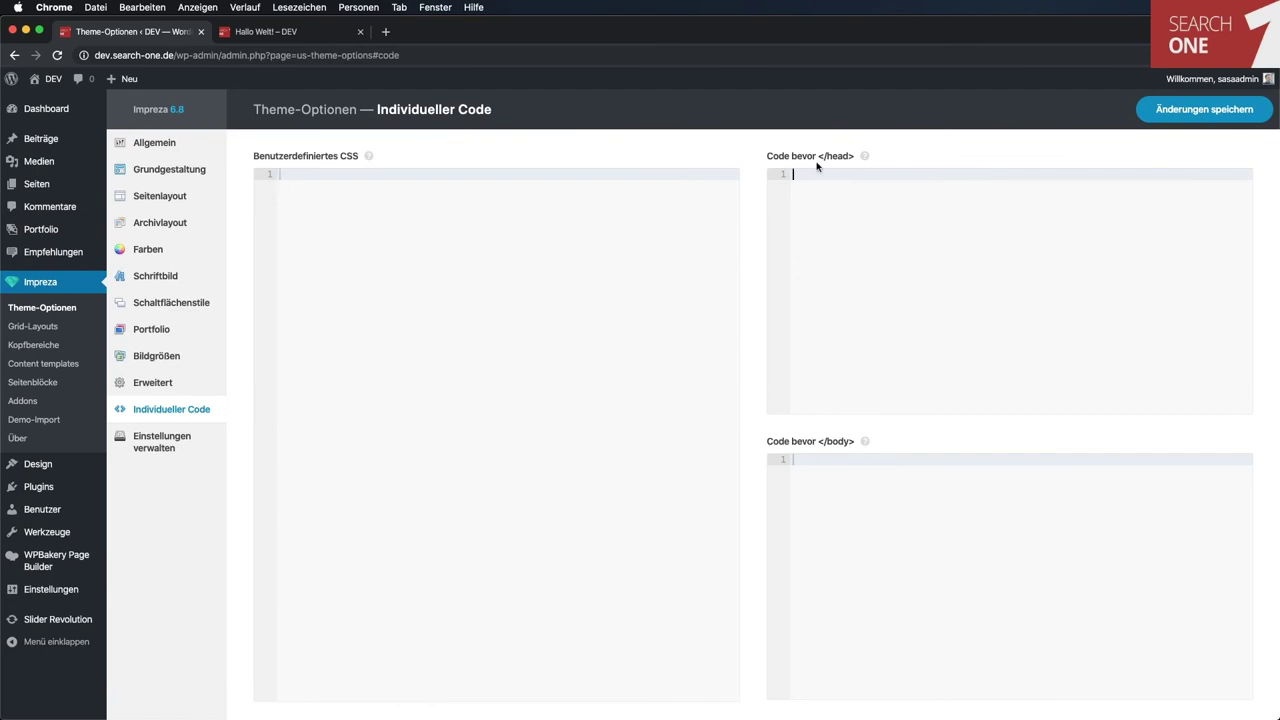
Examine the field for code before </body> and the Einstellungen verwalten options for resetting, backing up and exporting the theme options.
left_click(913, 462)
left_click(160, 442)
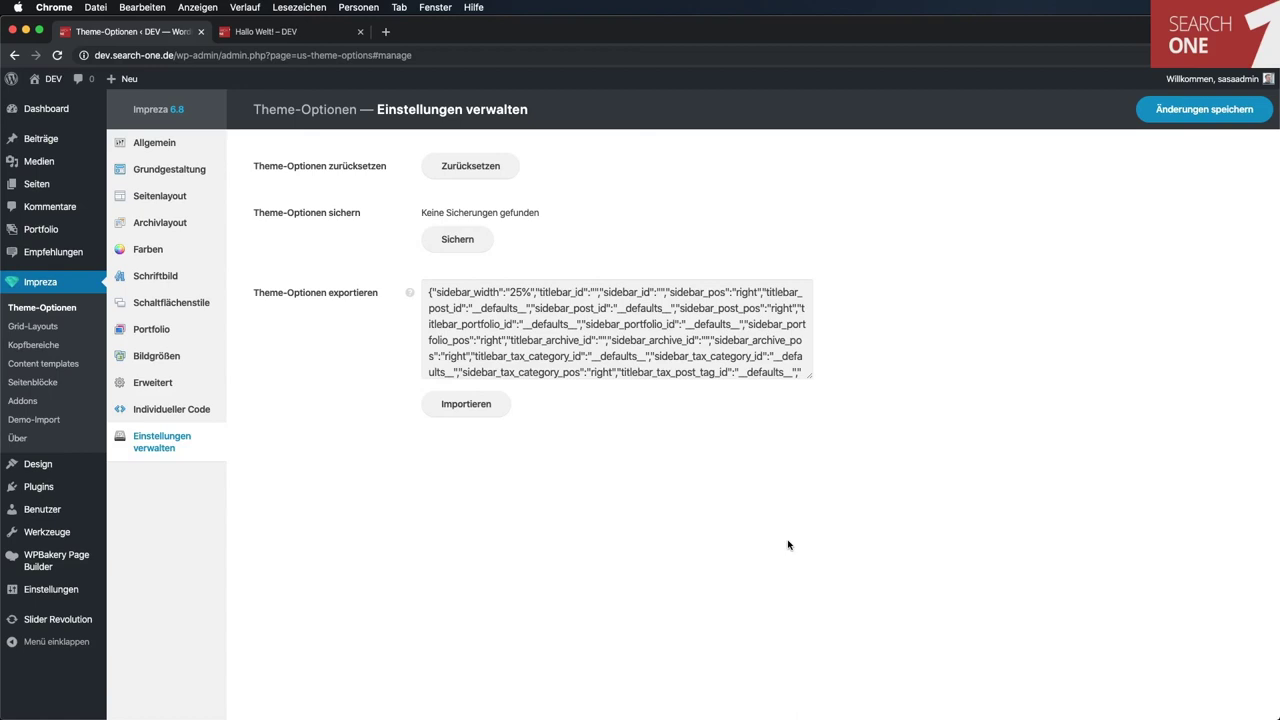
Review the article grid on the site's homepage and open the post "8 Tips That Will Make You Guru In Review".
key("ctrl+Tab")
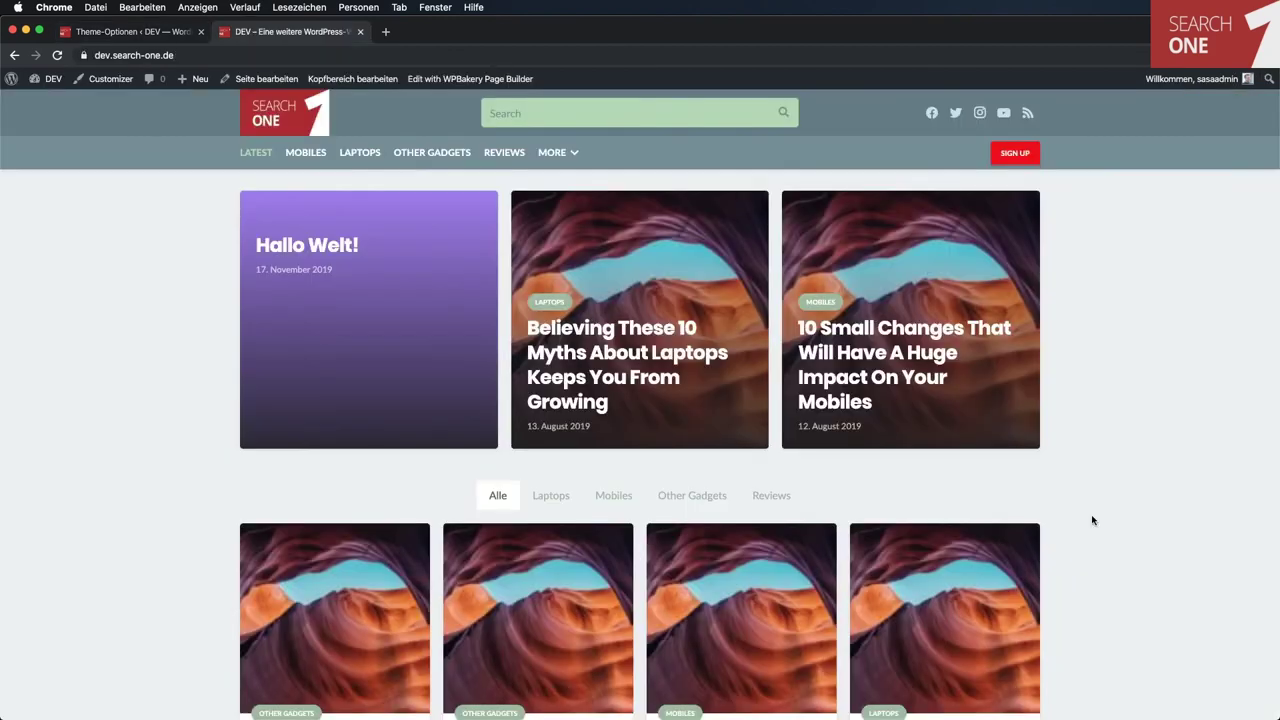
scroll(1093, 520, "down", 10)
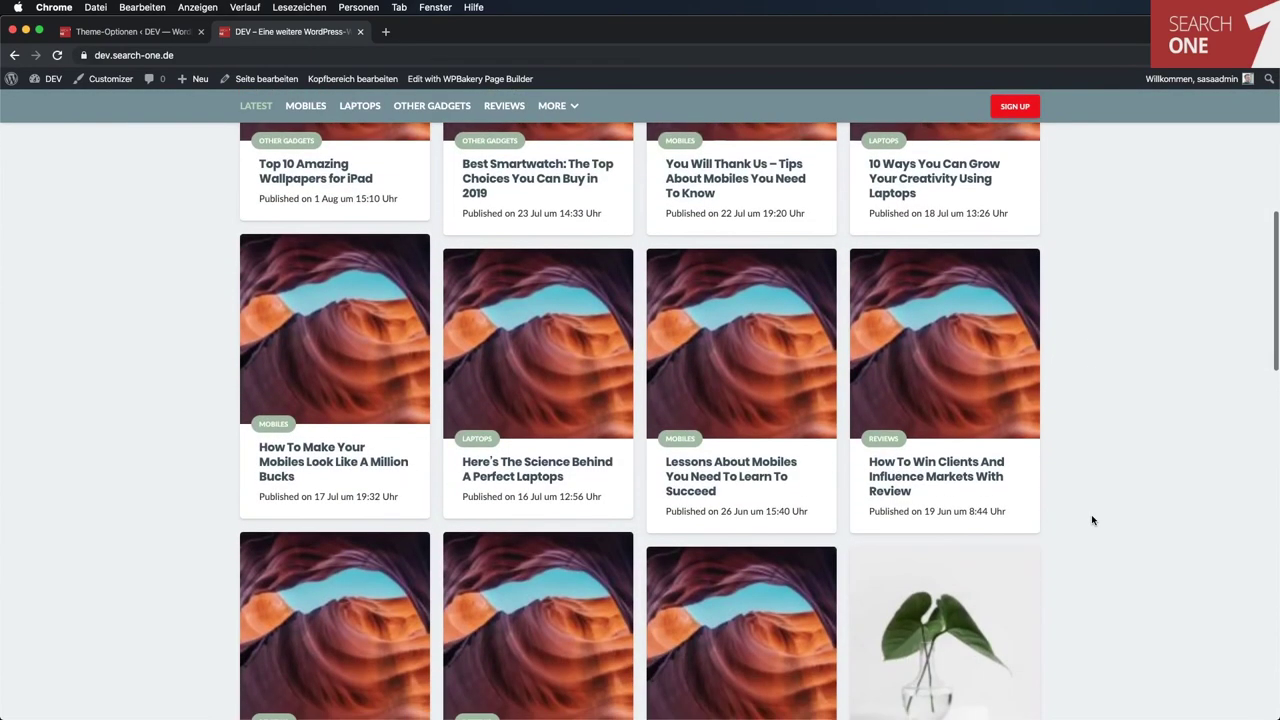
scroll(1093, 520, "down", 6)
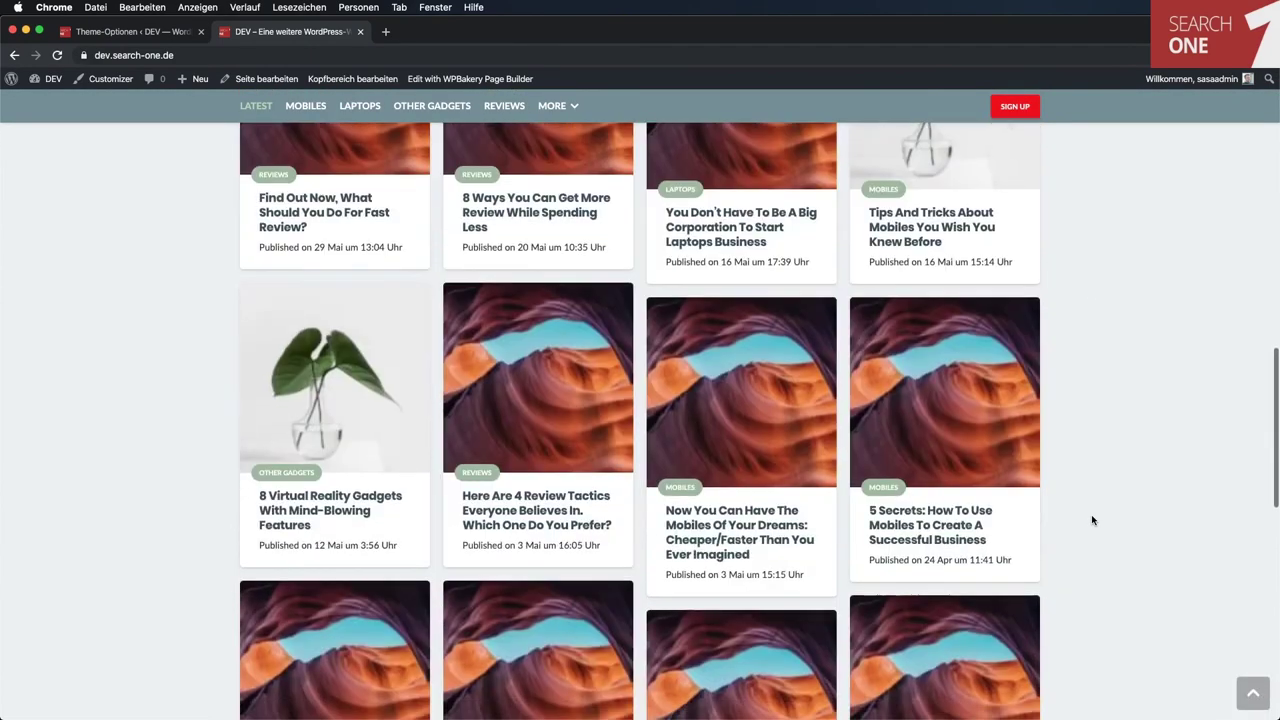
scroll(1093, 520, "down", 5)
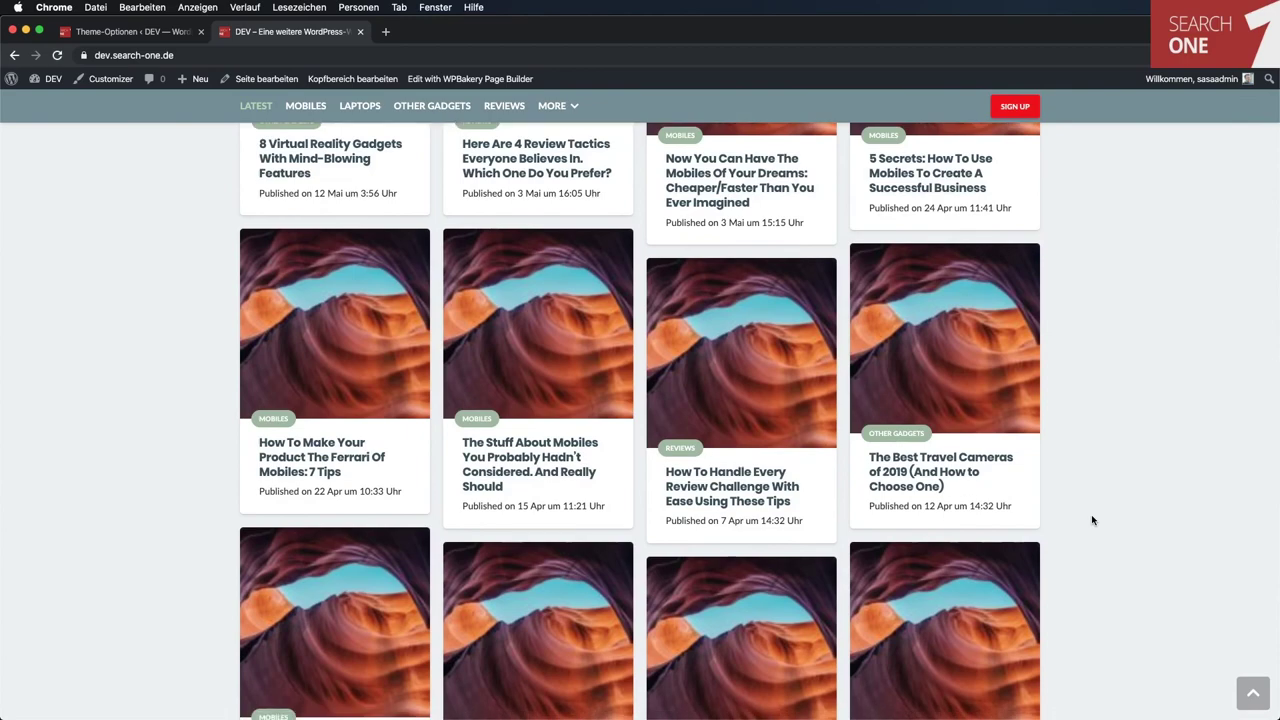
scroll(1093, 520, "down", 4)
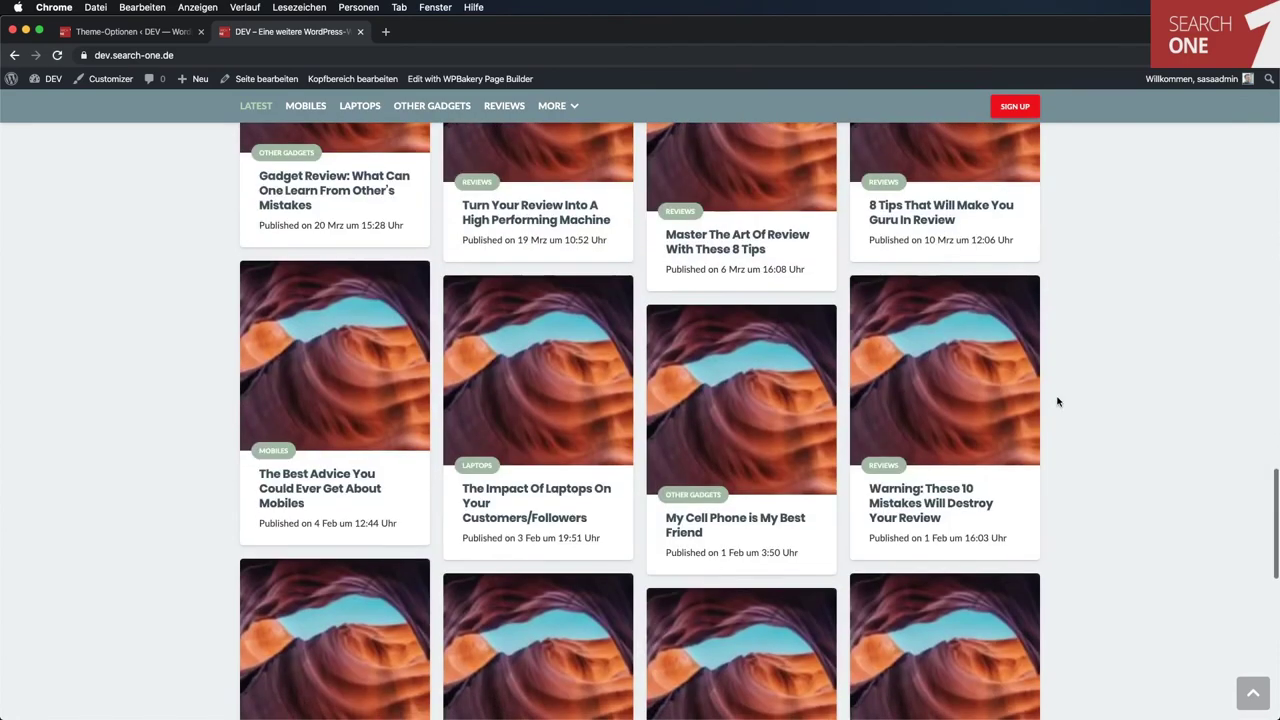
left_click(955, 213)
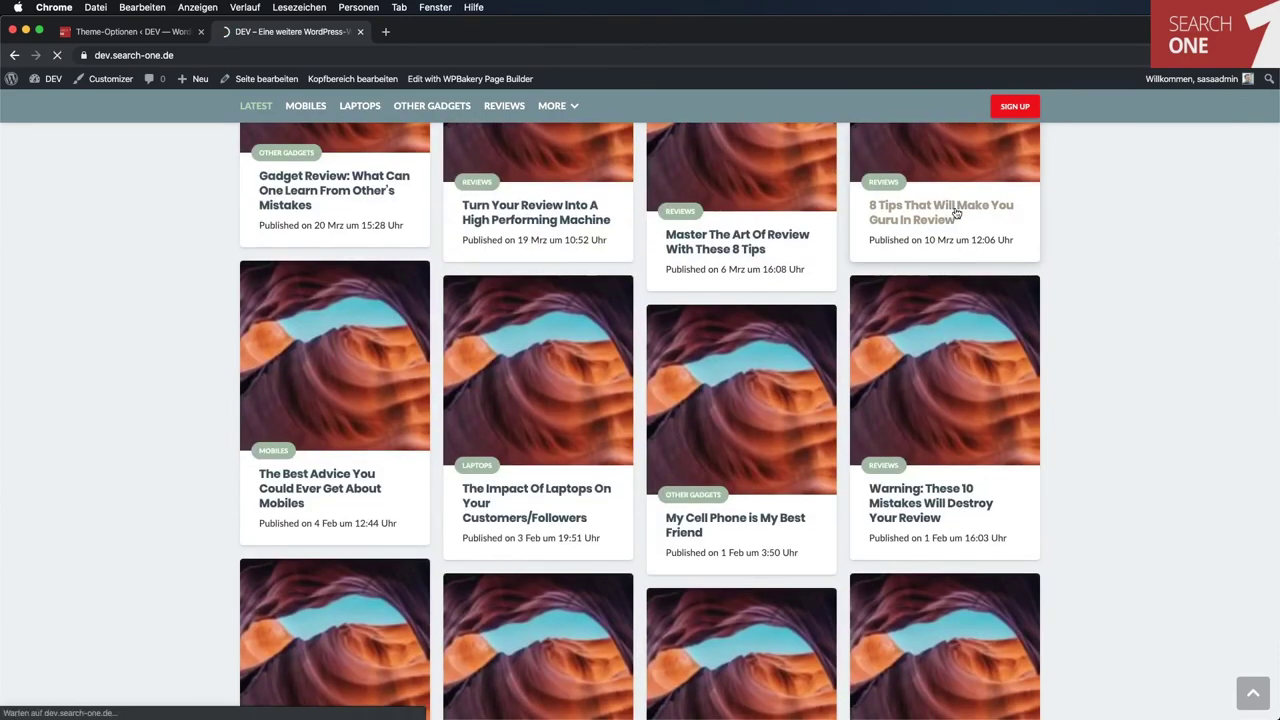